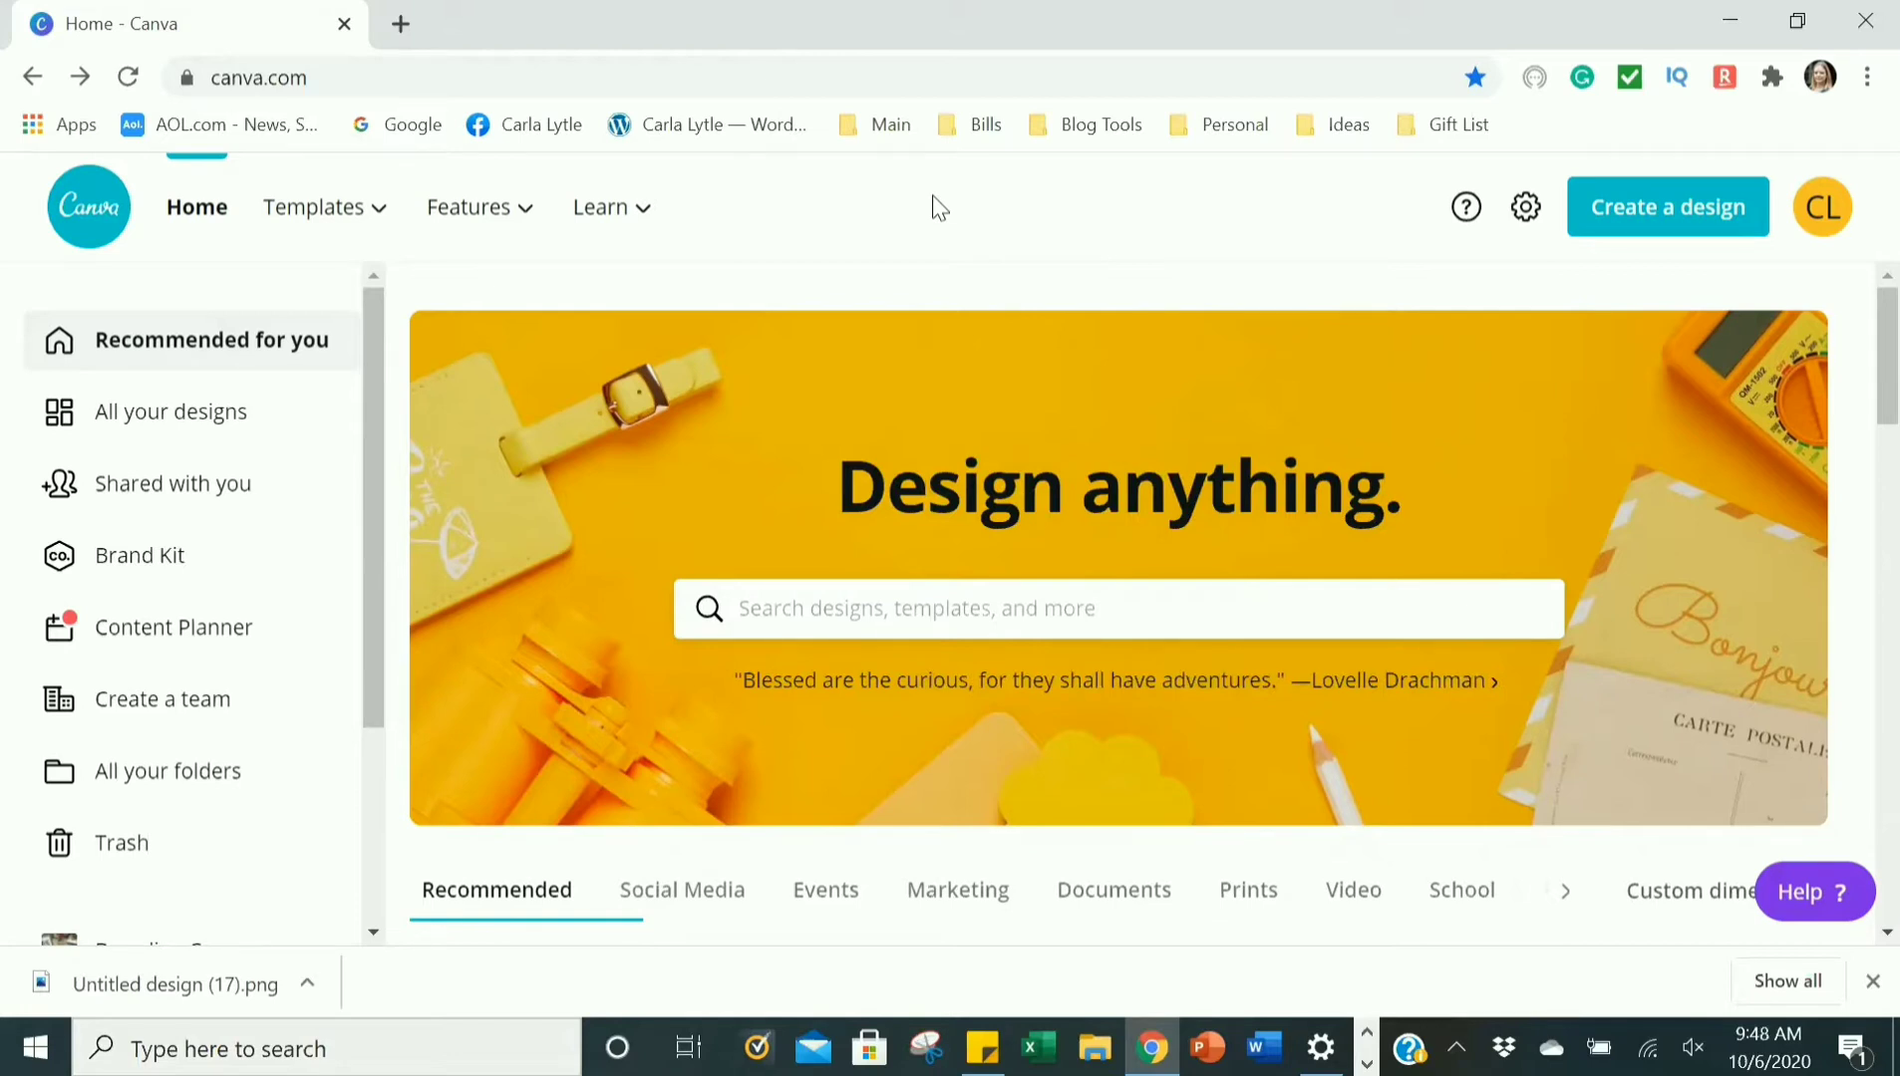
Find the Instagram Post format and start a blank design from it.
{"action": "left_click", "coordinate": [900, 605]}
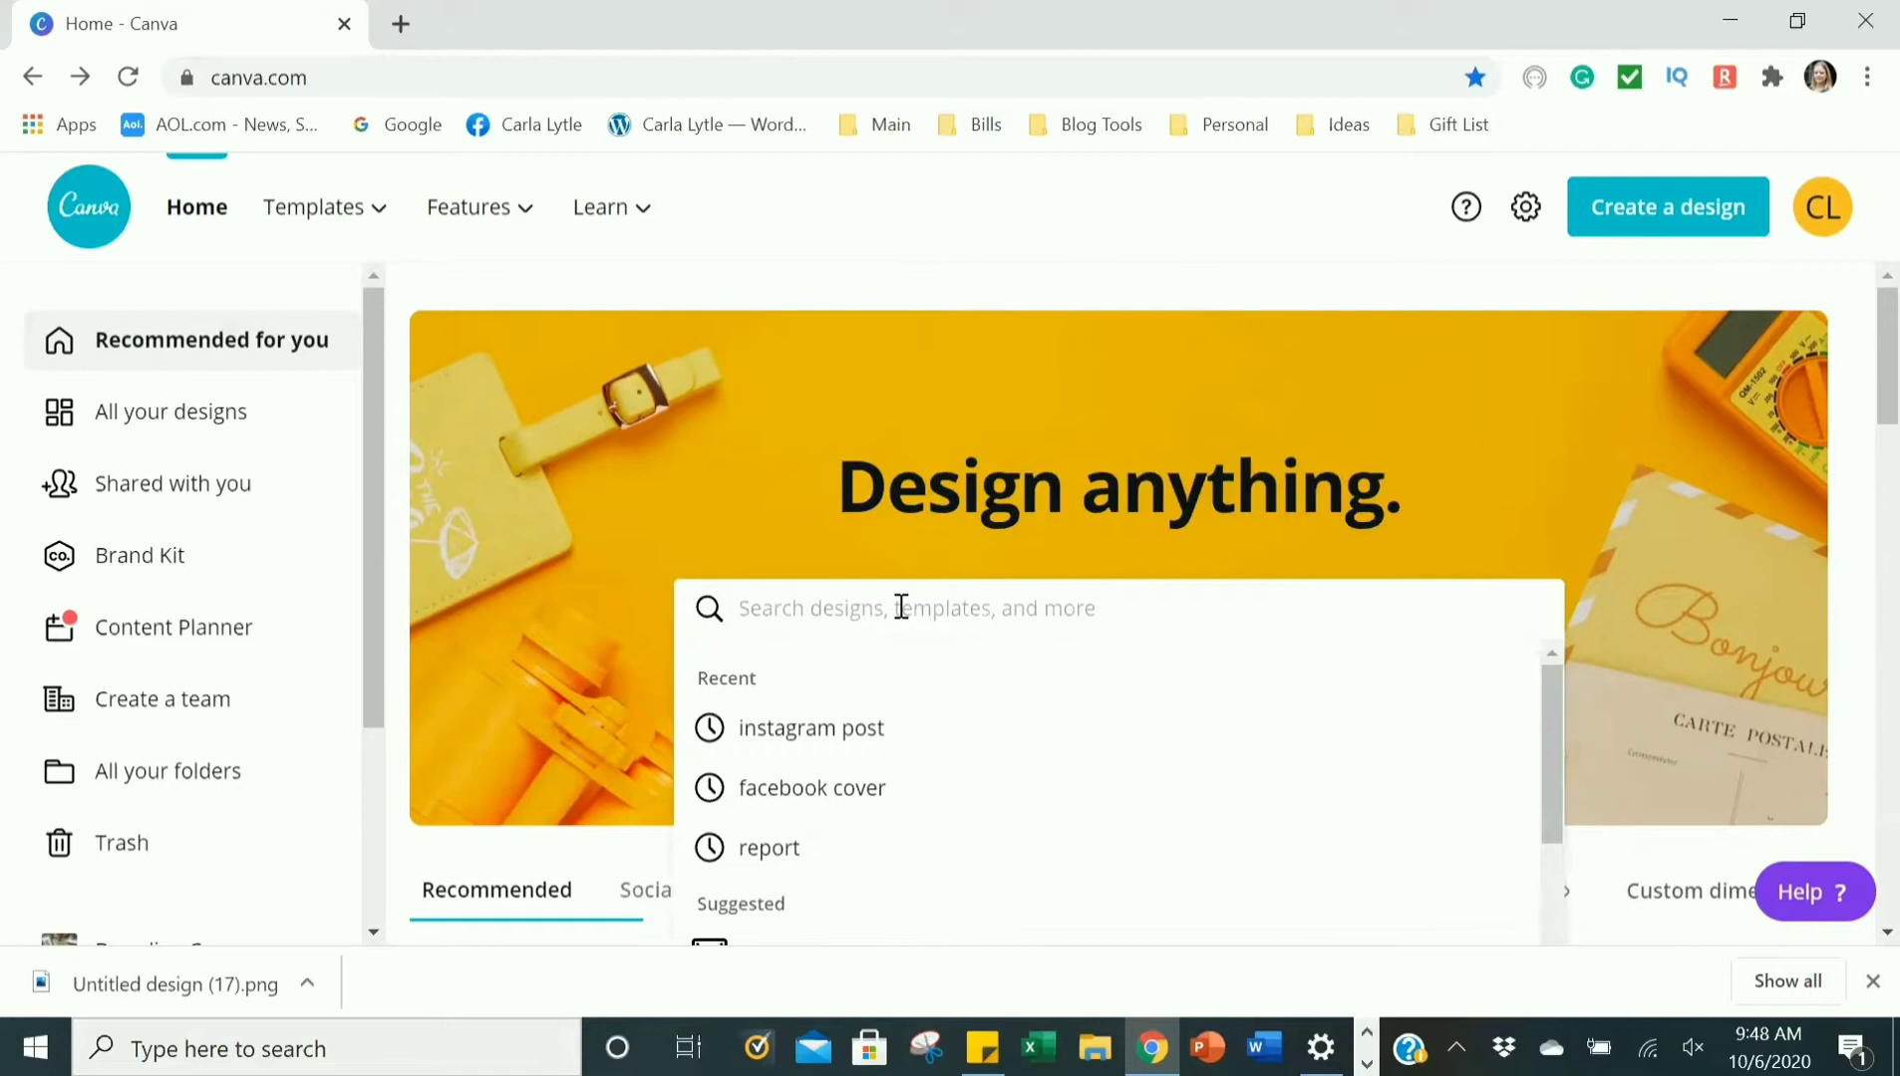
{"action": "type", "text": "inst"}
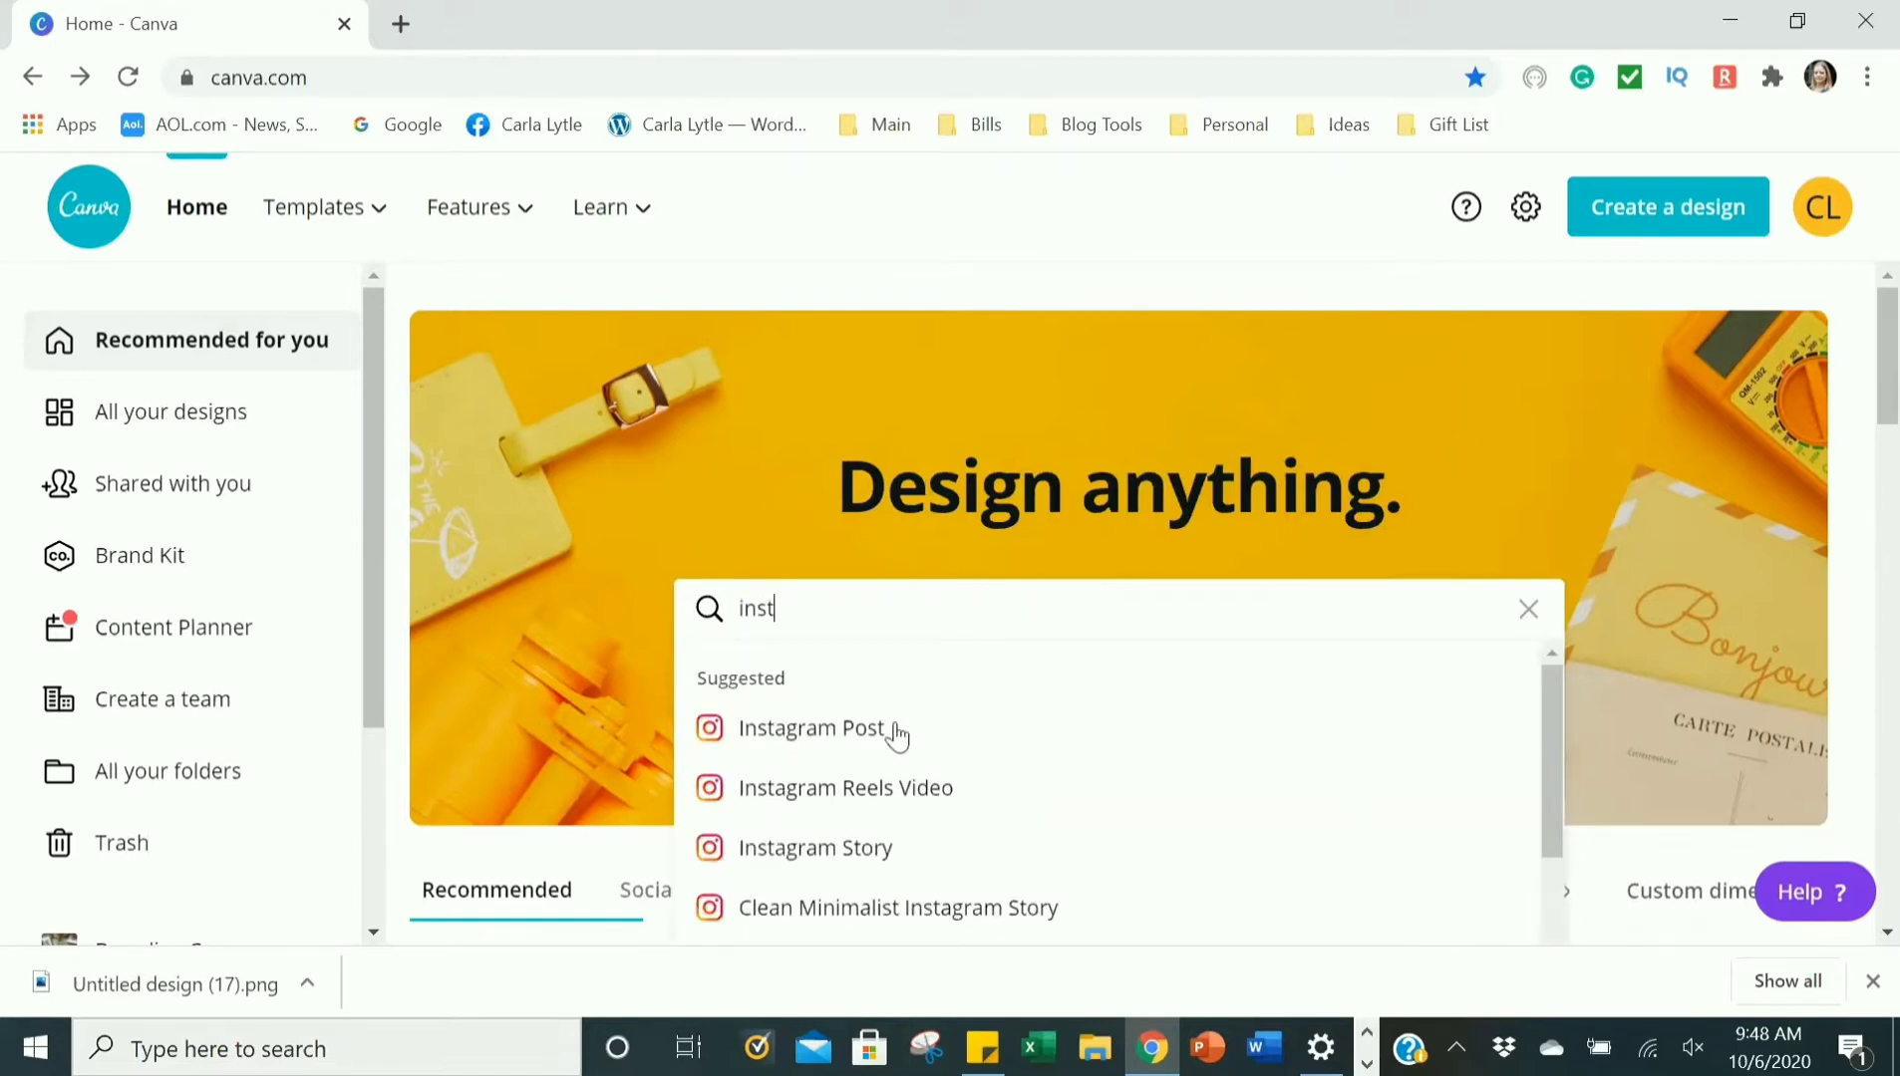
{"action": "left_click", "coordinate": [818, 733]}
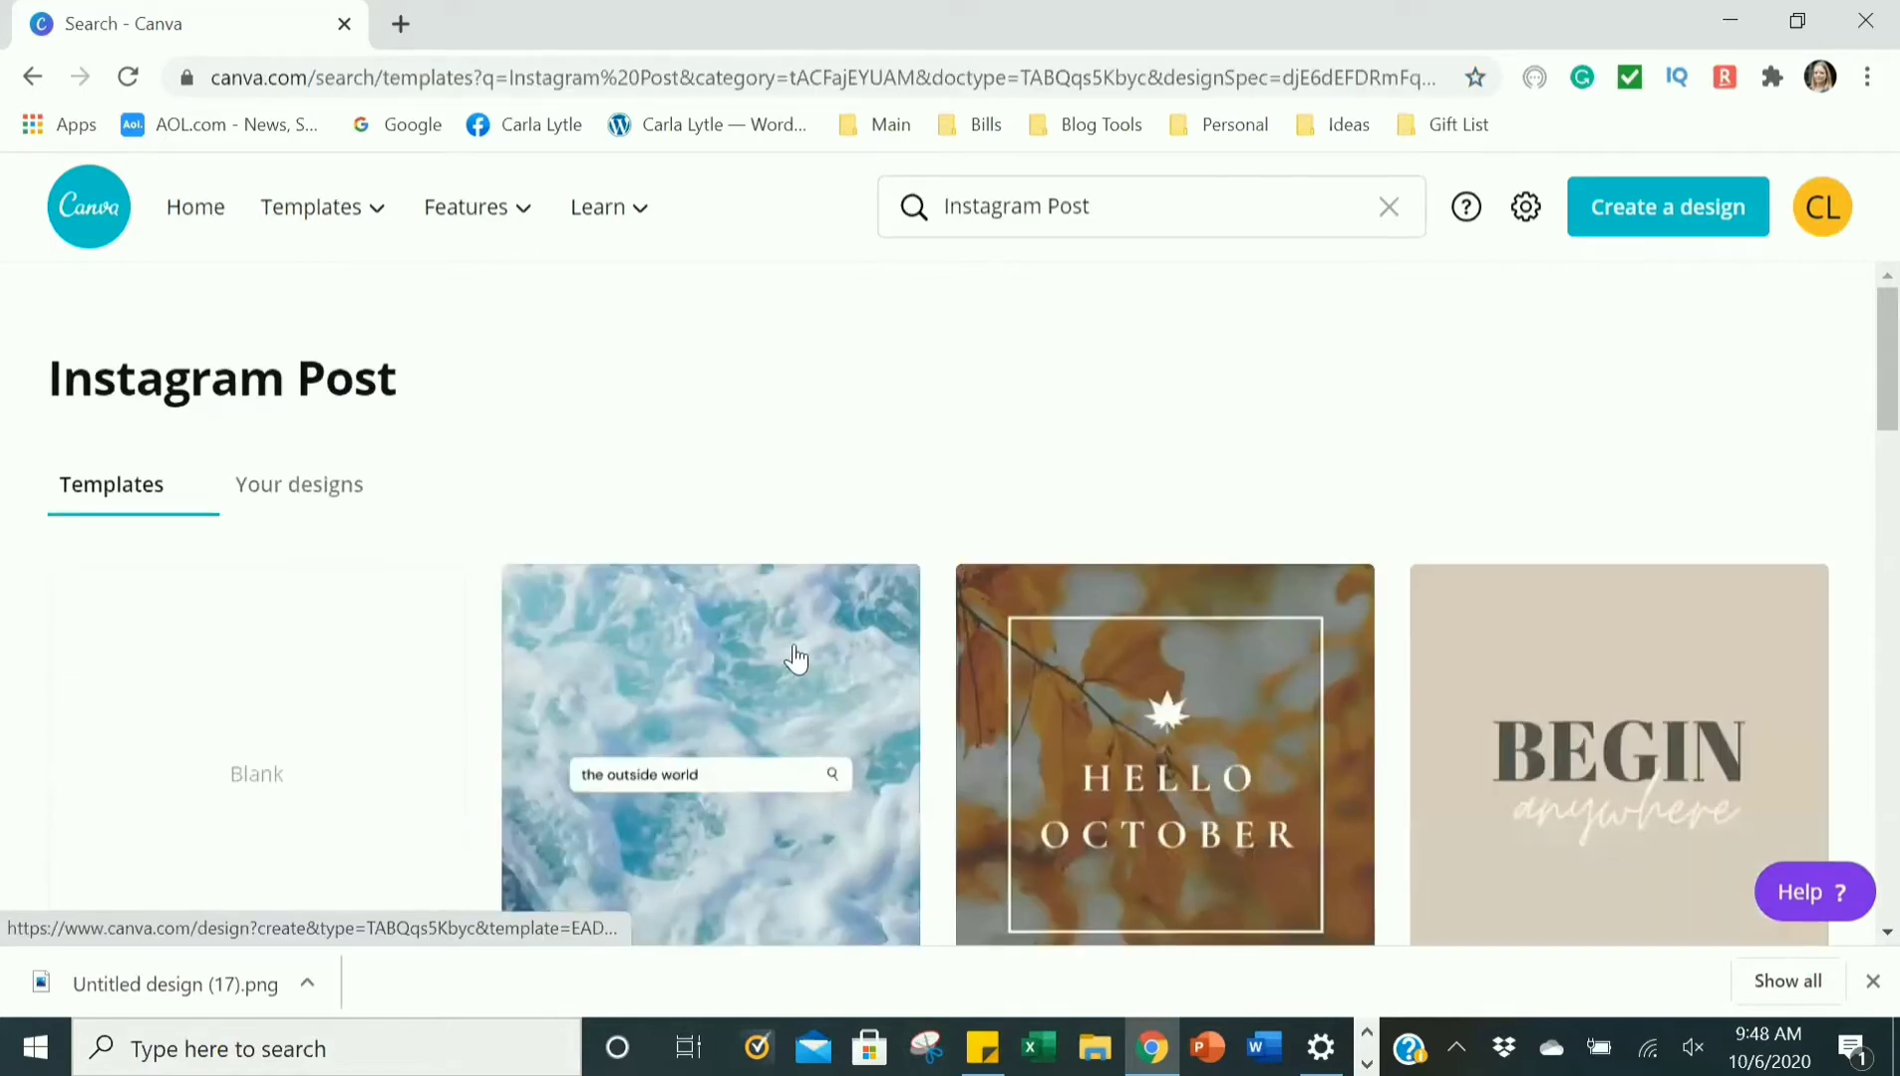
{"action": "scroll", "coordinate": [776, 637], "scroll_direction": "down", "scroll_amount": 5}
{"action": "scroll", "coordinate": [785, 643], "scroll_direction": "down", "scroll_amount": 15}
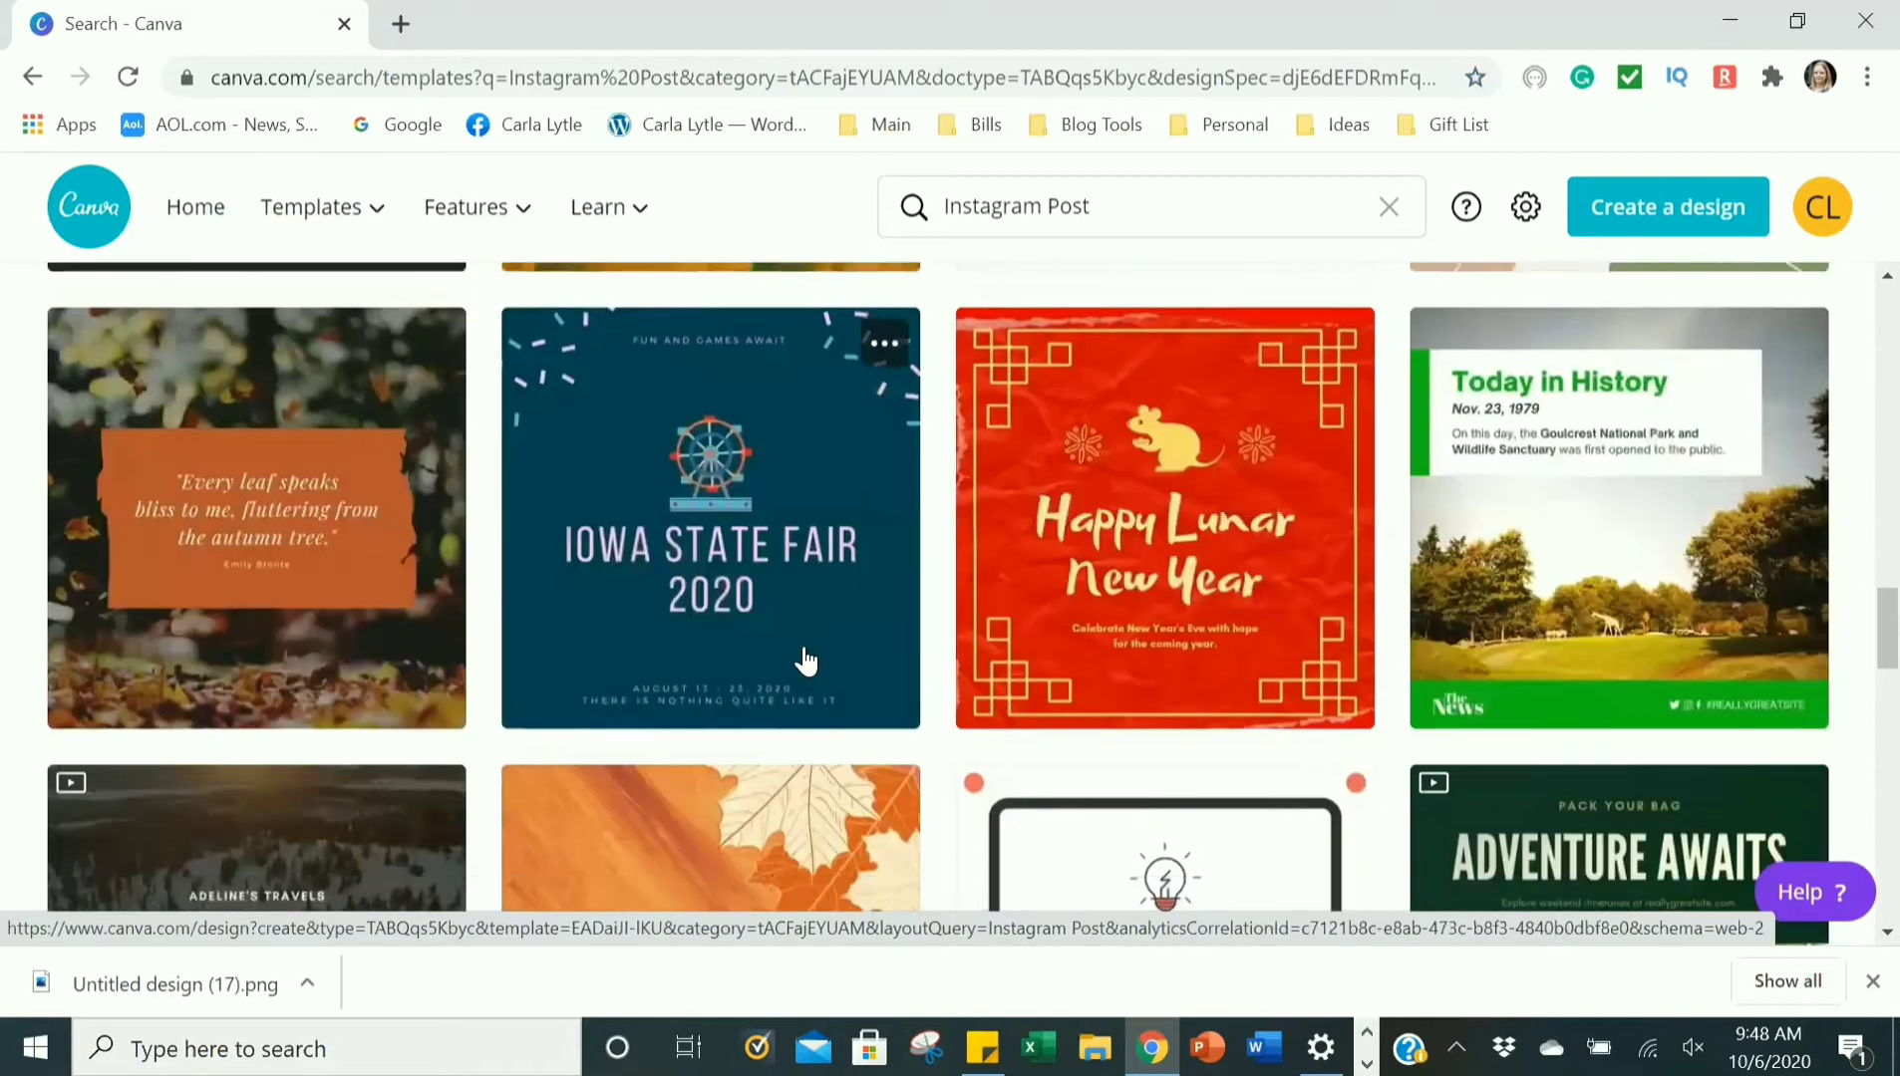
{"action": "scroll", "coordinate": [805, 661], "scroll_direction": "up", "scroll_amount": 20}
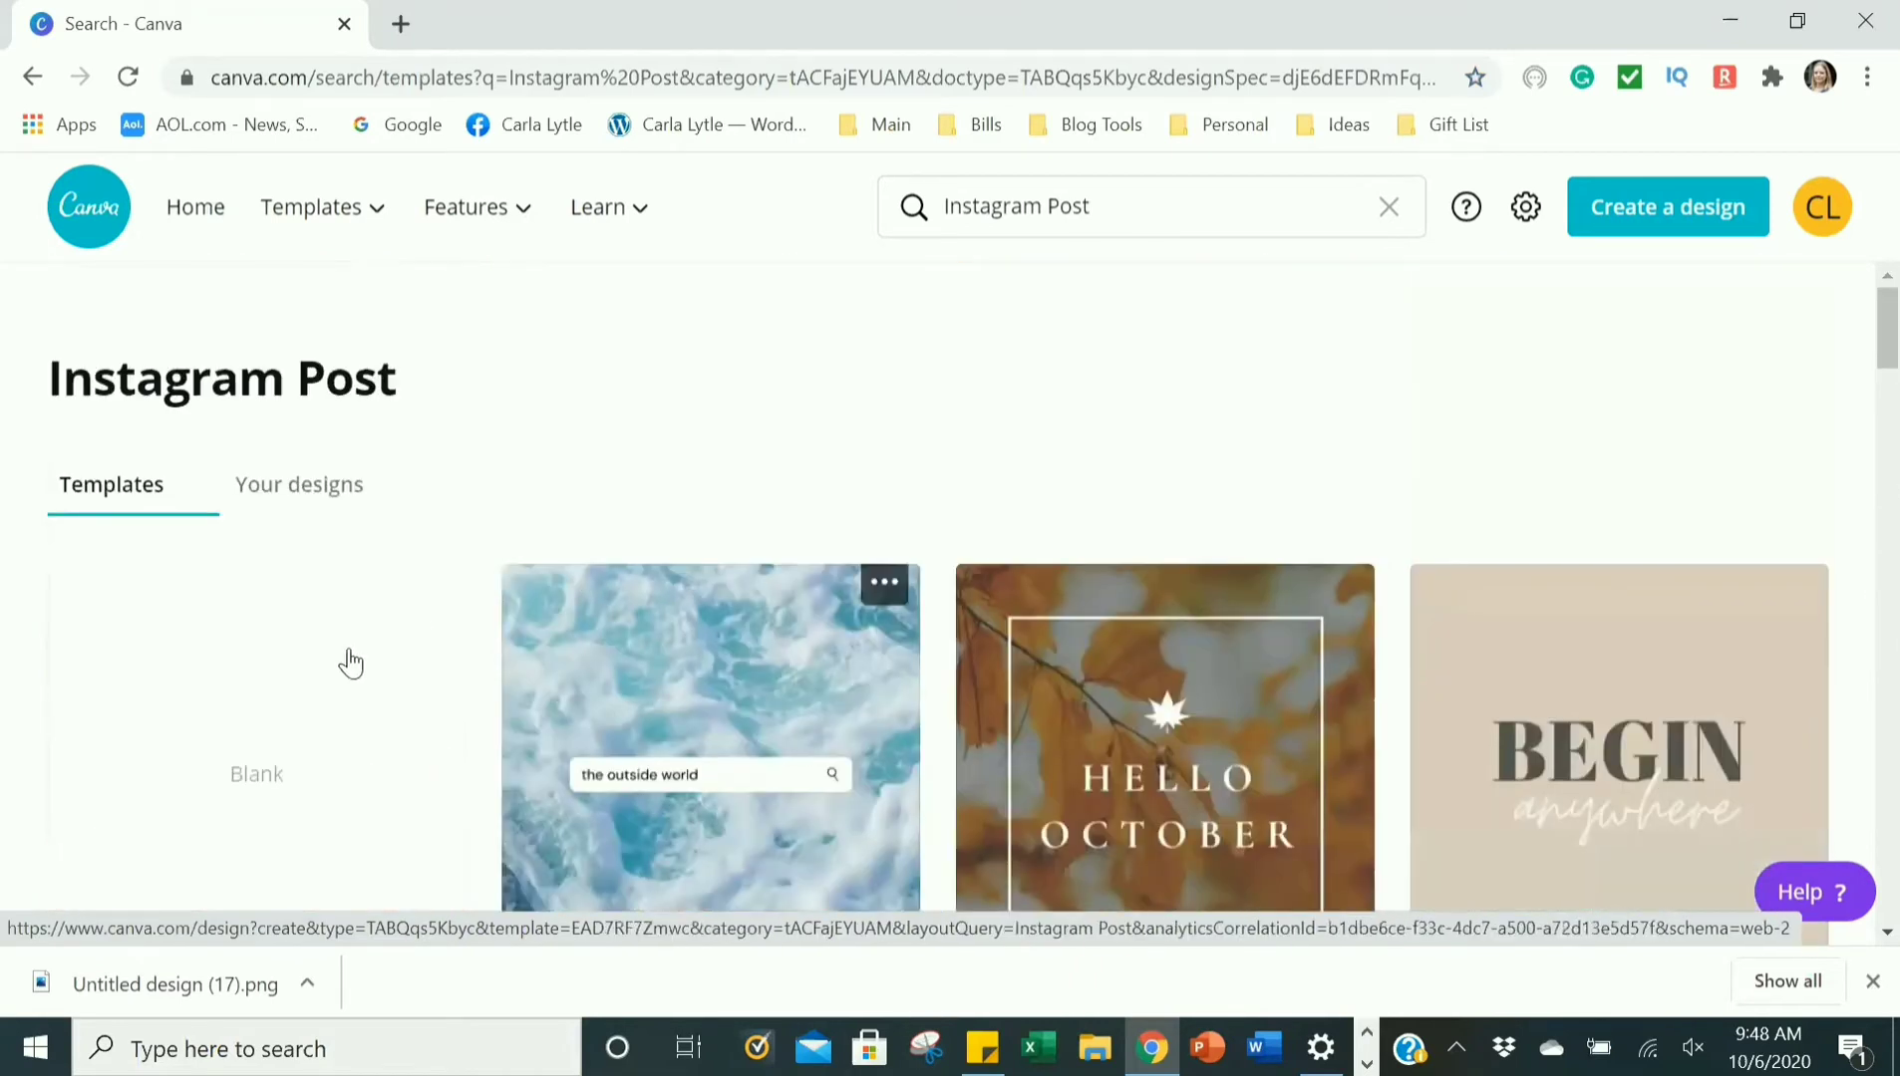
{"action": "left_click", "coordinate": [350, 660]}
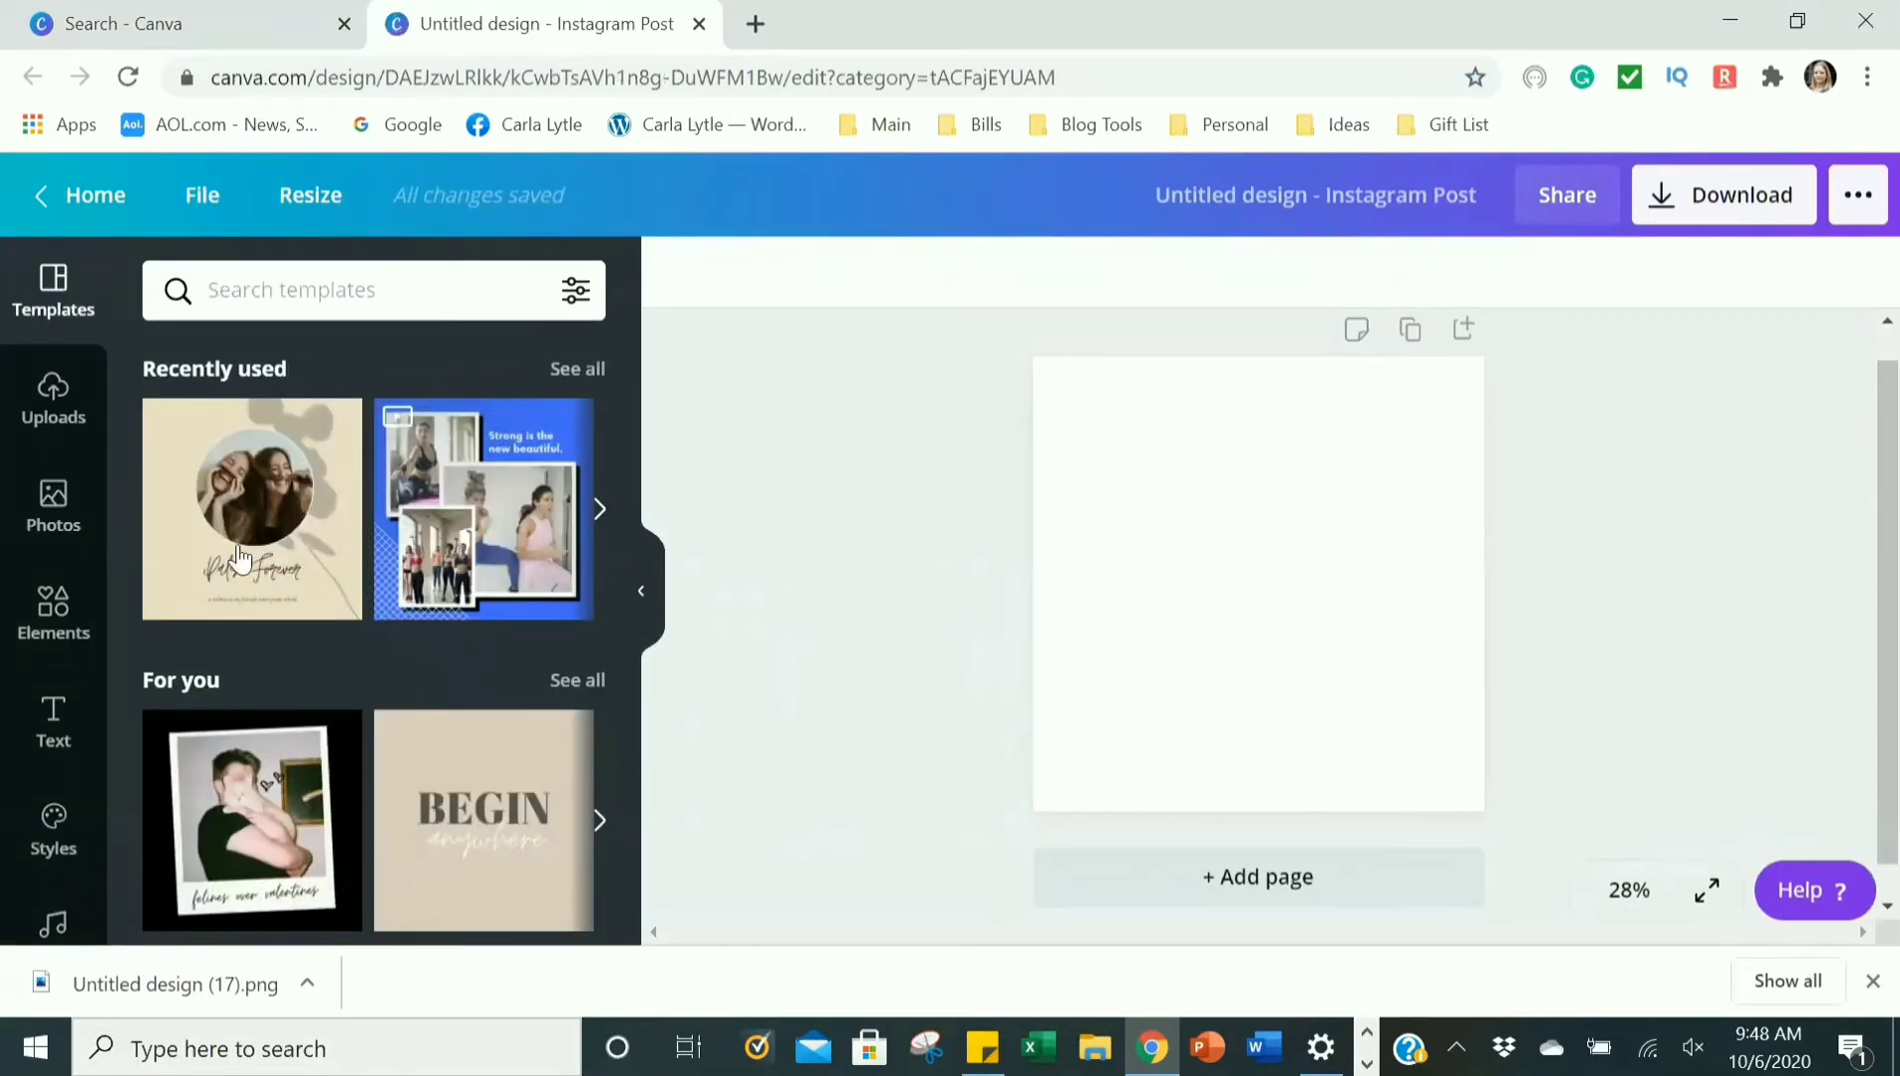
Try the recently used Pals Forever template on the blank page, and undo it.
{"action": "scroll", "coordinate": [271, 666], "scroll_direction": "down", "scroll_amount": 6}
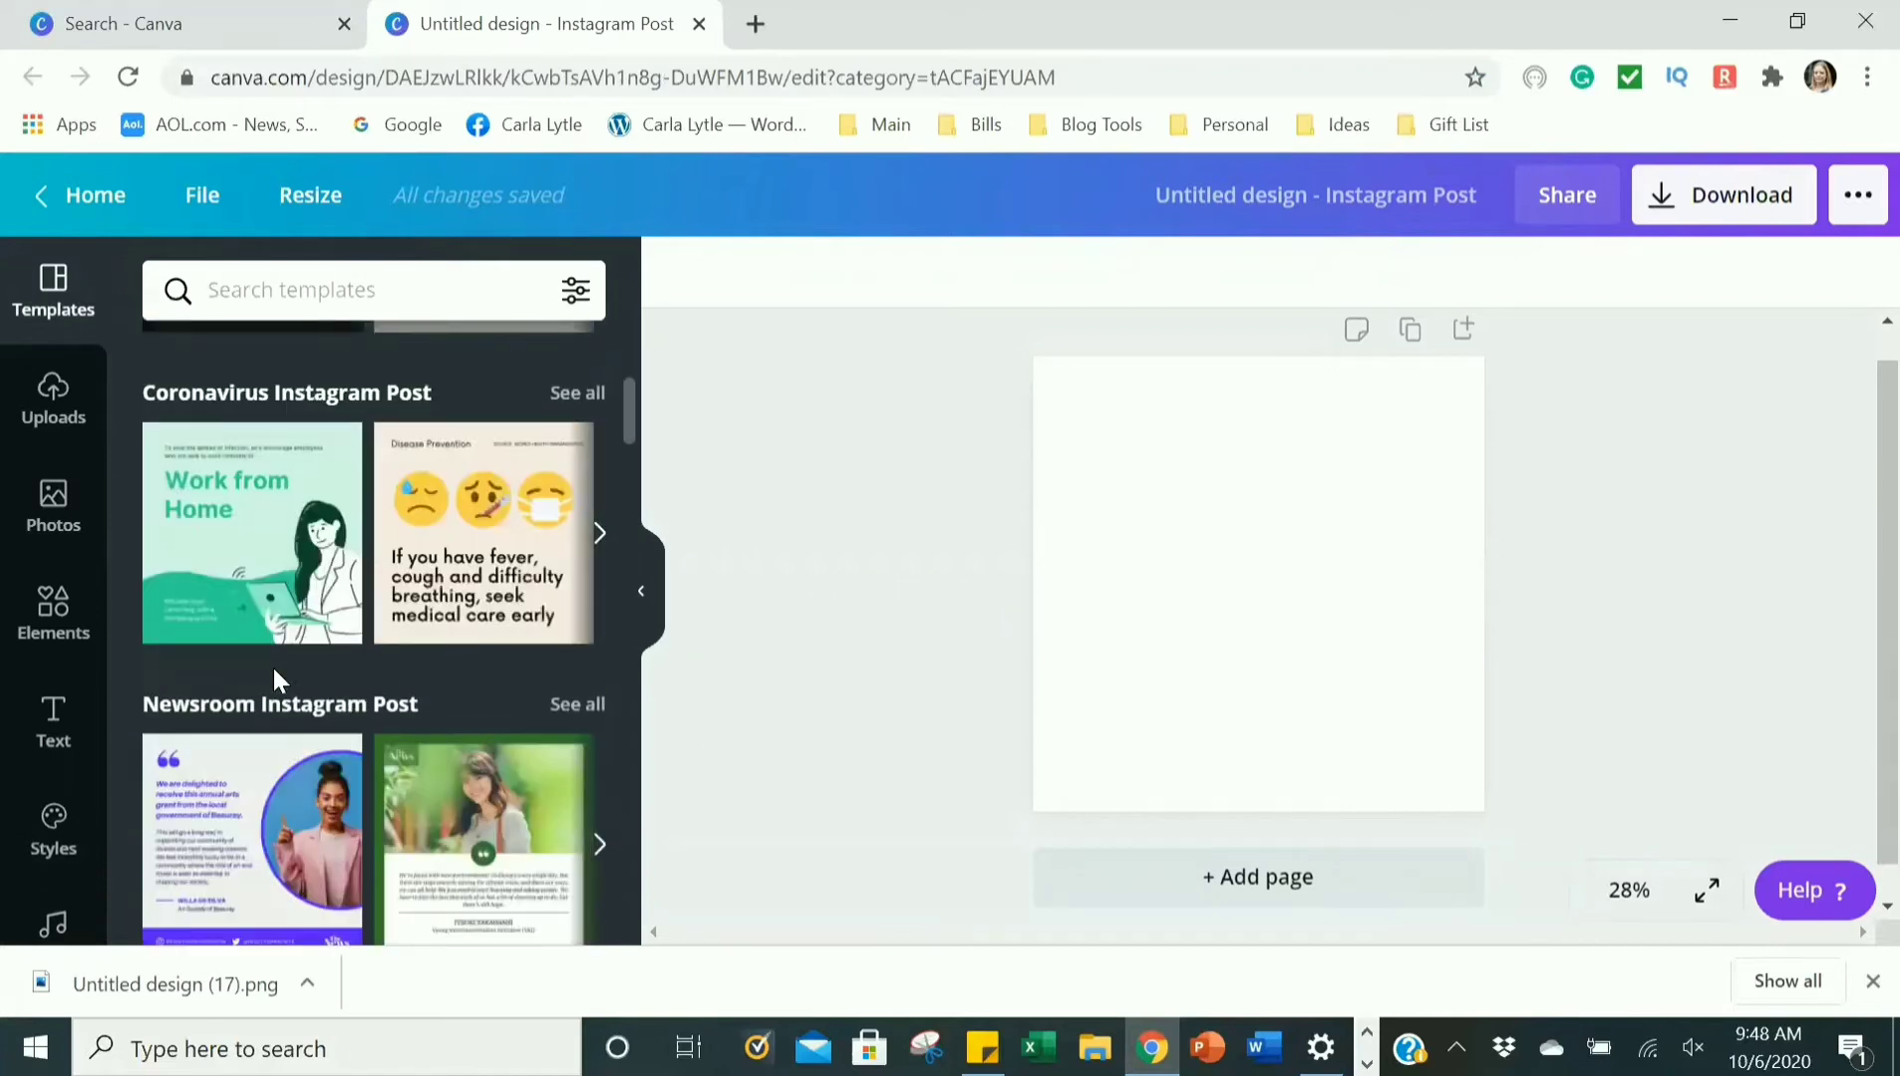
{"action": "scroll", "coordinate": [273, 678], "scroll_direction": "down", "scroll_amount": 10}
{"action": "mouse_move", "coordinate": [273, 668]}
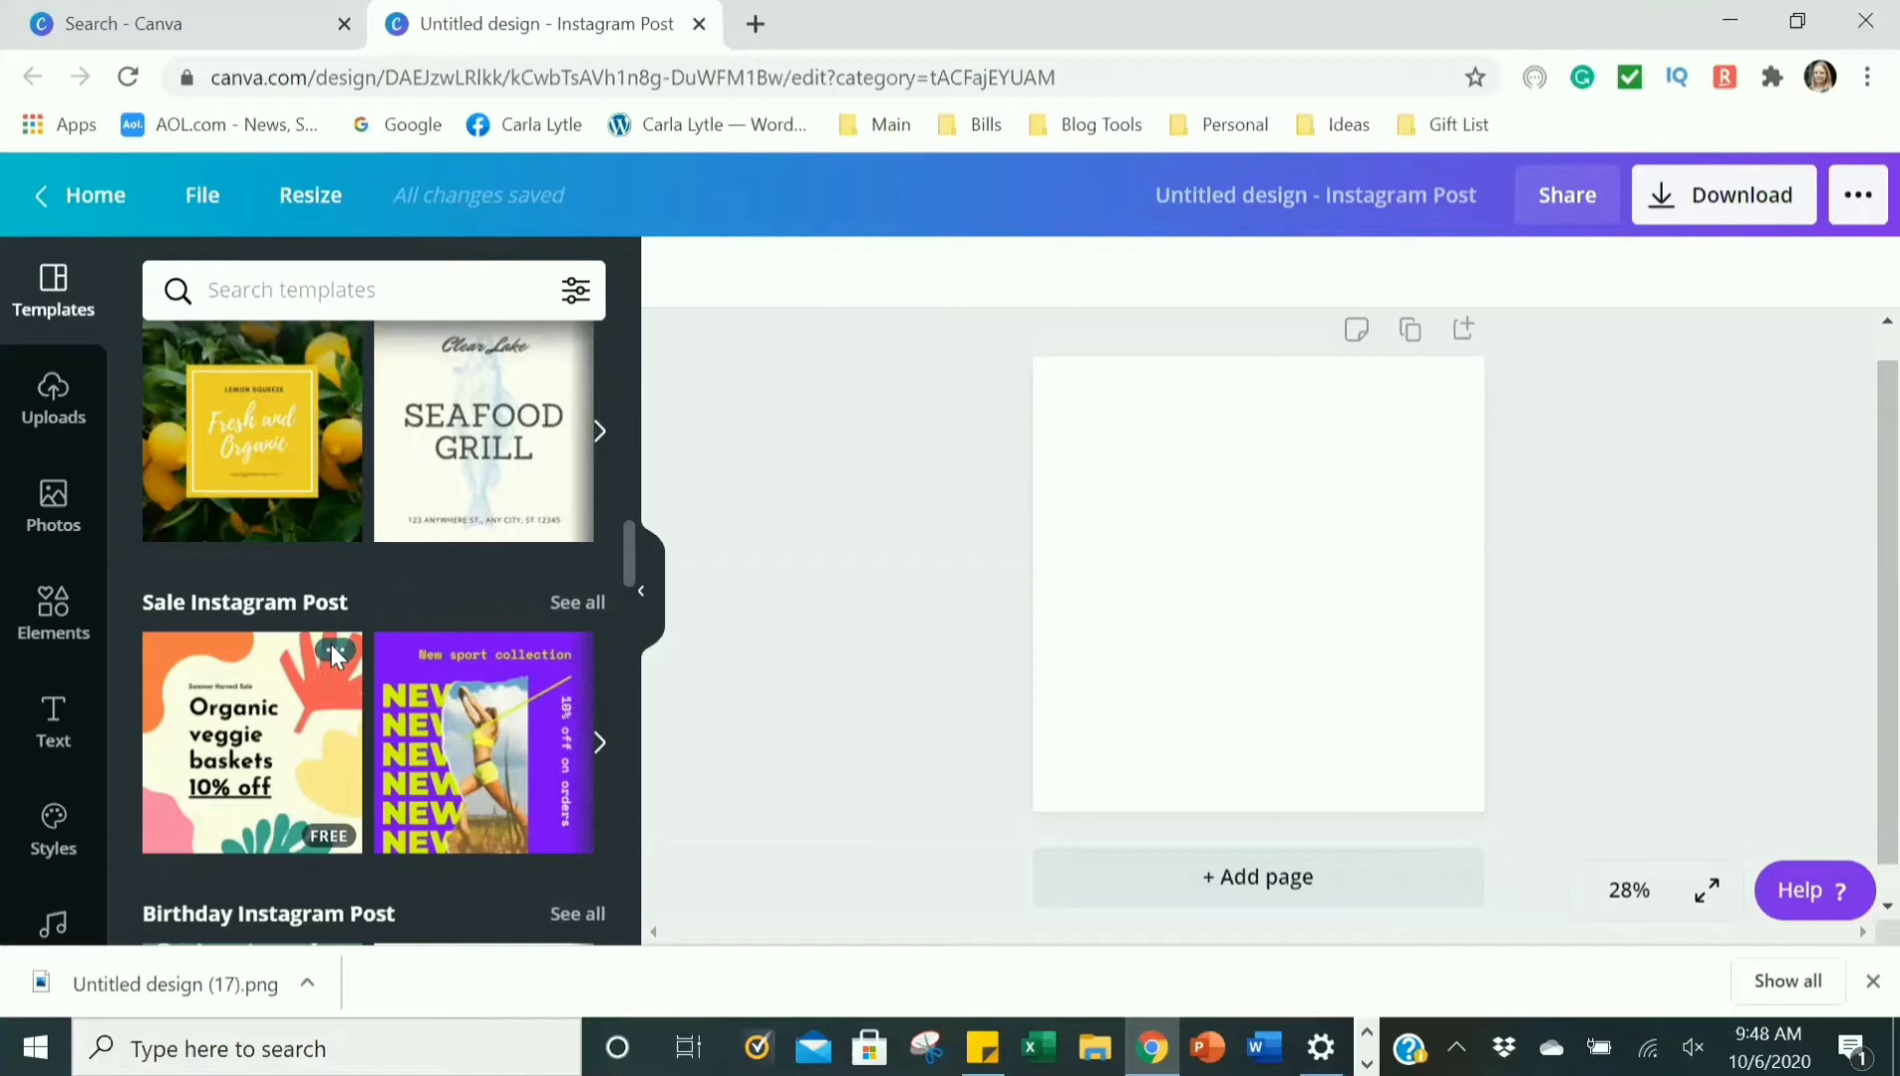
{"action": "scroll", "coordinate": [324, 638], "scroll_direction": "up", "scroll_amount": 15}
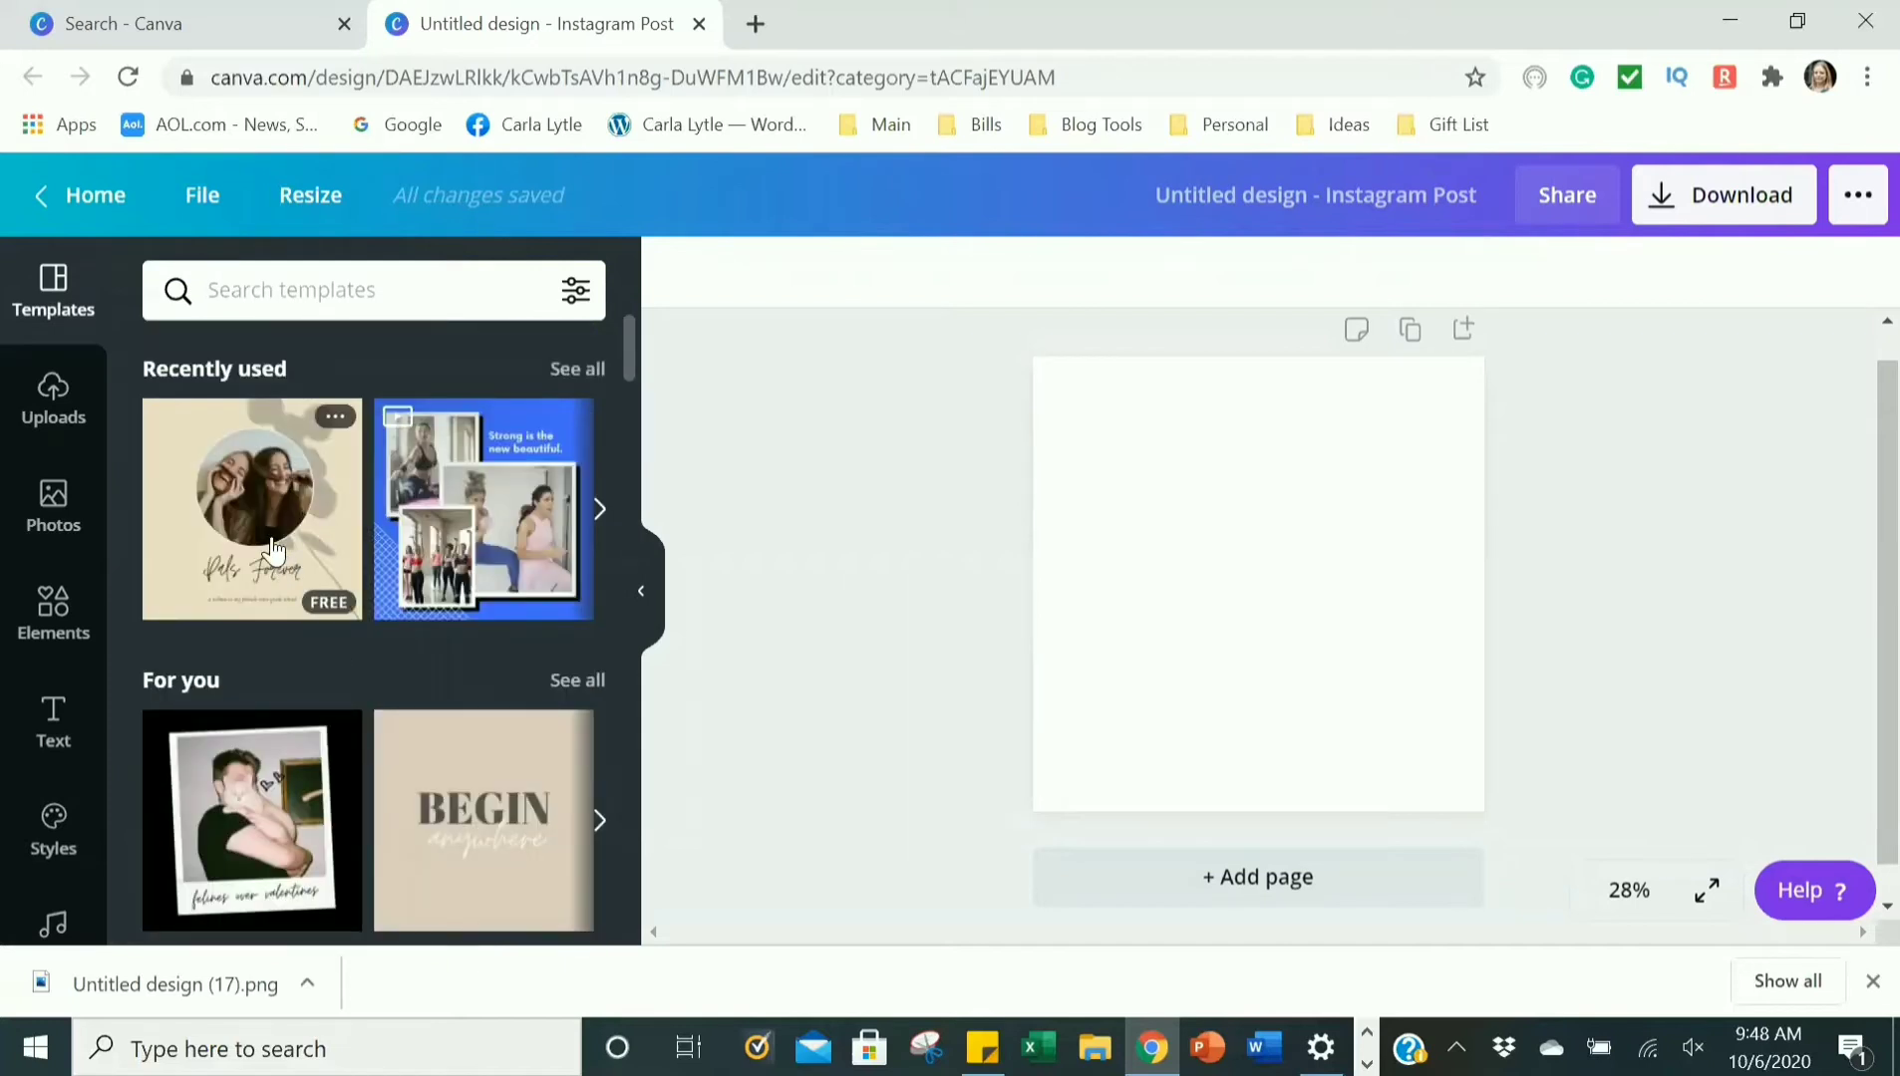
{"action": "left_click_drag", "start_coordinate": [273, 551], "coordinate": [1220, 473]}
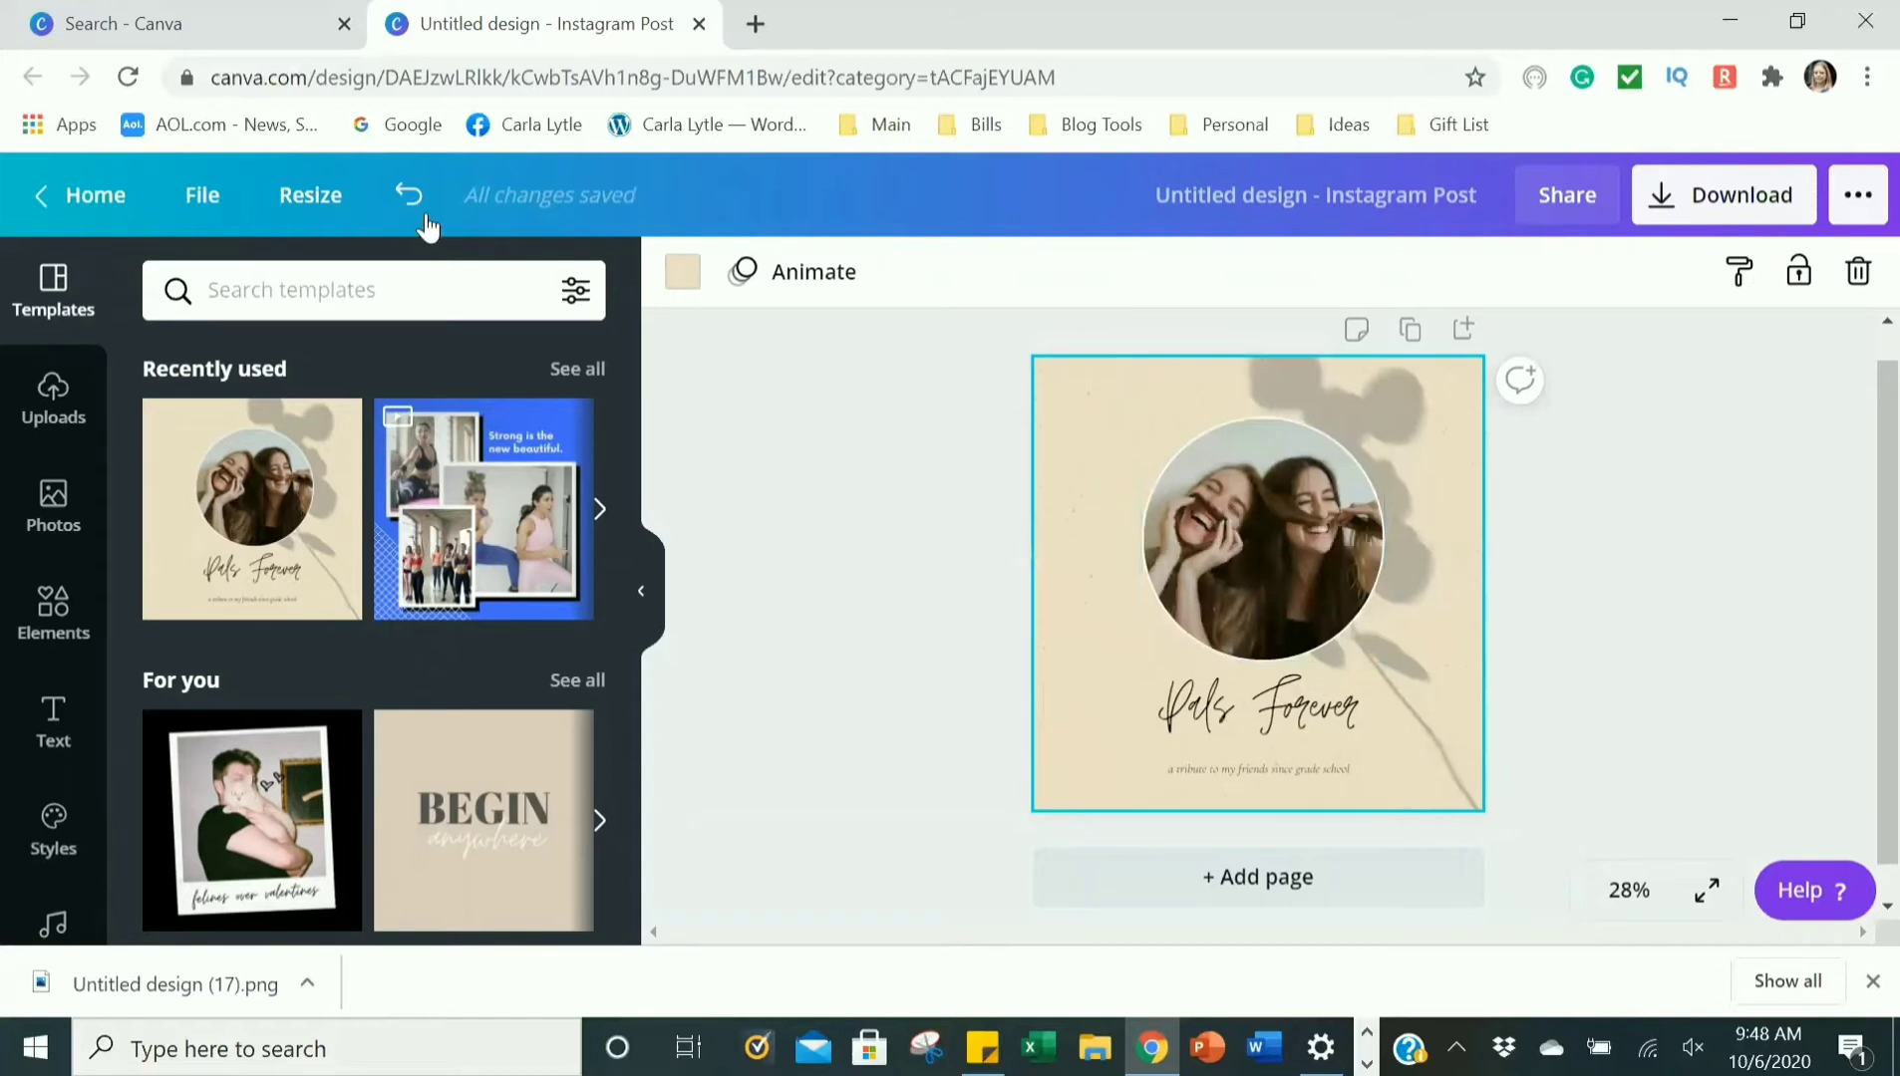
{"action": "left_click", "coordinate": [408, 193]}
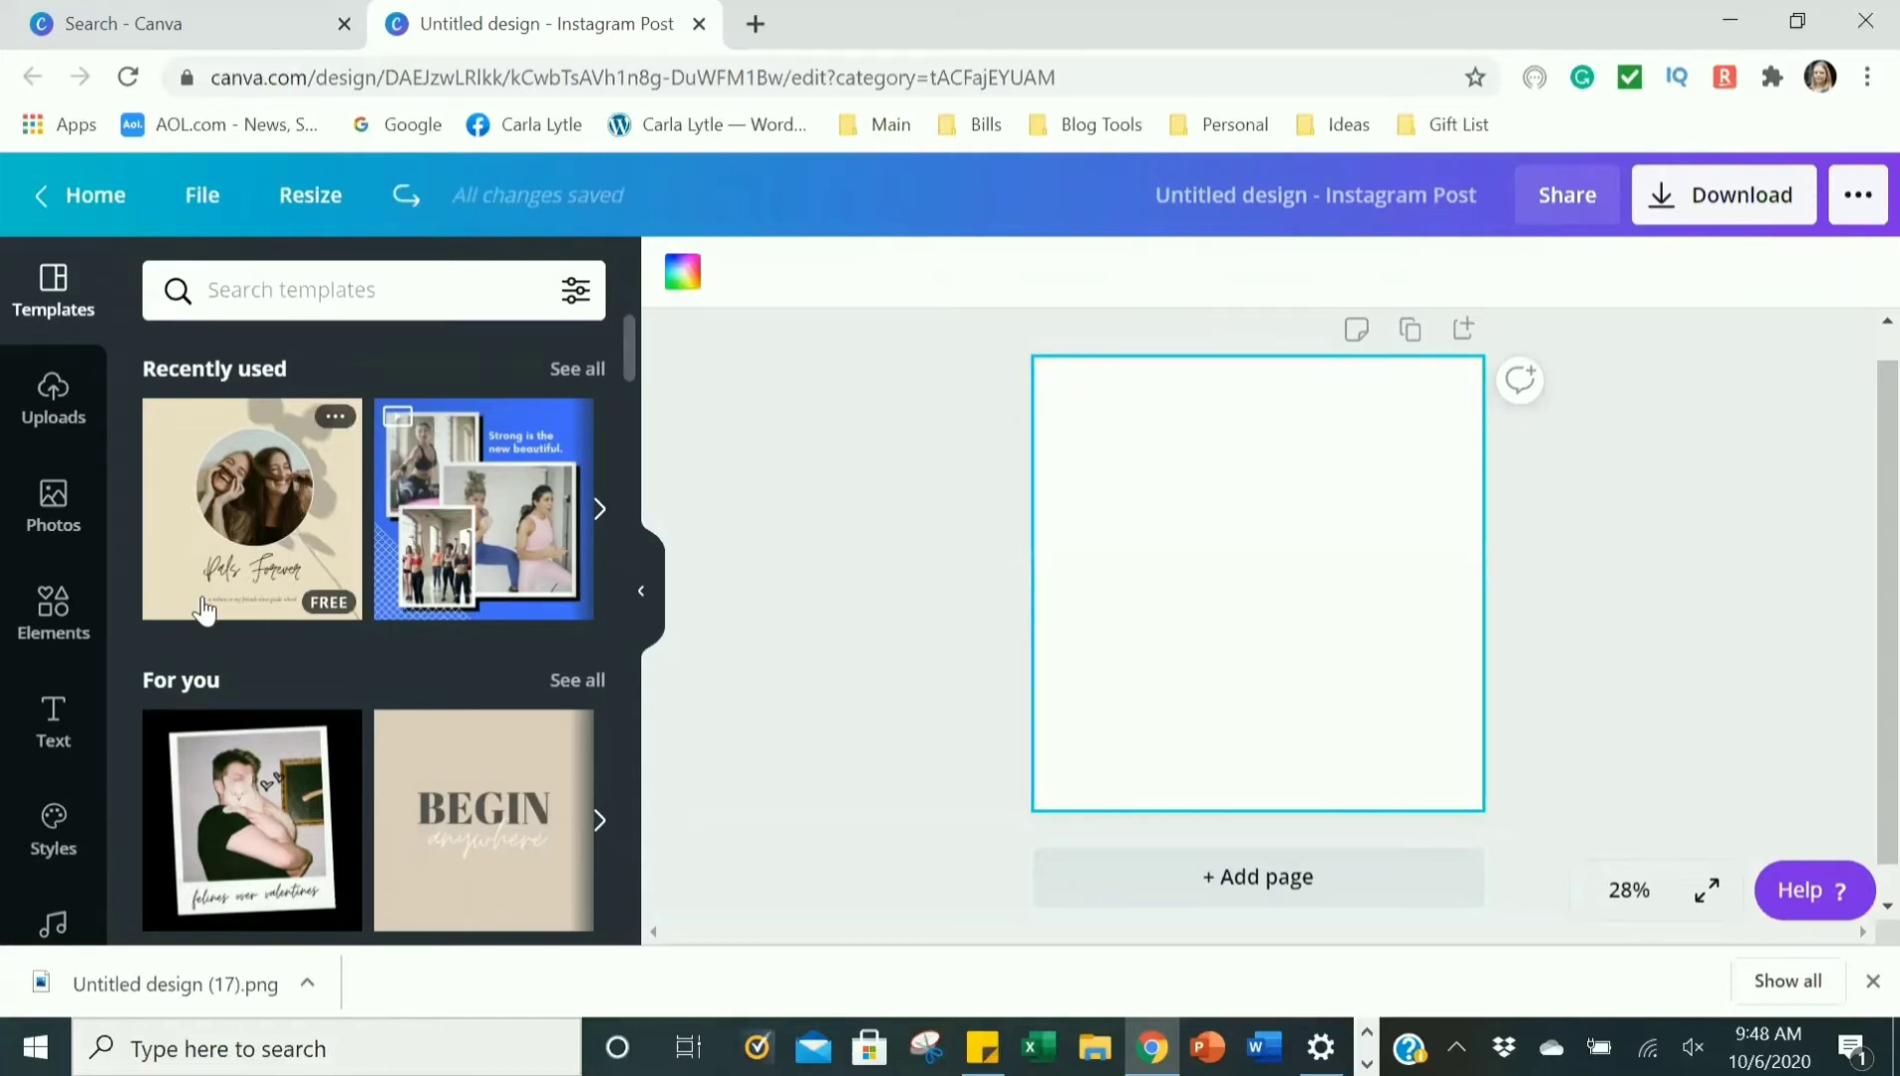
Search the backgrounds for "blue" and apply the dark blue image with a turquoise glow in its lower-right corner to the page.
{"action": "scroll", "coordinate": [89, 725], "scroll_direction": "down", "scroll_amount": 5}
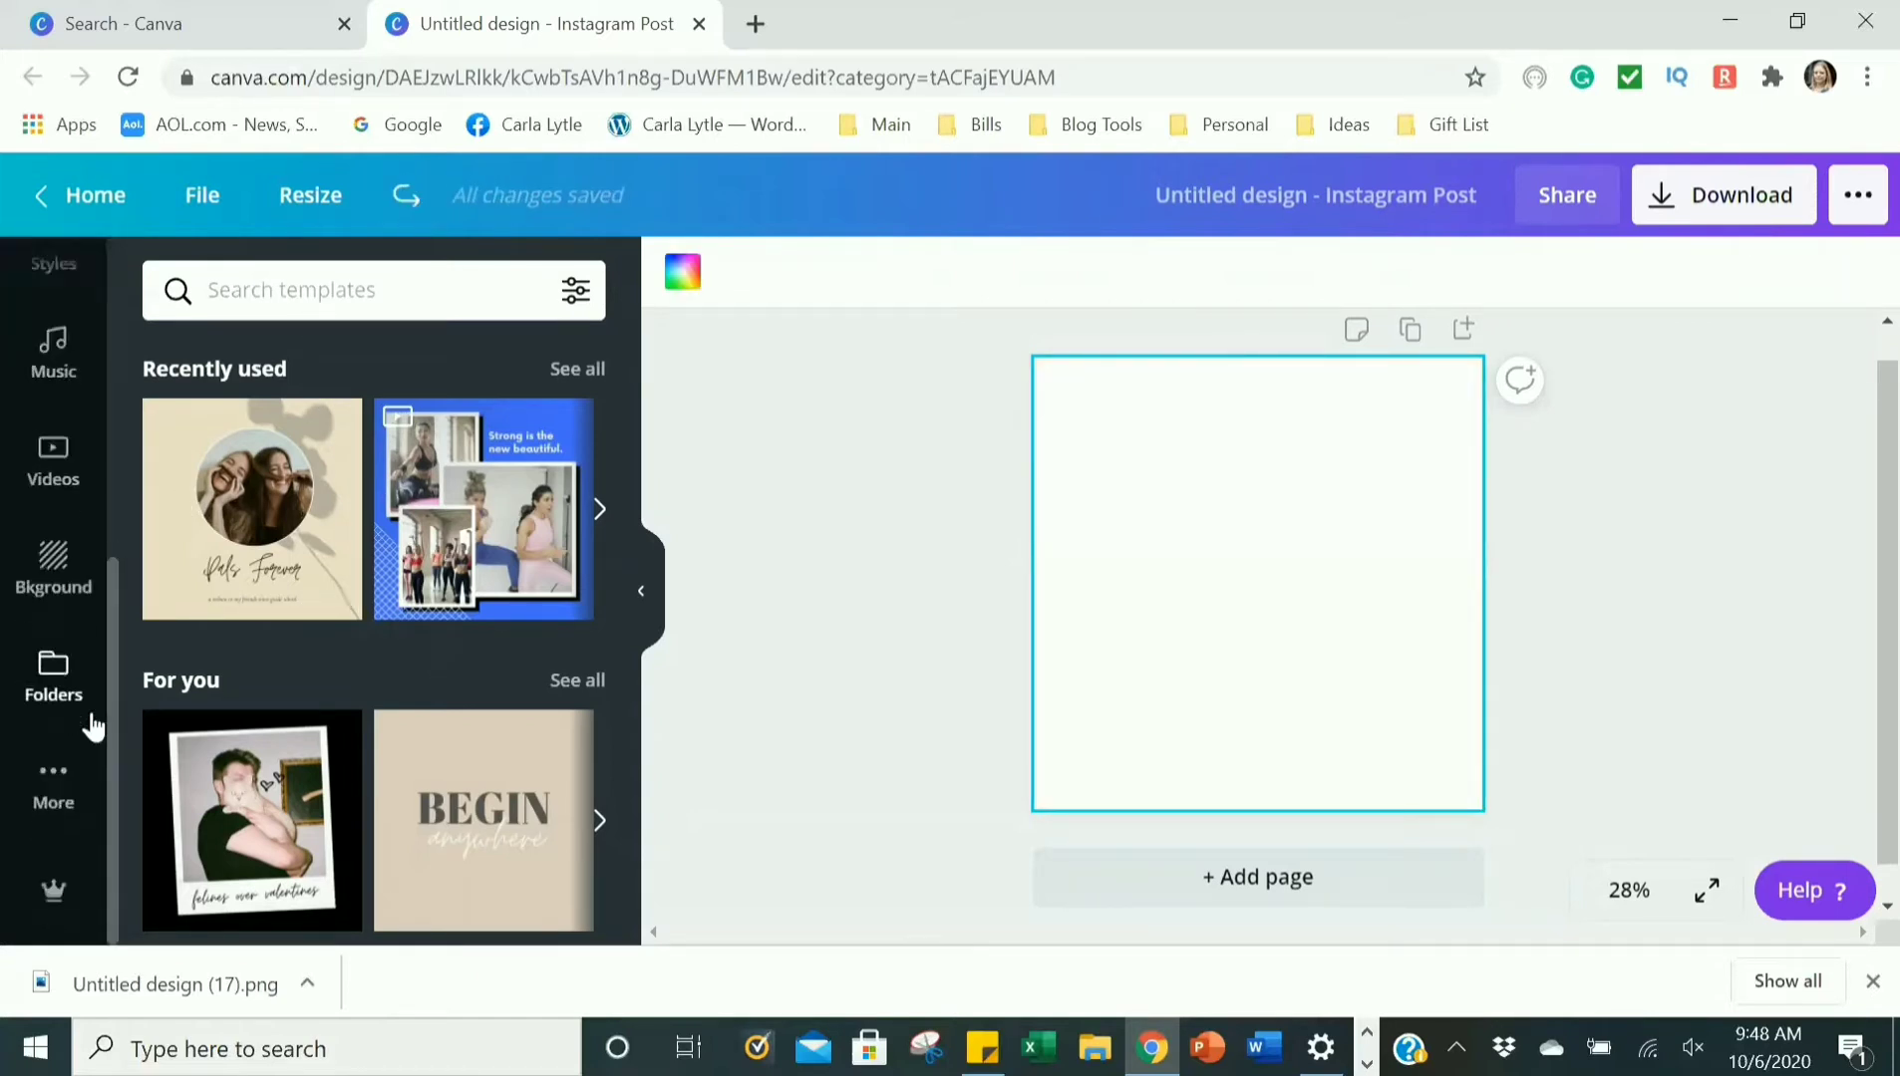
{"action": "left_click", "coordinate": [53, 568]}
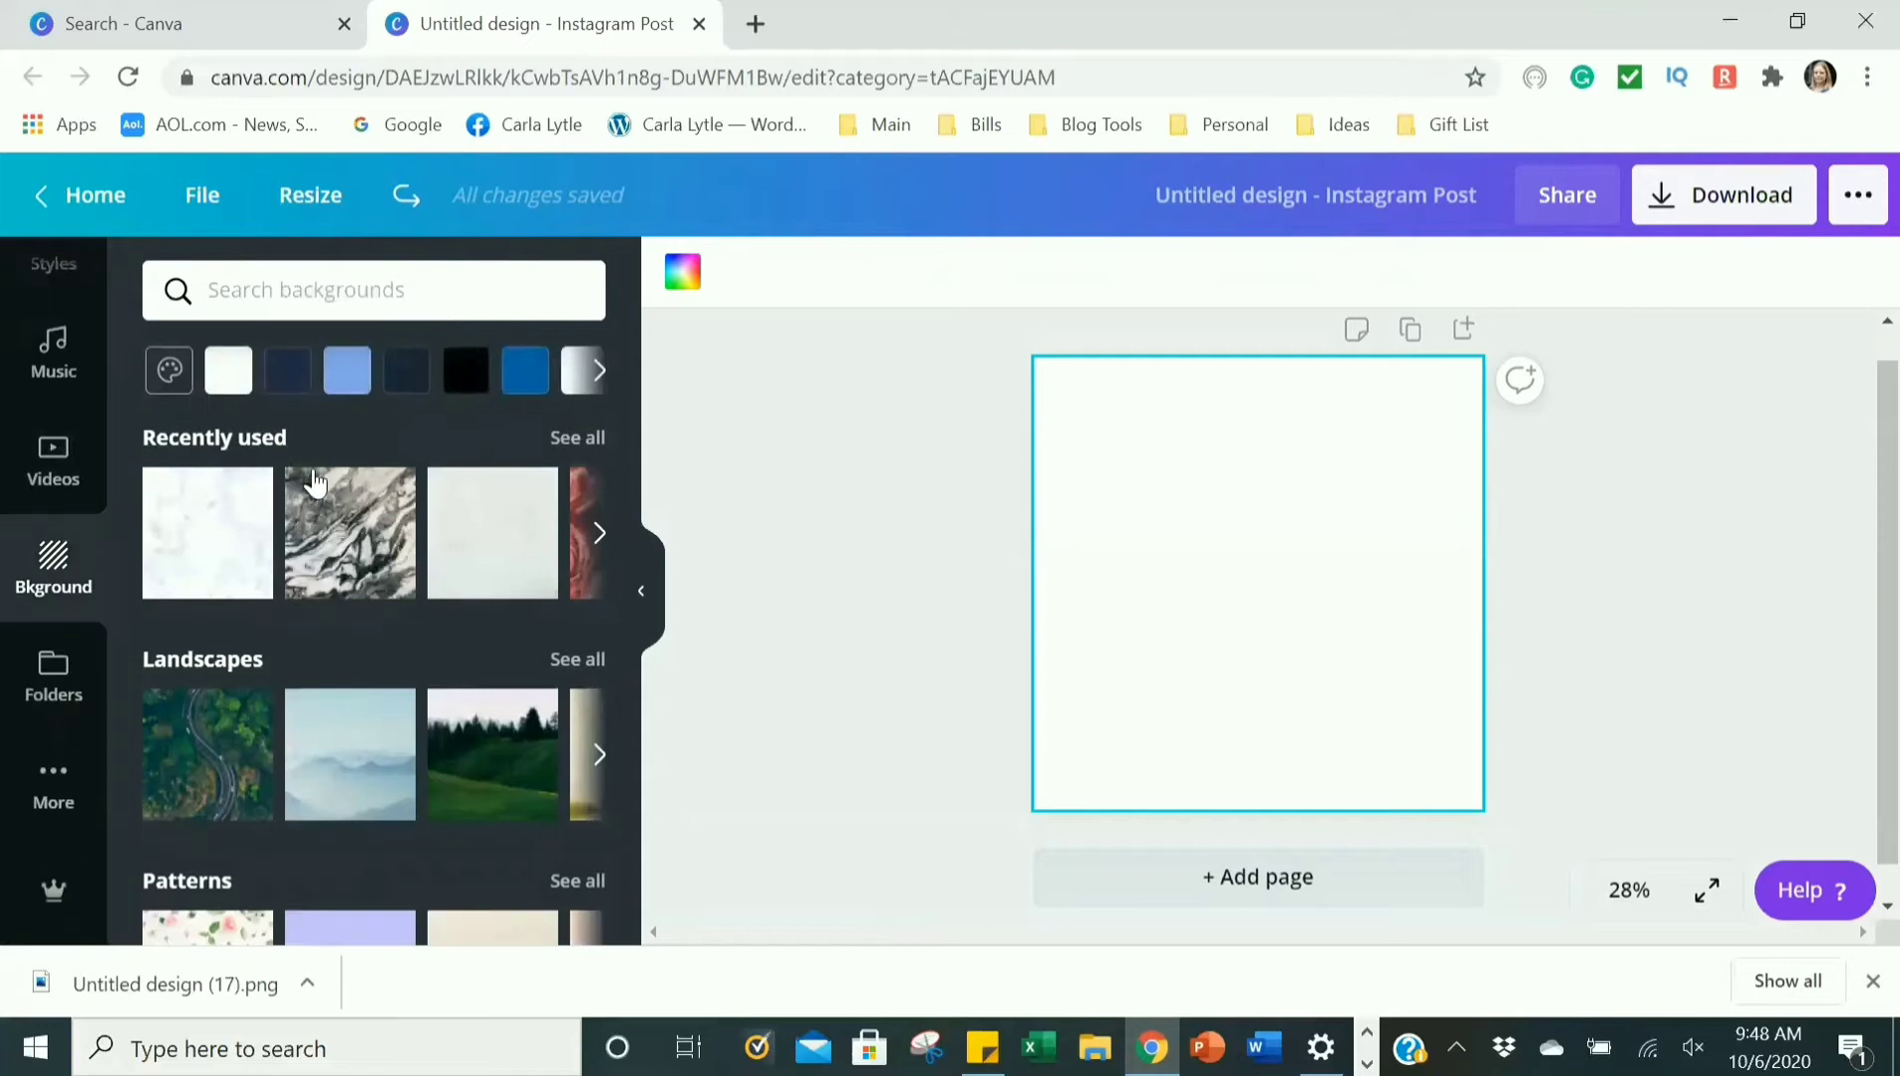
{"action": "left_click", "coordinate": [297, 290]}
{"action": "type", "text": "b"}
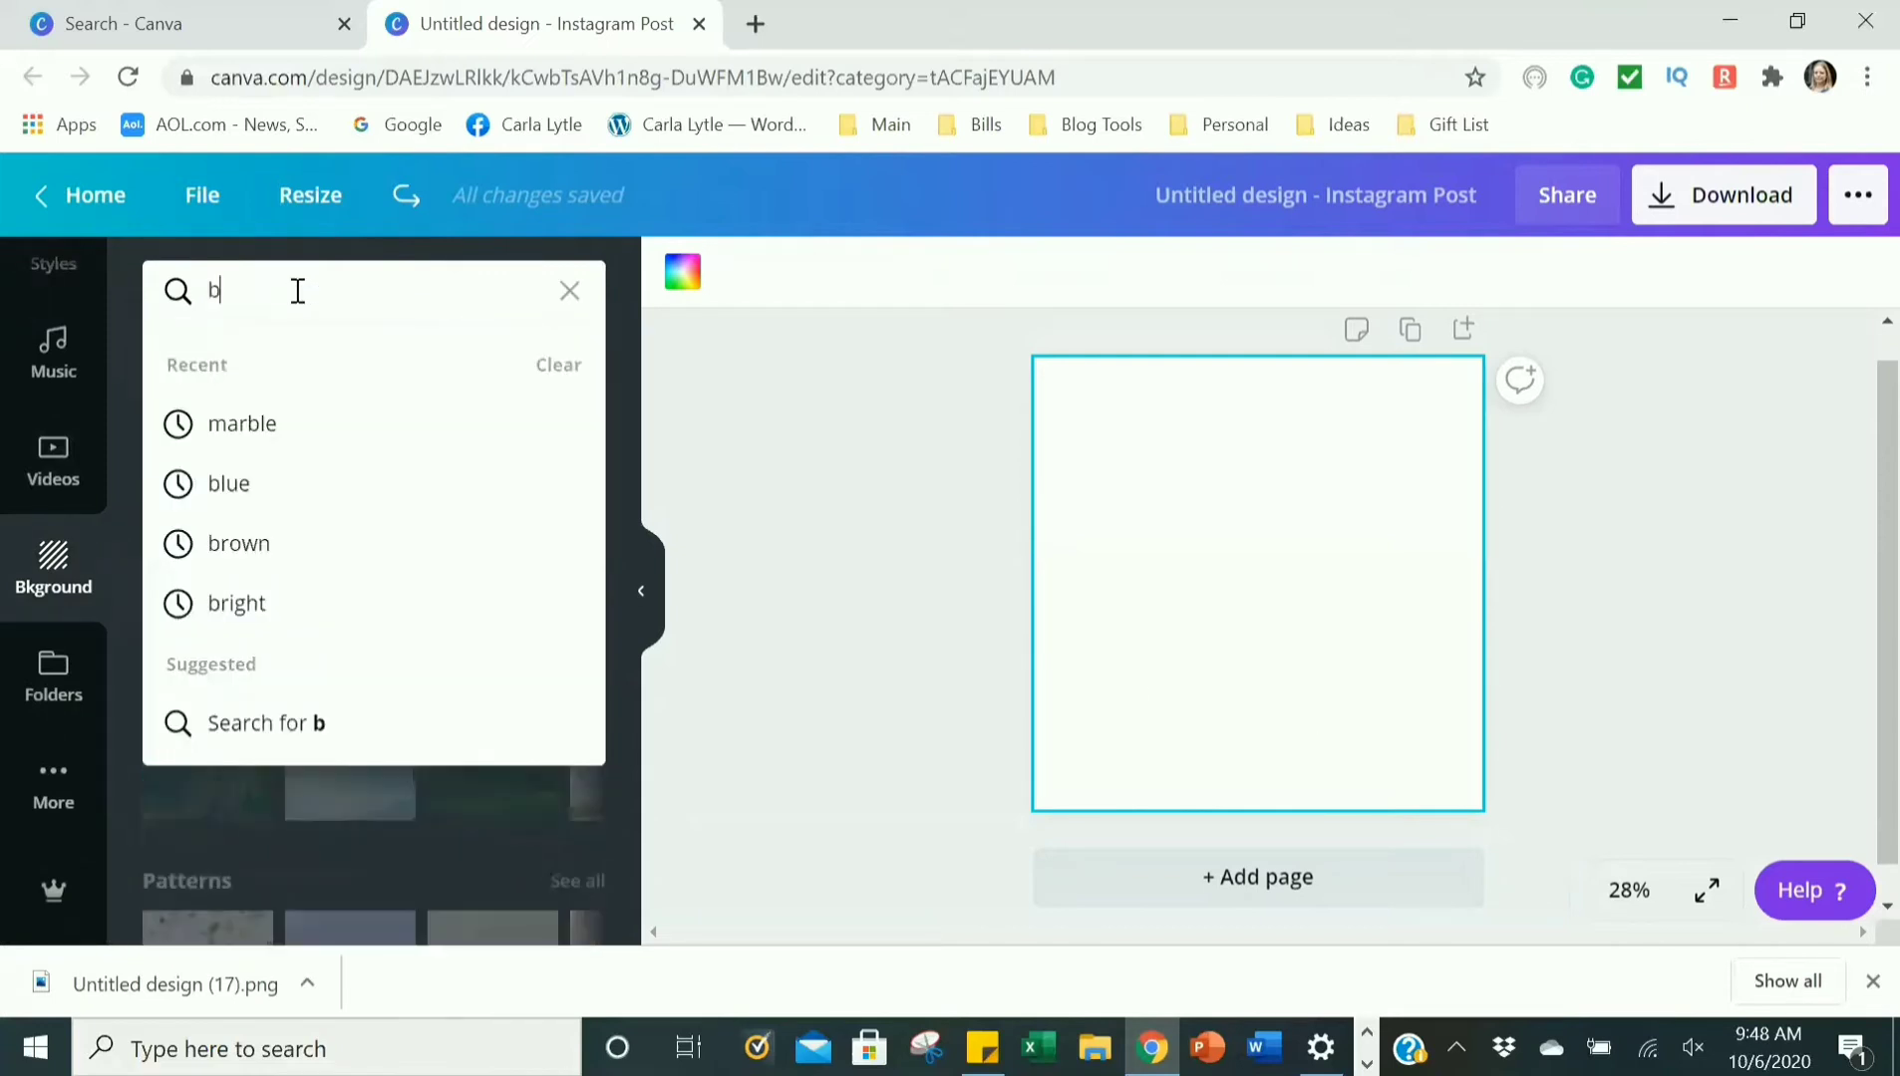
{"action": "type", "text": "lue"}
{"action": "key", "text": "Return"}
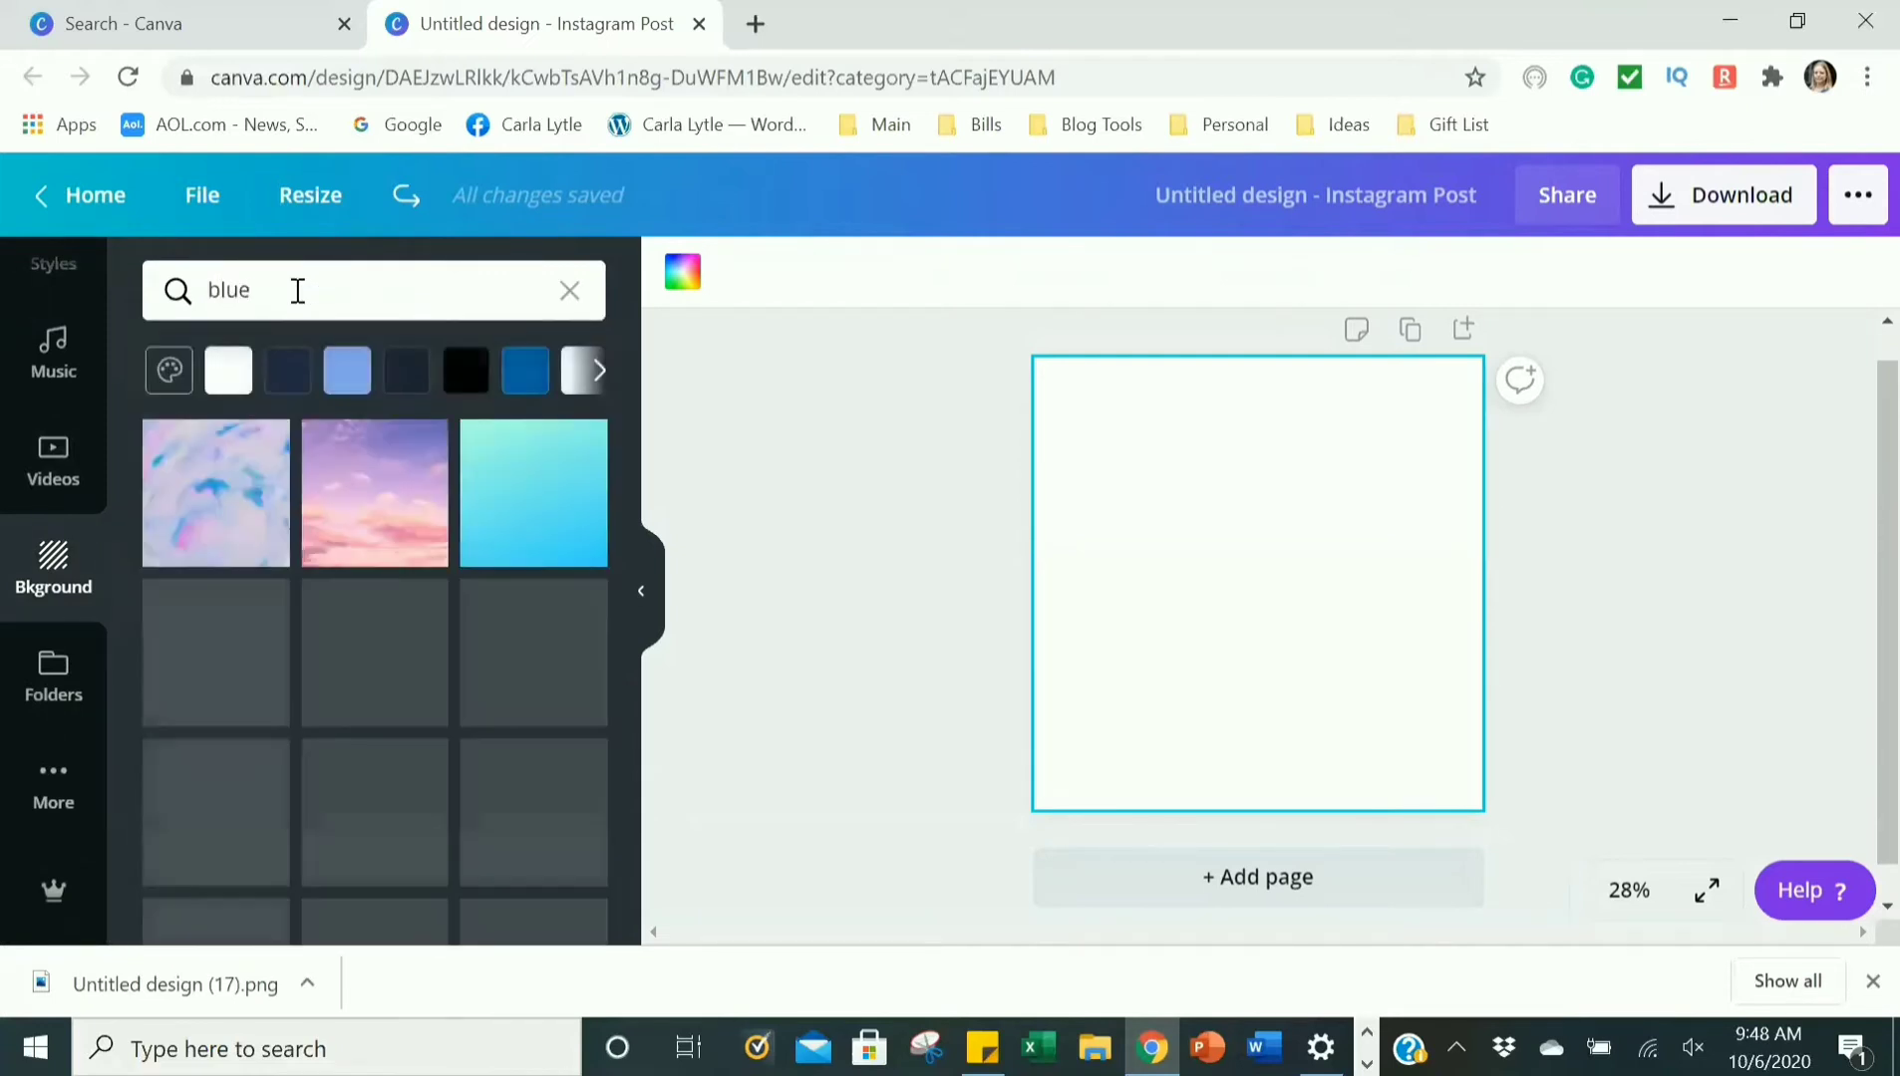
{"action": "scroll", "coordinate": [500, 649], "scroll_direction": "down", "scroll_amount": 3}
{"action": "left_click_drag", "start_coordinate": [513, 513], "coordinate": [1132, 498]}
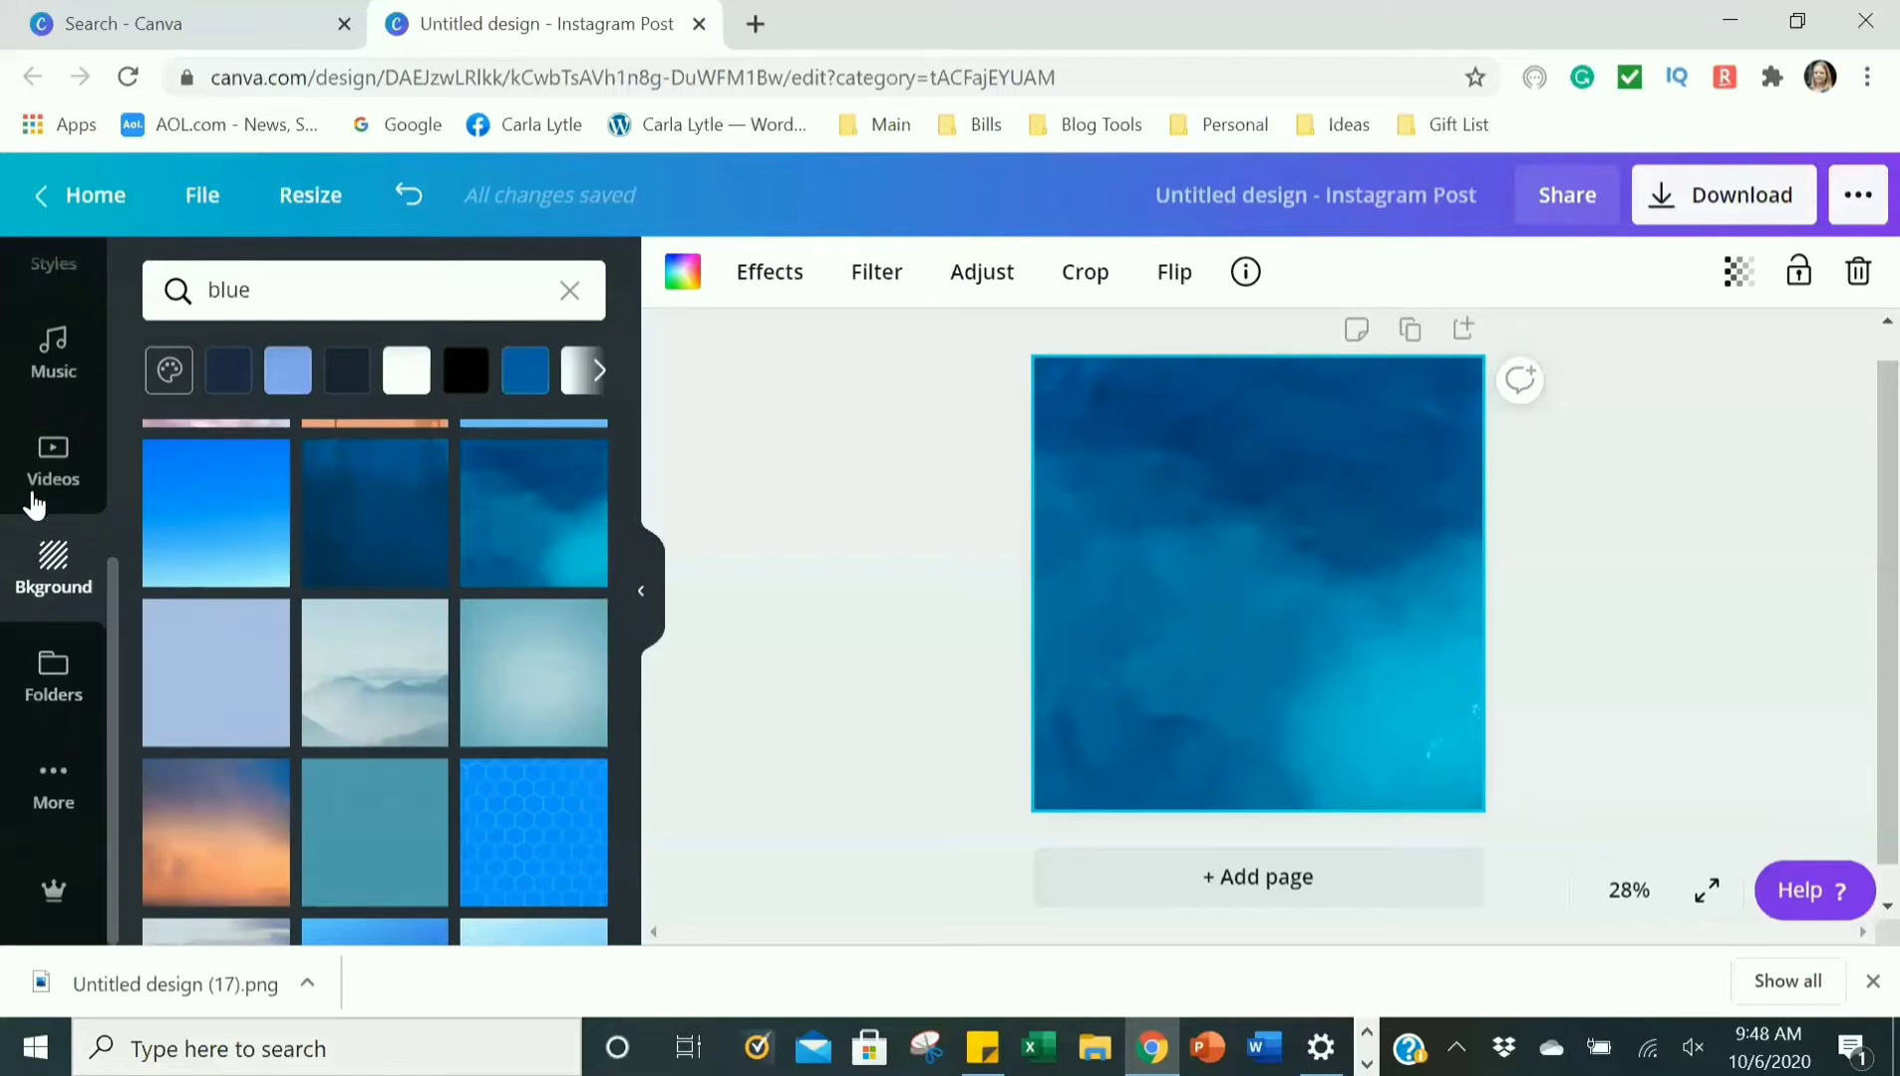
Add the plain square frame from the Frames elements, shrink it and place it in the upper-left corner of the page.
{"action": "scroll", "coordinate": [62, 554], "scroll_direction": "up", "scroll_amount": 1}
{"action": "scroll", "coordinate": [70, 563], "scroll_direction": "up", "scroll_amount": 2}
{"action": "scroll", "coordinate": [104, 606], "scroll_direction": "up", "scroll_amount": 2}
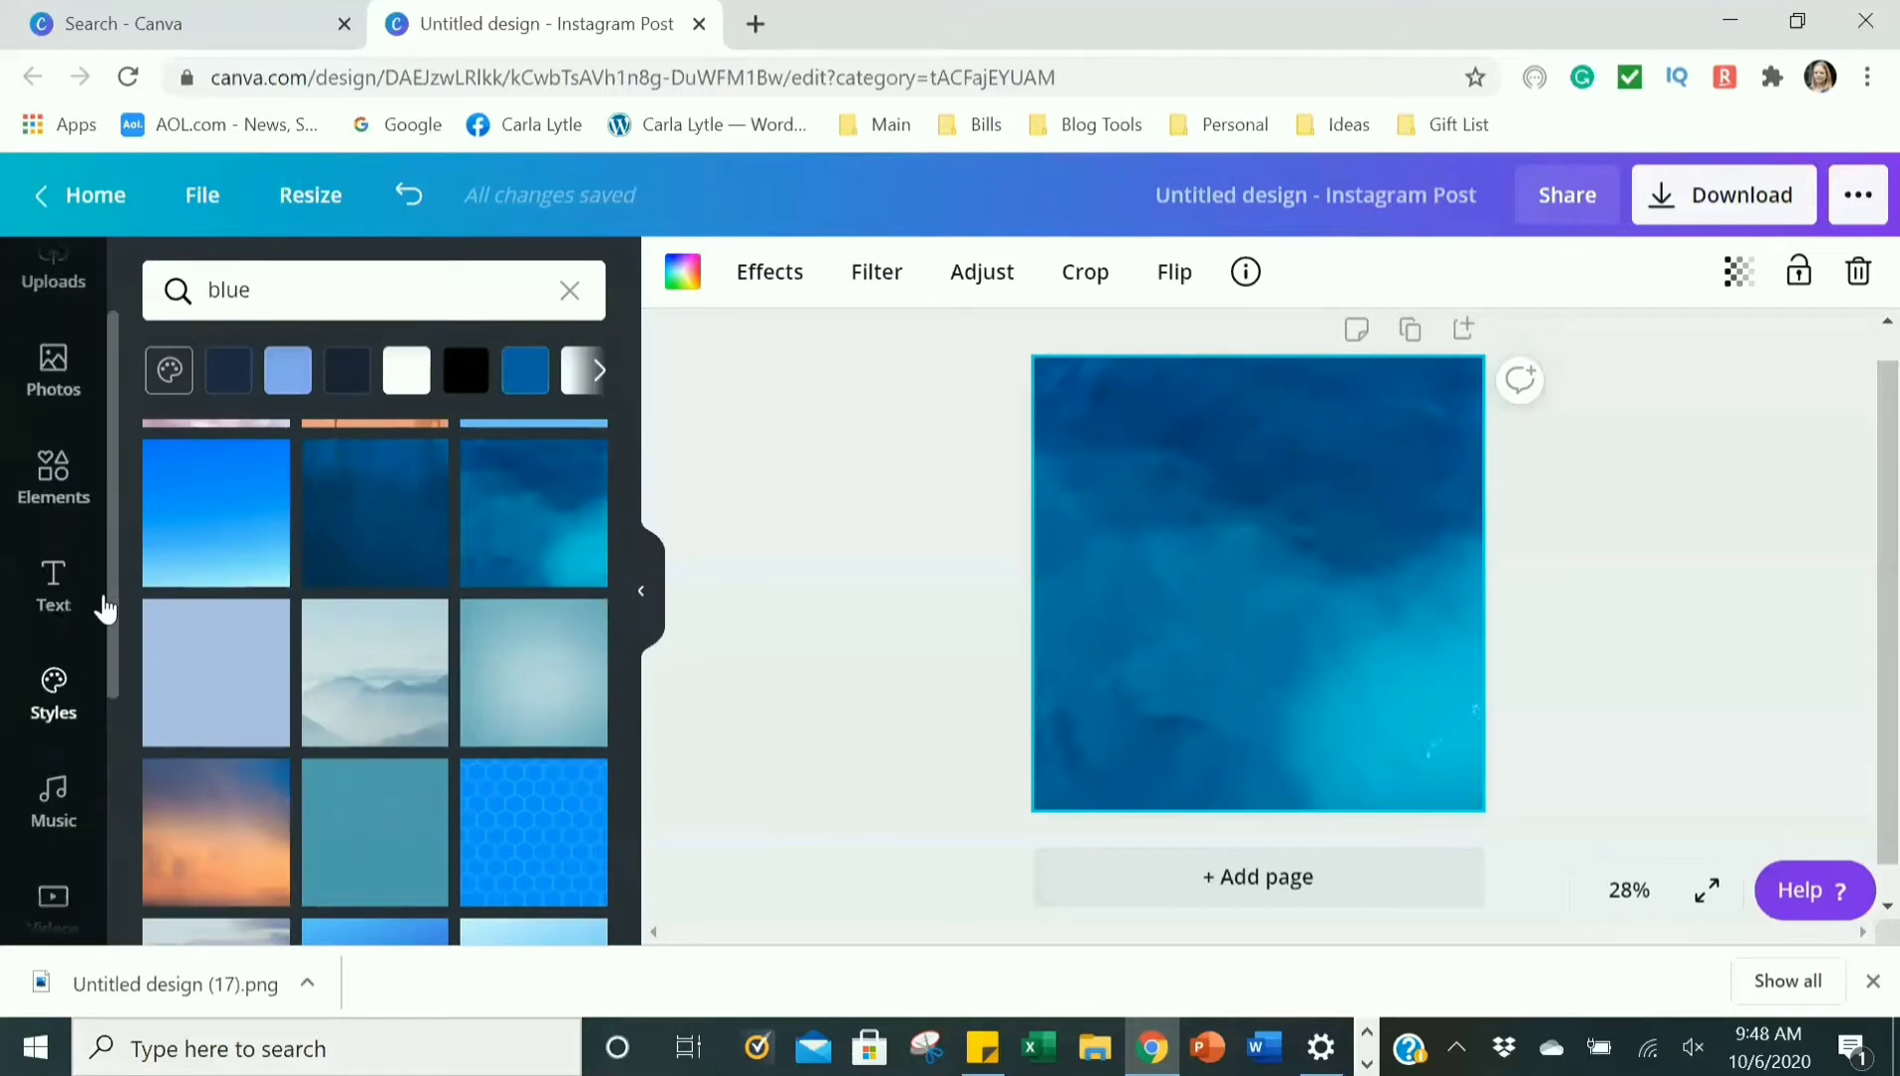
{"action": "left_click", "coordinate": [53, 483]}
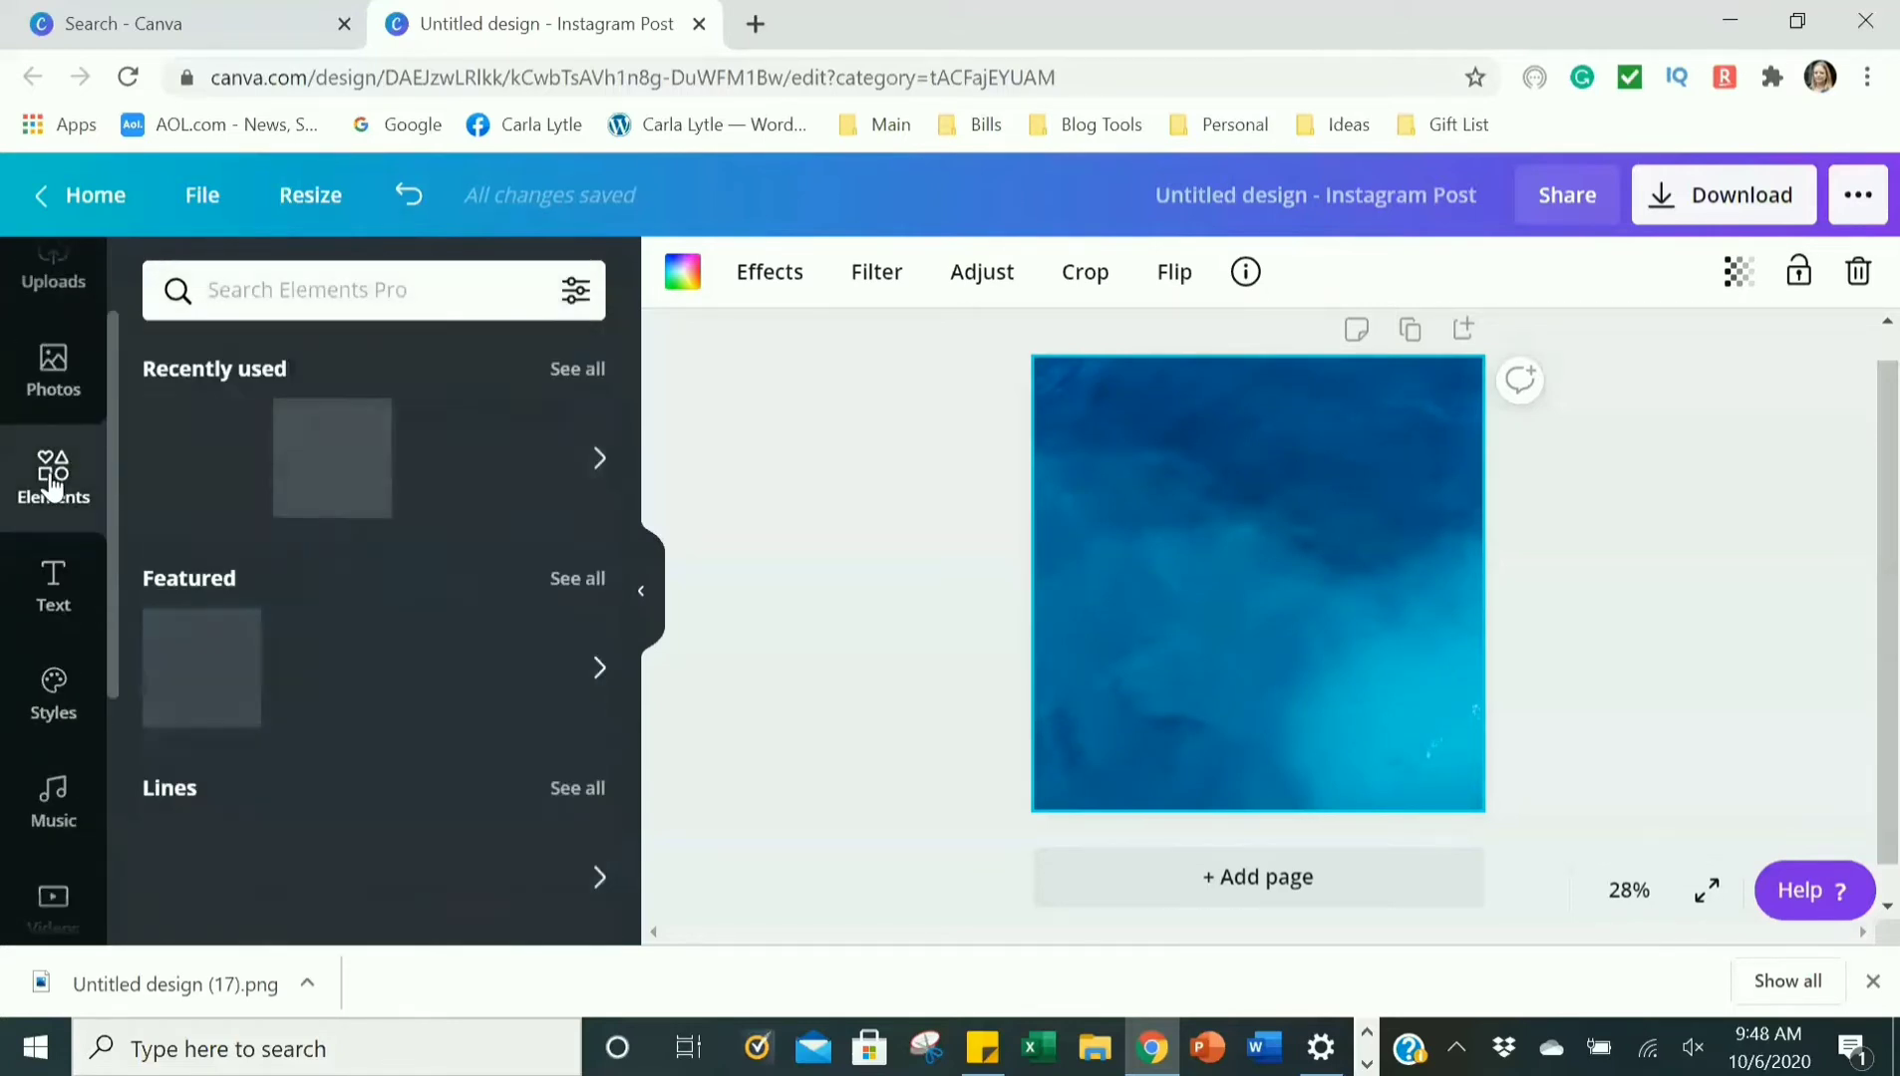
{"action": "scroll", "coordinate": [257, 669], "scroll_direction": "down", "scroll_amount": 3}
{"action": "scroll", "coordinate": [257, 670], "scroll_direction": "down", "scroll_amount": 4}
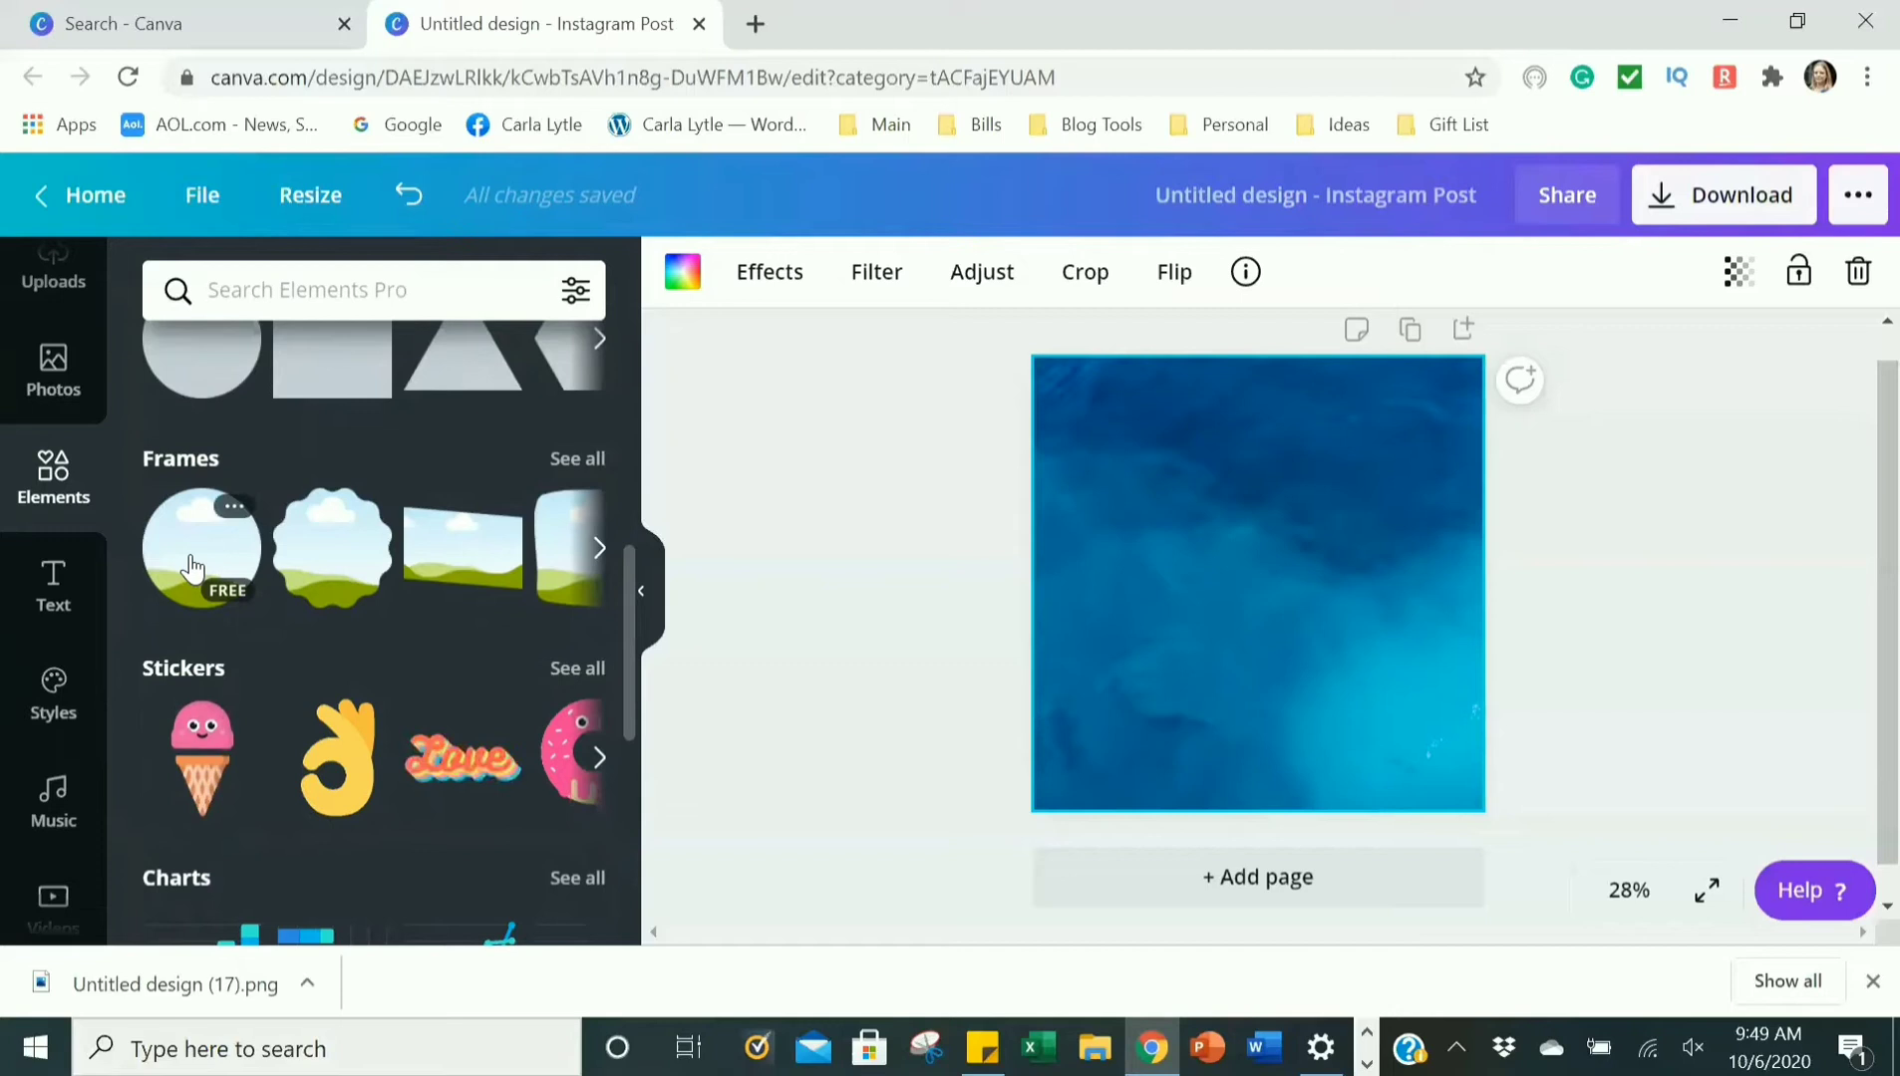
{"action": "left_click", "coordinate": [584, 462]}
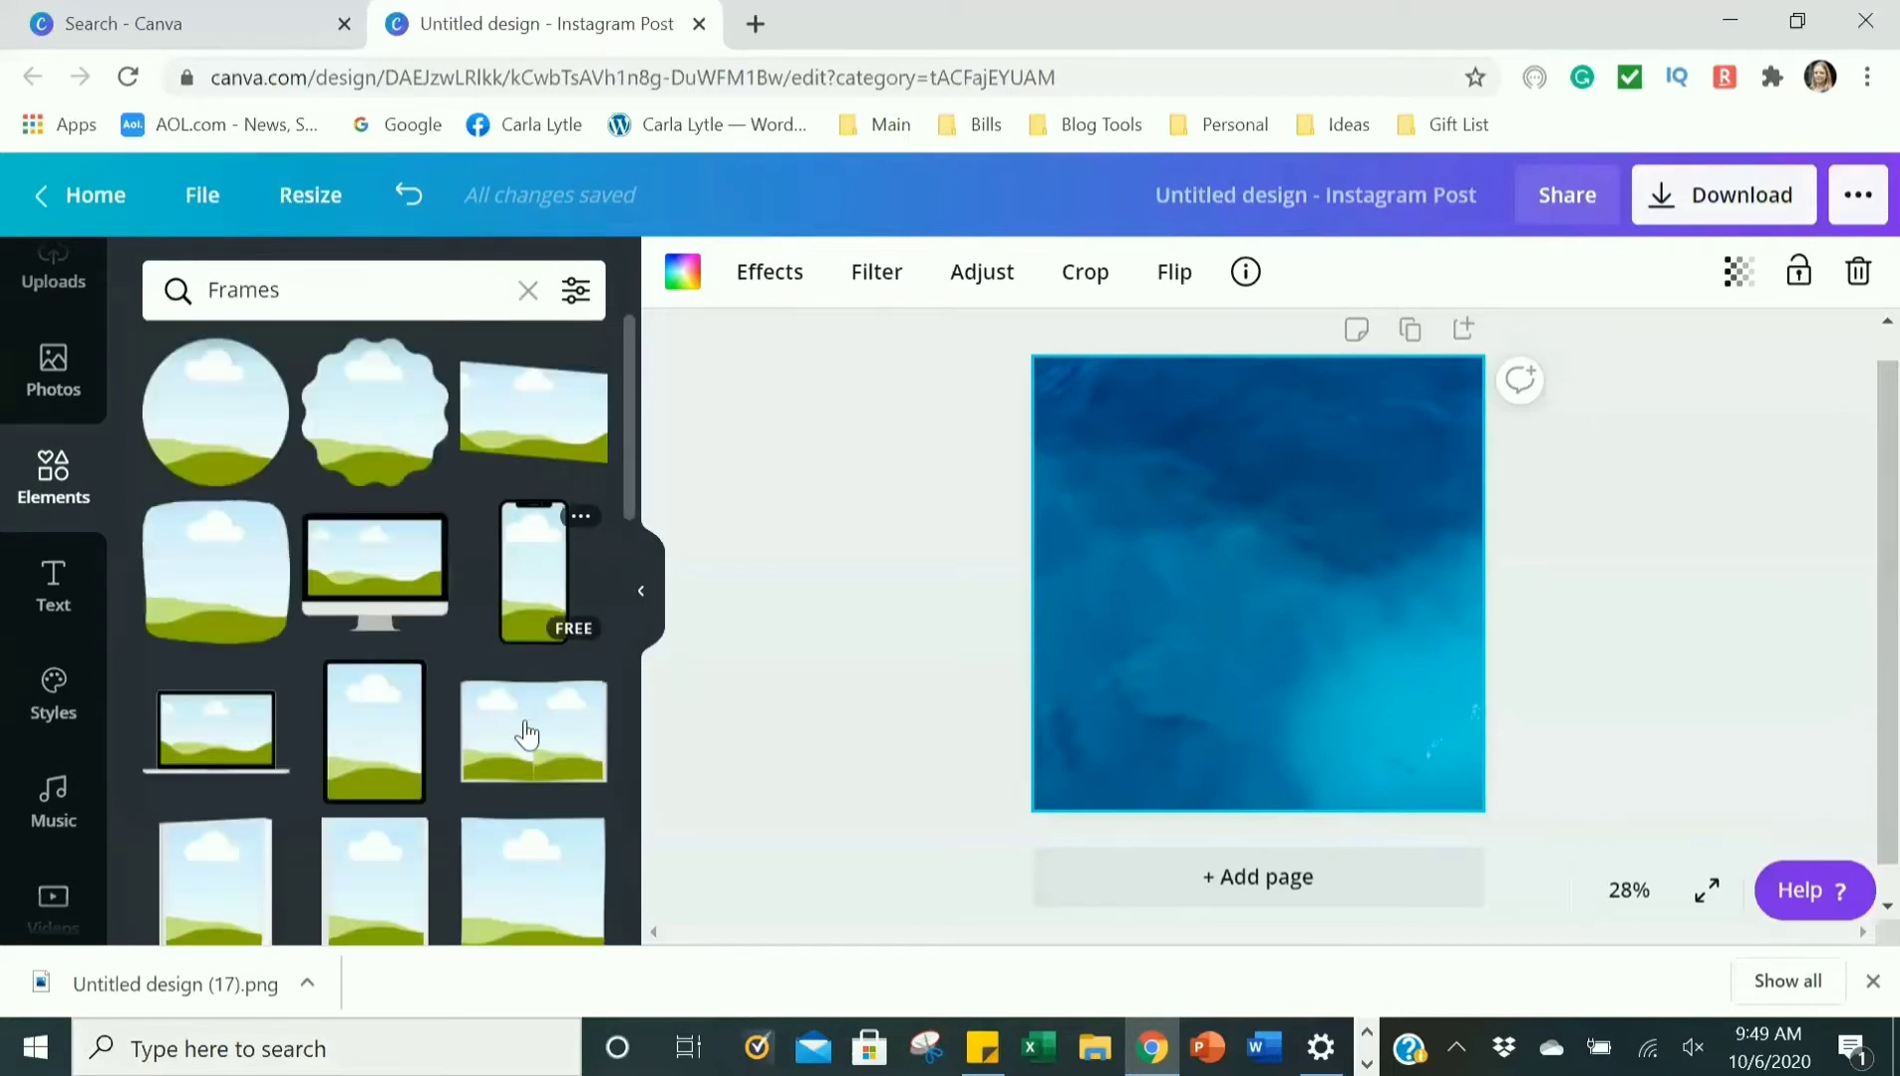
{"action": "scroll", "coordinate": [521, 734], "scroll_direction": "down", "scroll_amount": 3}
{"action": "left_click", "coordinate": [497, 612]}
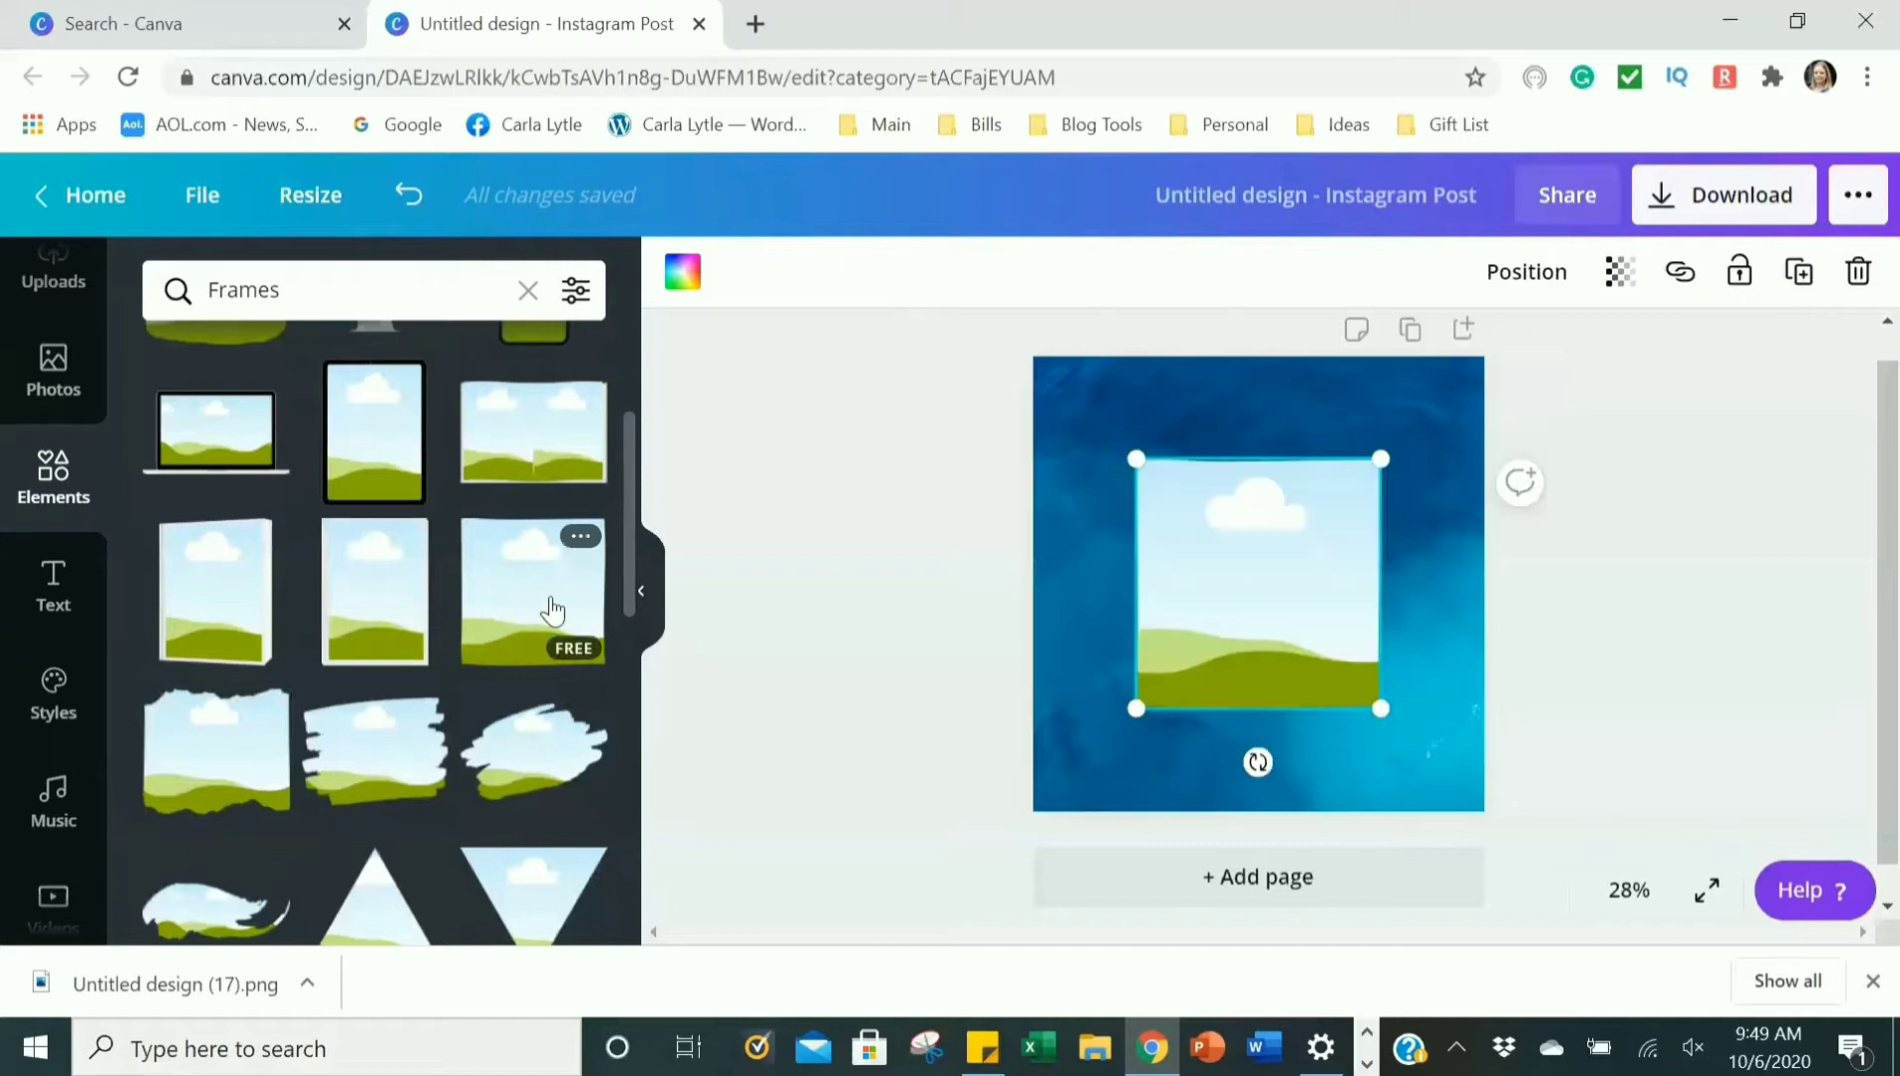
{"action": "left_click_drag", "start_coordinate": [1366, 465], "coordinate": [1312, 522]}
{"action": "left_click_drag", "start_coordinate": [1255, 607], "coordinate": [1148, 467]}
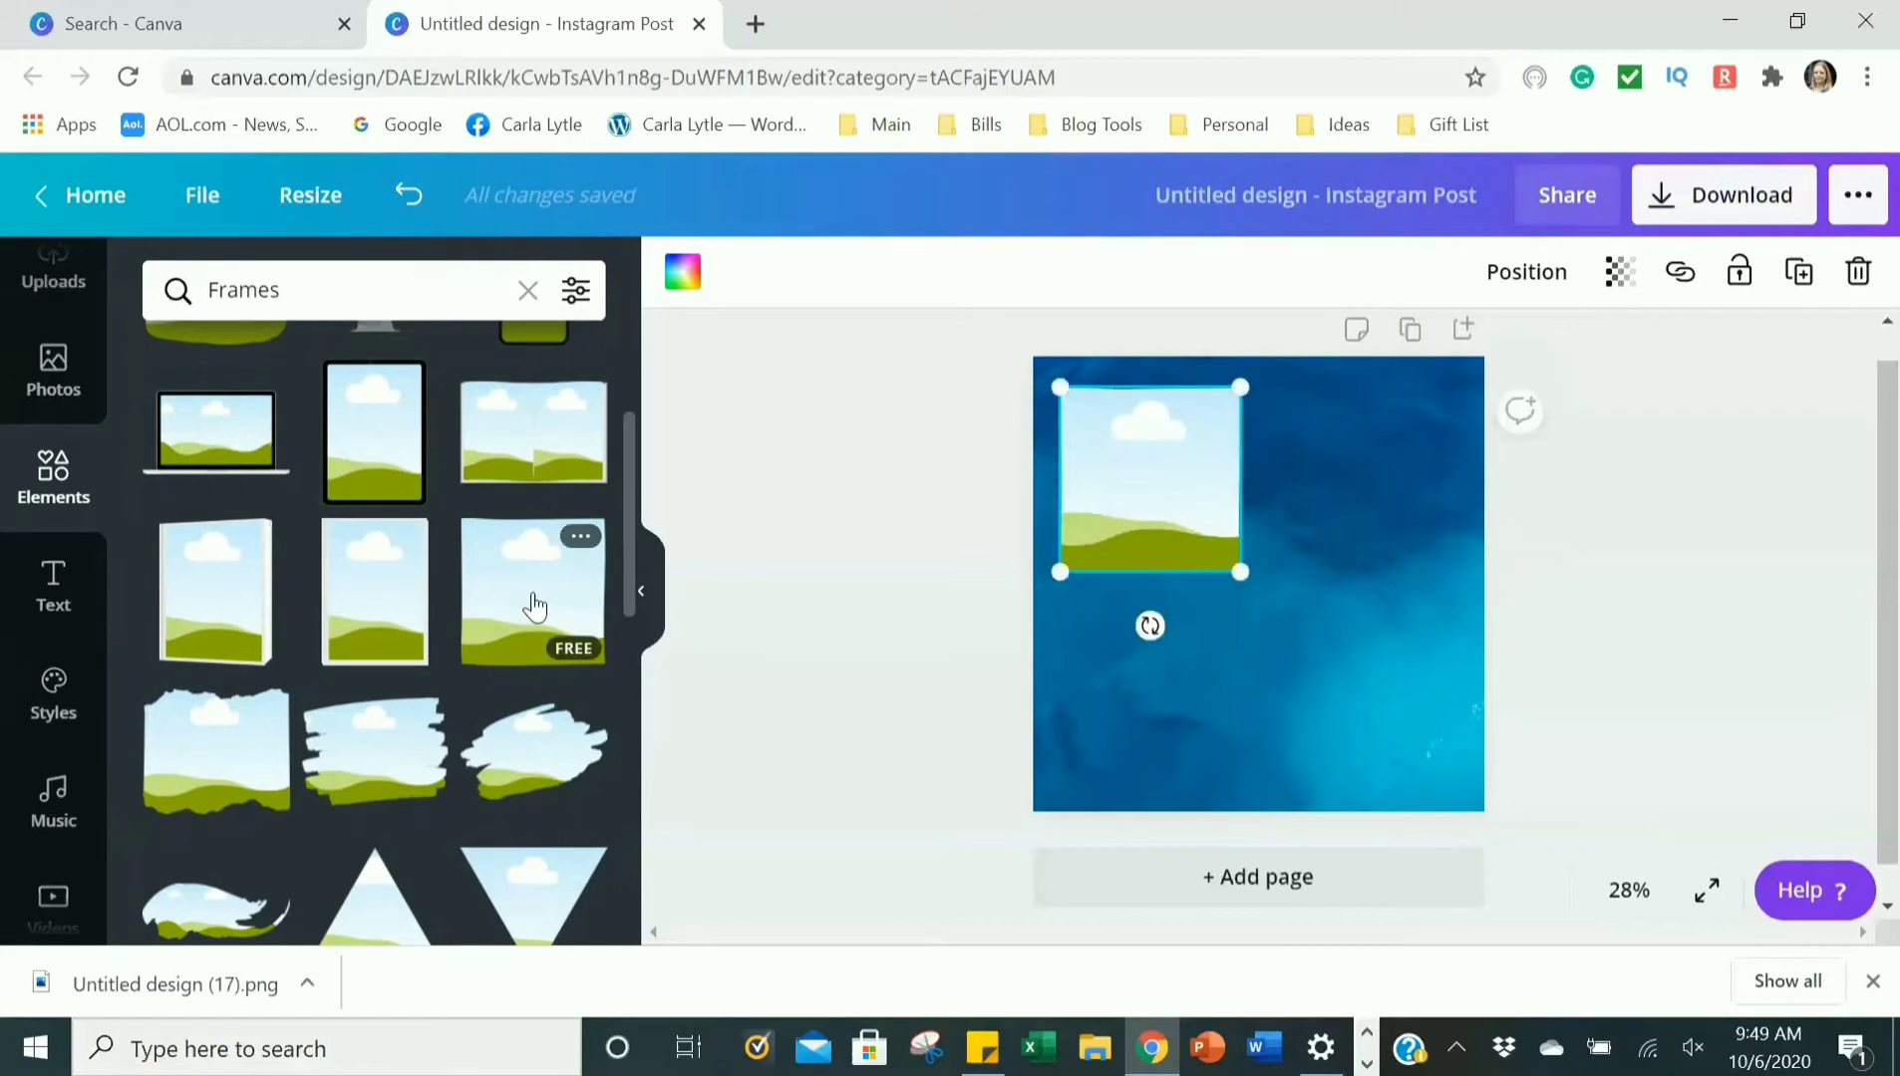
{"action": "left_click", "coordinate": [534, 605]}
{"action": "left_click_drag", "start_coordinate": [1366, 495], "coordinate": [1316, 548]}
{"action": "left_click", "coordinate": [1857, 279]}
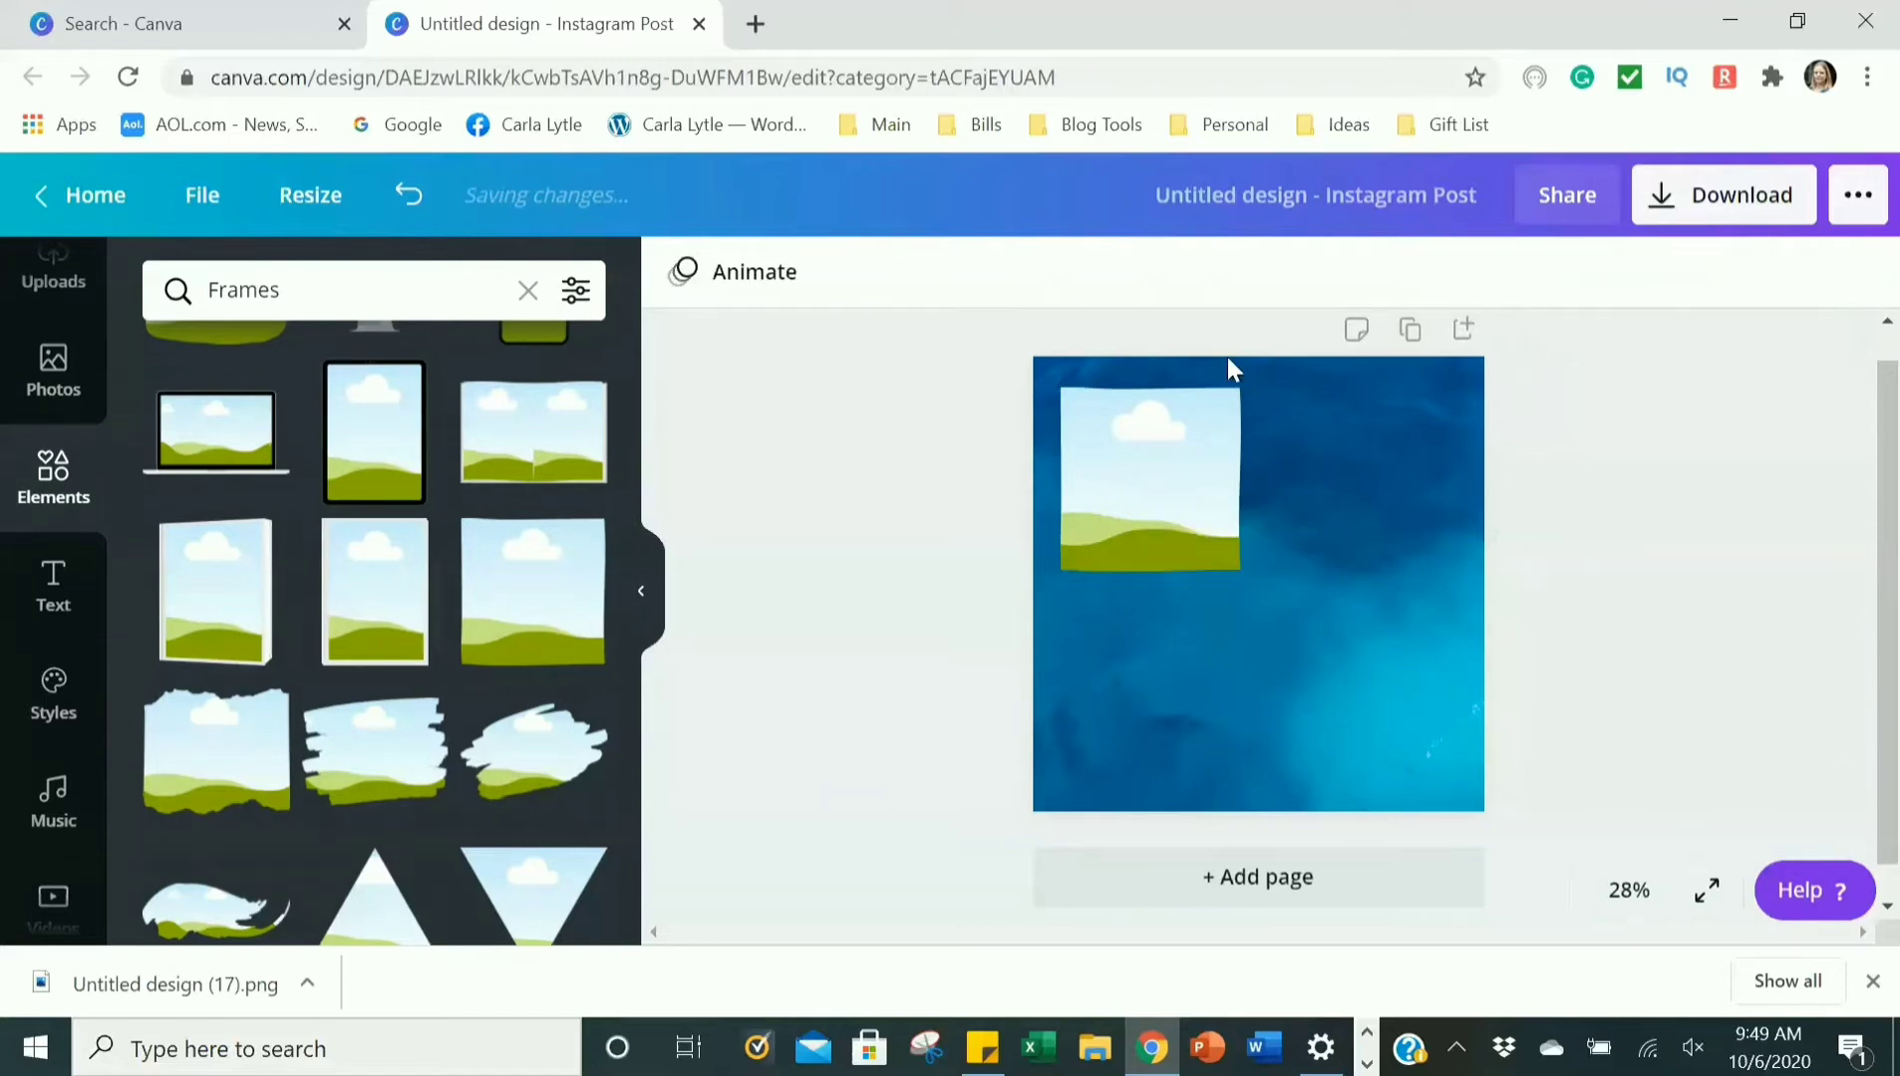
Duplicate the square frame three times and arrange the four frames in an evenly spaced two-by-two grid on the page.
{"action": "left_click", "coordinate": [1211, 453]}
{"action": "left_click", "coordinate": [1796, 277]}
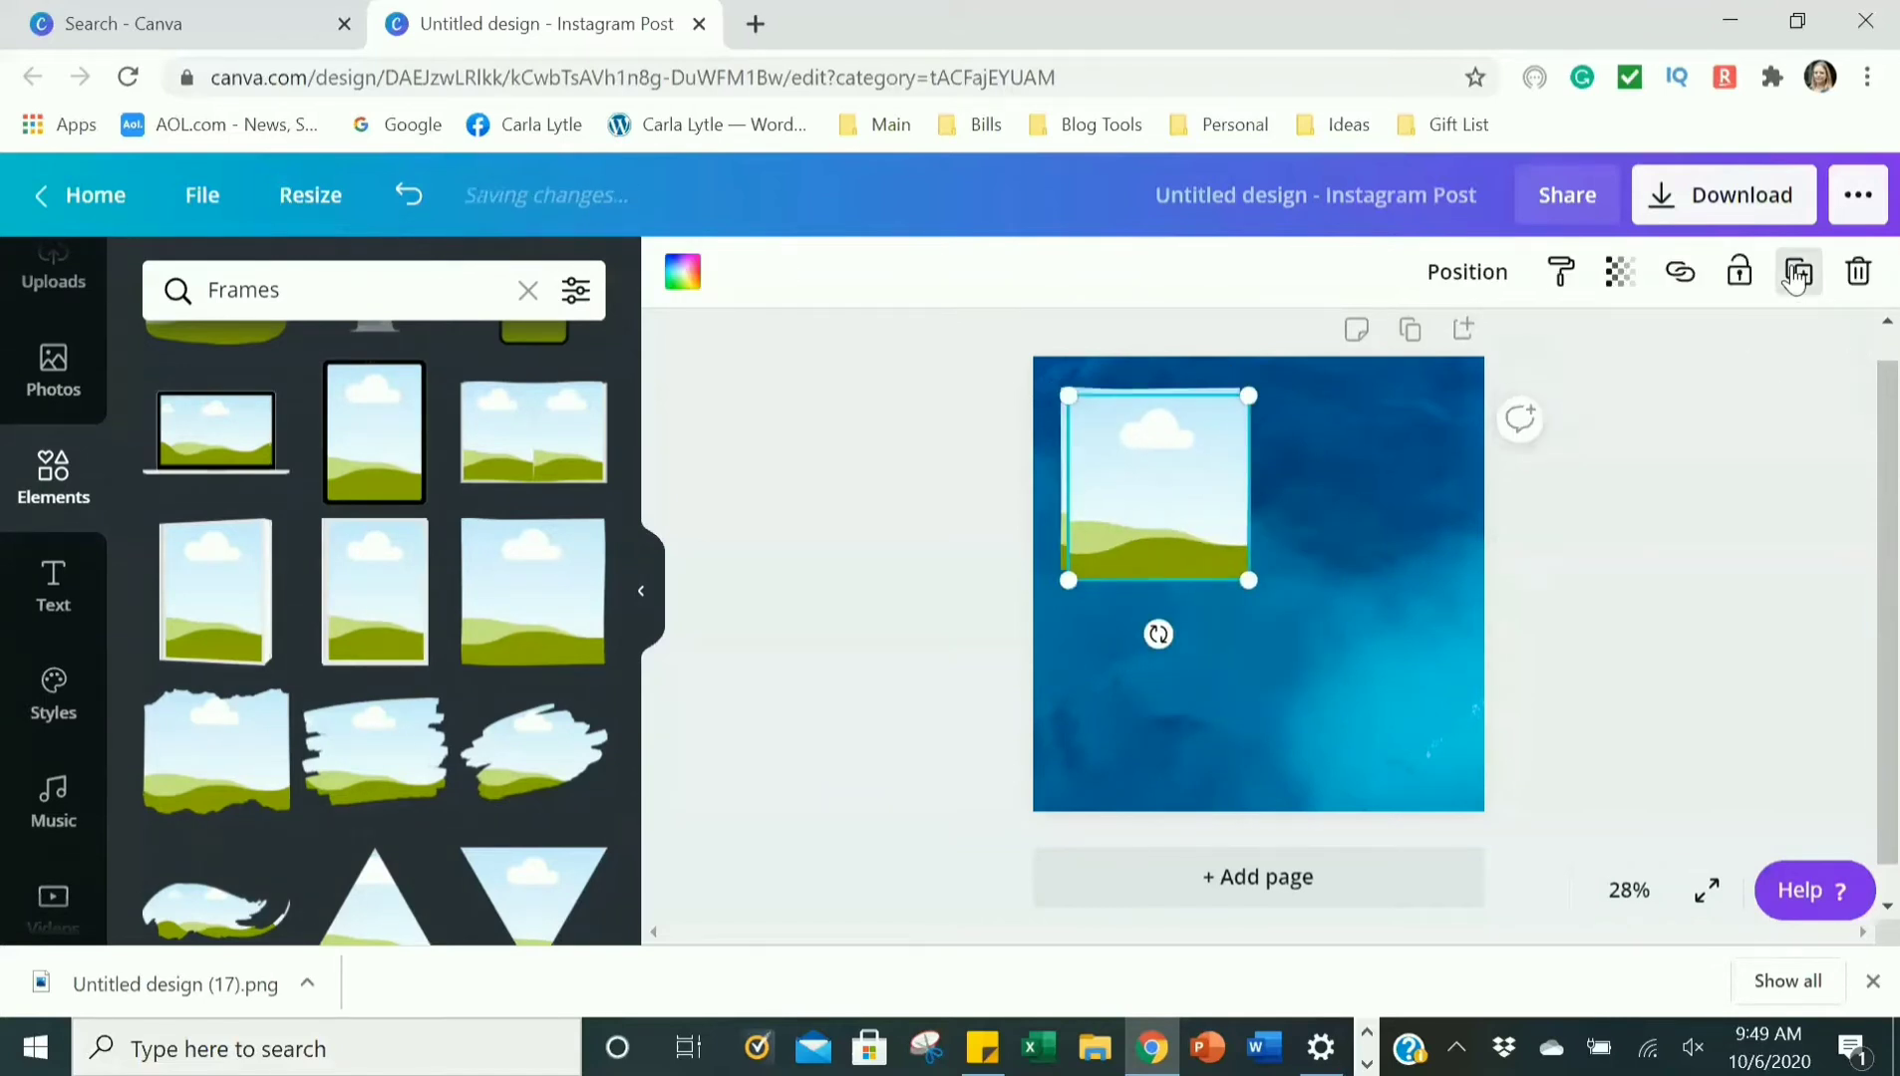
{"action": "left_click_drag", "start_coordinate": [1150, 485], "coordinate": [1350, 470]}
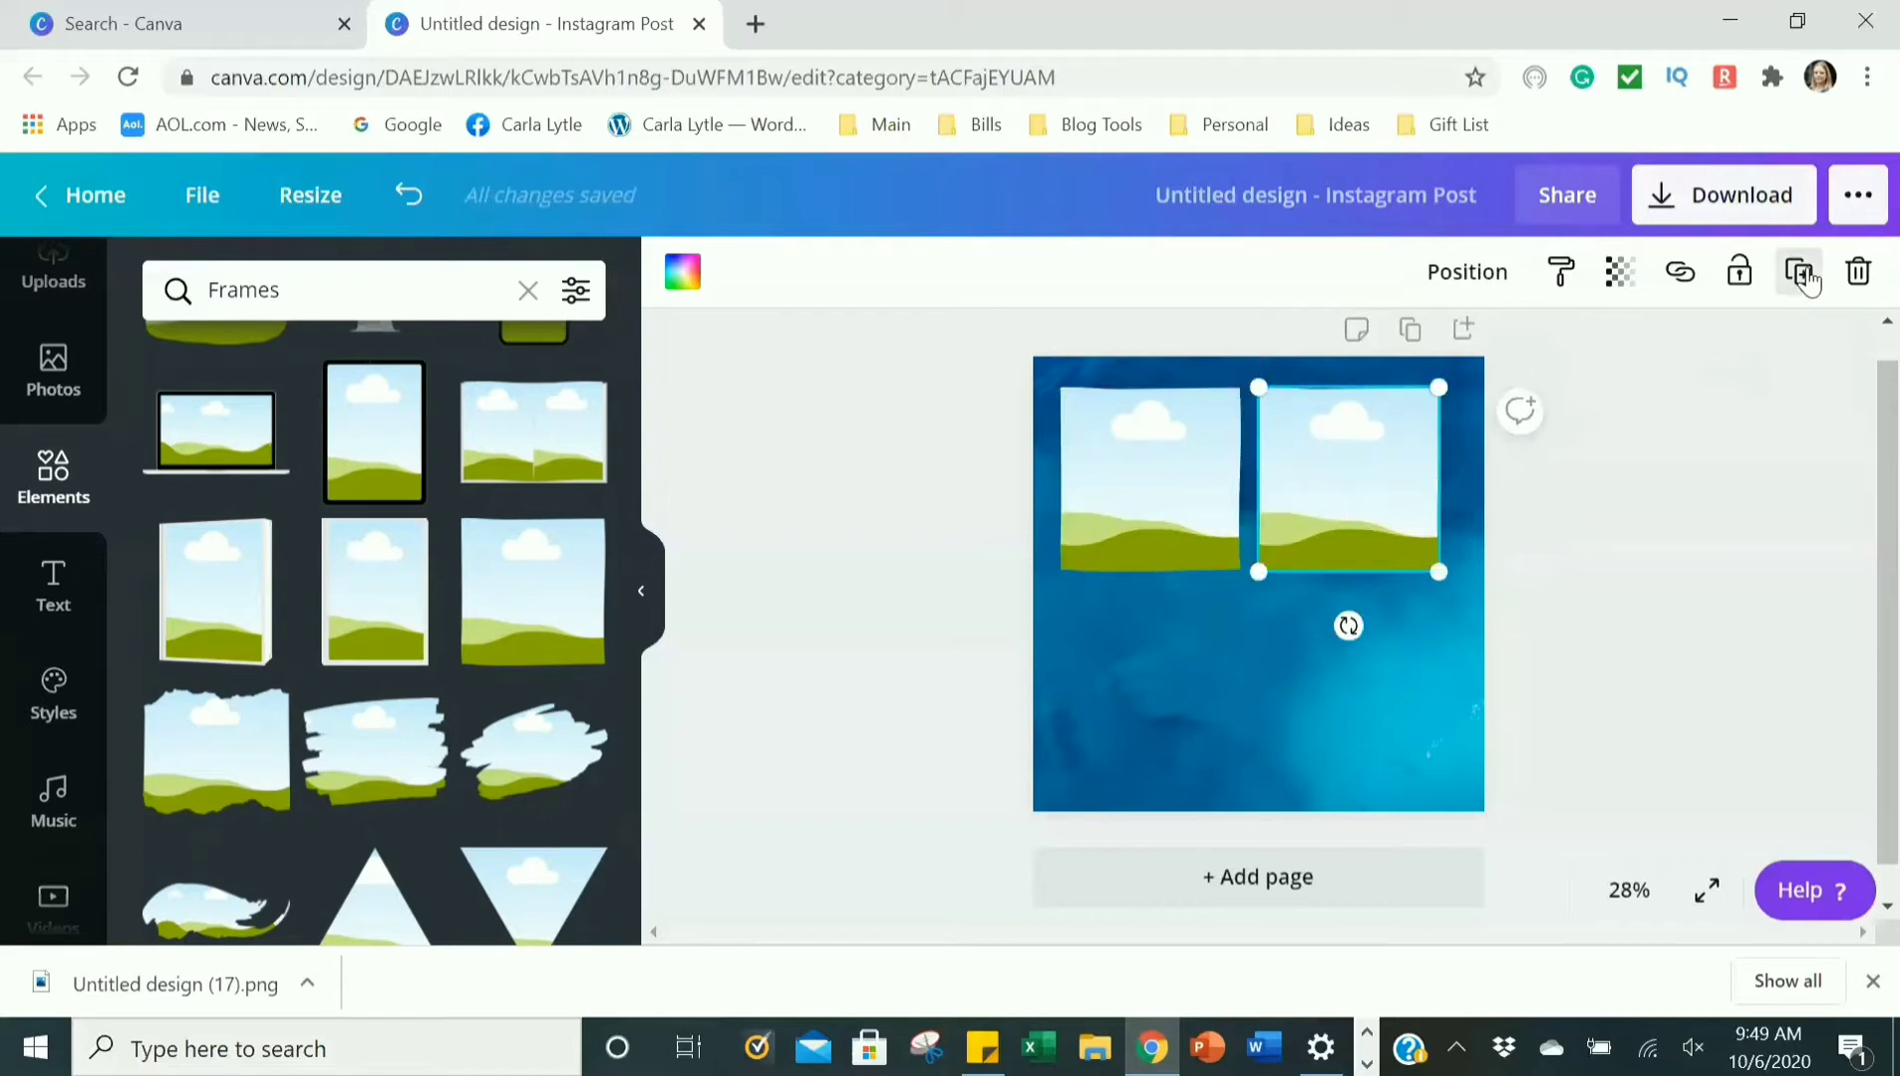
{"action": "left_click", "coordinate": [1798, 271]}
{"action": "left_click", "coordinate": [1798, 273]}
{"action": "left_click_drag", "start_coordinate": [1393, 519], "coordinate": [1187, 704]}
{"action": "left_click_drag", "start_coordinate": [1379, 500], "coordinate": [1387, 700]}
{"action": "left_click_drag", "start_coordinate": [1322, 491], "coordinate": [1343, 476]}
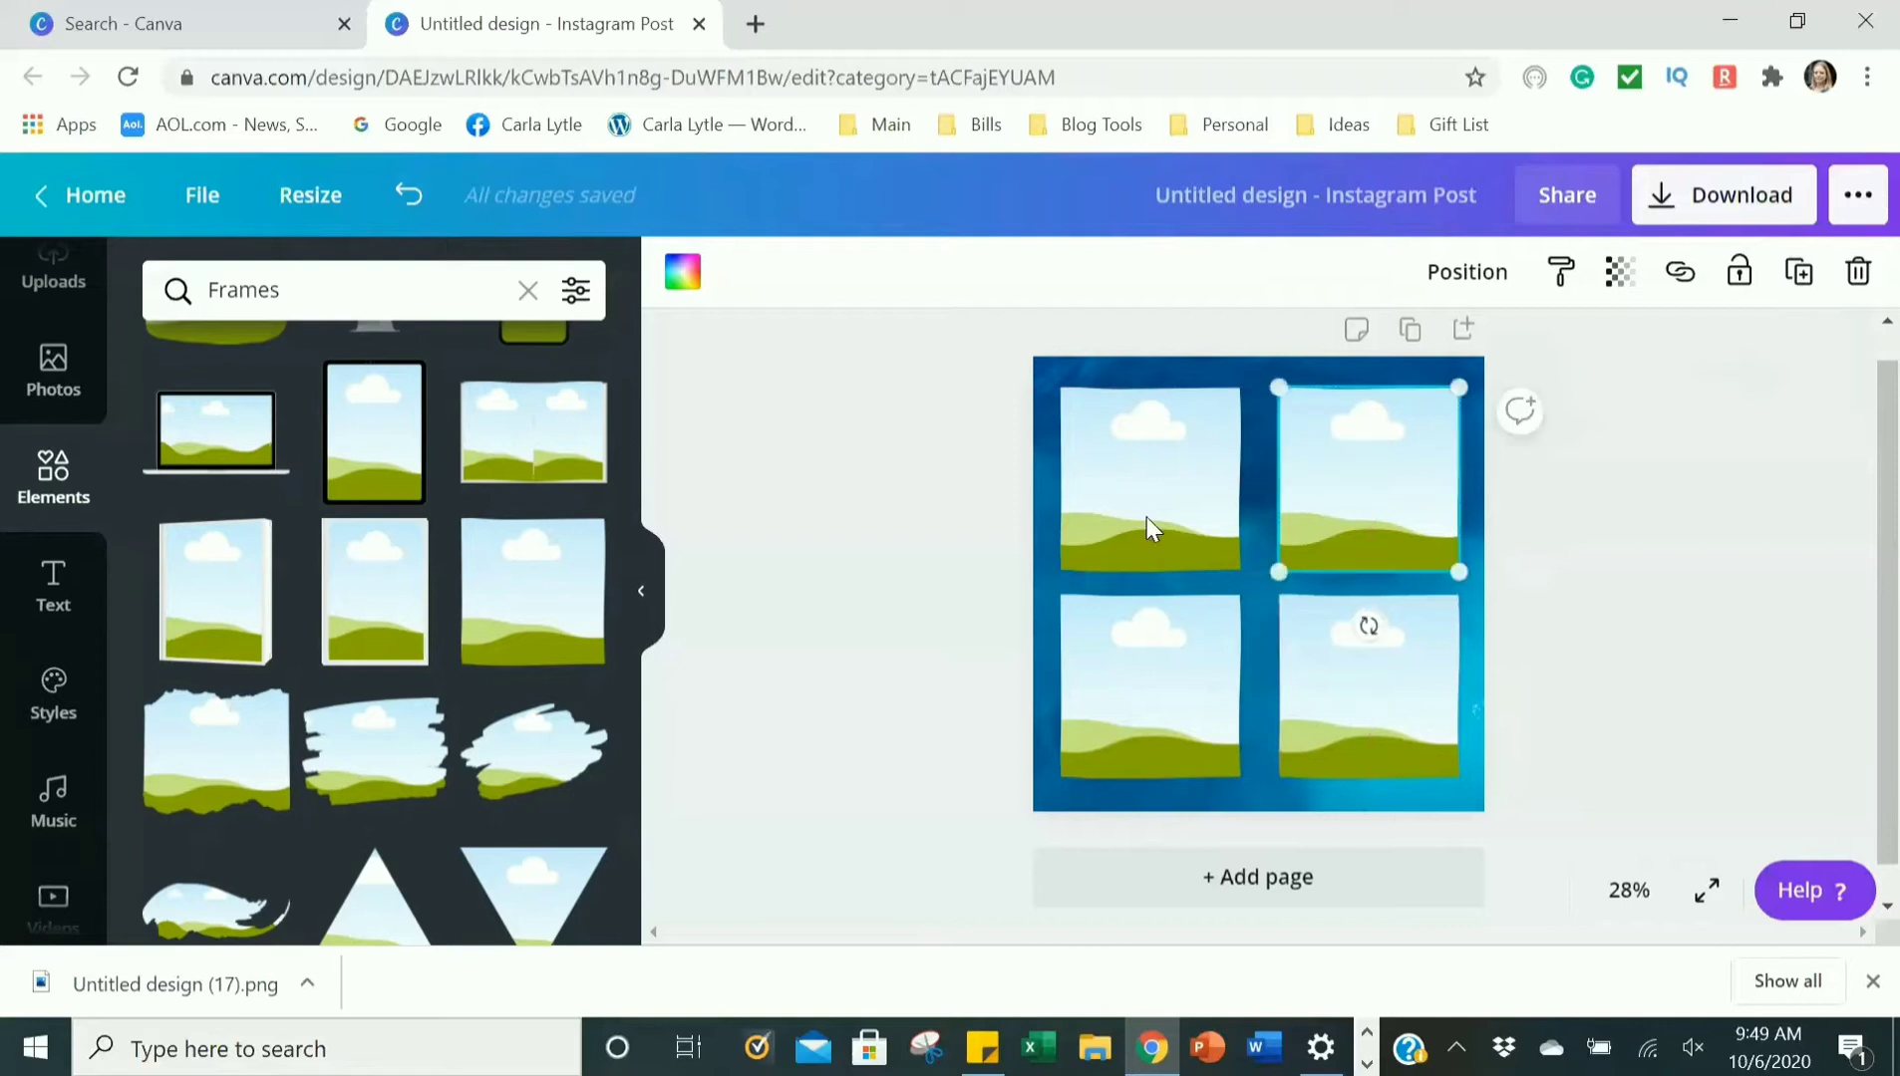
{"action": "left_click", "coordinate": [1128, 504]}
{"action": "left_click", "coordinate": [1661, 643]}
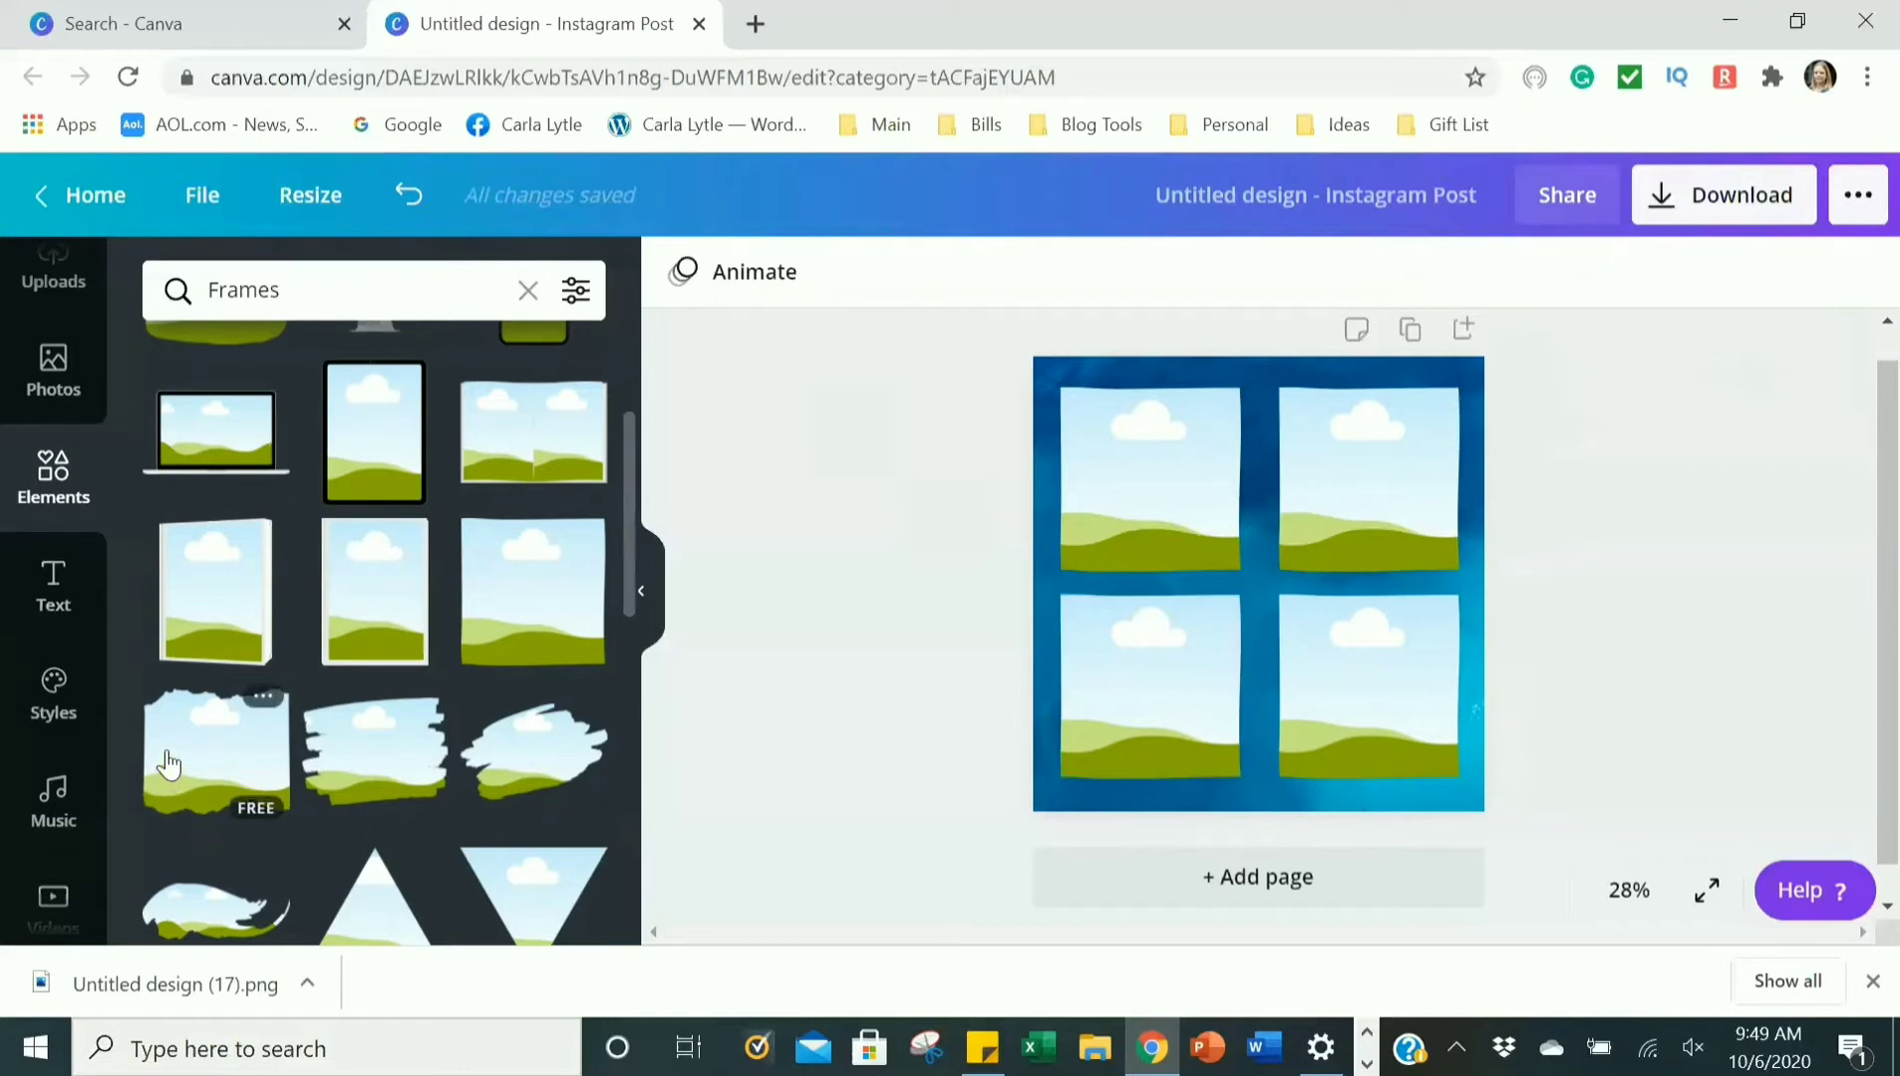
Try a latte picture from the Coffee photo category in the lower-left frame, and undo it.
{"action": "scroll", "coordinate": [167, 697], "scroll_direction": "up", "scroll_amount": 3}
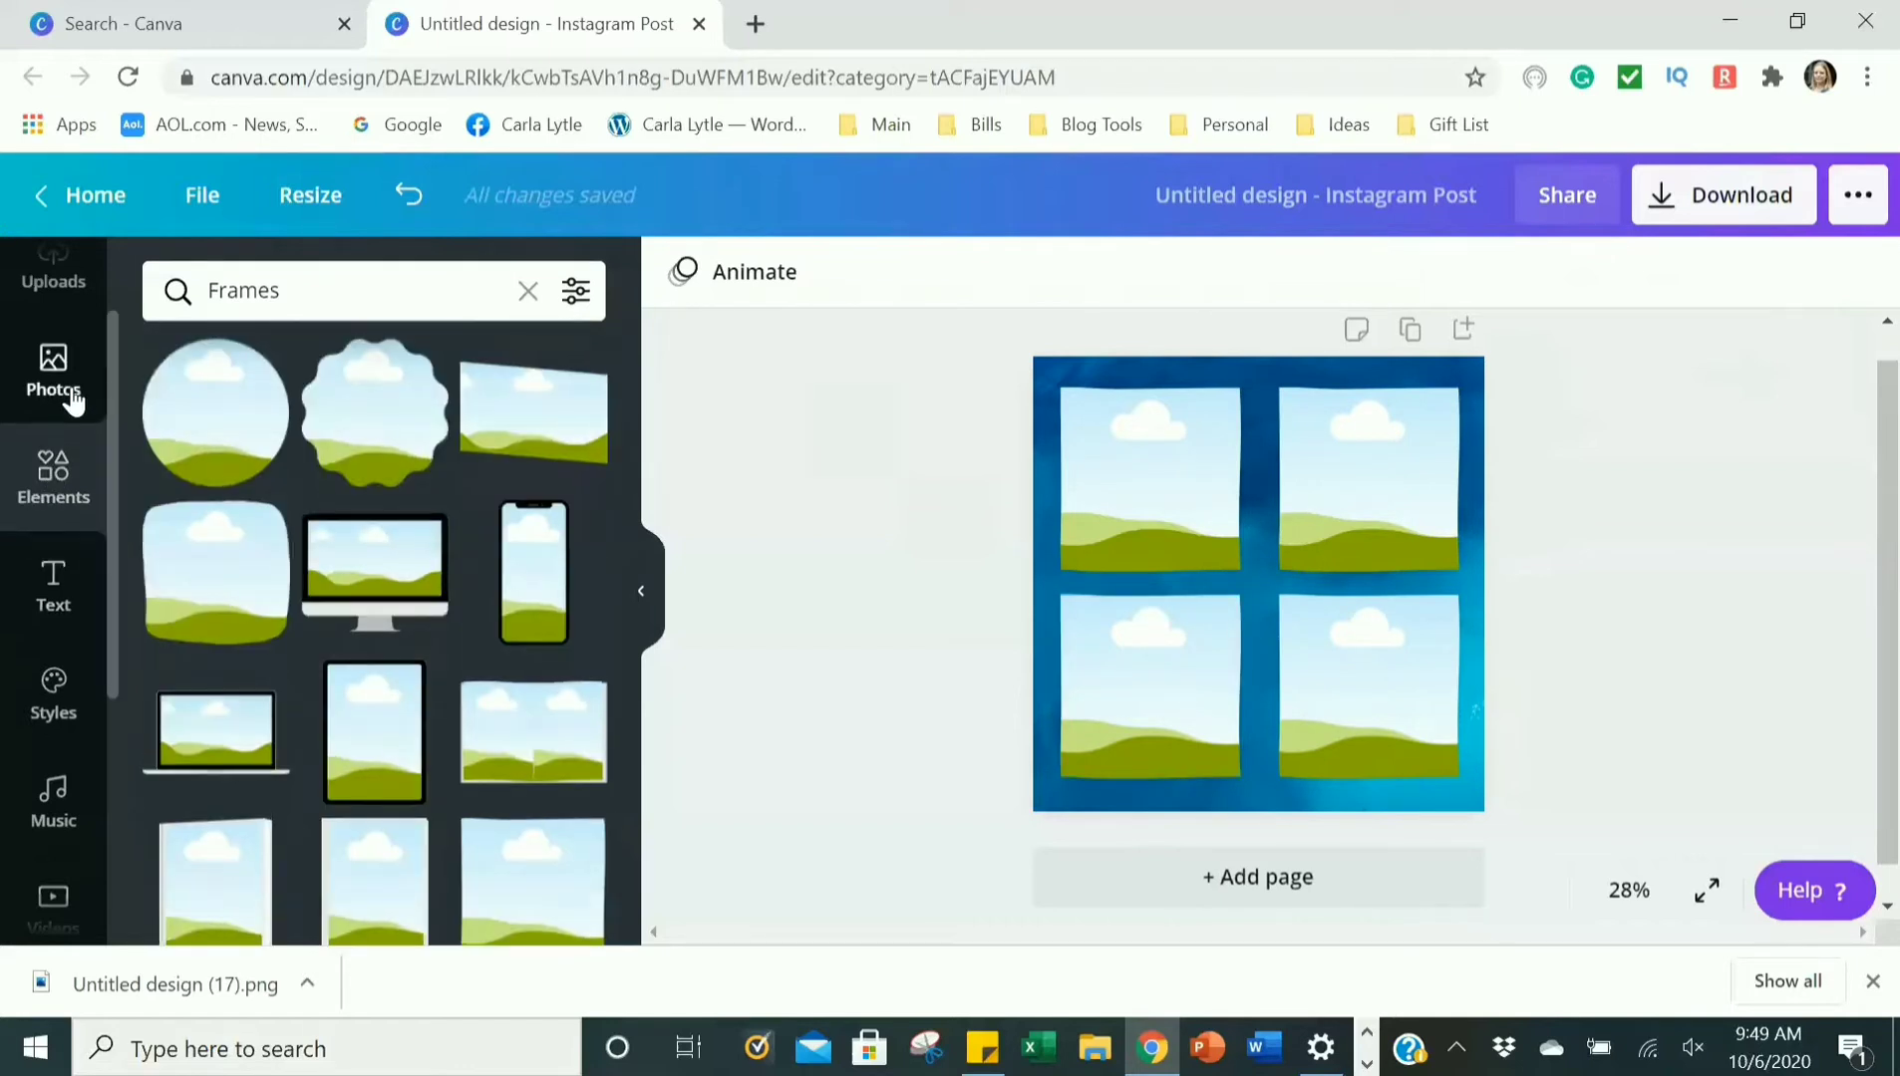
{"action": "left_click", "coordinate": [73, 400]}
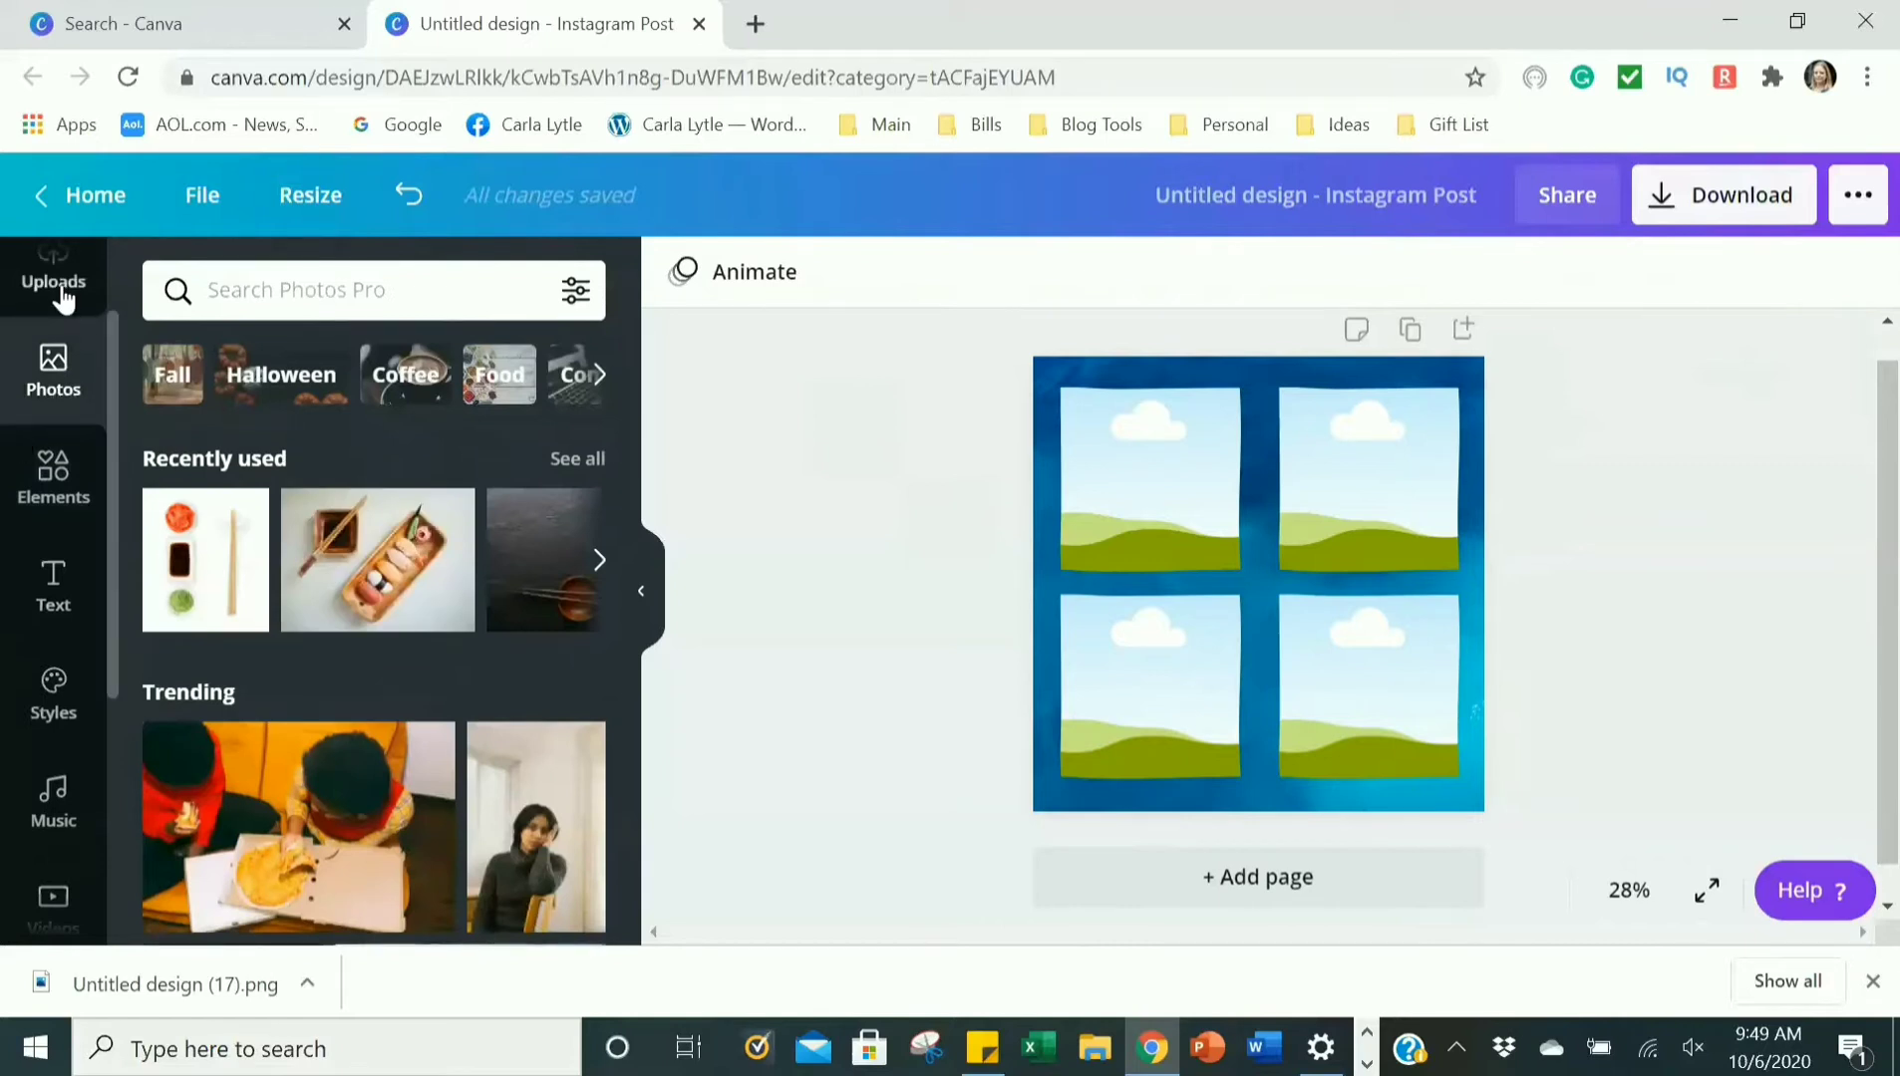
{"action": "left_click", "coordinate": [57, 282]}
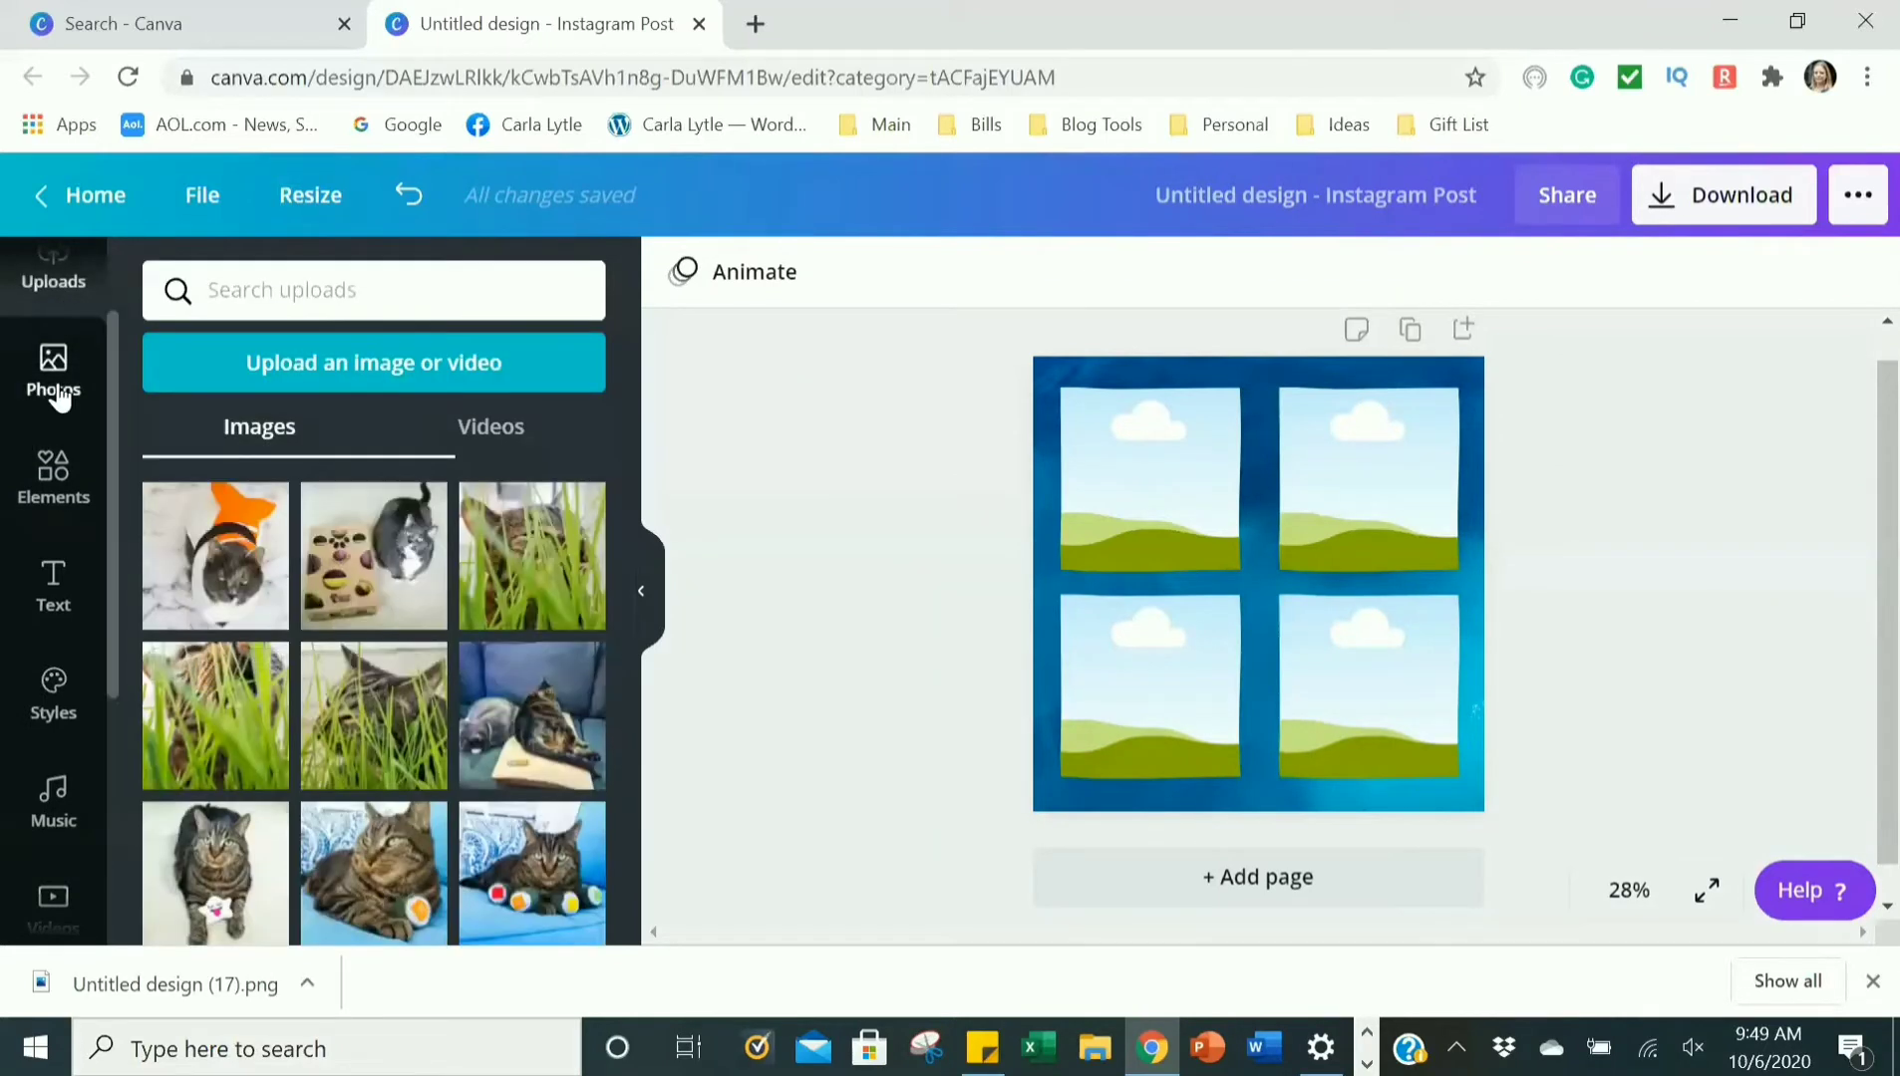
{"action": "left_click", "coordinate": [60, 396]}
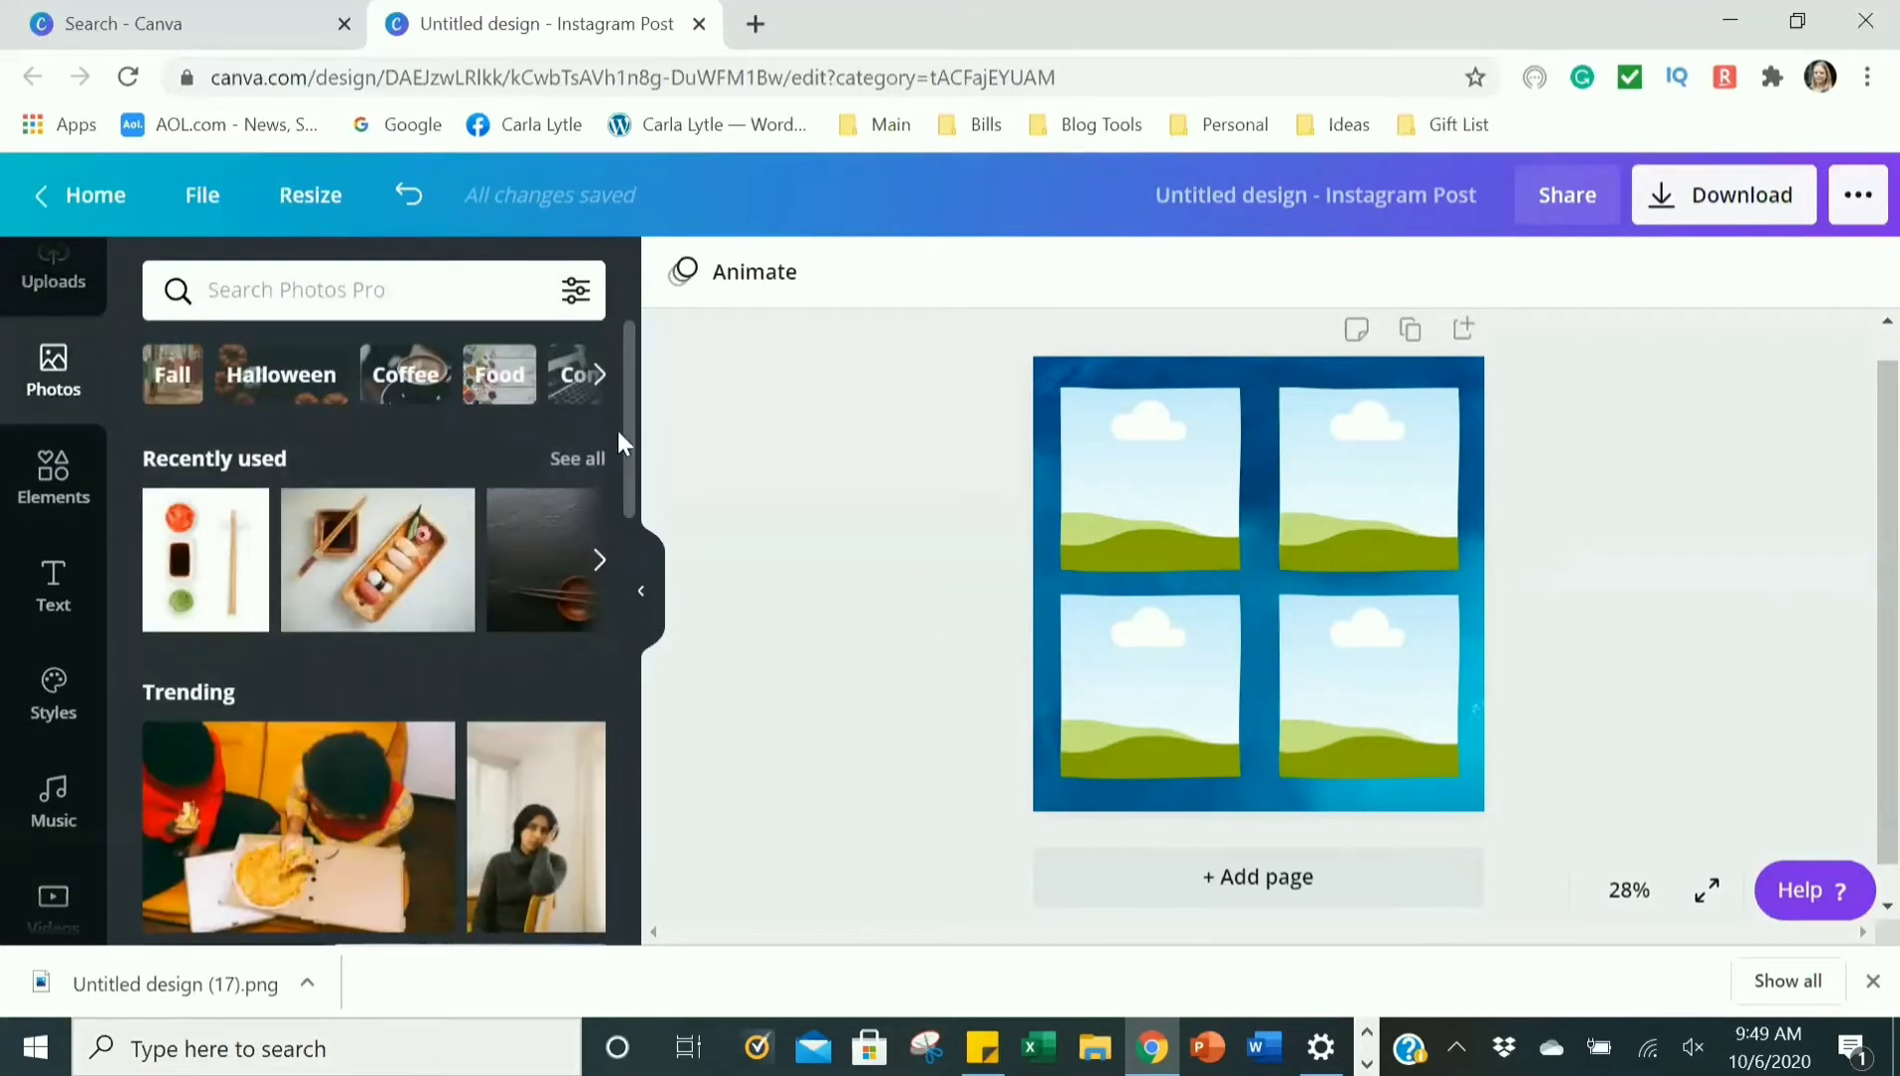
{"action": "left_click", "coordinate": [422, 384]}
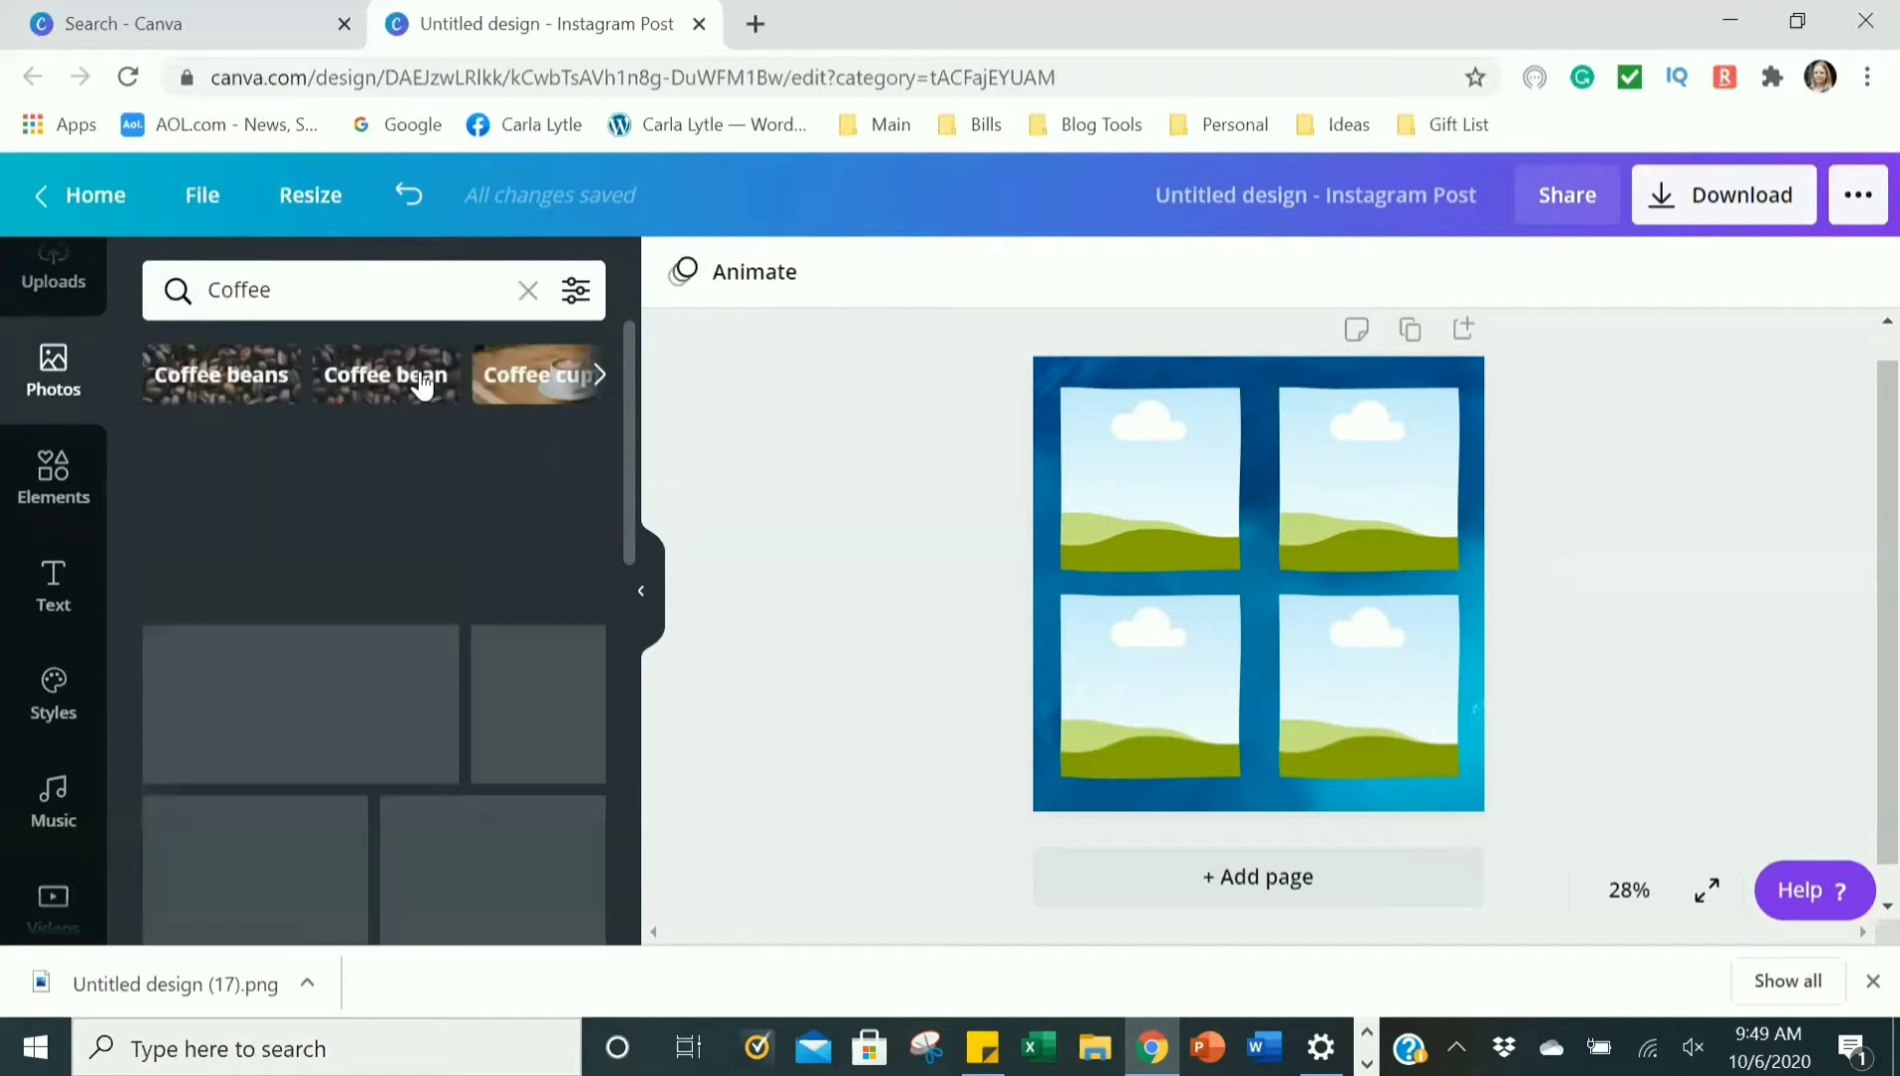
{"action": "left_click_drag", "start_coordinate": [493, 528], "coordinate": [1117, 688]}
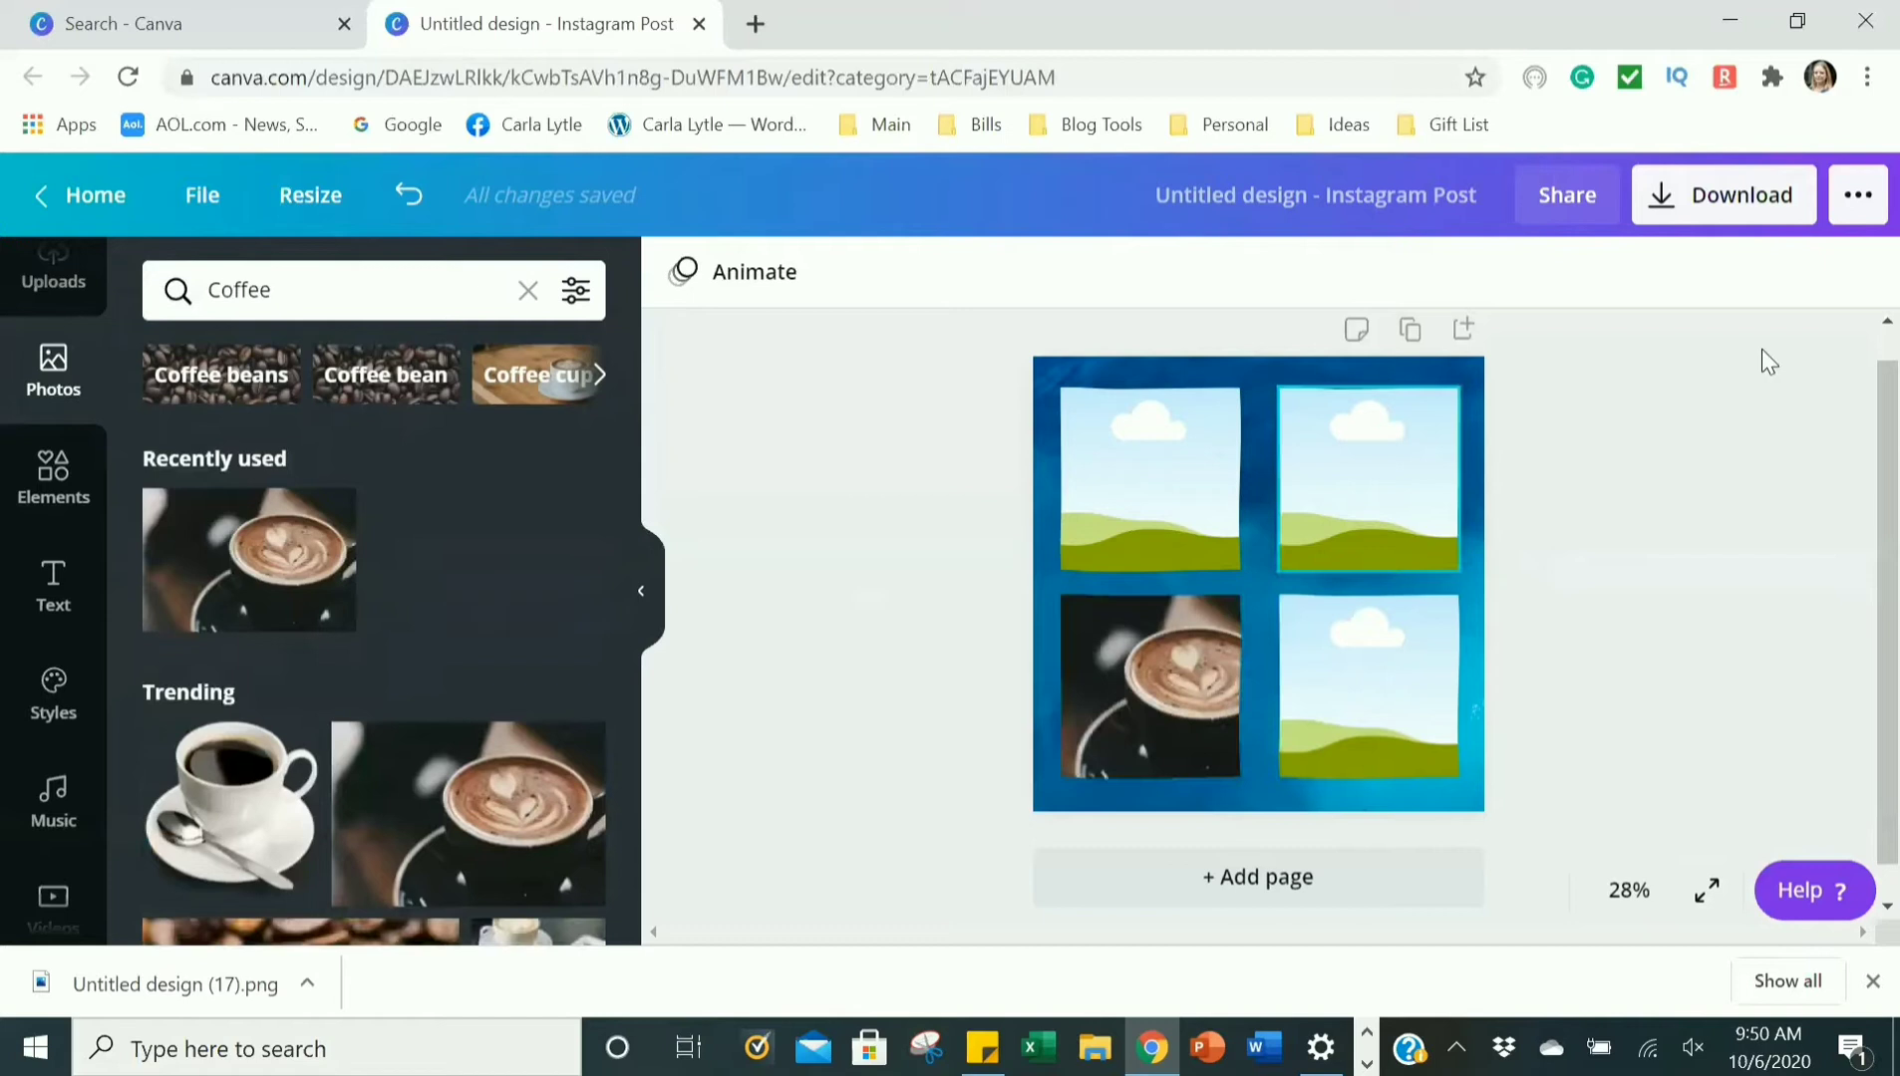
{"action": "left_click", "coordinate": [409, 194]}
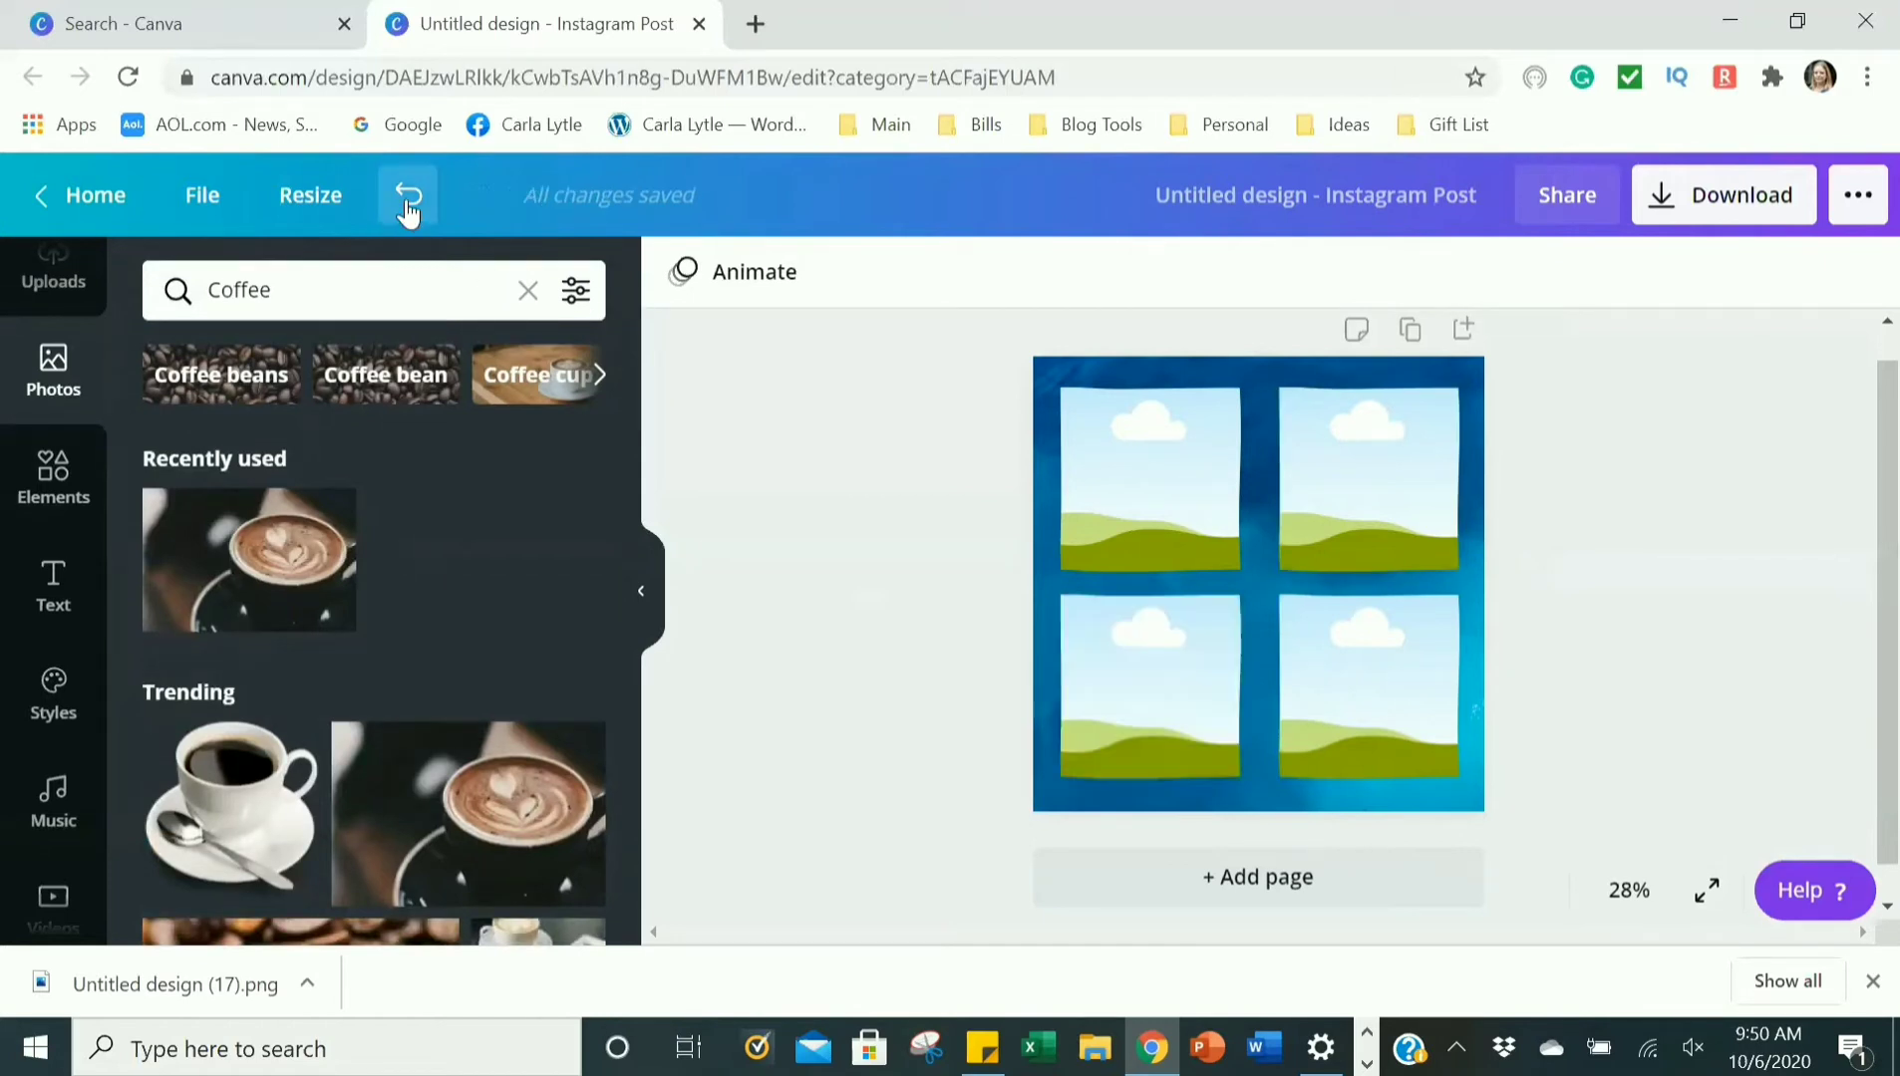
{"action": "scroll", "coordinate": [53, 454], "scroll_direction": "up", "scroll_amount": 2}
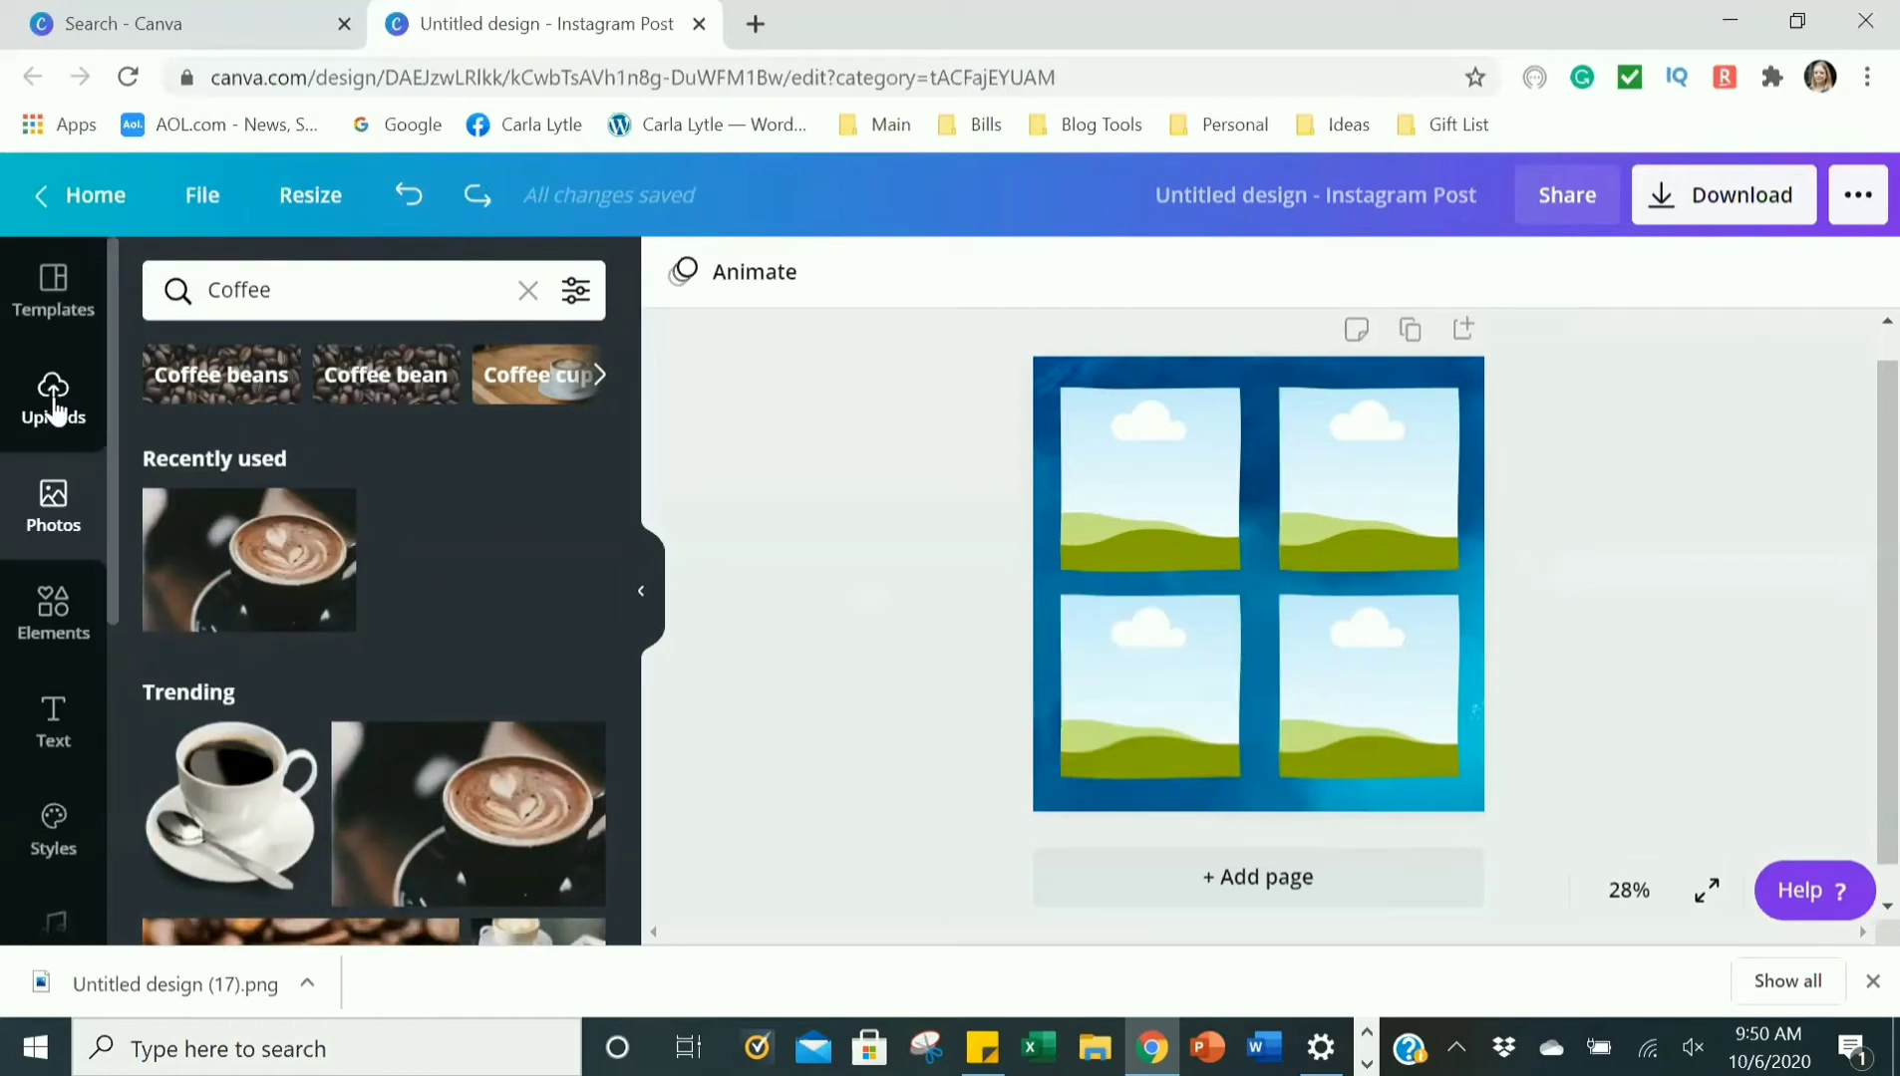
Fill the lower-left frame with the uploaded photo of the grey cat with a pink toy and the upper-right frame with the tabby holding a sushi toy.
{"action": "left_click", "coordinate": [54, 403]}
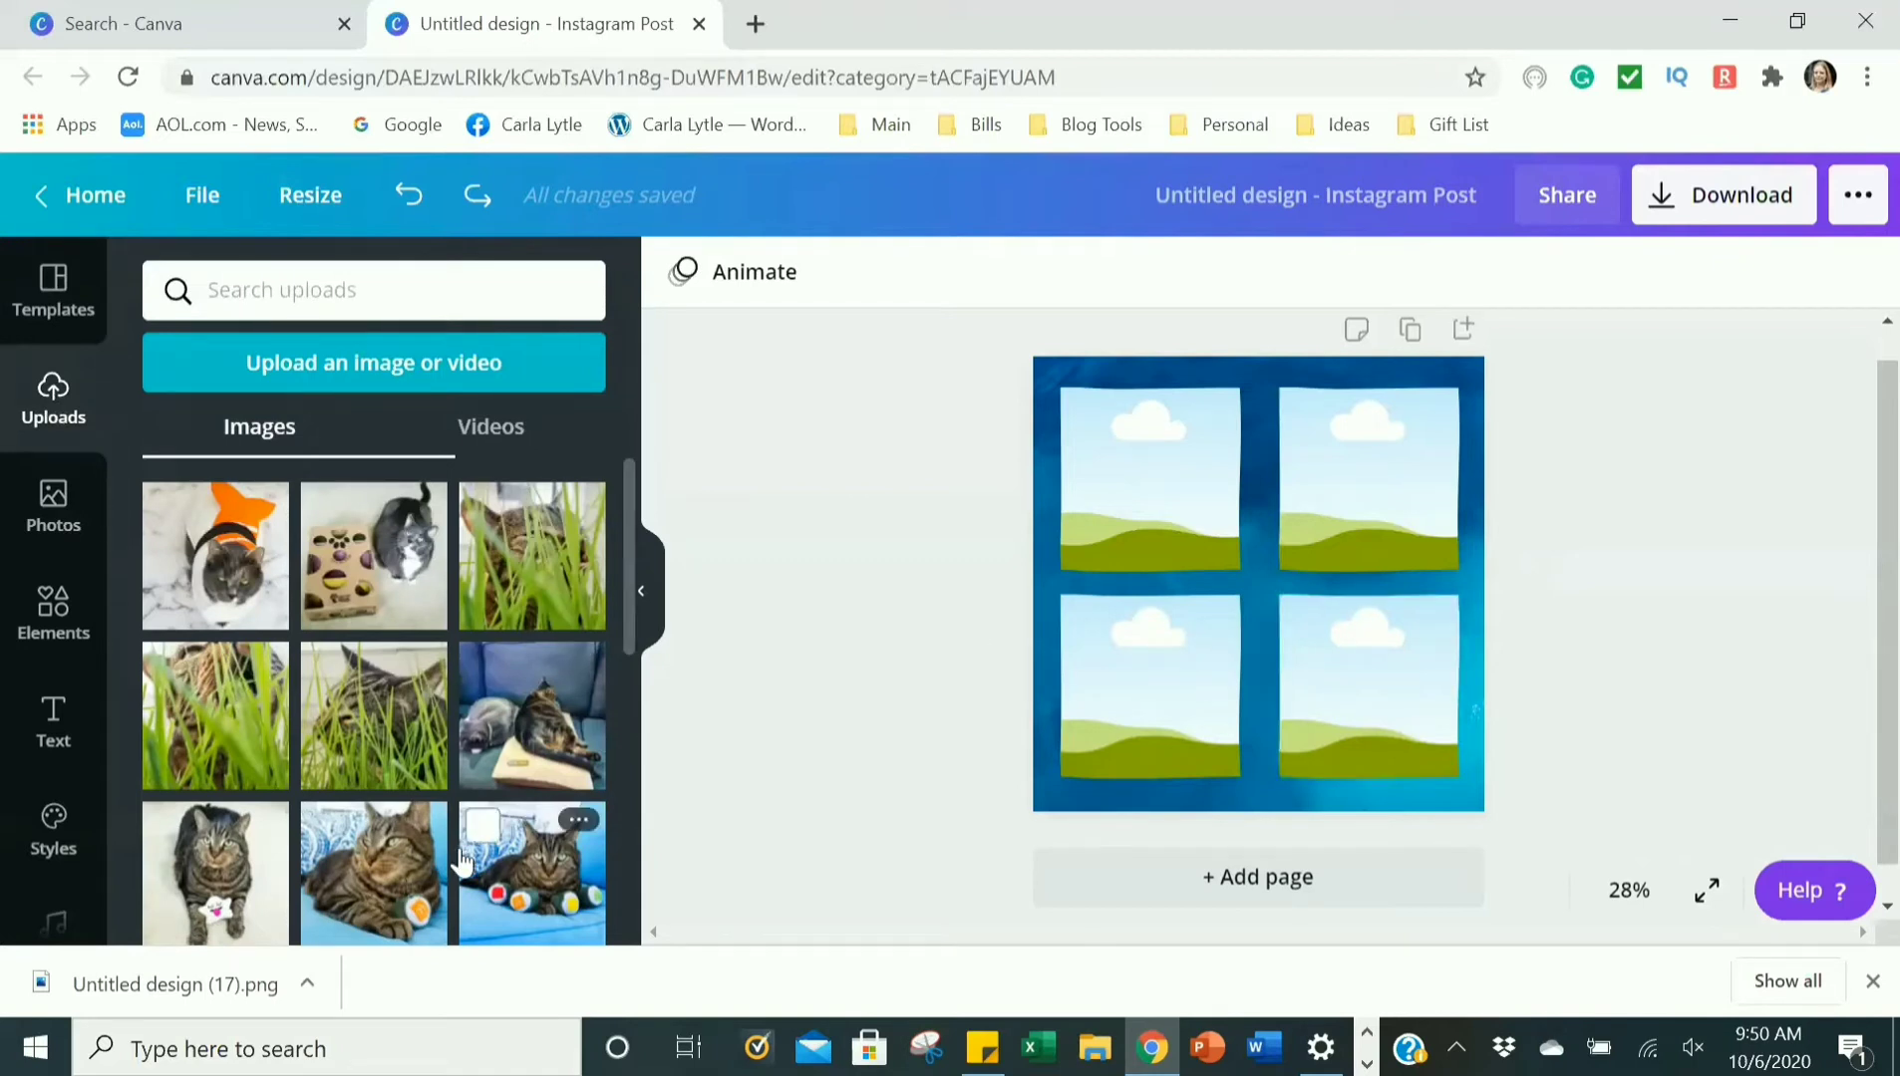
{"action": "scroll", "coordinate": [461, 857], "scroll_direction": "down", "scroll_amount": 2}
{"action": "scroll", "coordinate": [518, 802], "scroll_direction": "down", "scroll_amount": 2}
{"action": "left_click_drag", "start_coordinate": [513, 754], "coordinate": [1148, 690]}
{"action": "left_click_drag", "start_coordinate": [256, 757], "coordinate": [1415, 513]}
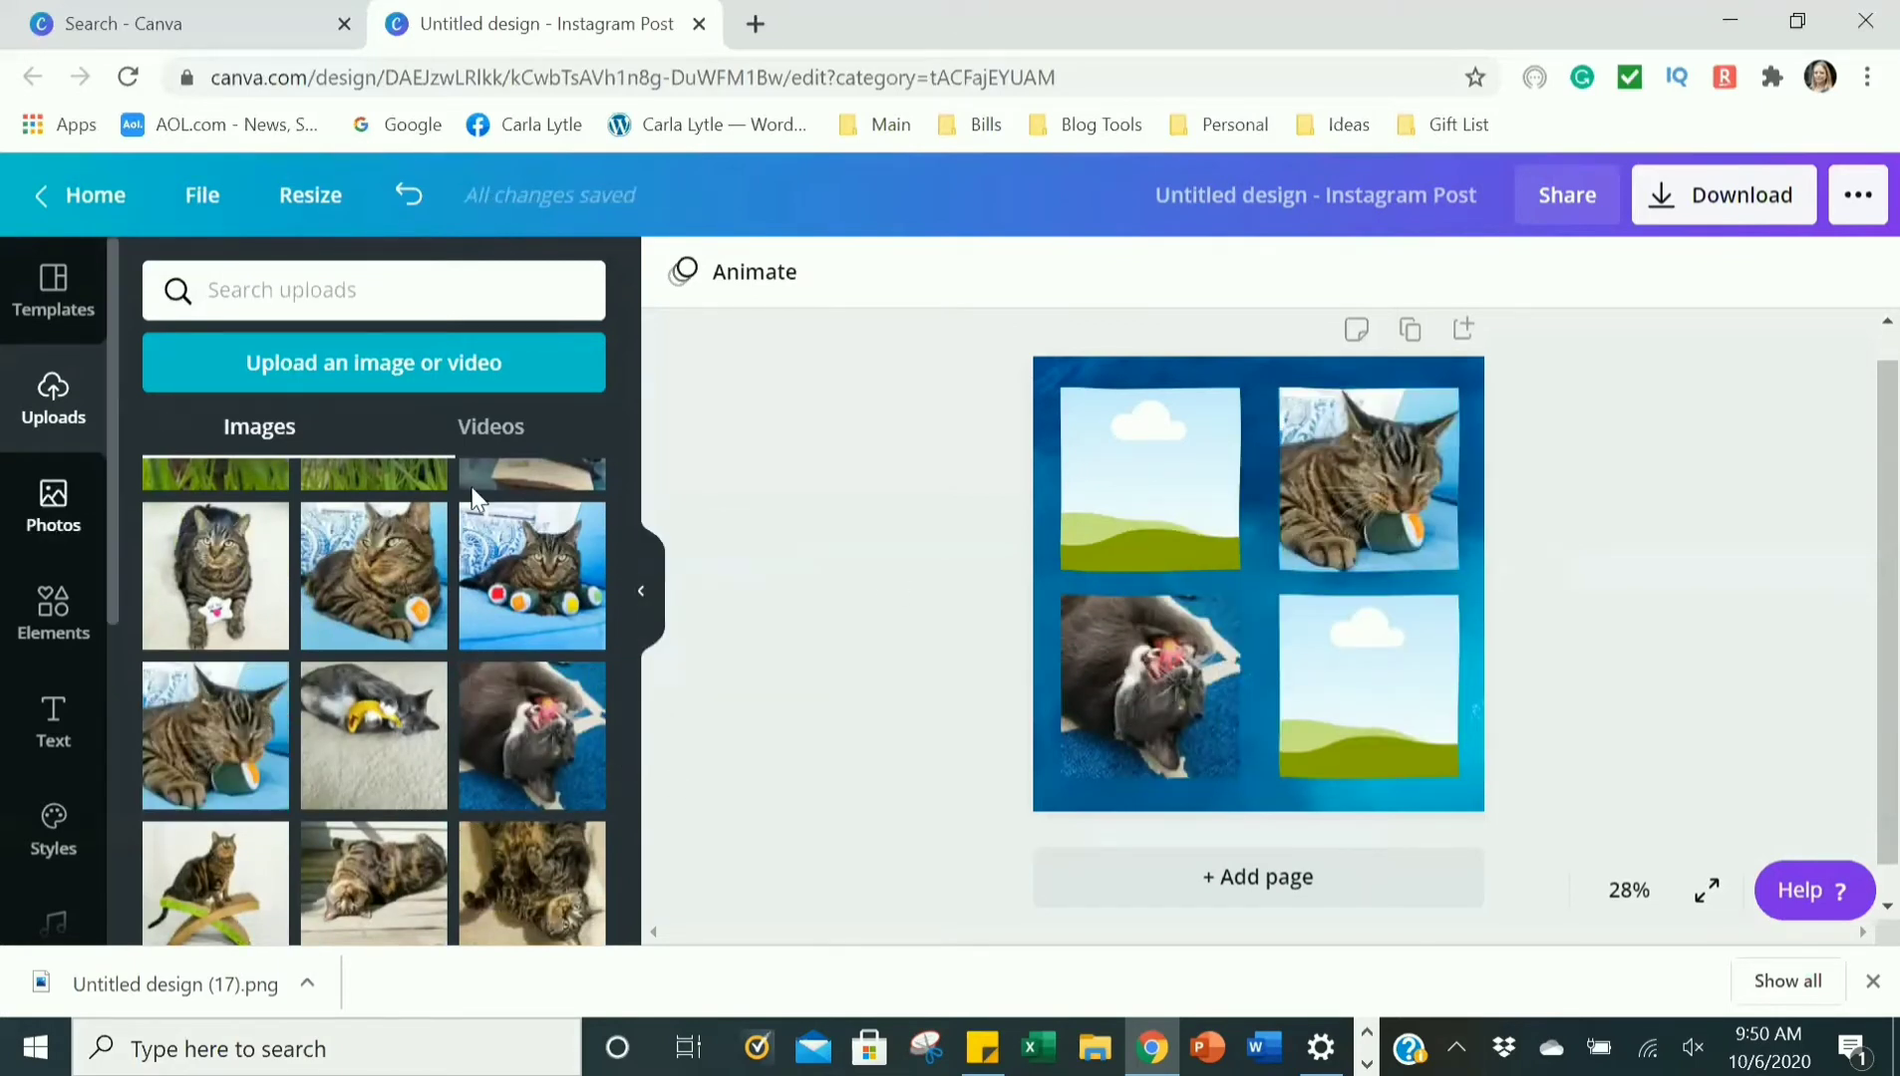
Fill the upper-left frame with the uploaded 19.7 s video and the lower-right frame with the 16.0 s video.
{"action": "left_click", "coordinate": [487, 429]}
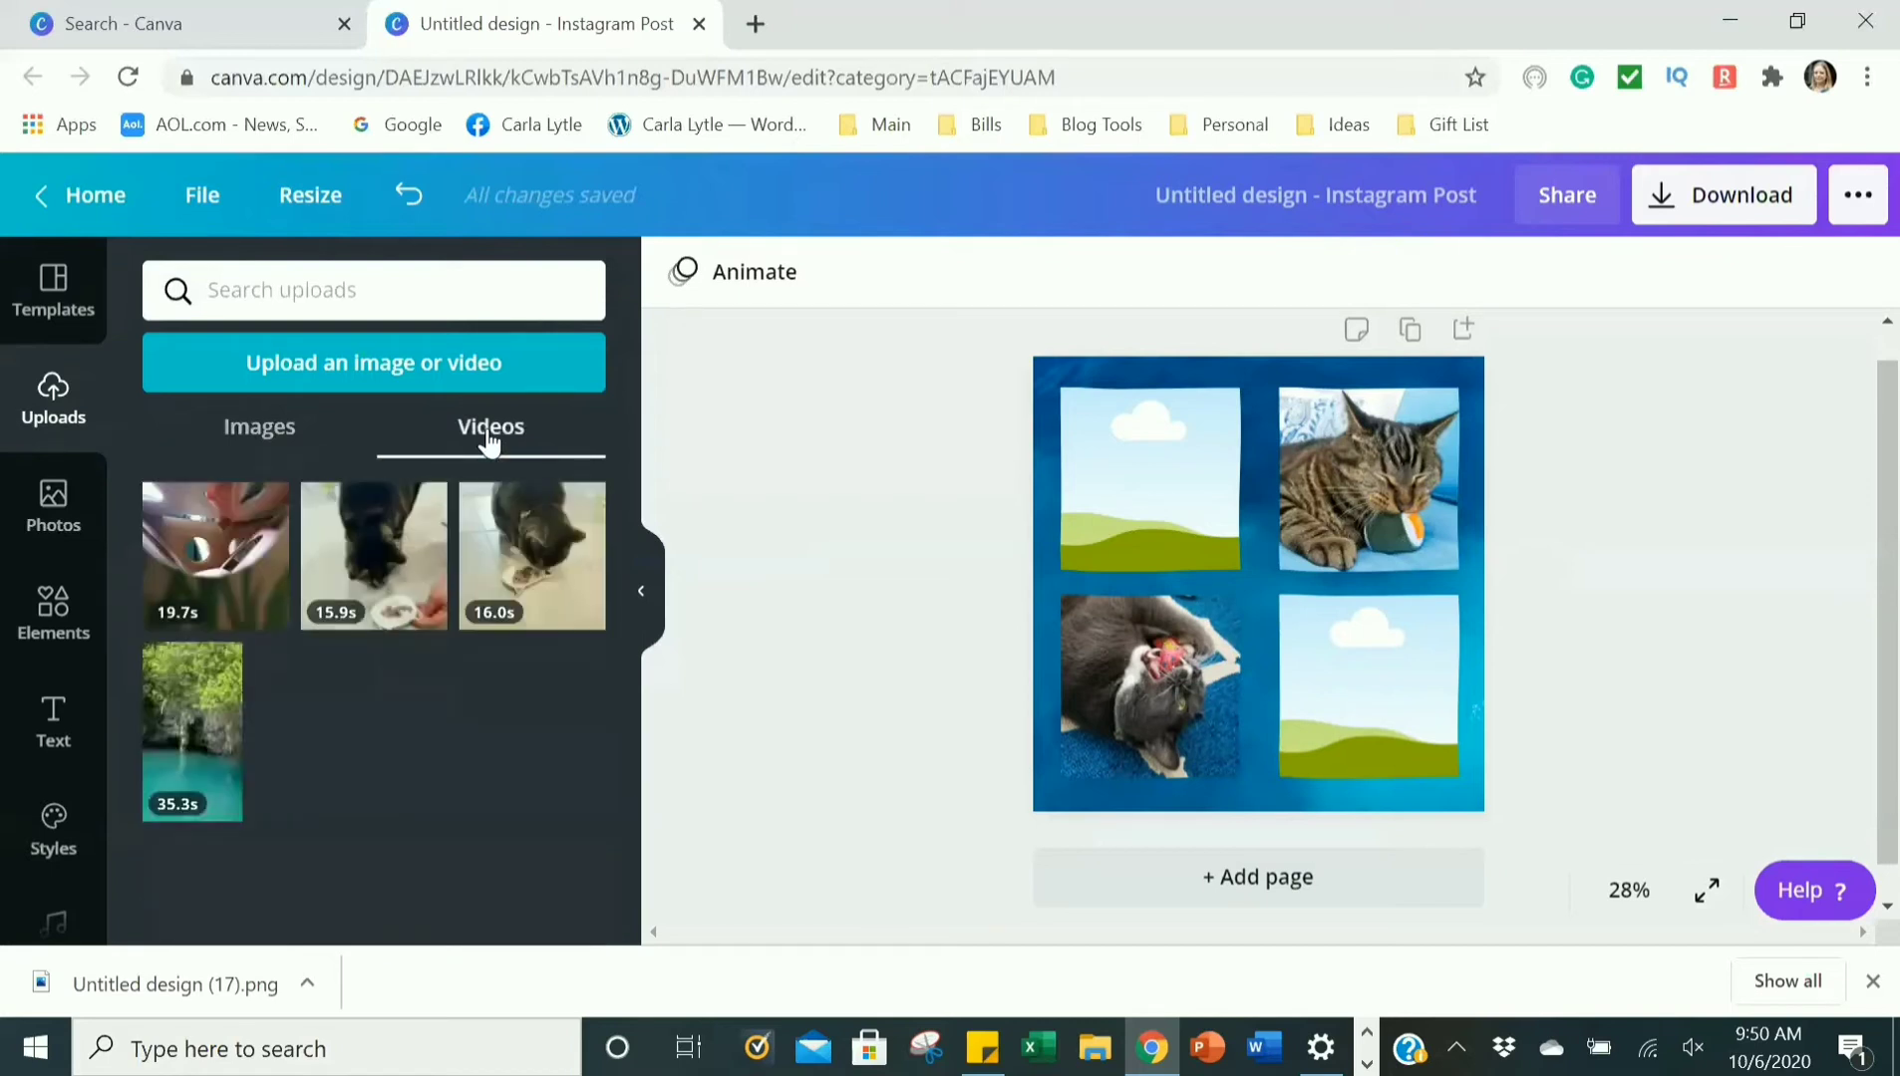
{"action": "left_click_drag", "start_coordinate": [259, 518], "coordinate": [1149, 477]}
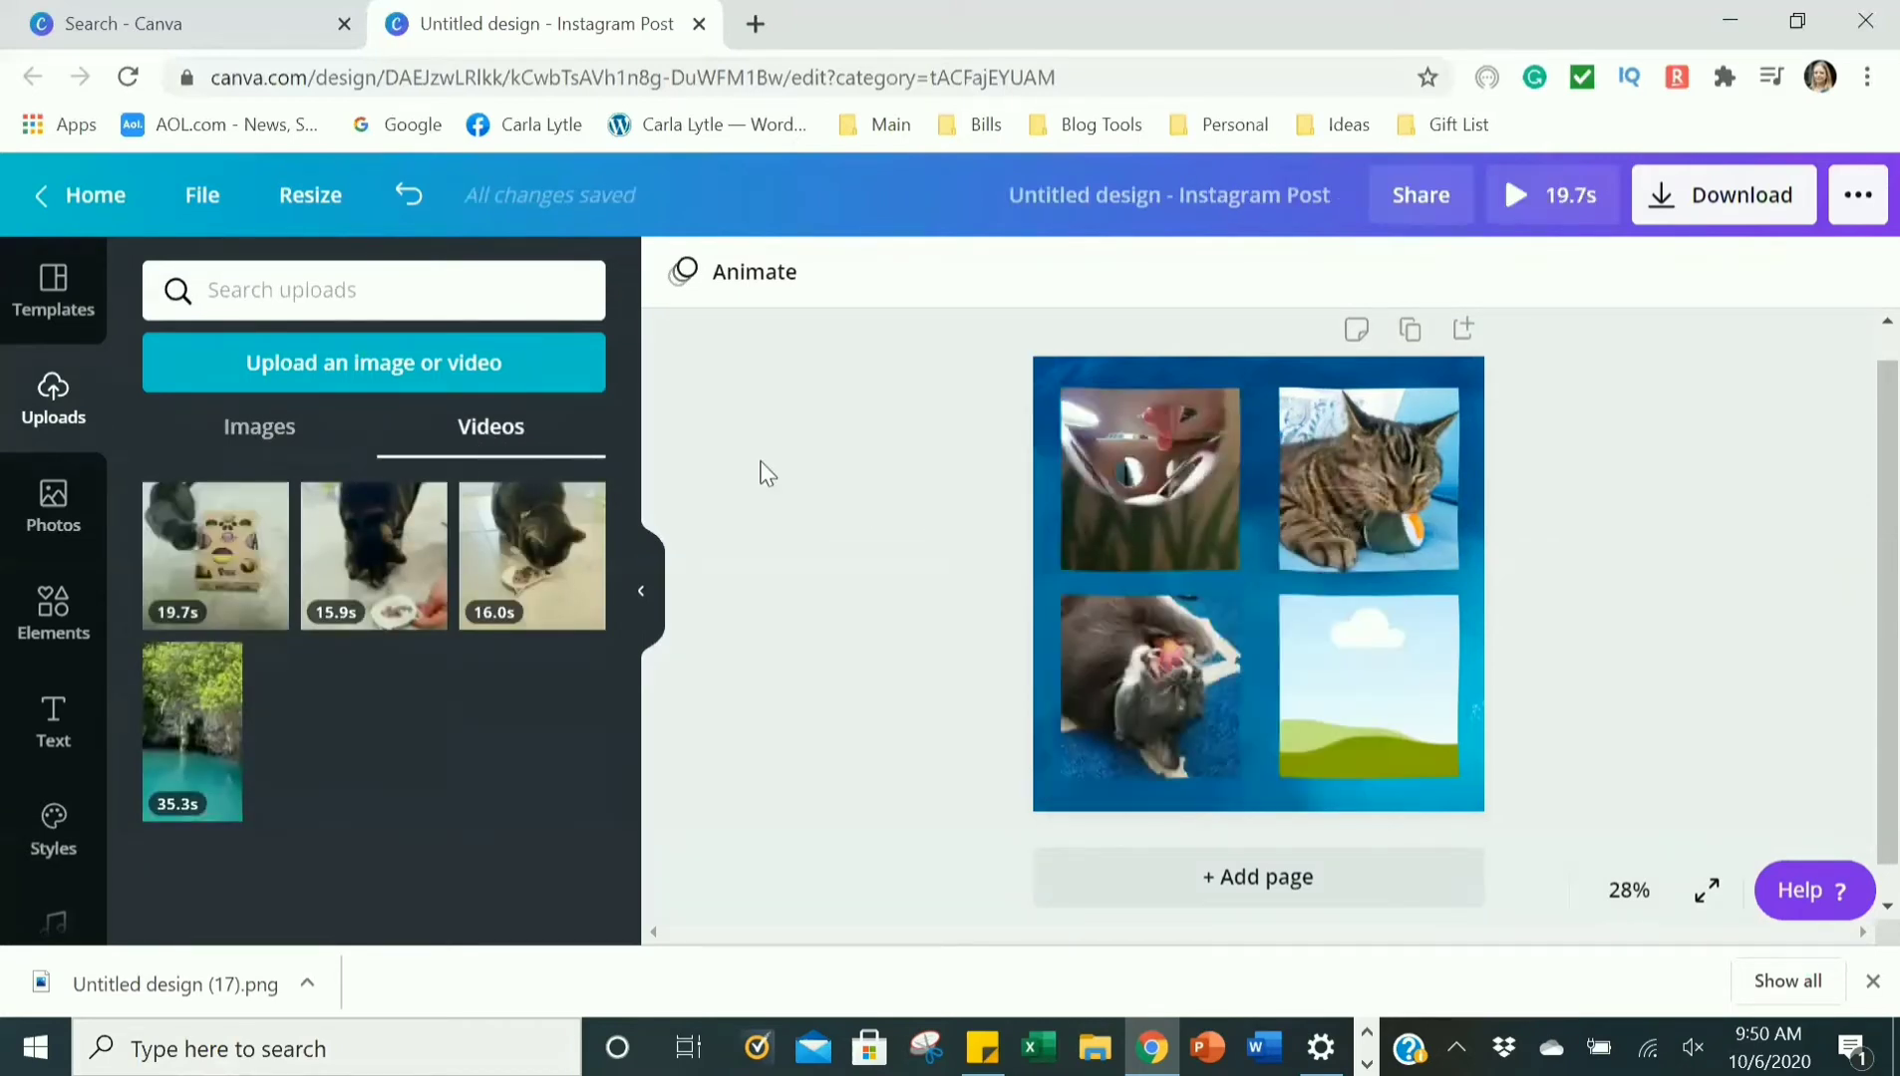
{"action": "left_click_drag", "start_coordinate": [526, 592], "coordinate": [1382, 670]}
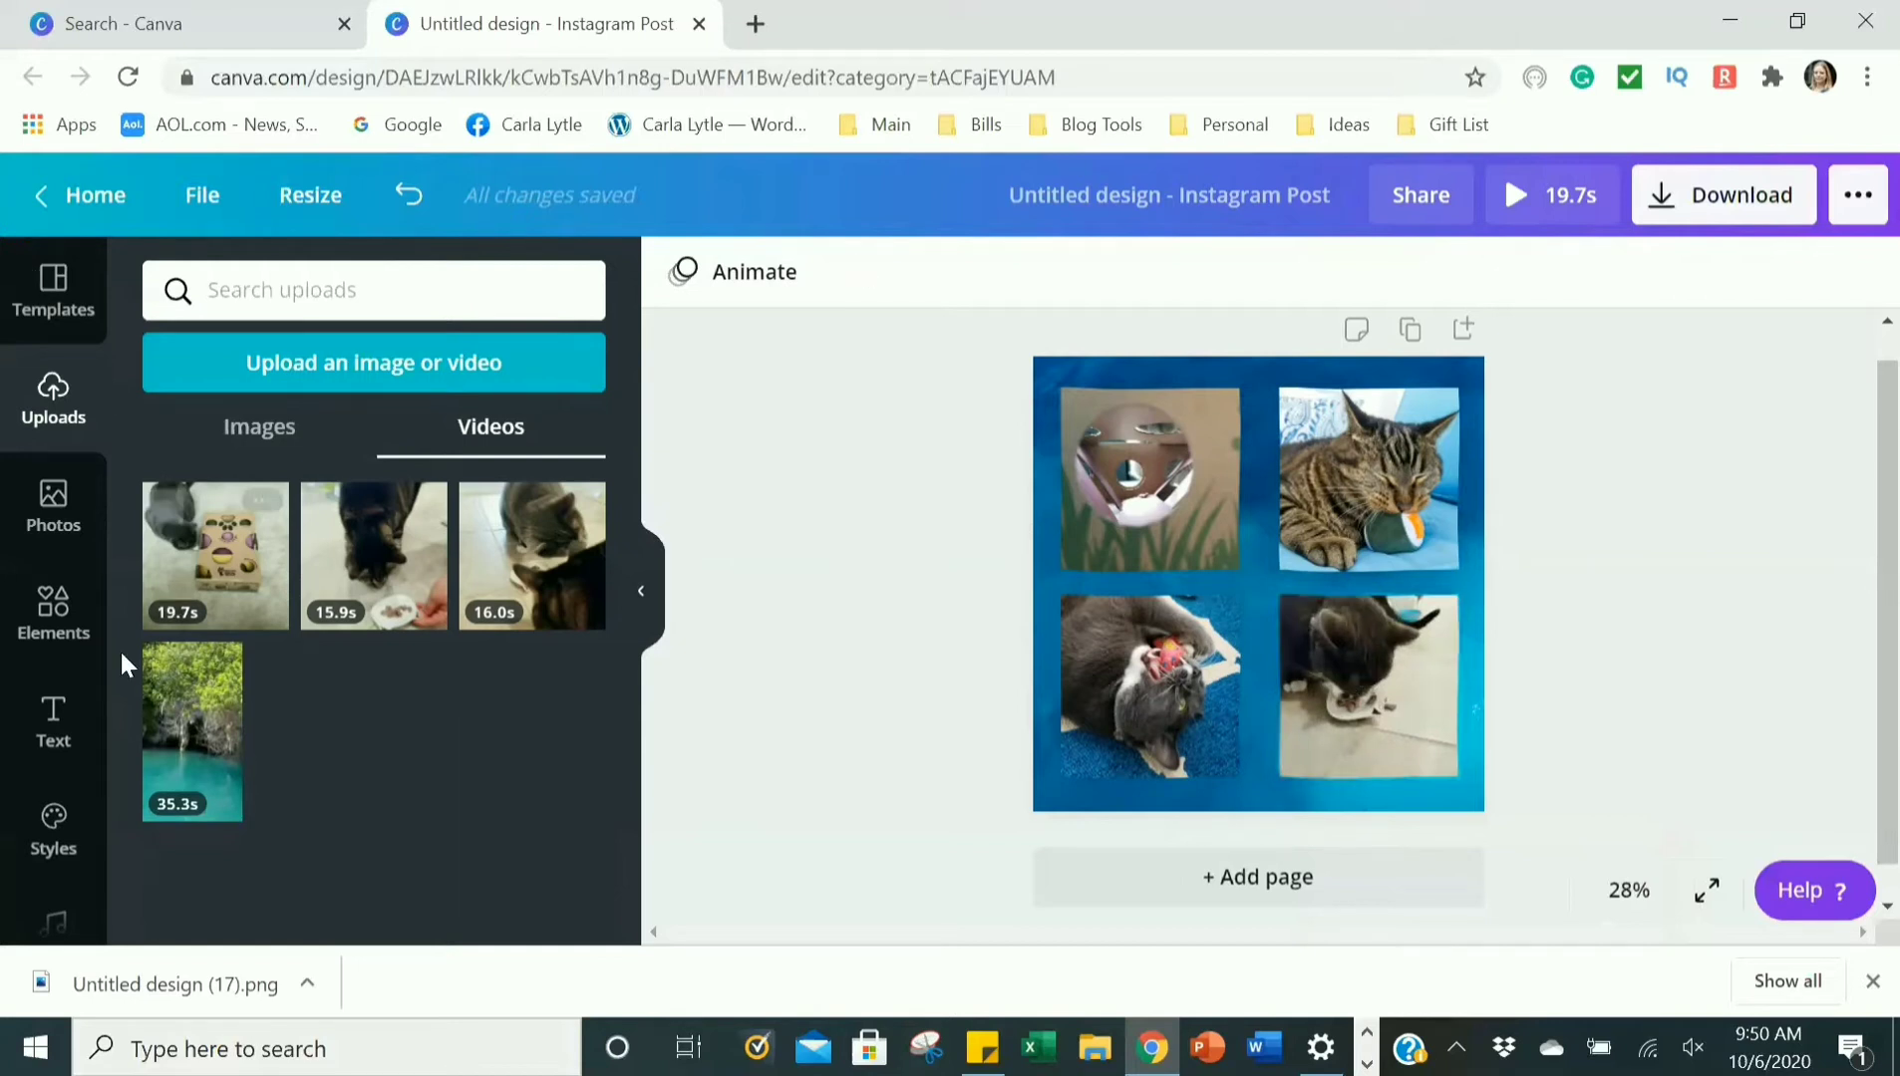
Search the elements for "line", add the solid ribbon banner, and enlarge and place it across the middle between the frame rows.
{"action": "left_click", "coordinate": [52, 628]}
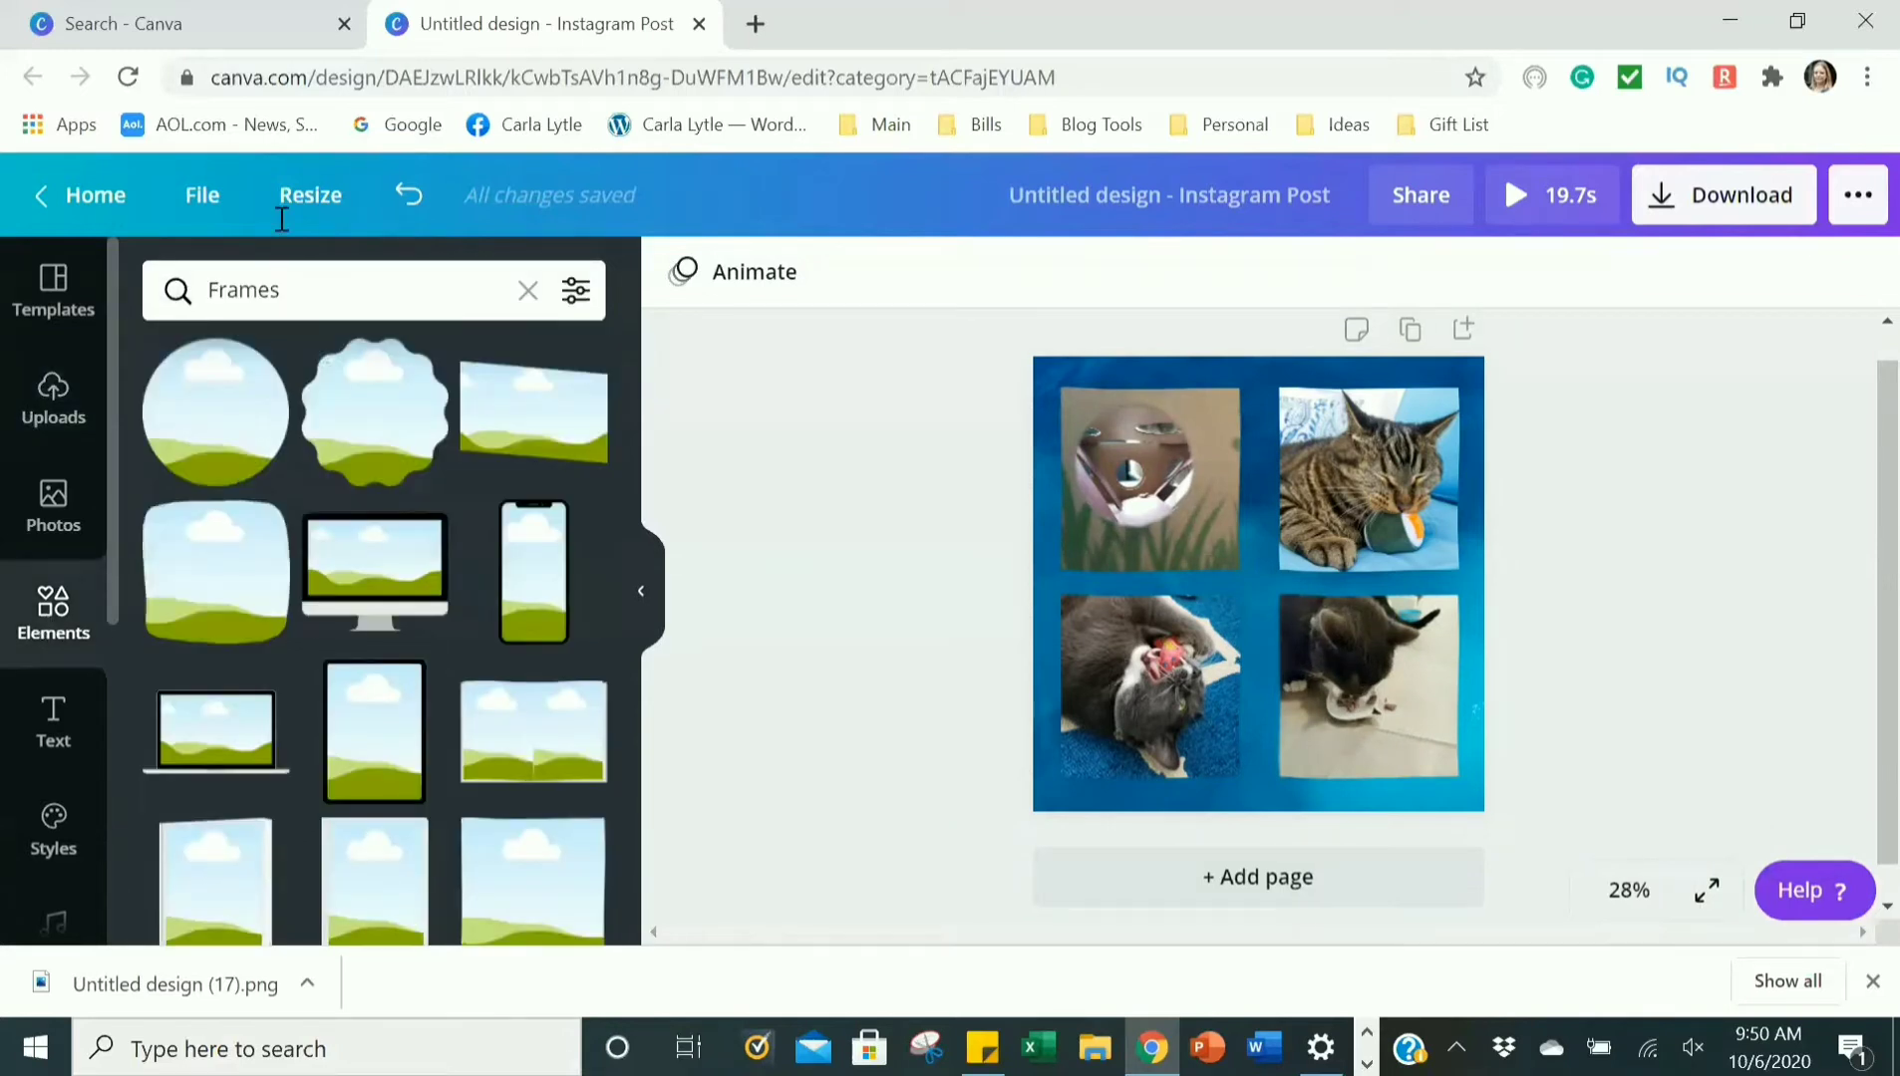
{"action": "left_click", "coordinate": [528, 291]}
{"action": "type", "text": "line"}
{"action": "key", "text": "Return"}
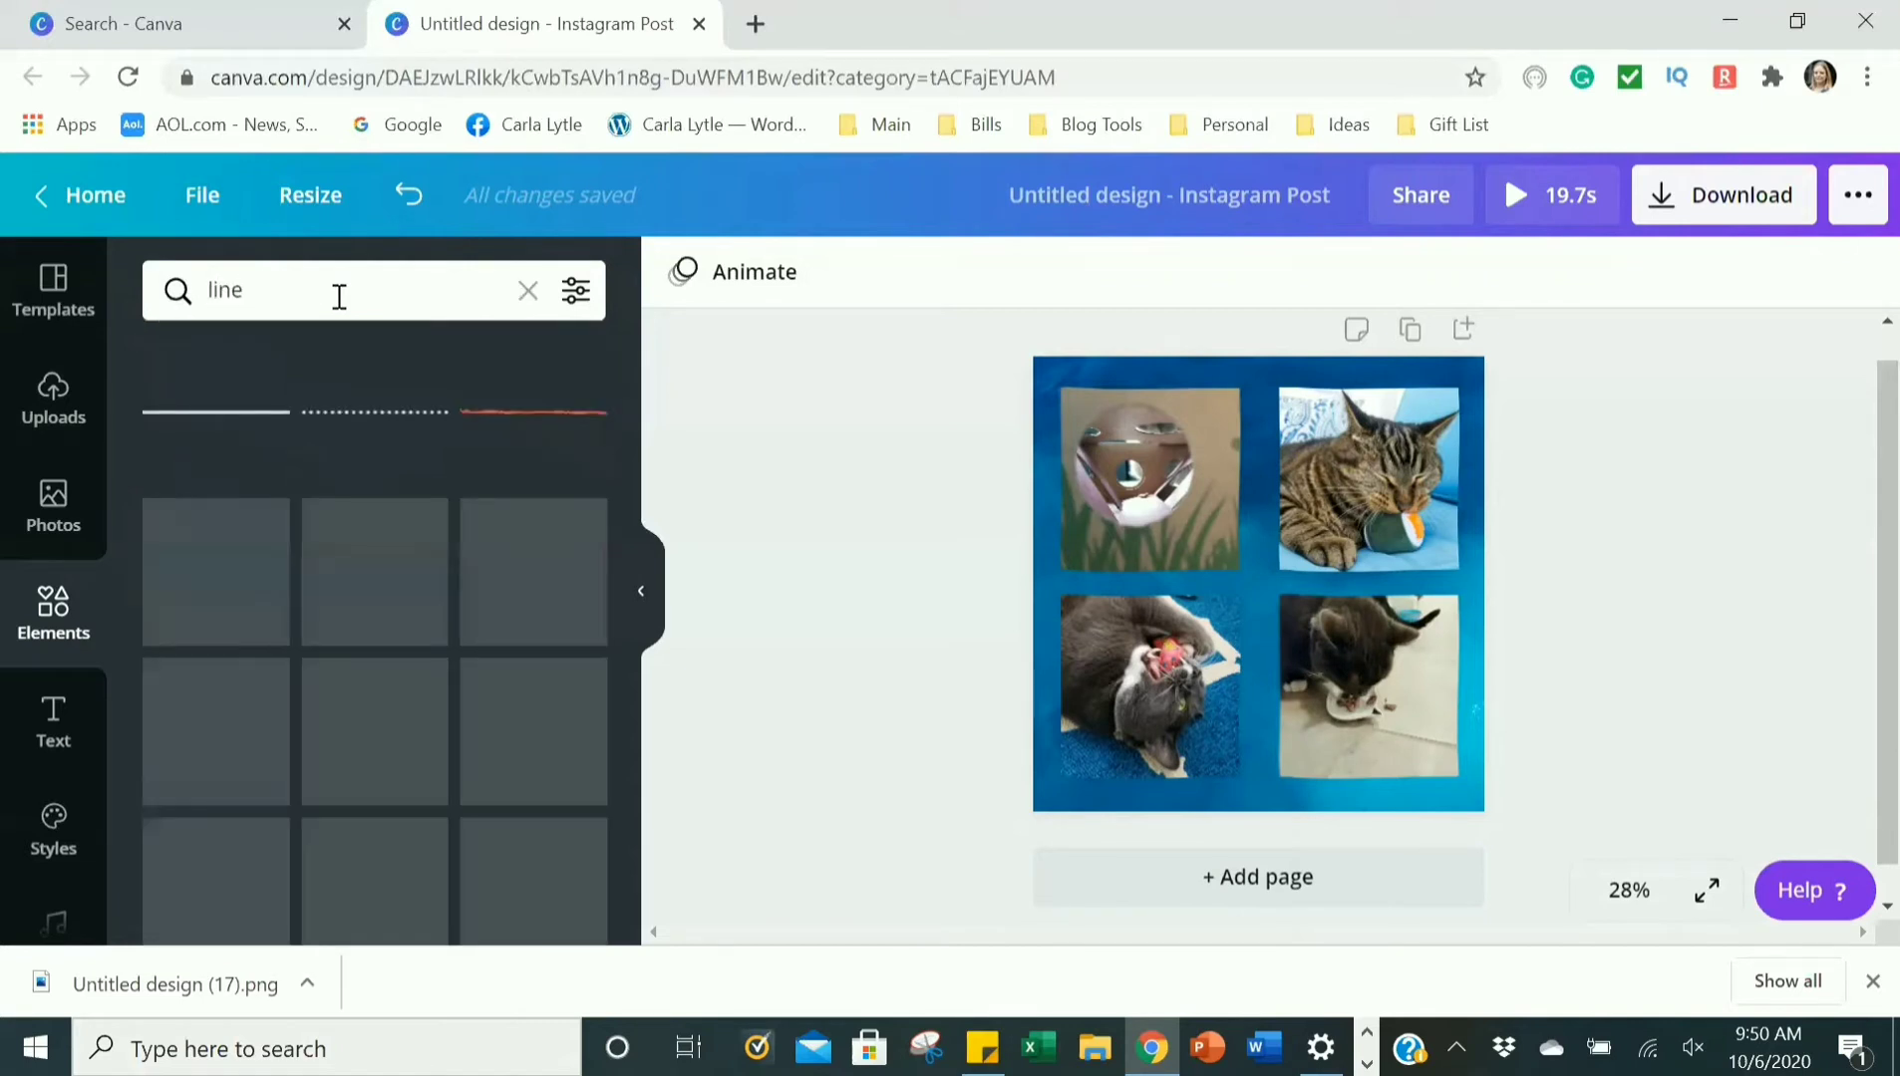
{"action": "scroll", "coordinate": [377, 588], "scroll_direction": "down", "scroll_amount": 10}
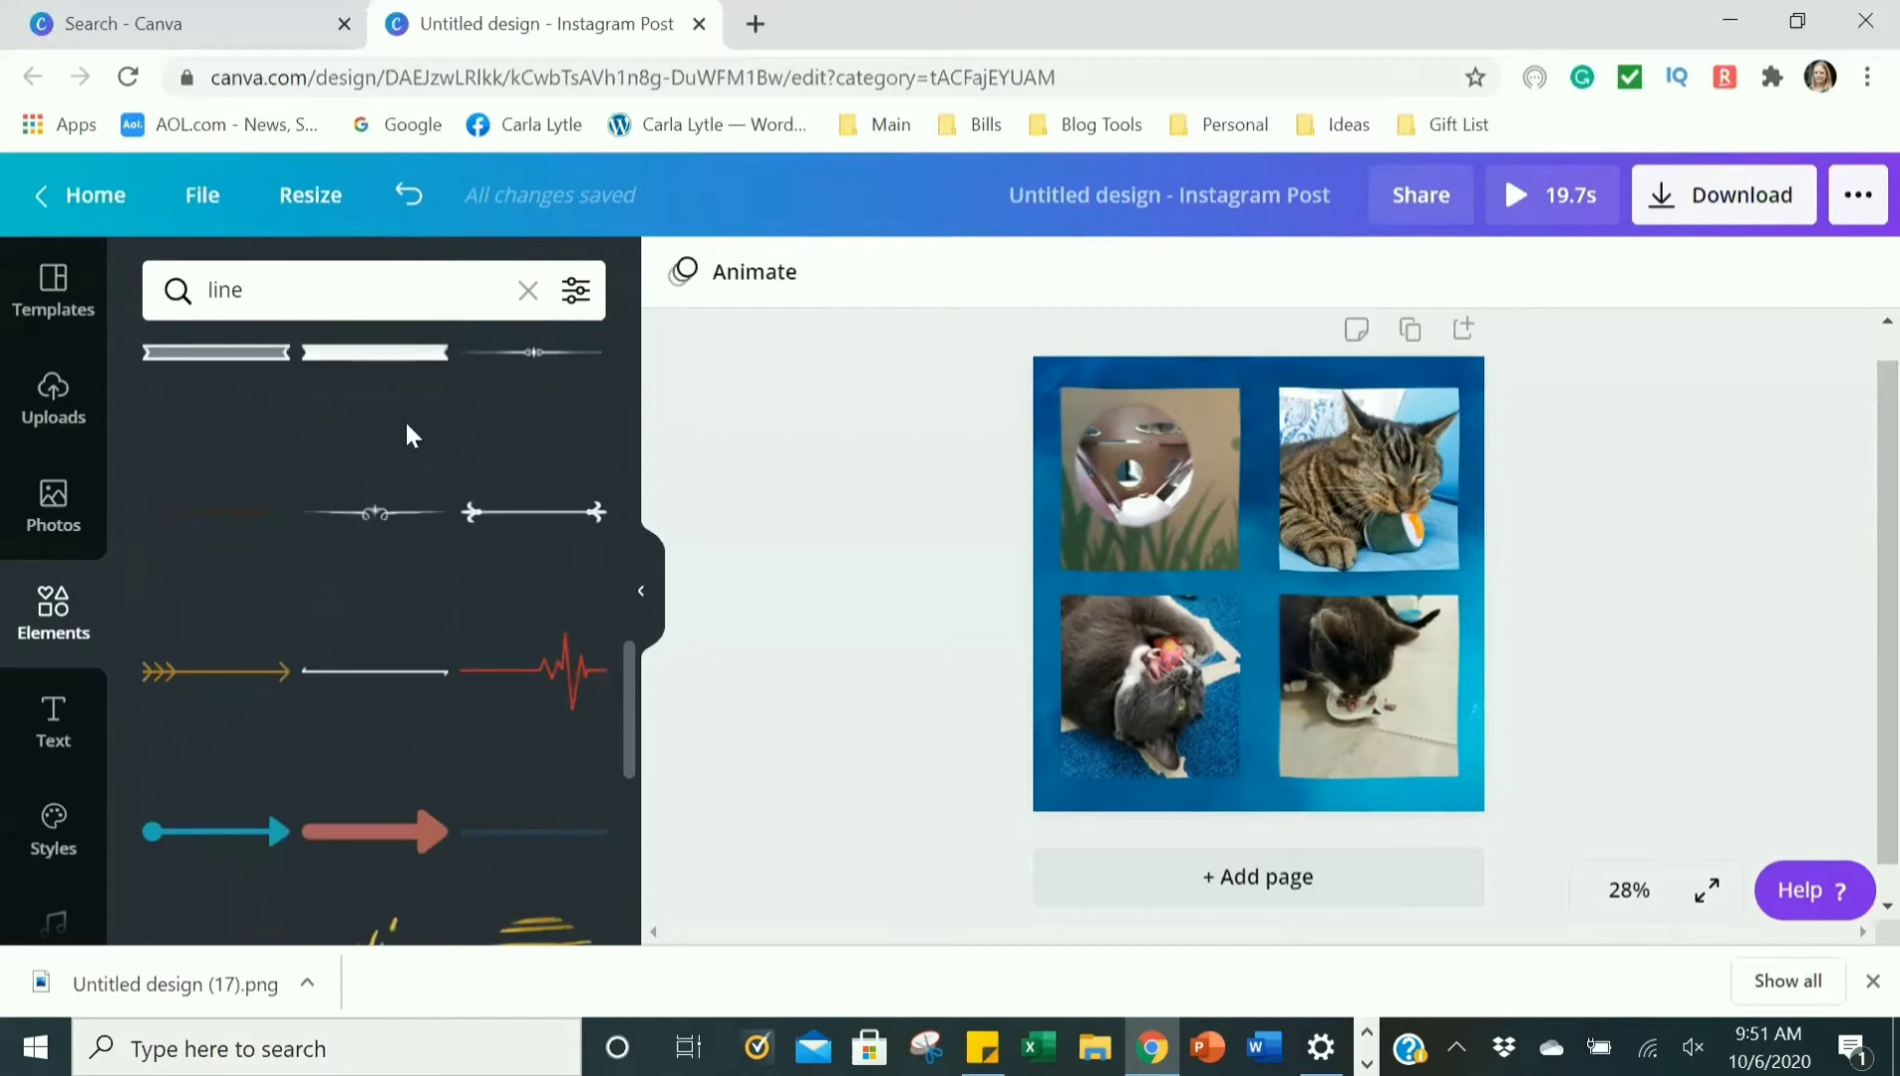
{"action": "left_click", "coordinate": [384, 356]}
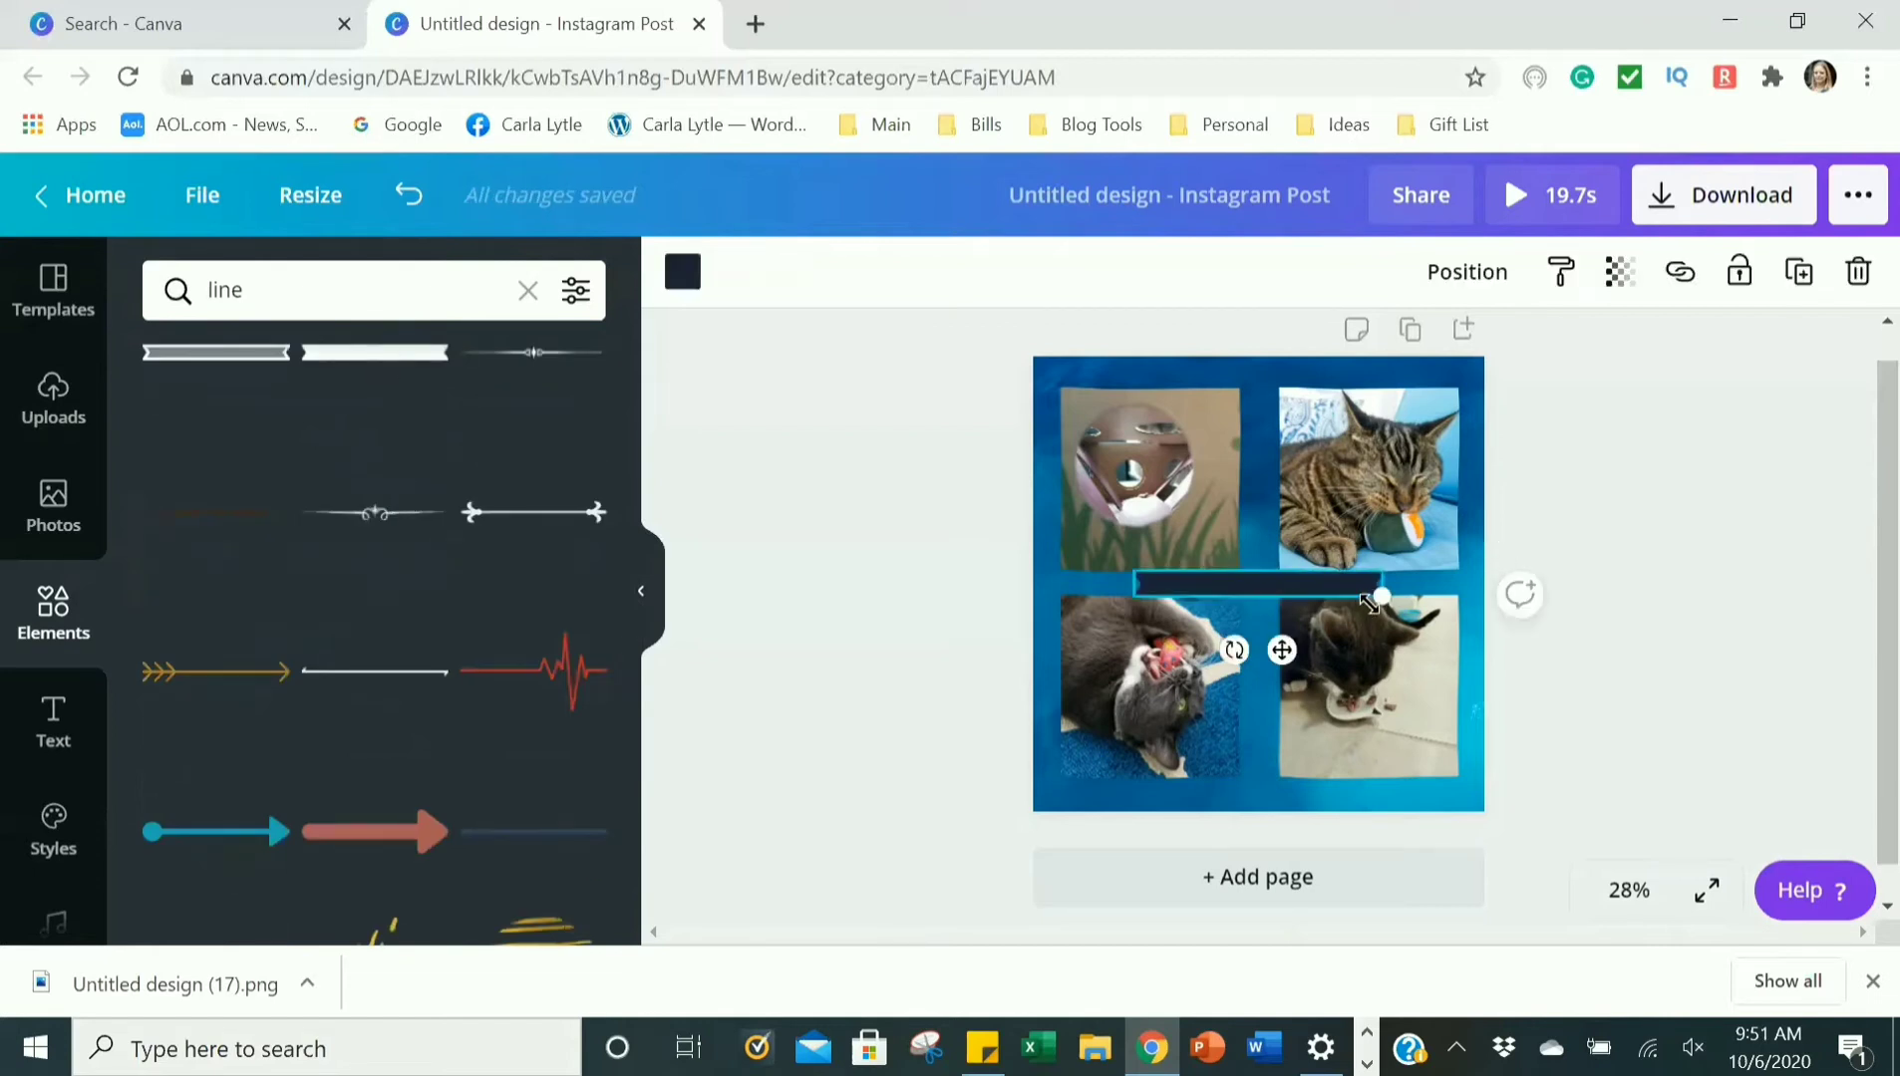
{"action": "left_click_drag", "start_coordinate": [1431, 643], "coordinate": [1505, 652]}
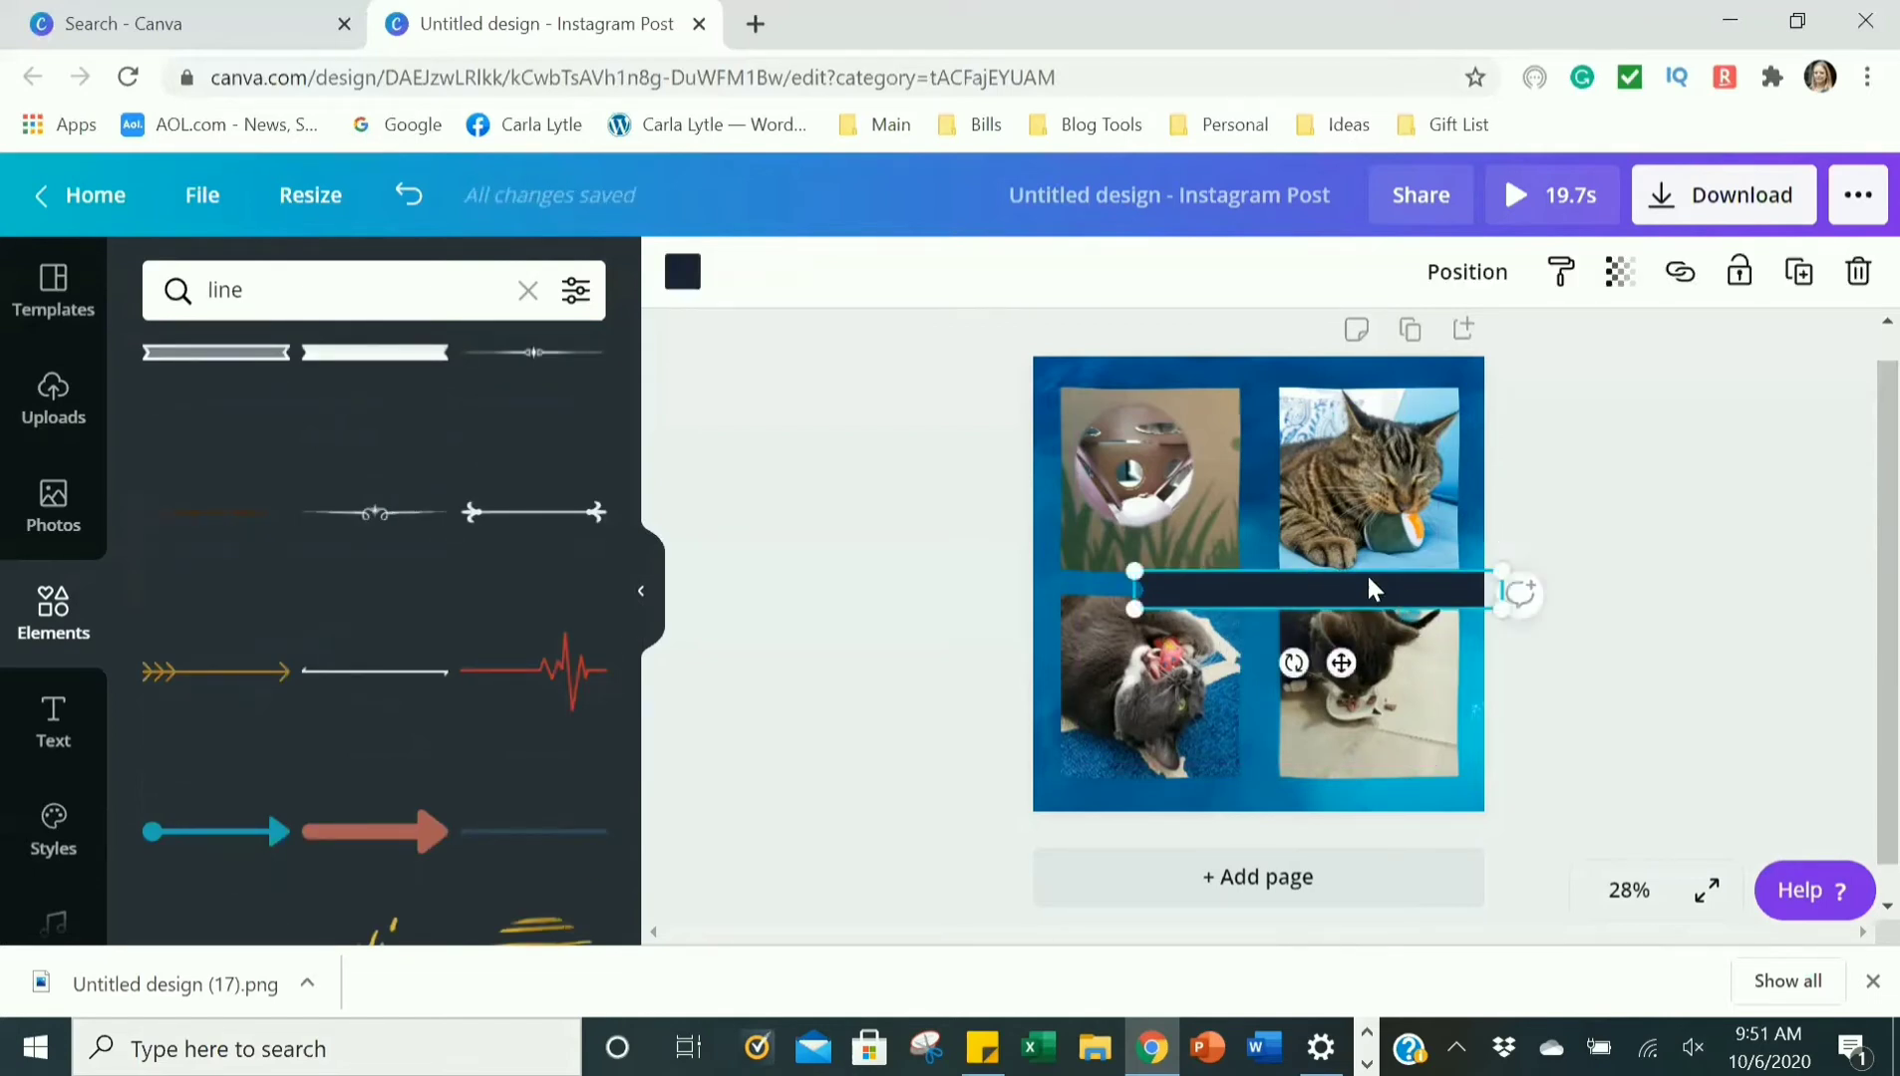
{"action": "left_click_drag", "start_coordinate": [1332, 573], "coordinate": [1274, 555]}
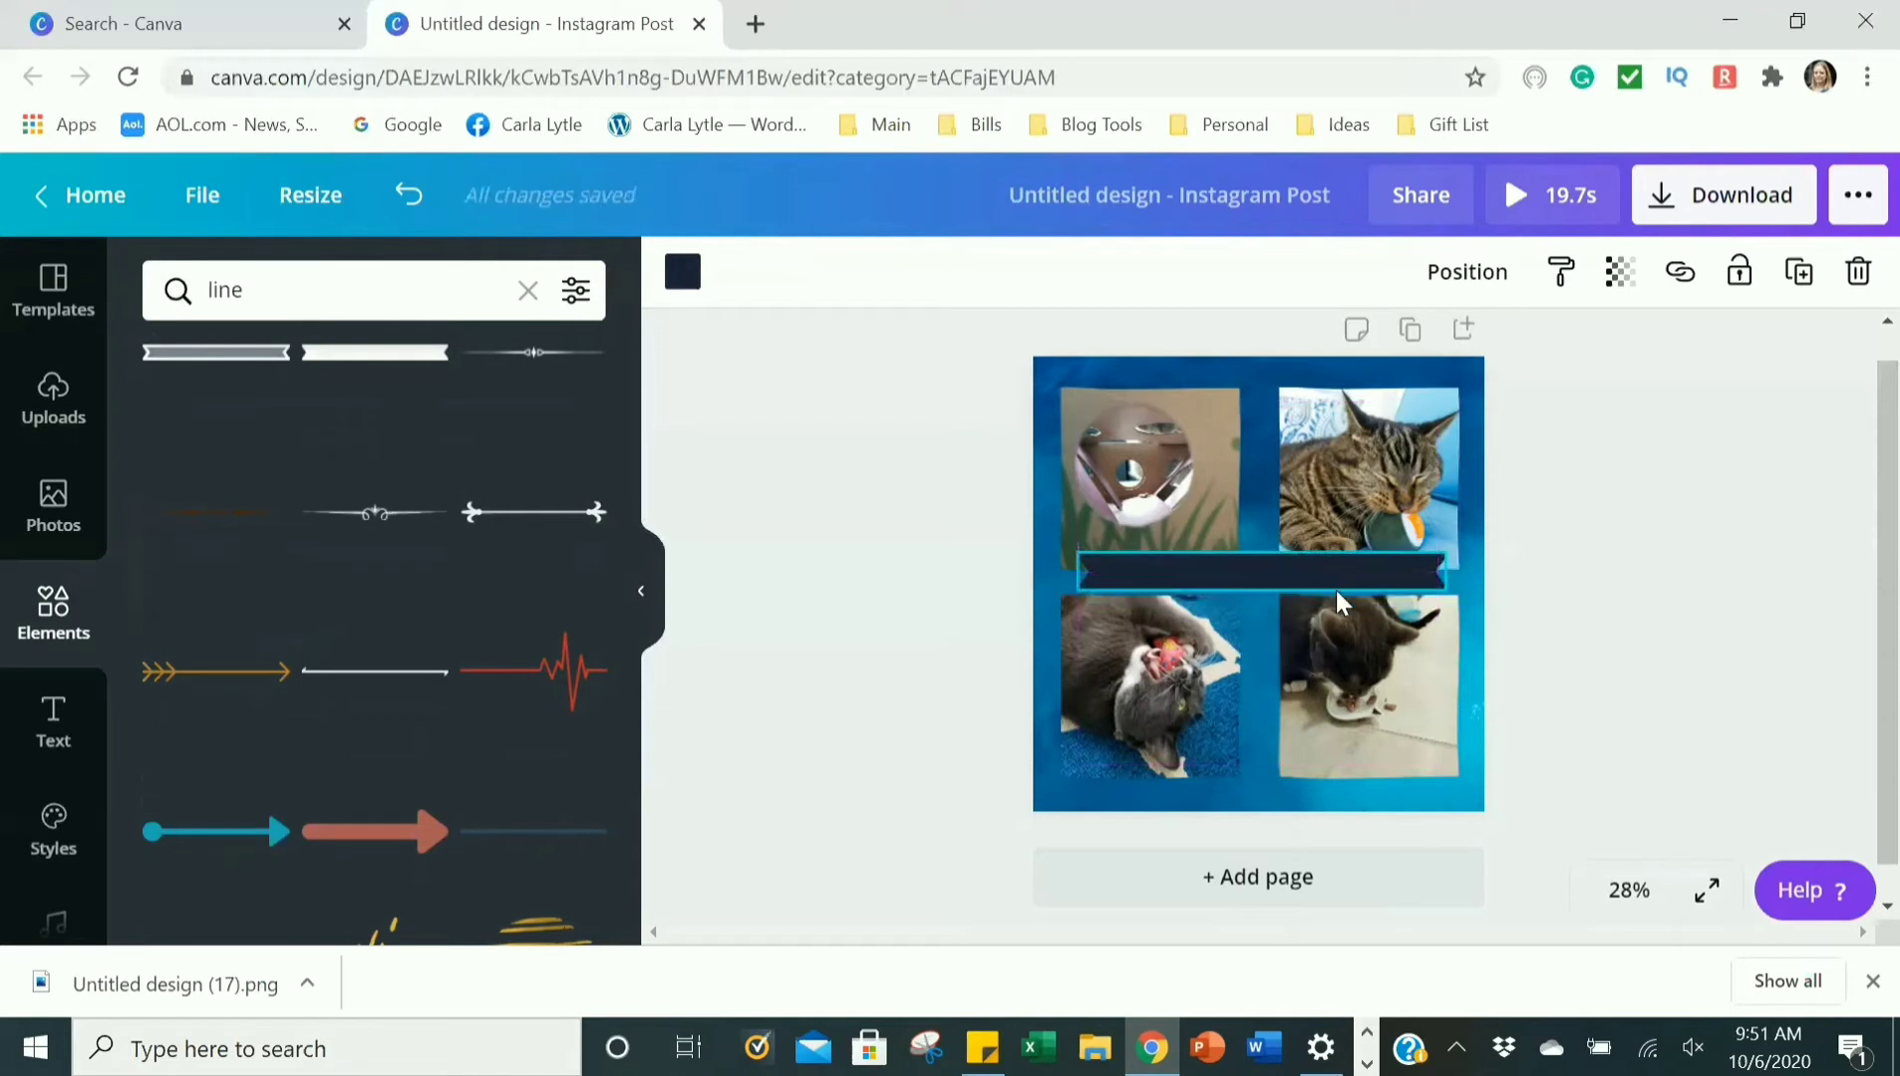
Recolor the ribbon banner to the dark blue from the background's photo colors and widen it slightly to the frames' right edge.
{"action": "left_click", "coordinate": [682, 273]}
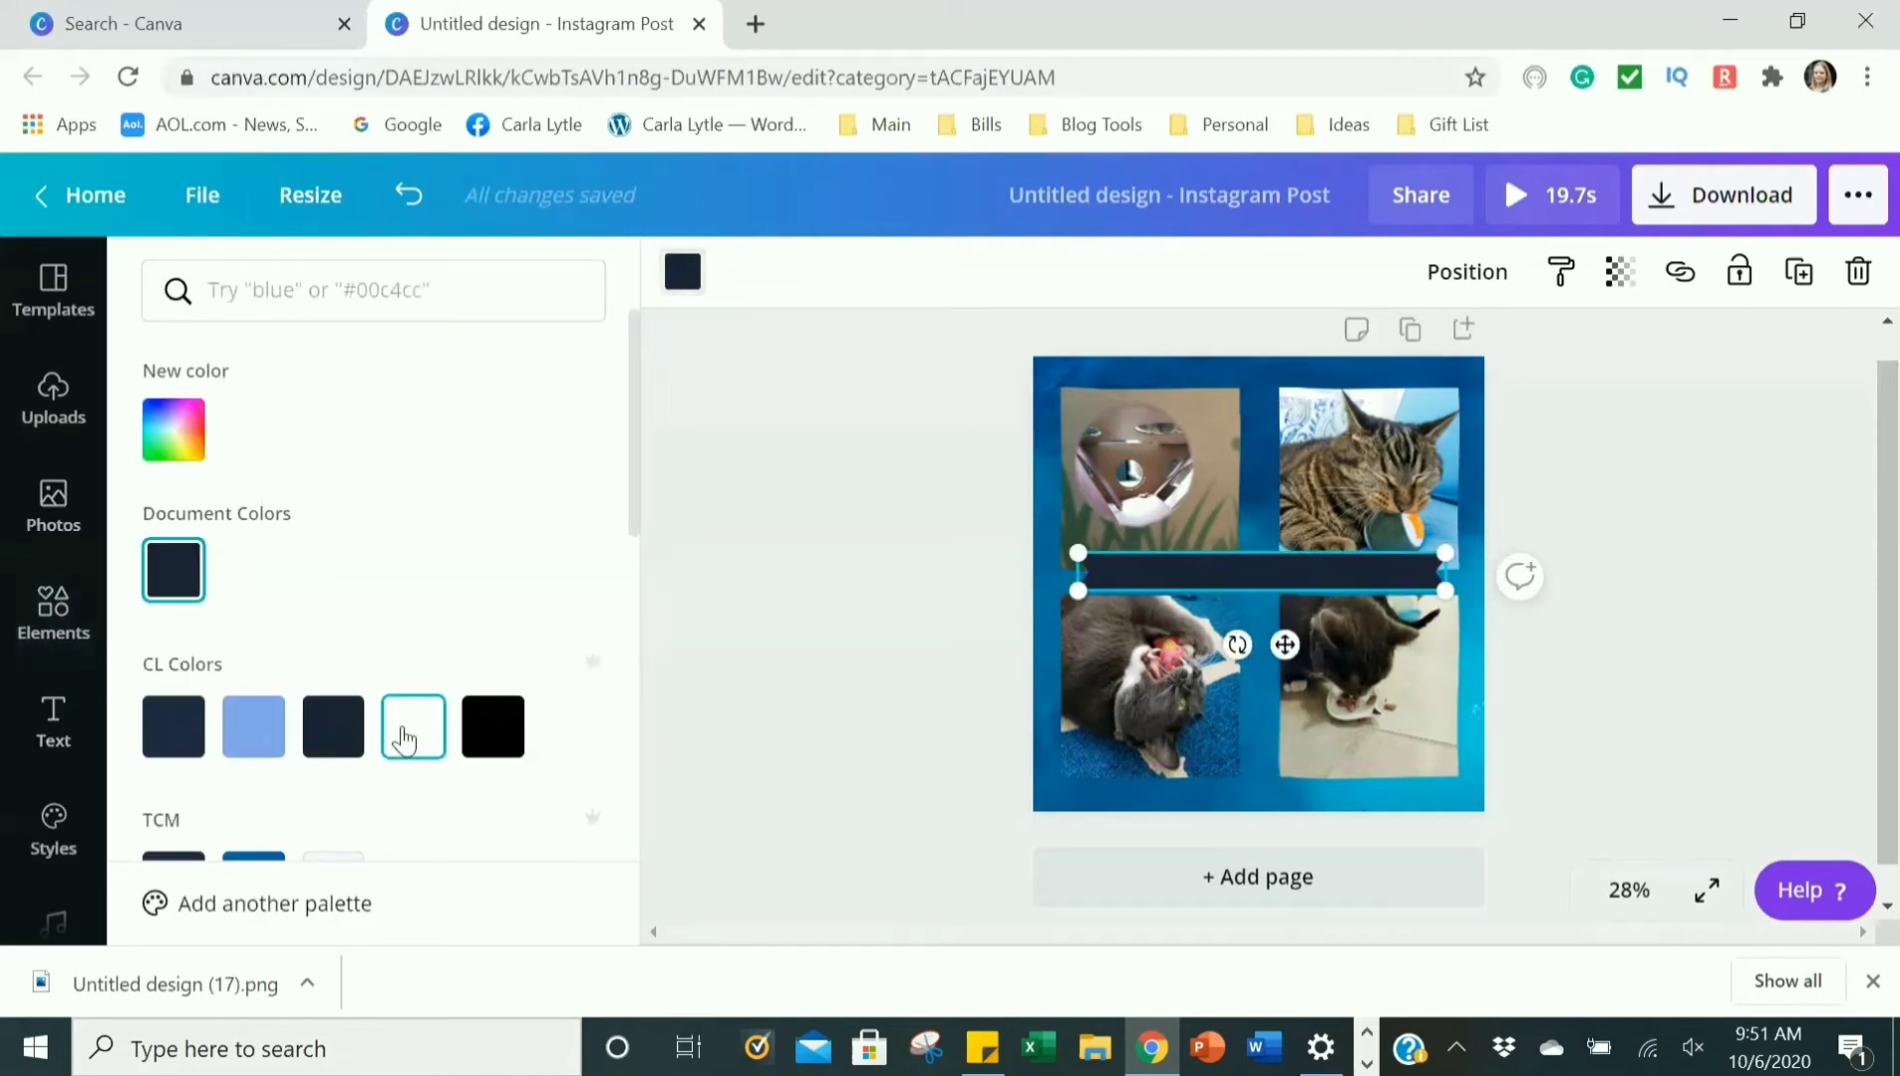
{"action": "scroll", "coordinate": [437, 498], "scroll_direction": "down", "scroll_amount": 5}
{"action": "scroll", "coordinate": [448, 558], "scroll_direction": "up", "scroll_amount": 2}
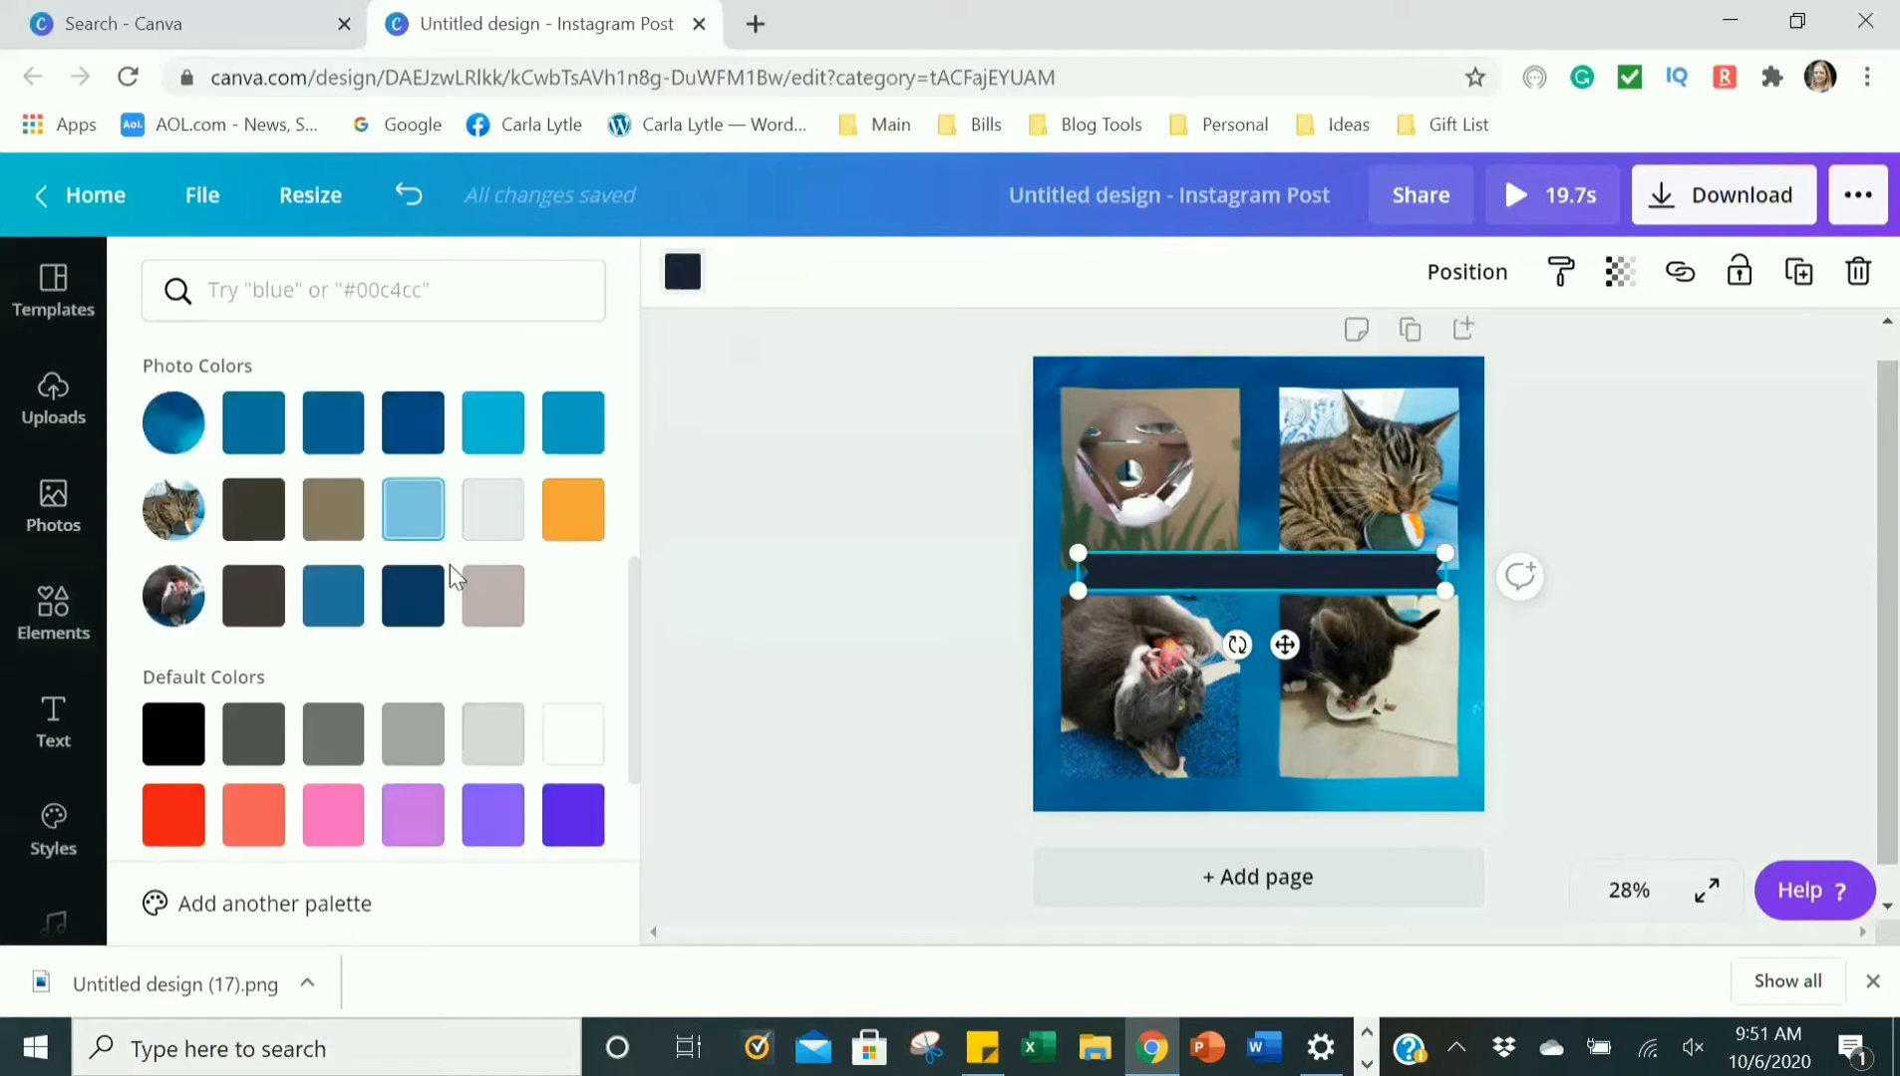
{"action": "left_click", "coordinate": [402, 512]}
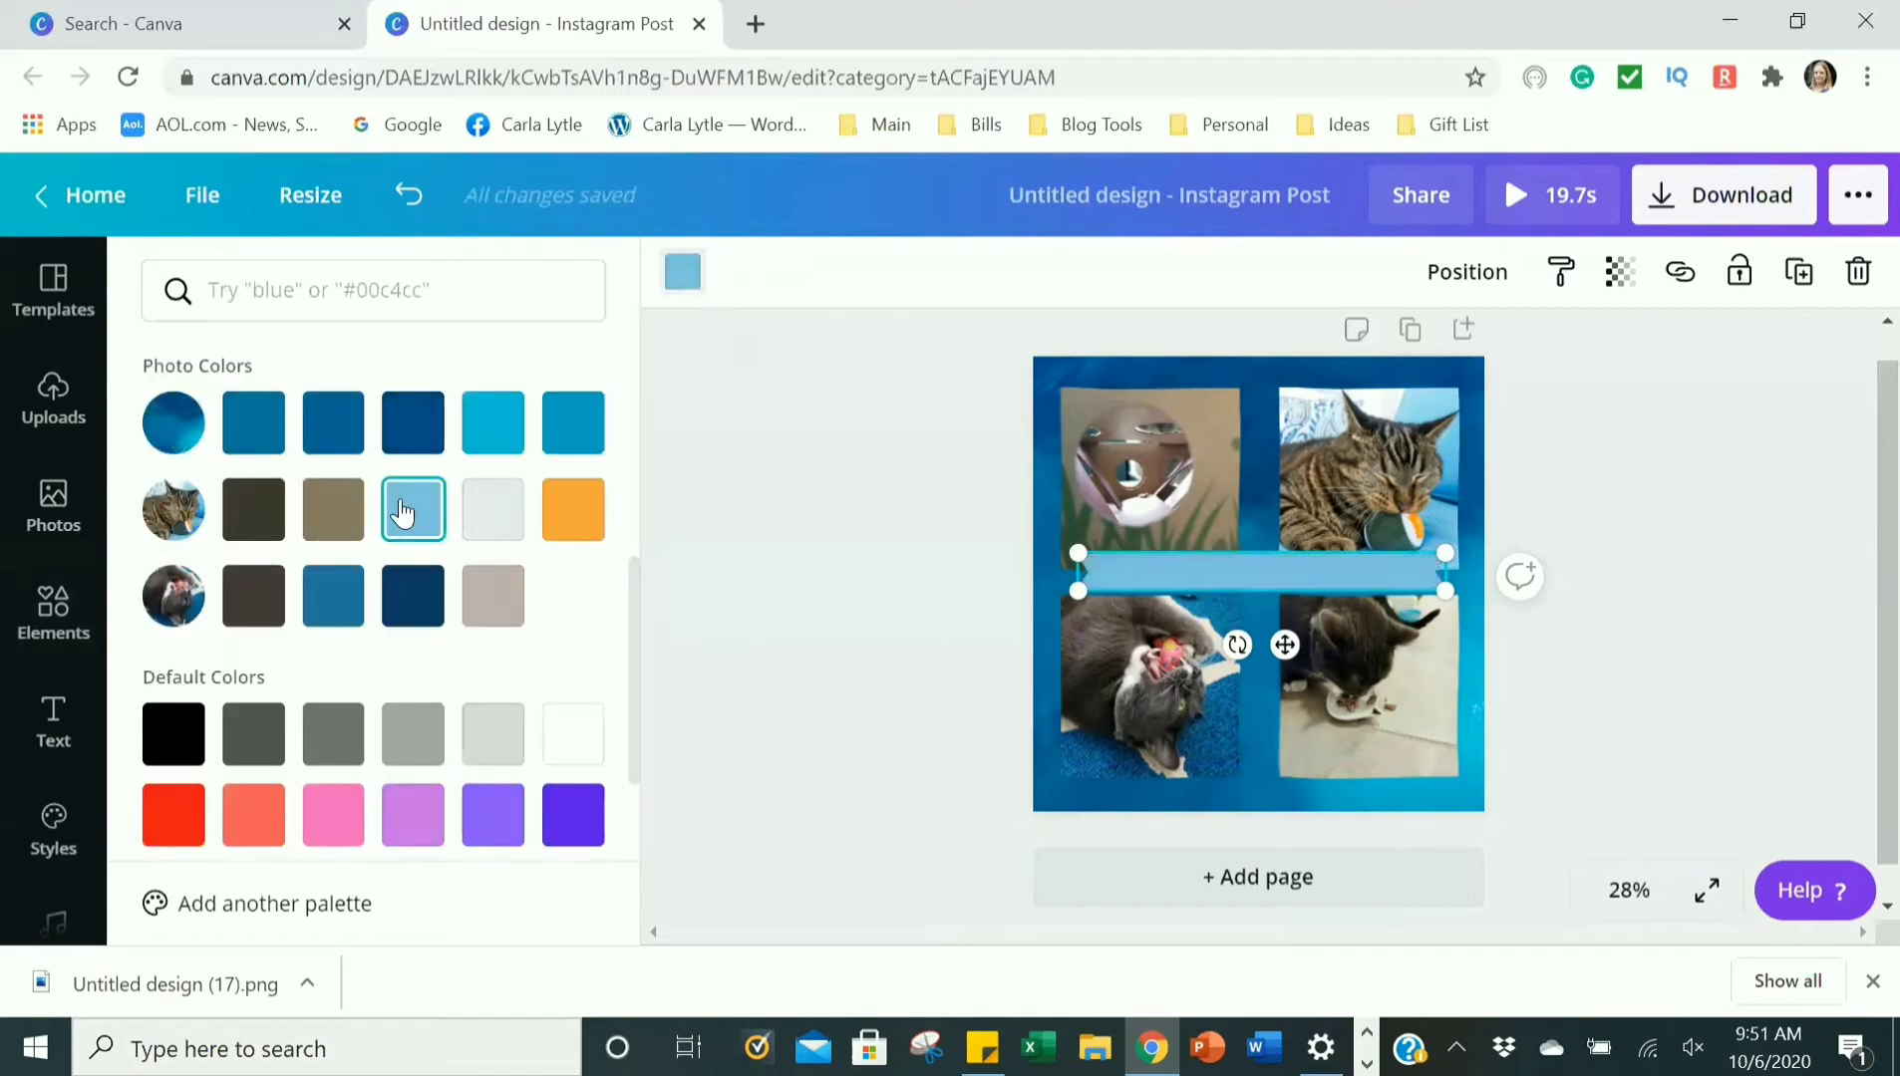
{"action": "left_click", "coordinate": [405, 438]}
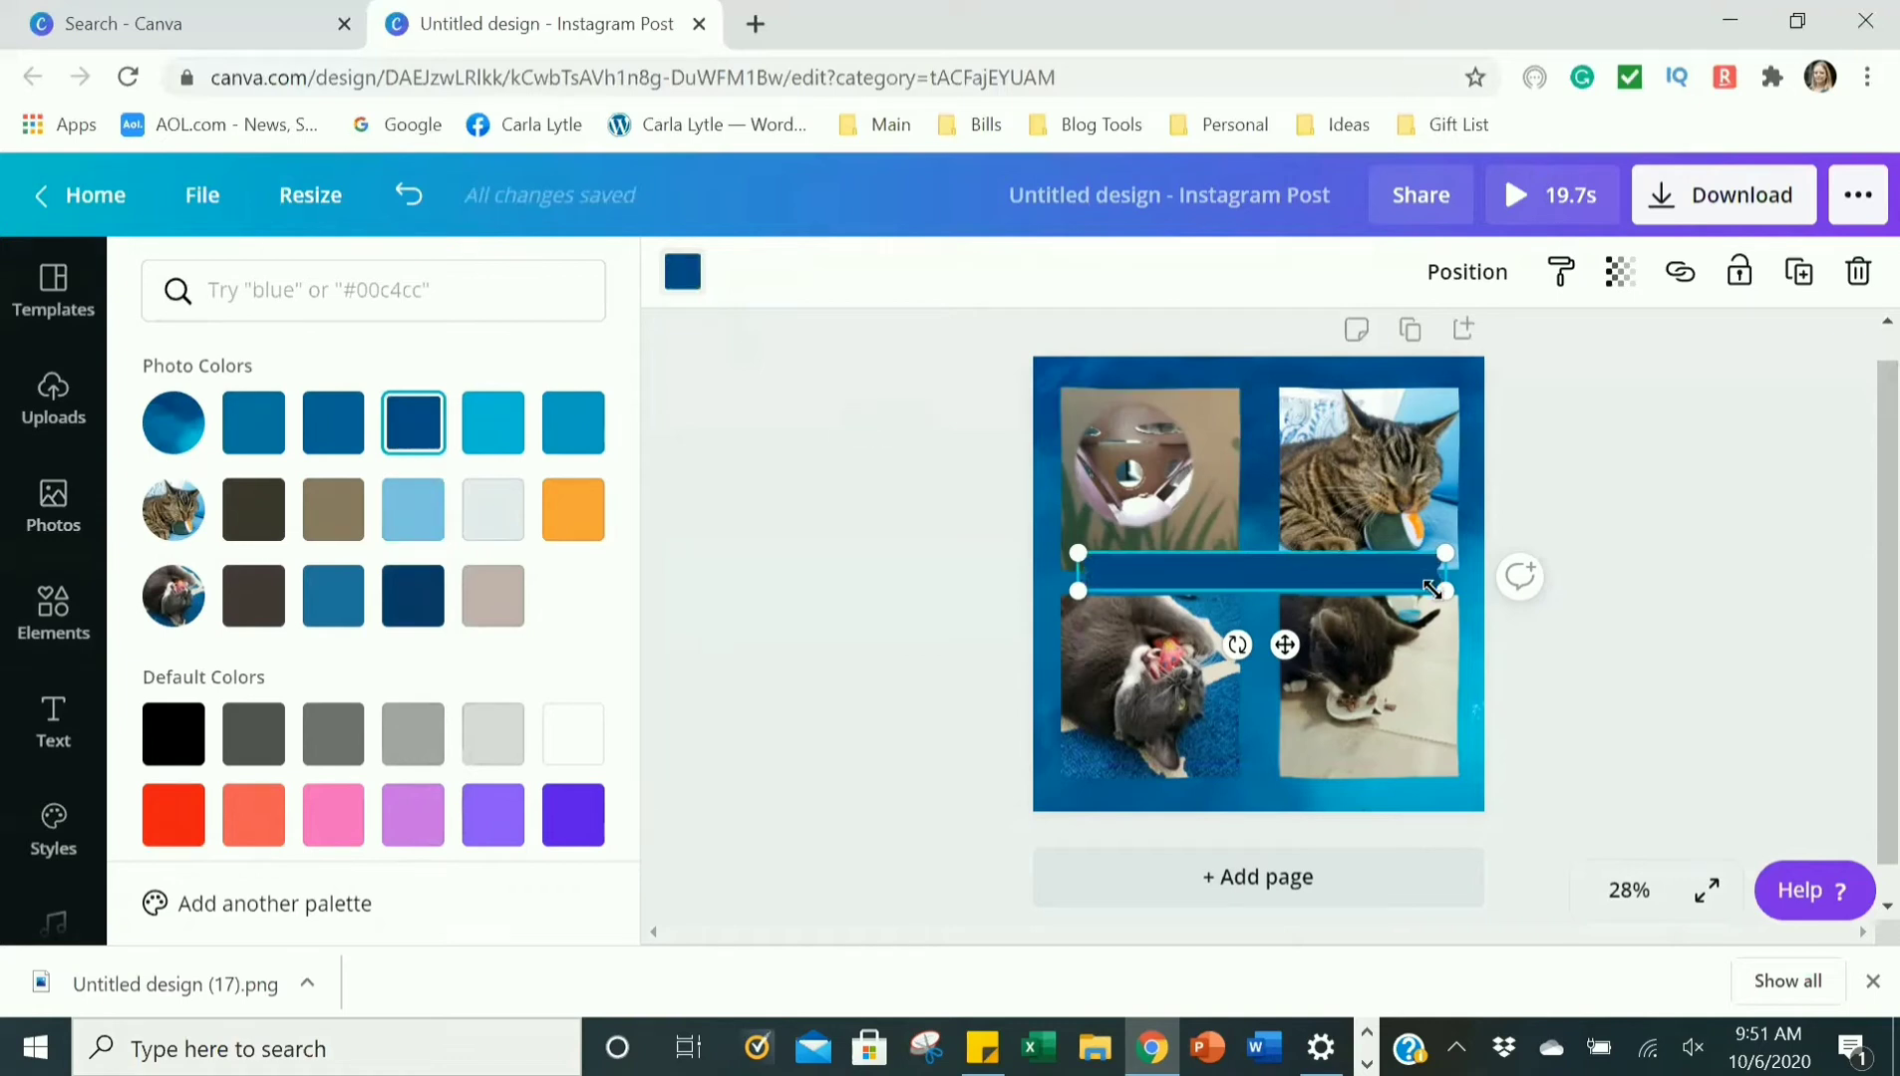
{"action": "left_click_drag", "start_coordinate": [1440, 596], "coordinate": [1457, 595]}
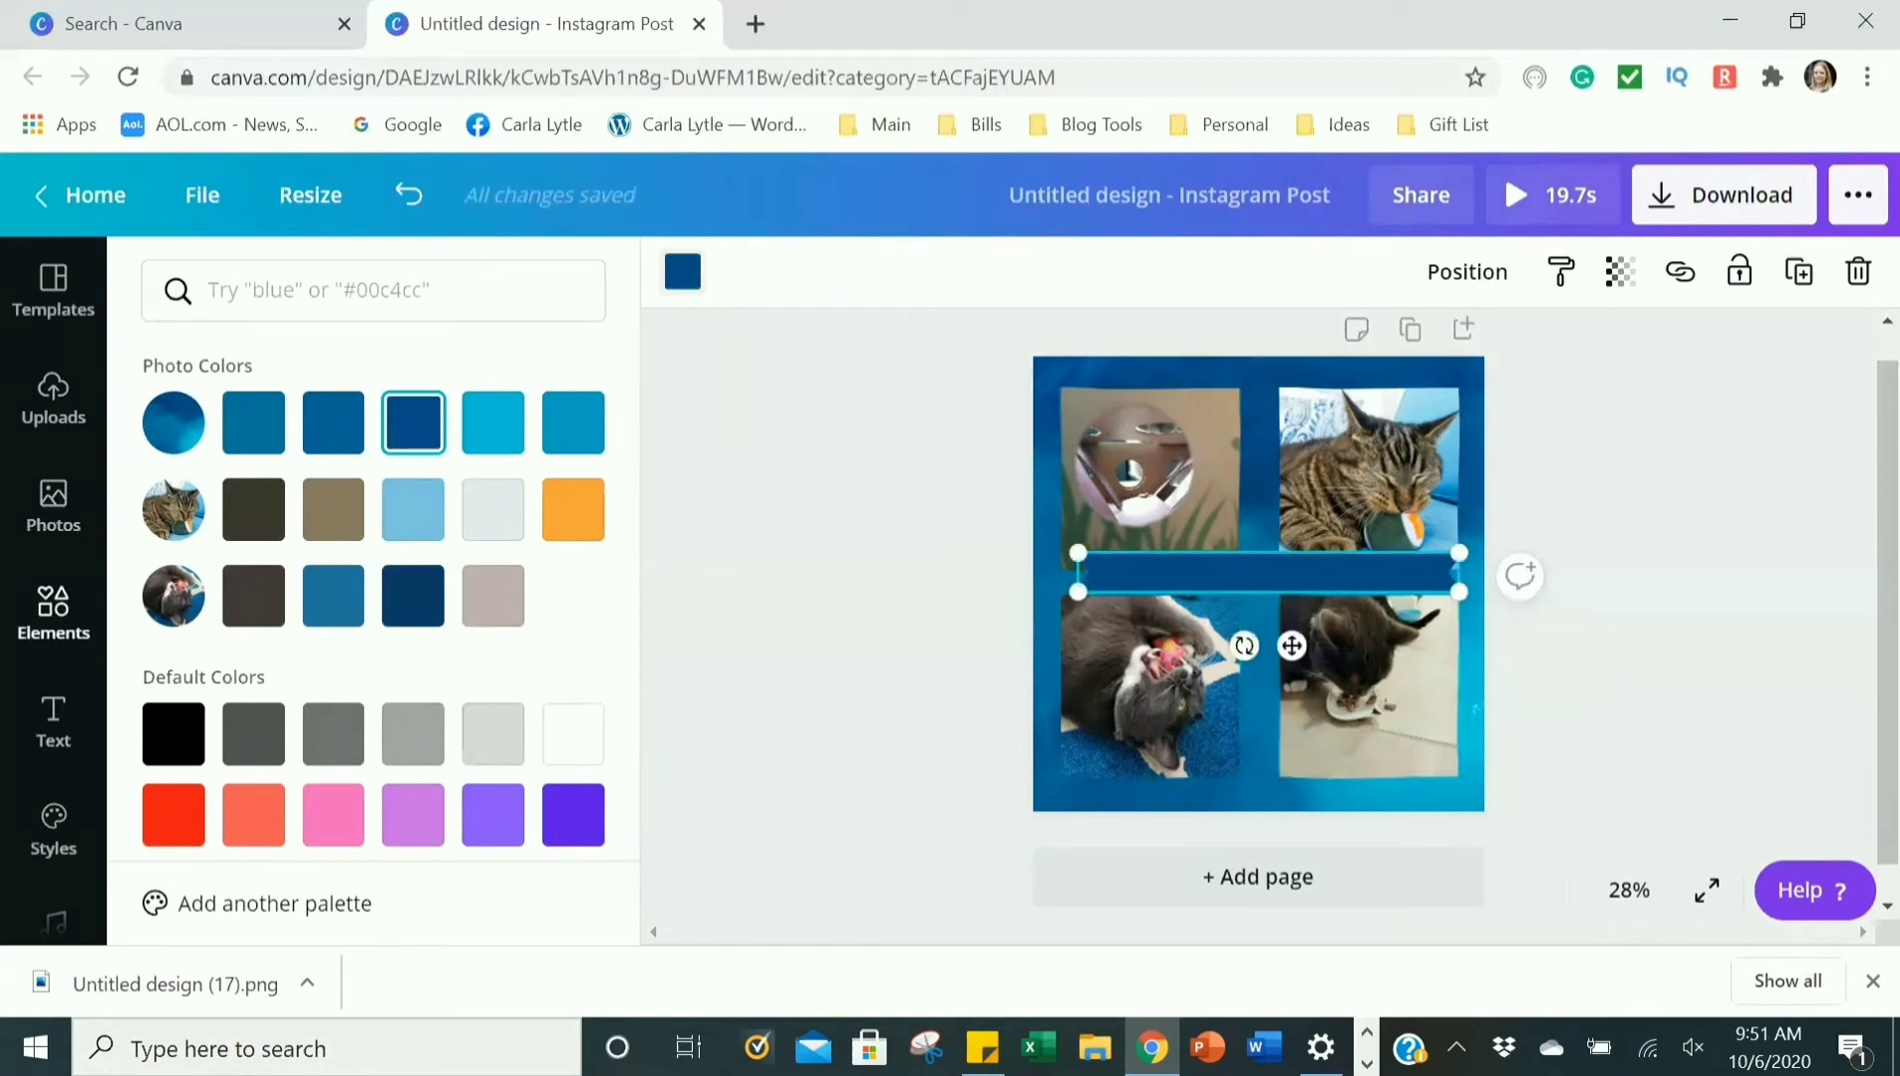
Add the heading "Having Fun With My Bro", enlarge it to size 41.7 and center it on the ribbon banner.
{"action": "left_click", "coordinate": [54, 709]}
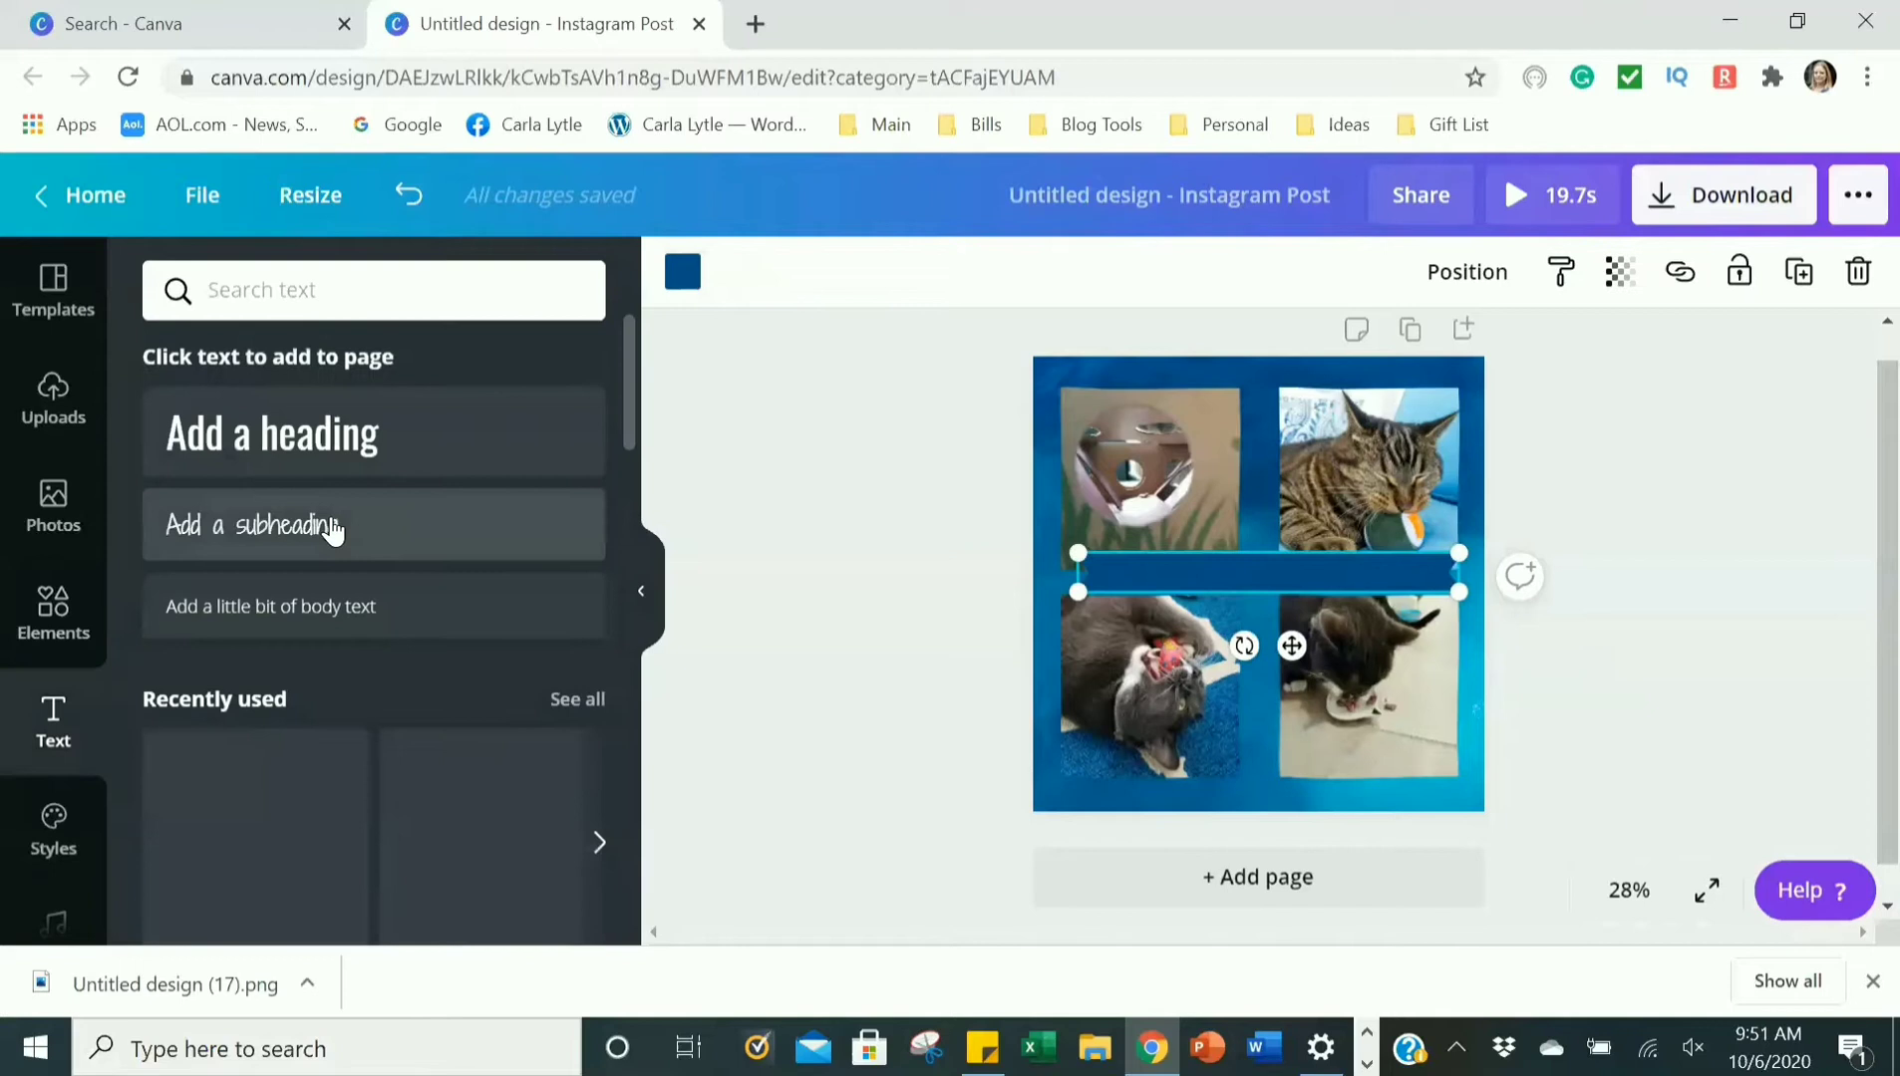
{"action": "left_click", "coordinate": [356, 453]}
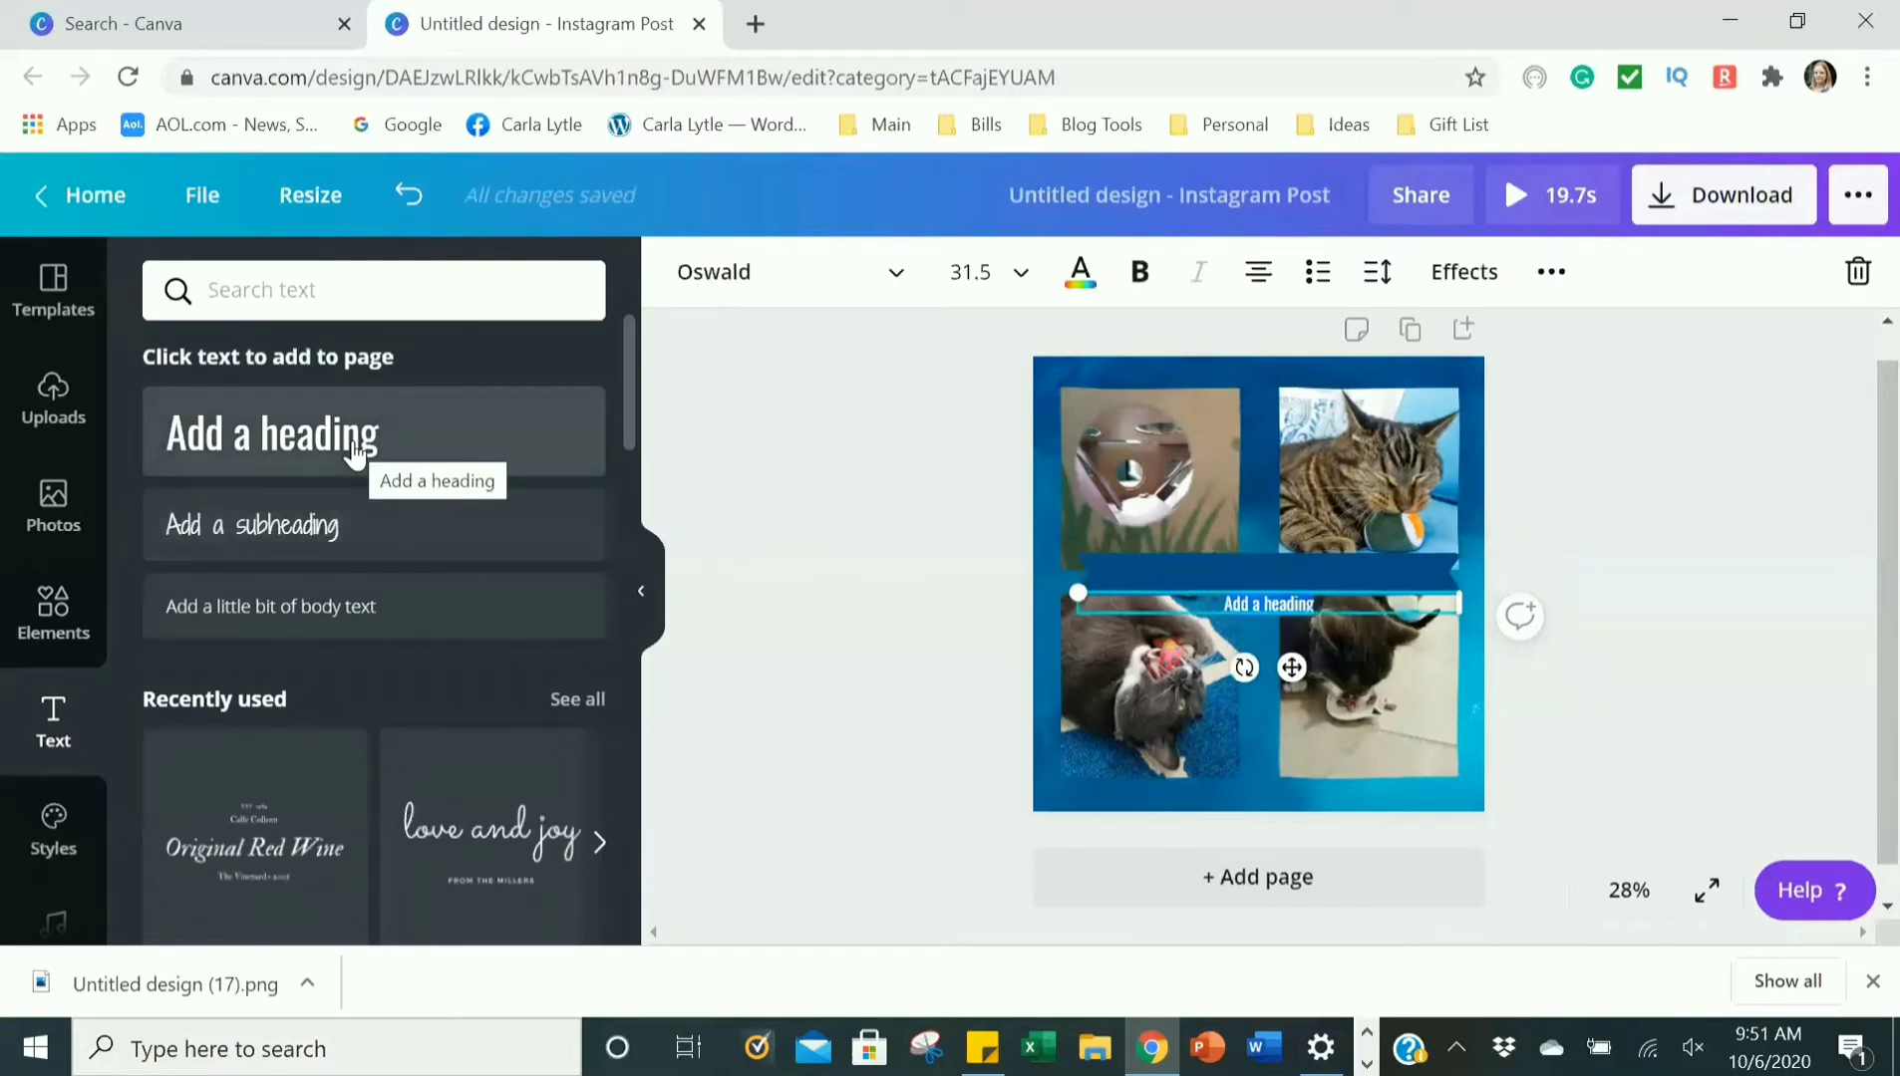
{"action": "type", "text": "Having Fu"}
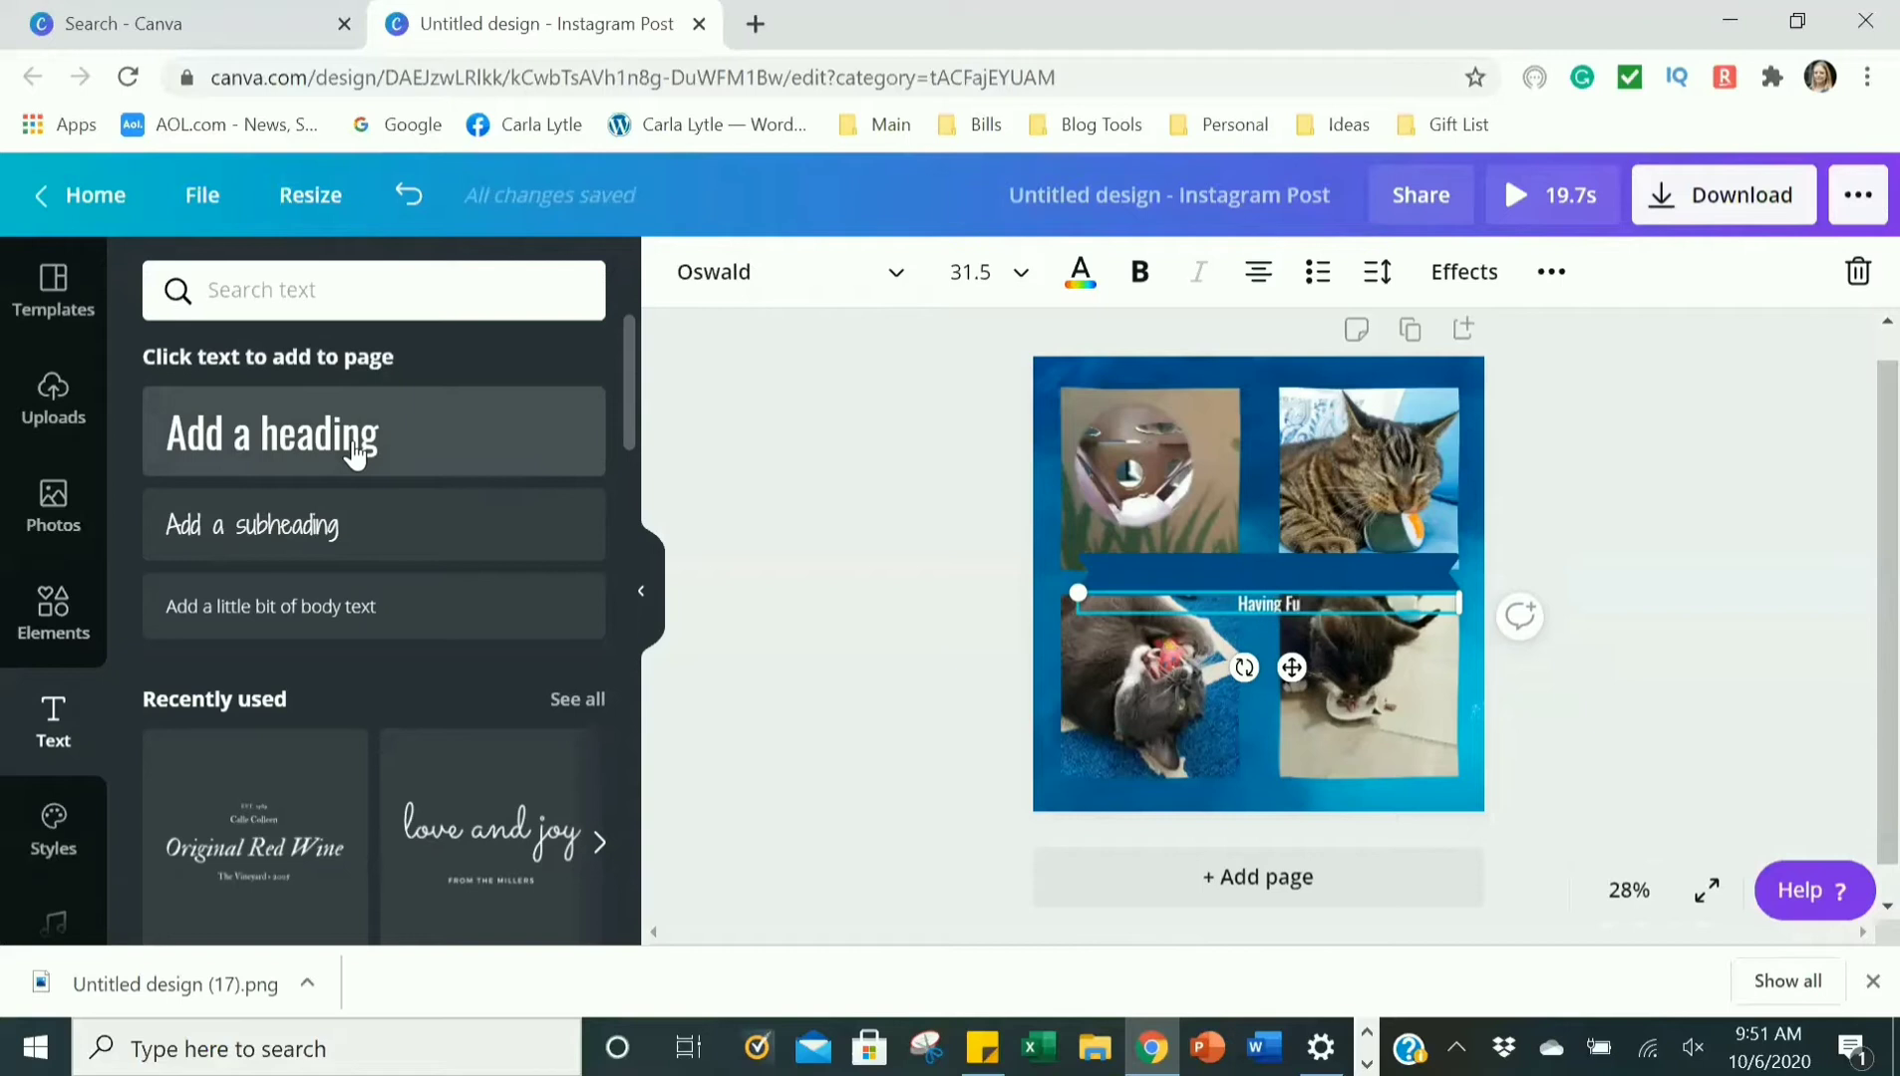
{"action": "type", "text": "n With My Bro"}
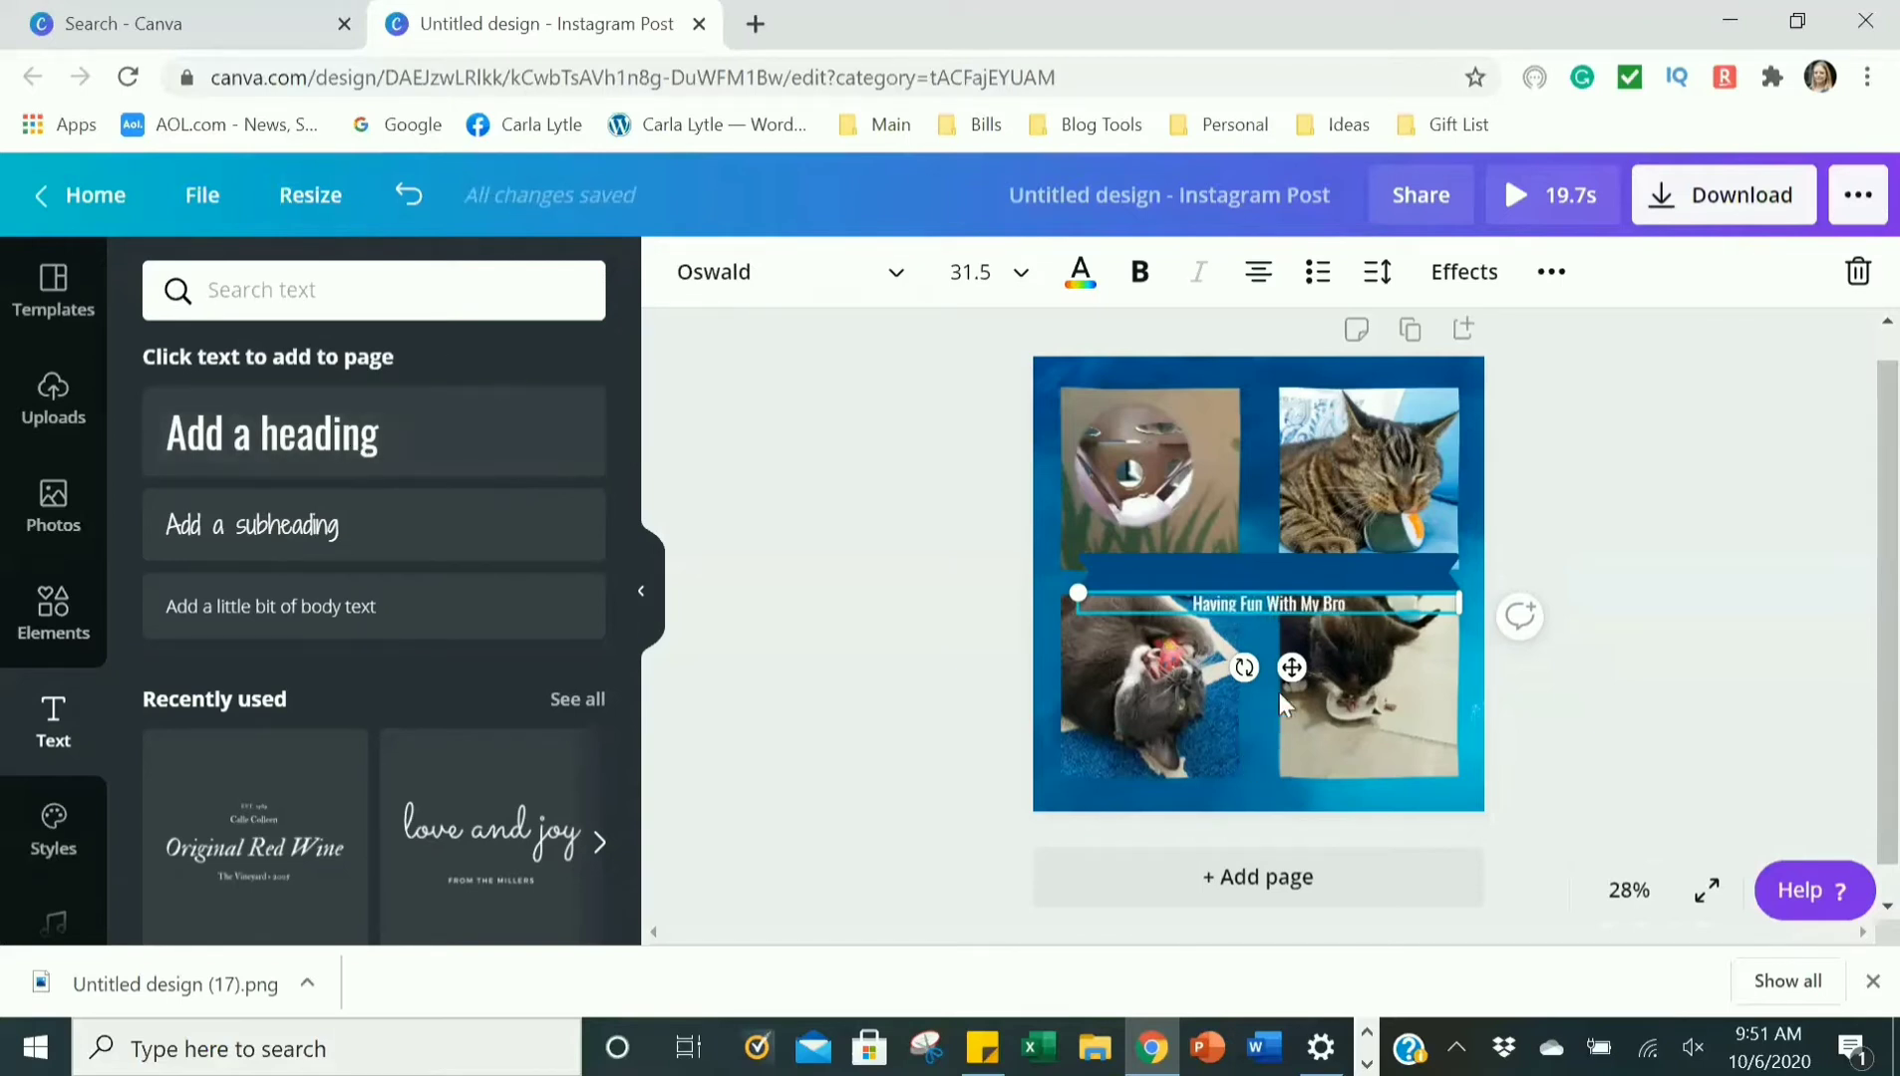
{"action": "left_click_drag", "start_coordinate": [1292, 667], "coordinate": [1292, 638]}
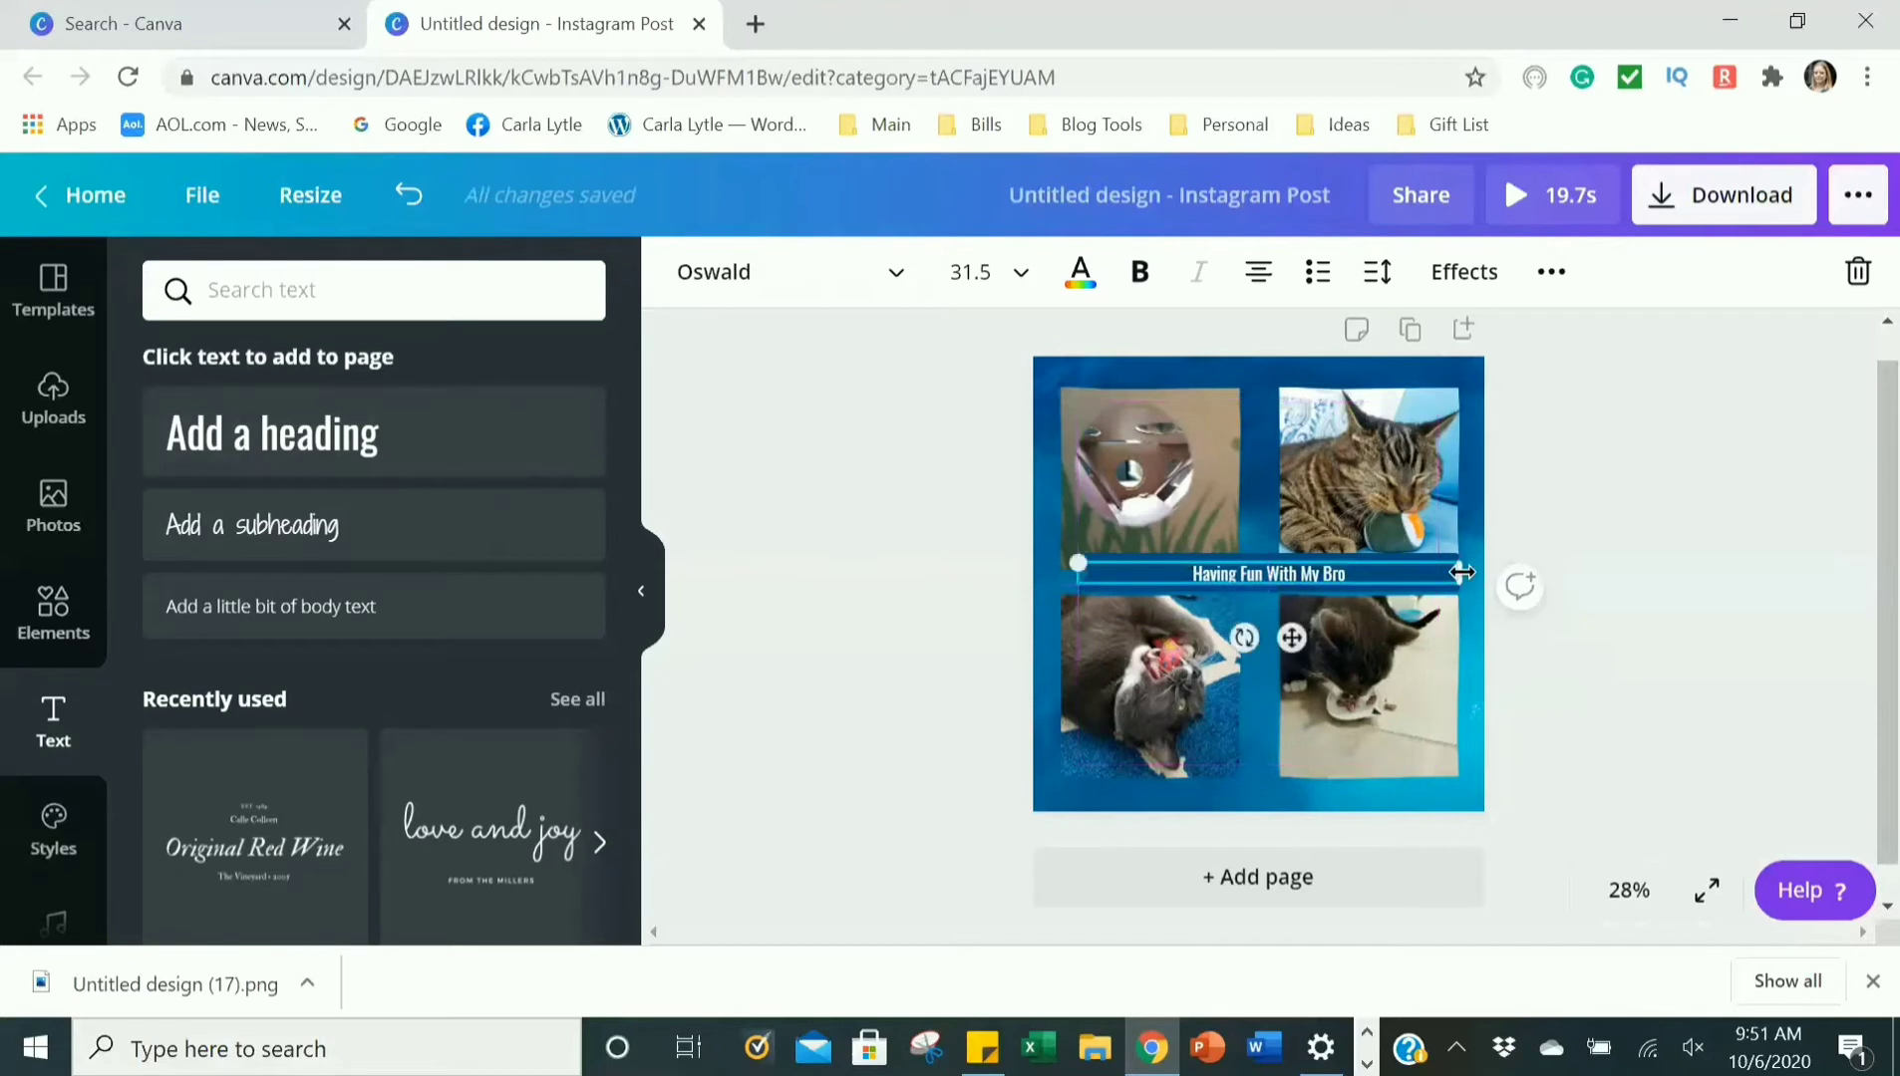
{"action": "left_click_drag", "start_coordinate": [1459, 578], "coordinate": [1415, 553]}
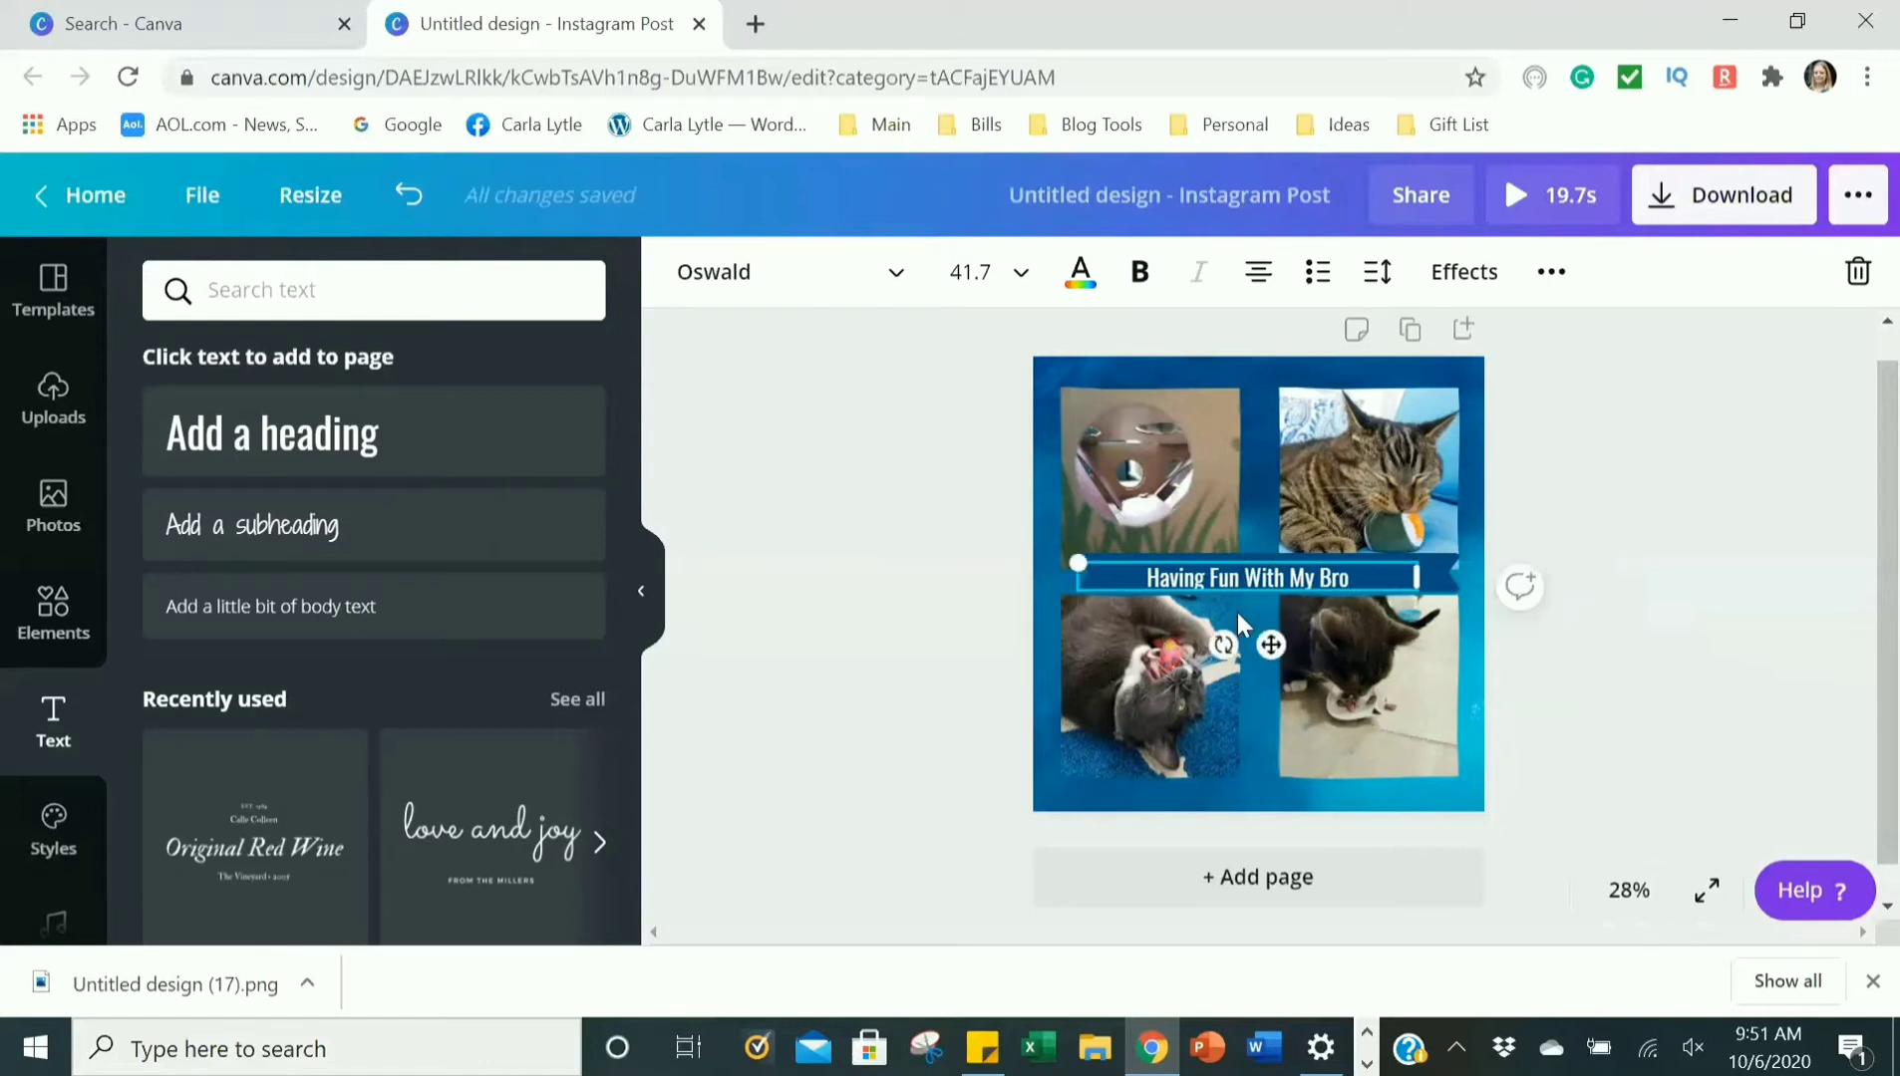
{"action": "left_click_drag", "start_coordinate": [1274, 650], "coordinate": [1288, 653]}
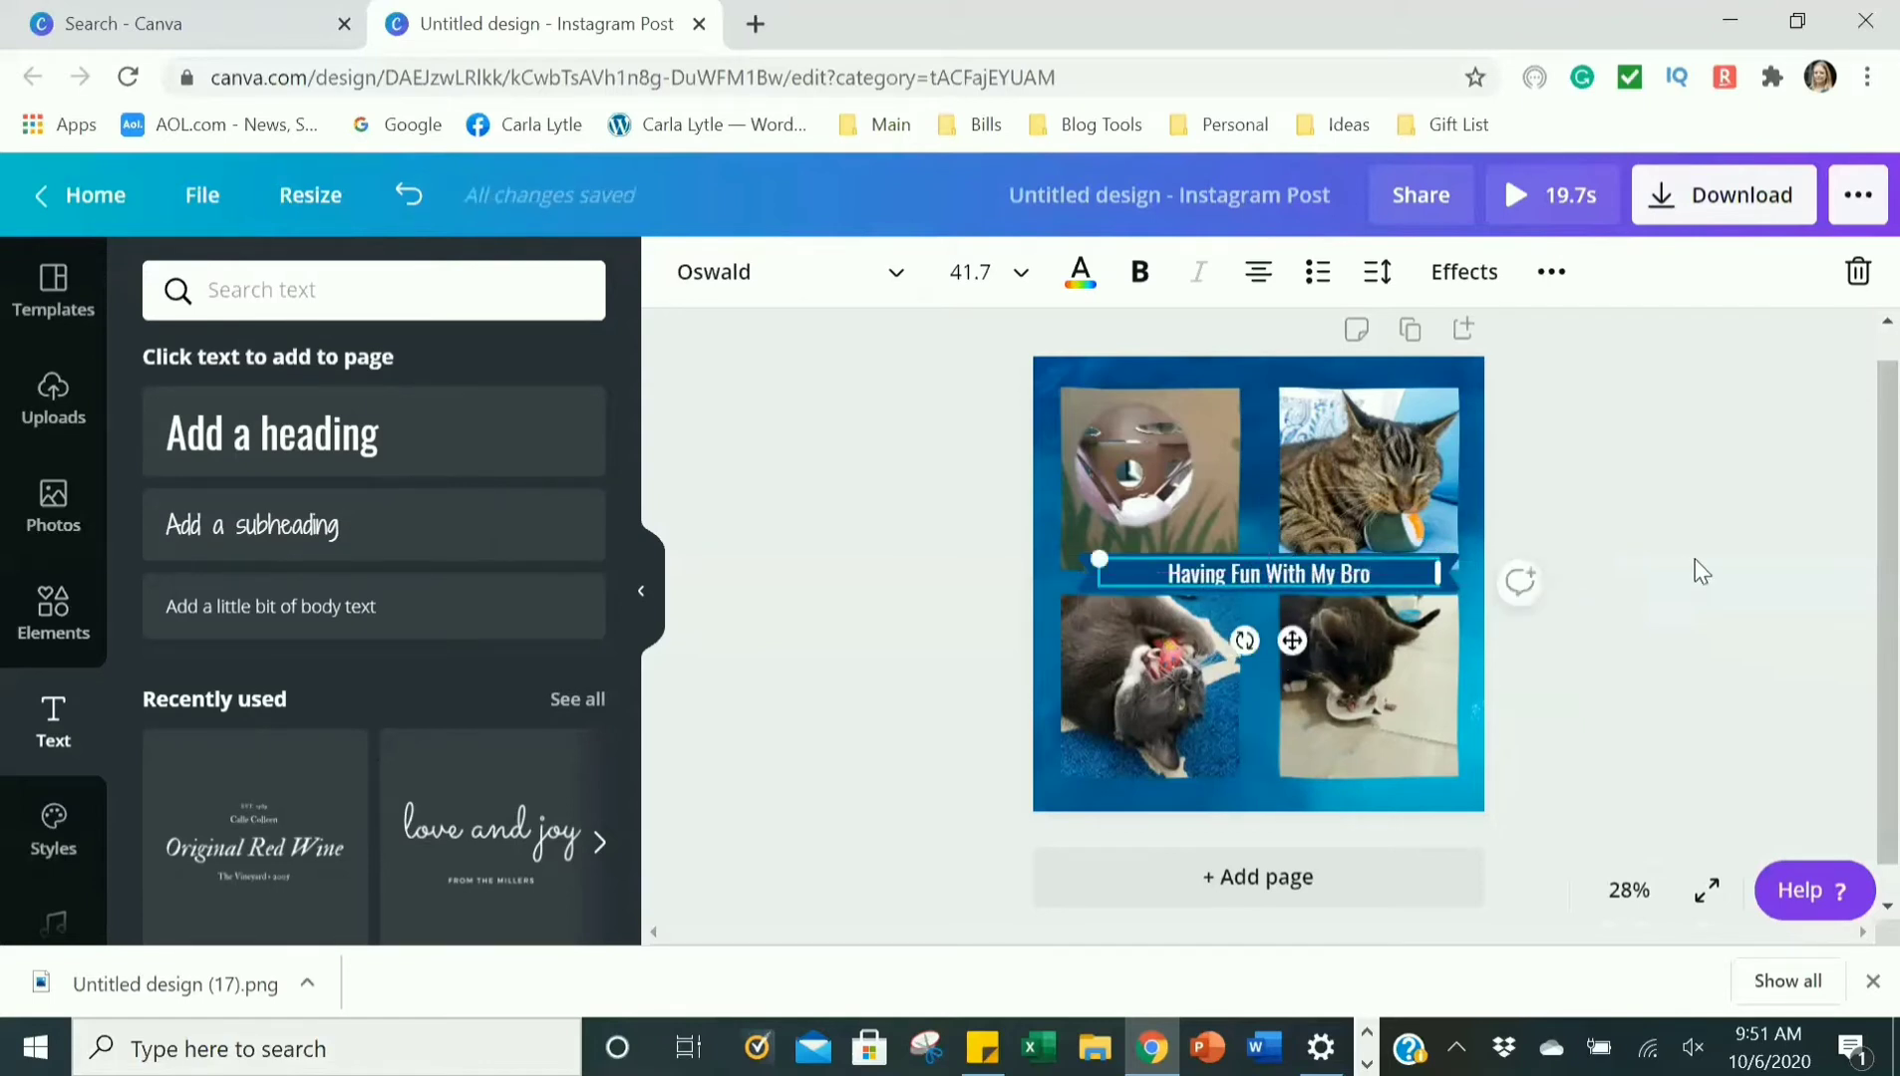
{"action": "left_click", "coordinate": [1694, 559]}
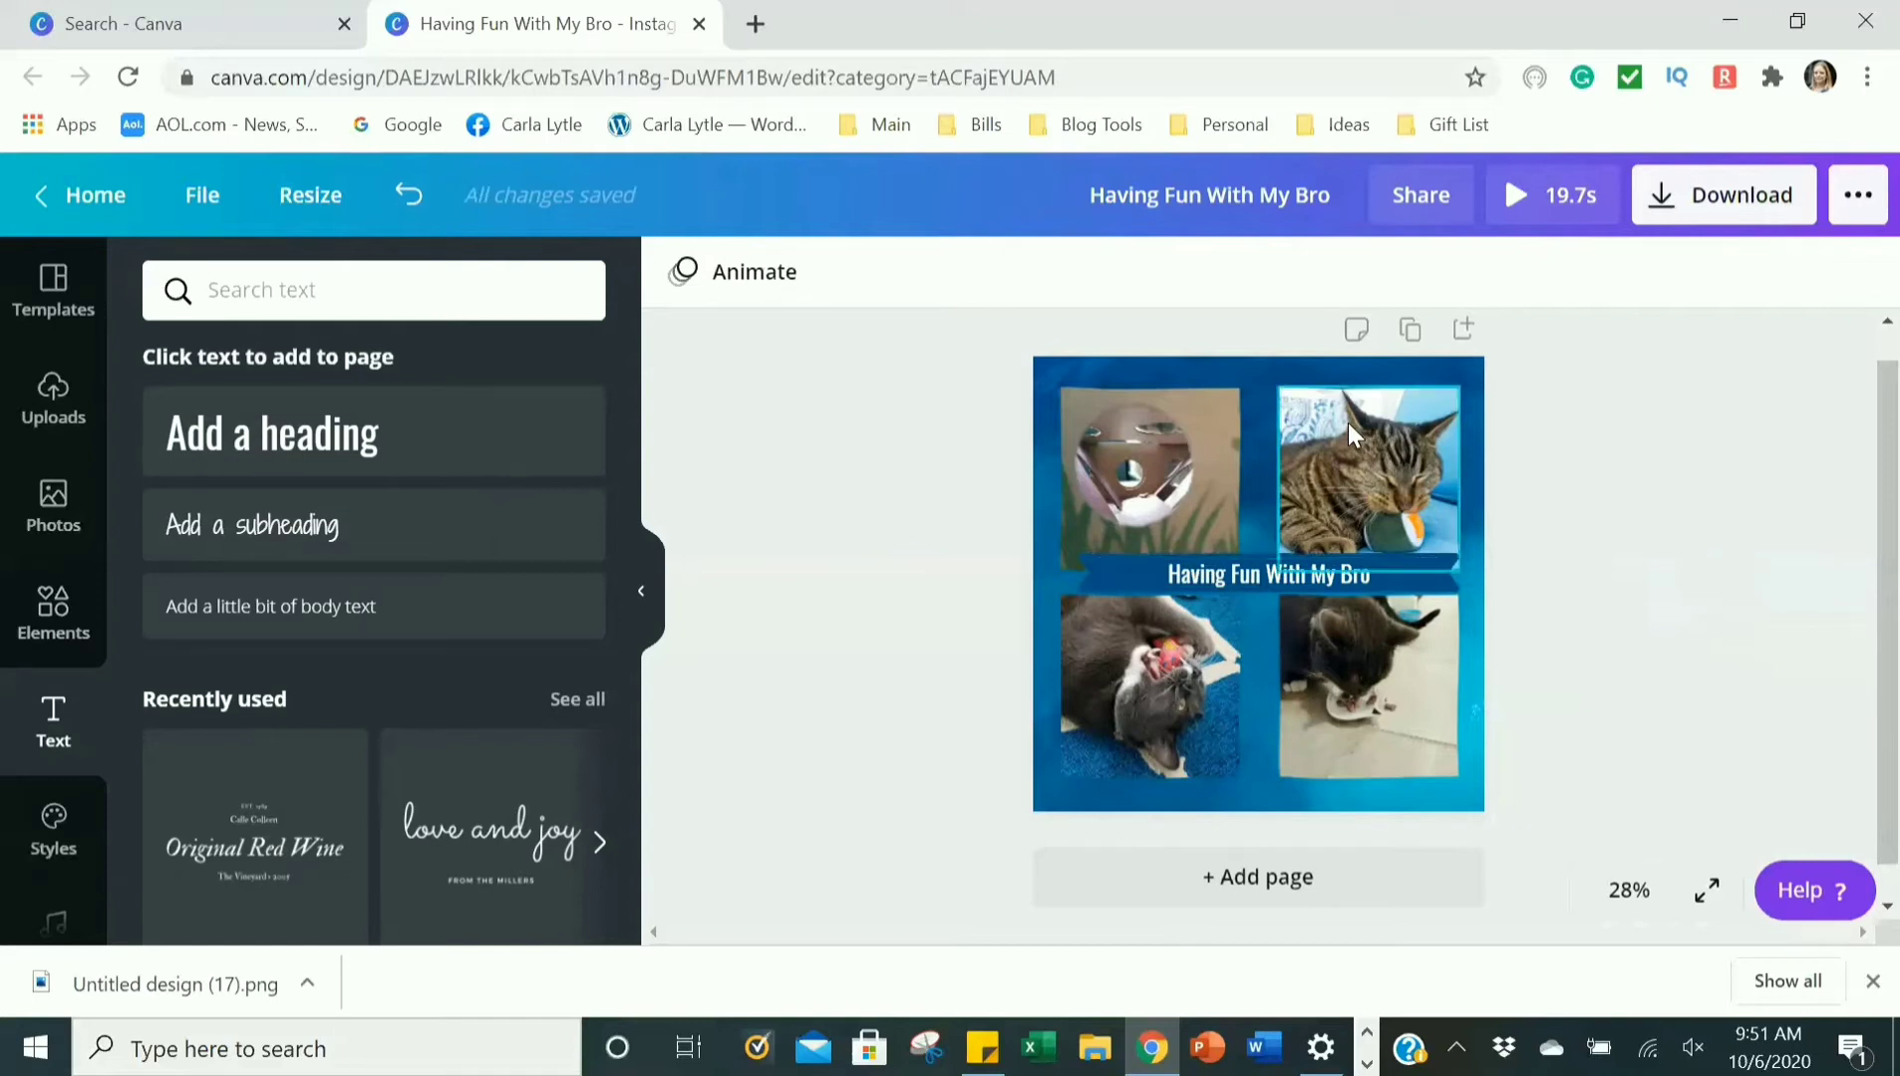
Tilt the upper-right and lower-left frames slightly clockwise and the lower-right and upper-left frames slightly counterclockwise.
{"action": "left_click", "coordinate": [1344, 449]}
{"action": "left_click_drag", "start_coordinate": [1366, 625], "coordinate": [1342, 622]}
{"action": "left_click", "coordinate": [1353, 765]}
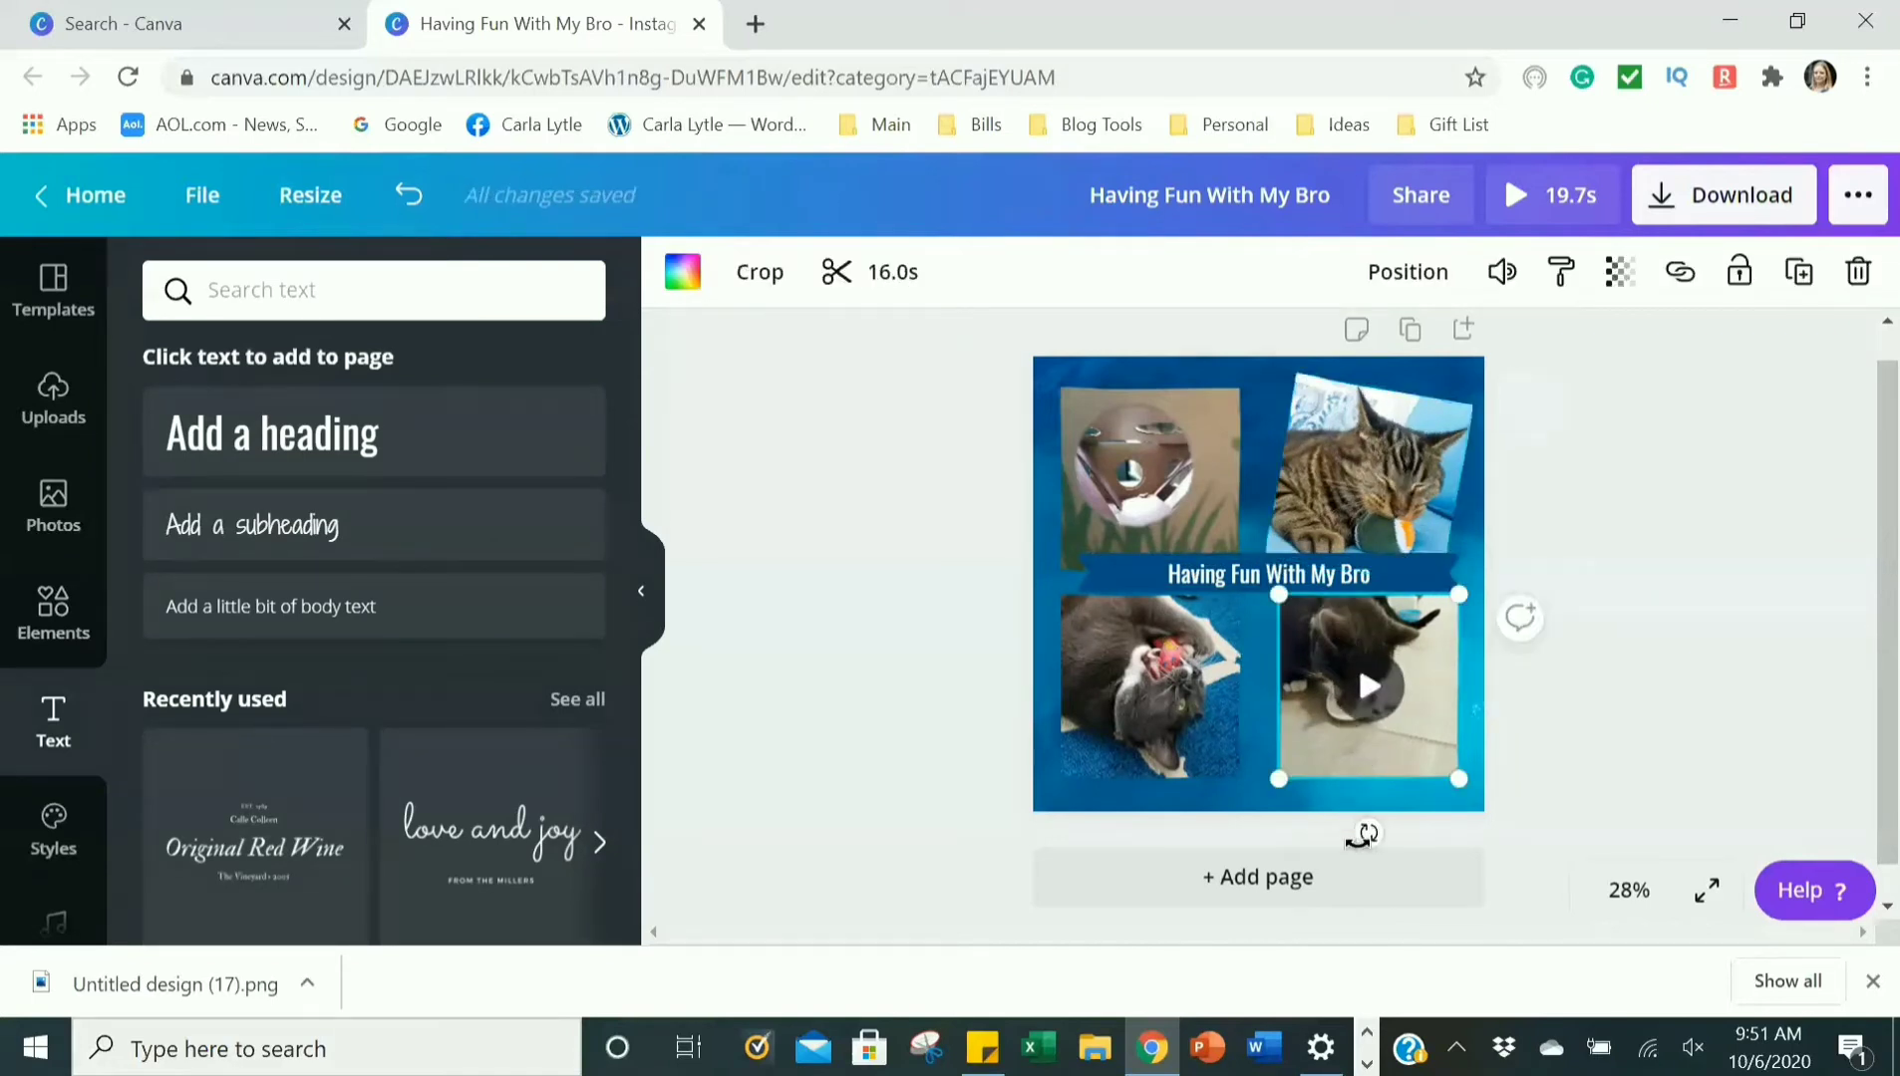
{"action": "left_click_drag", "start_coordinate": [1365, 832], "coordinate": [1393, 834]}
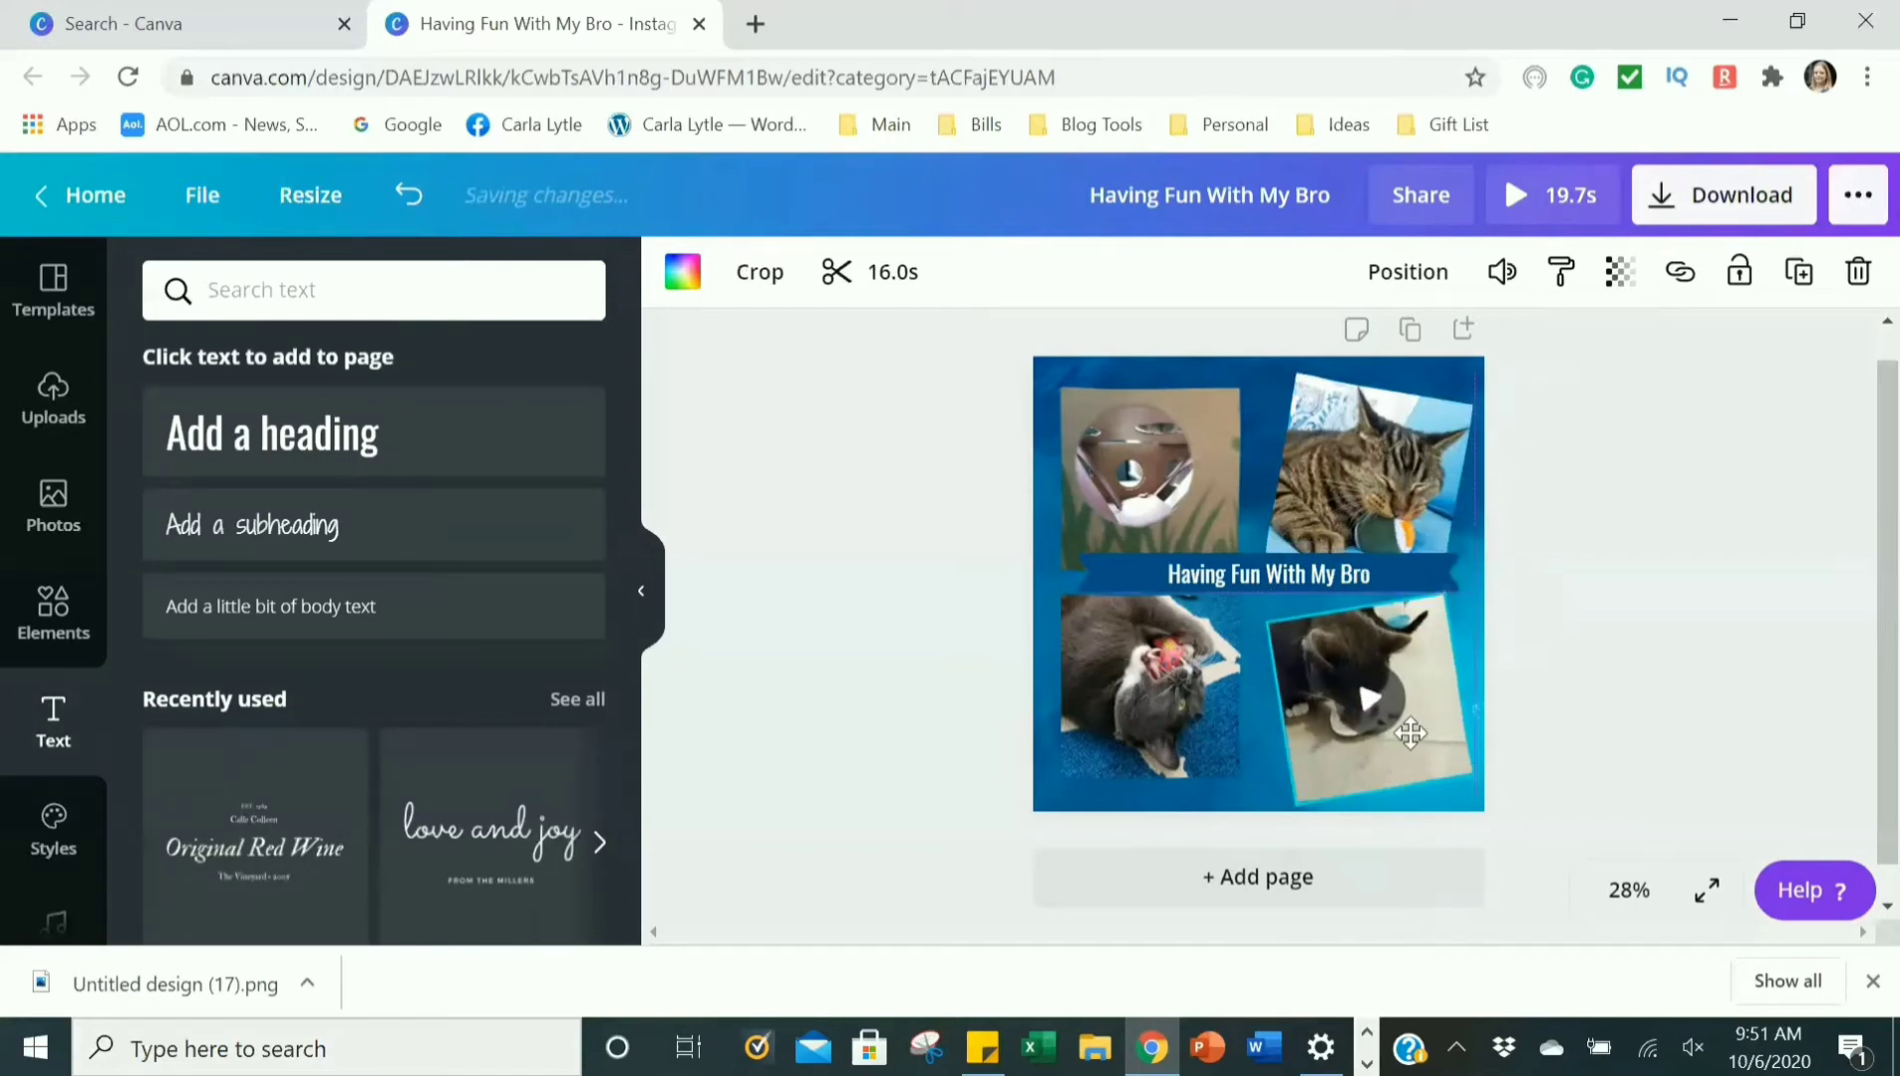
{"action": "left_click", "coordinate": [1189, 740]}
{"action": "left_click_drag", "start_coordinate": [1146, 831], "coordinate": [1115, 826]}
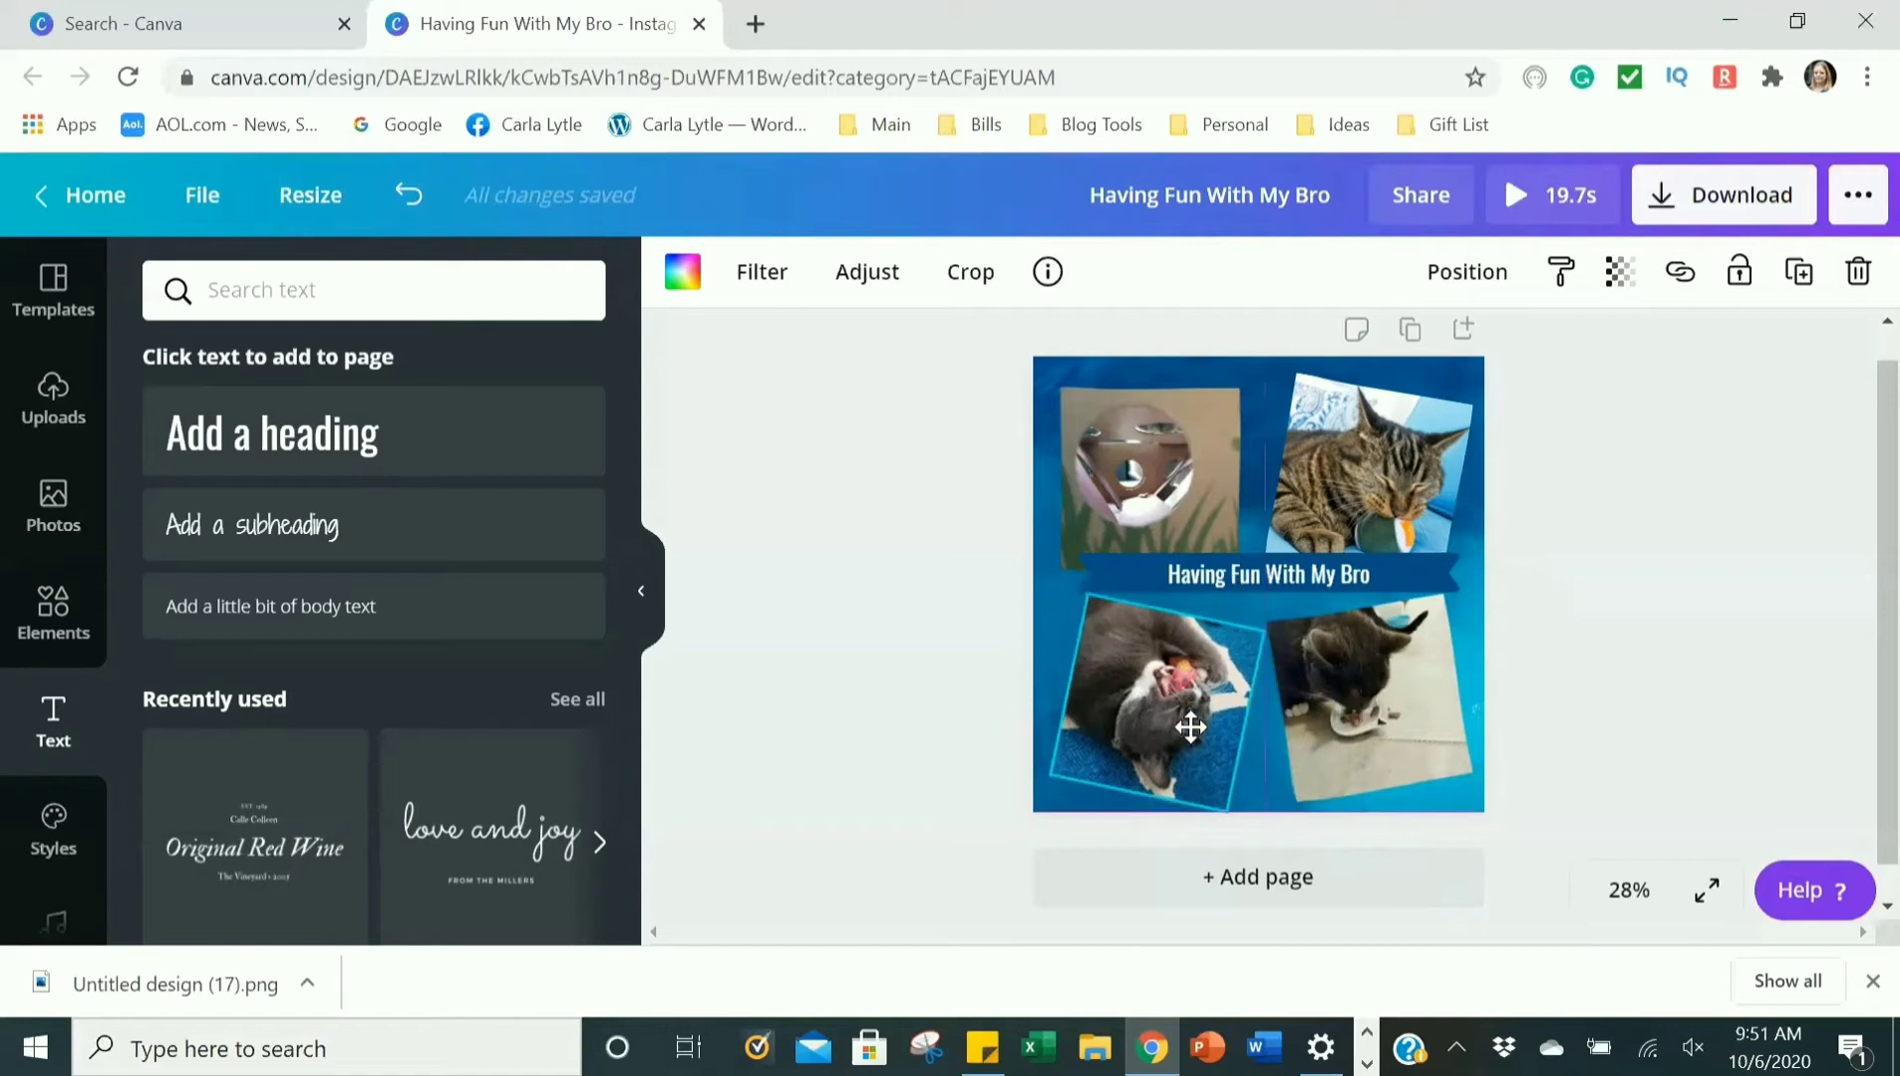
{"action": "left_click", "coordinate": [1178, 457]}
{"action": "left_click_drag", "start_coordinate": [1146, 626], "coordinate": [1172, 626]}
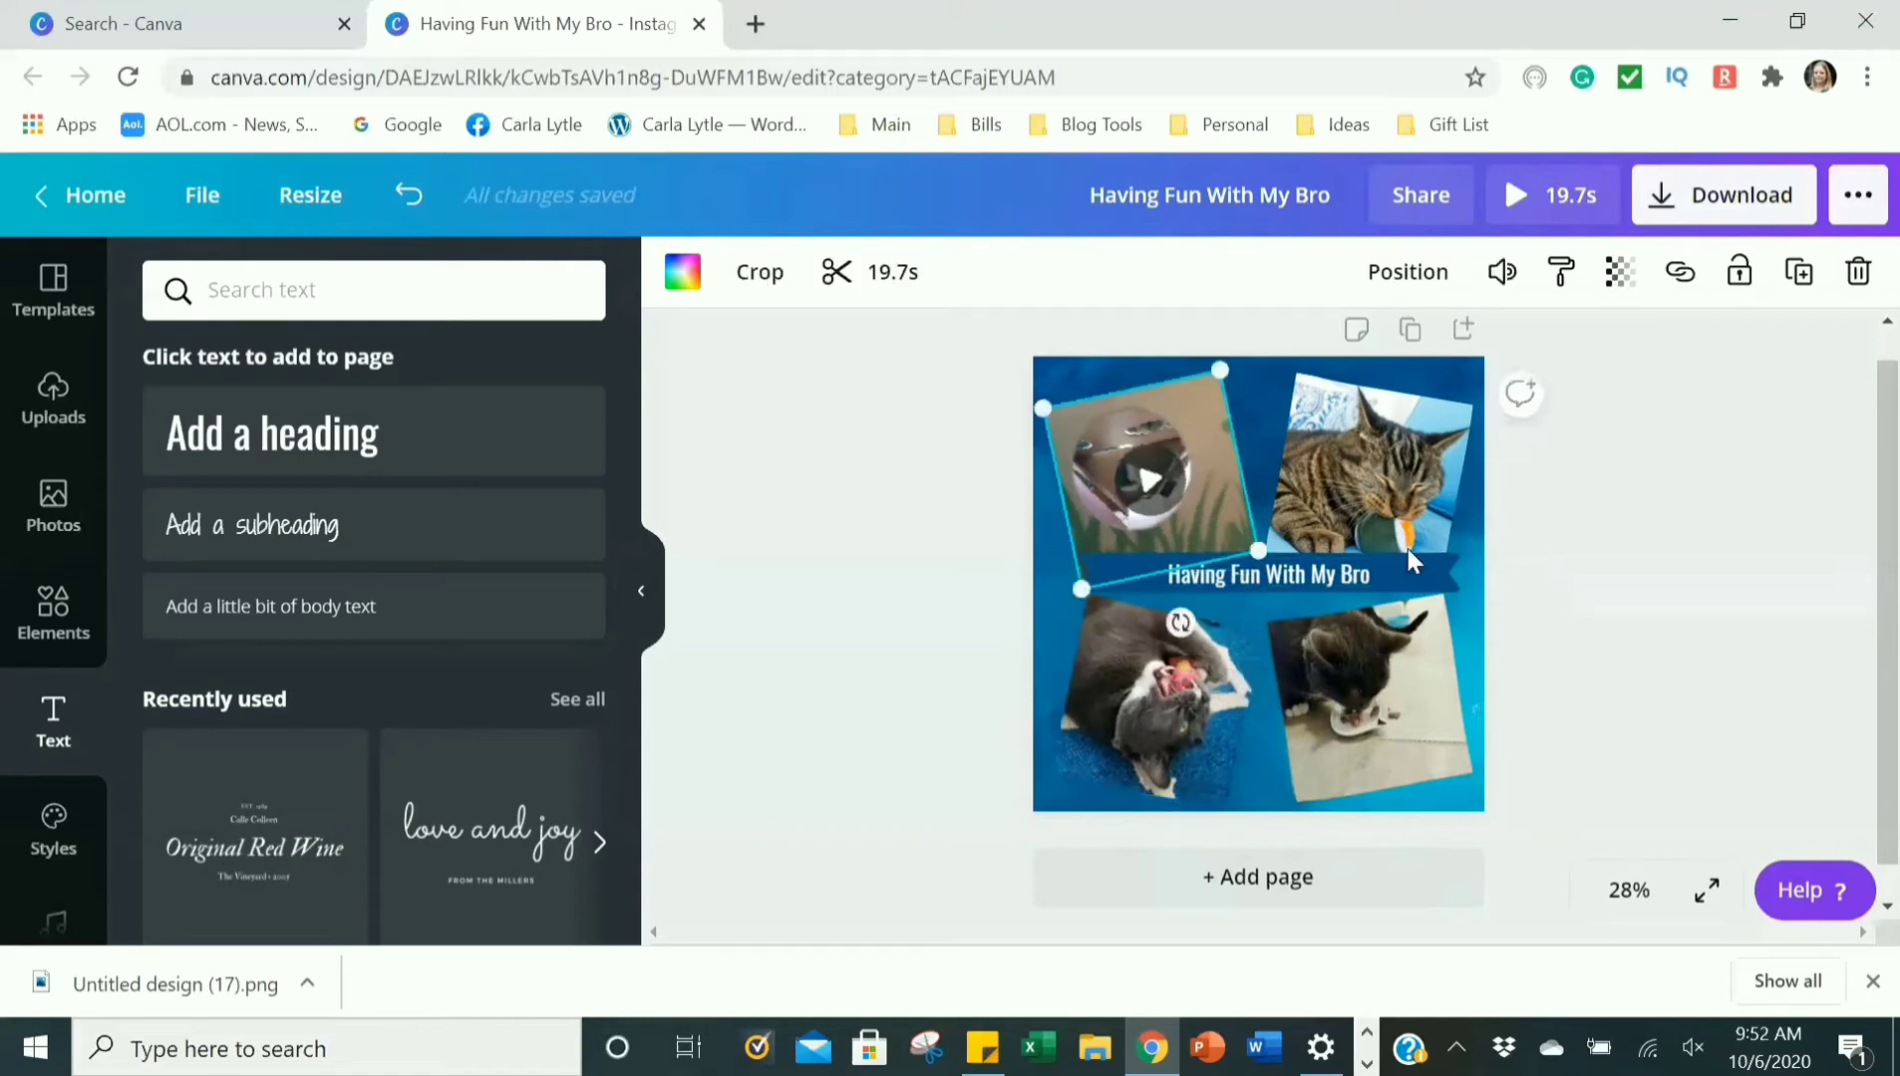
Shift the ribbon banner and its heading slightly down to the vertical center of the page.
{"action": "left_click", "coordinate": [1358, 570]}
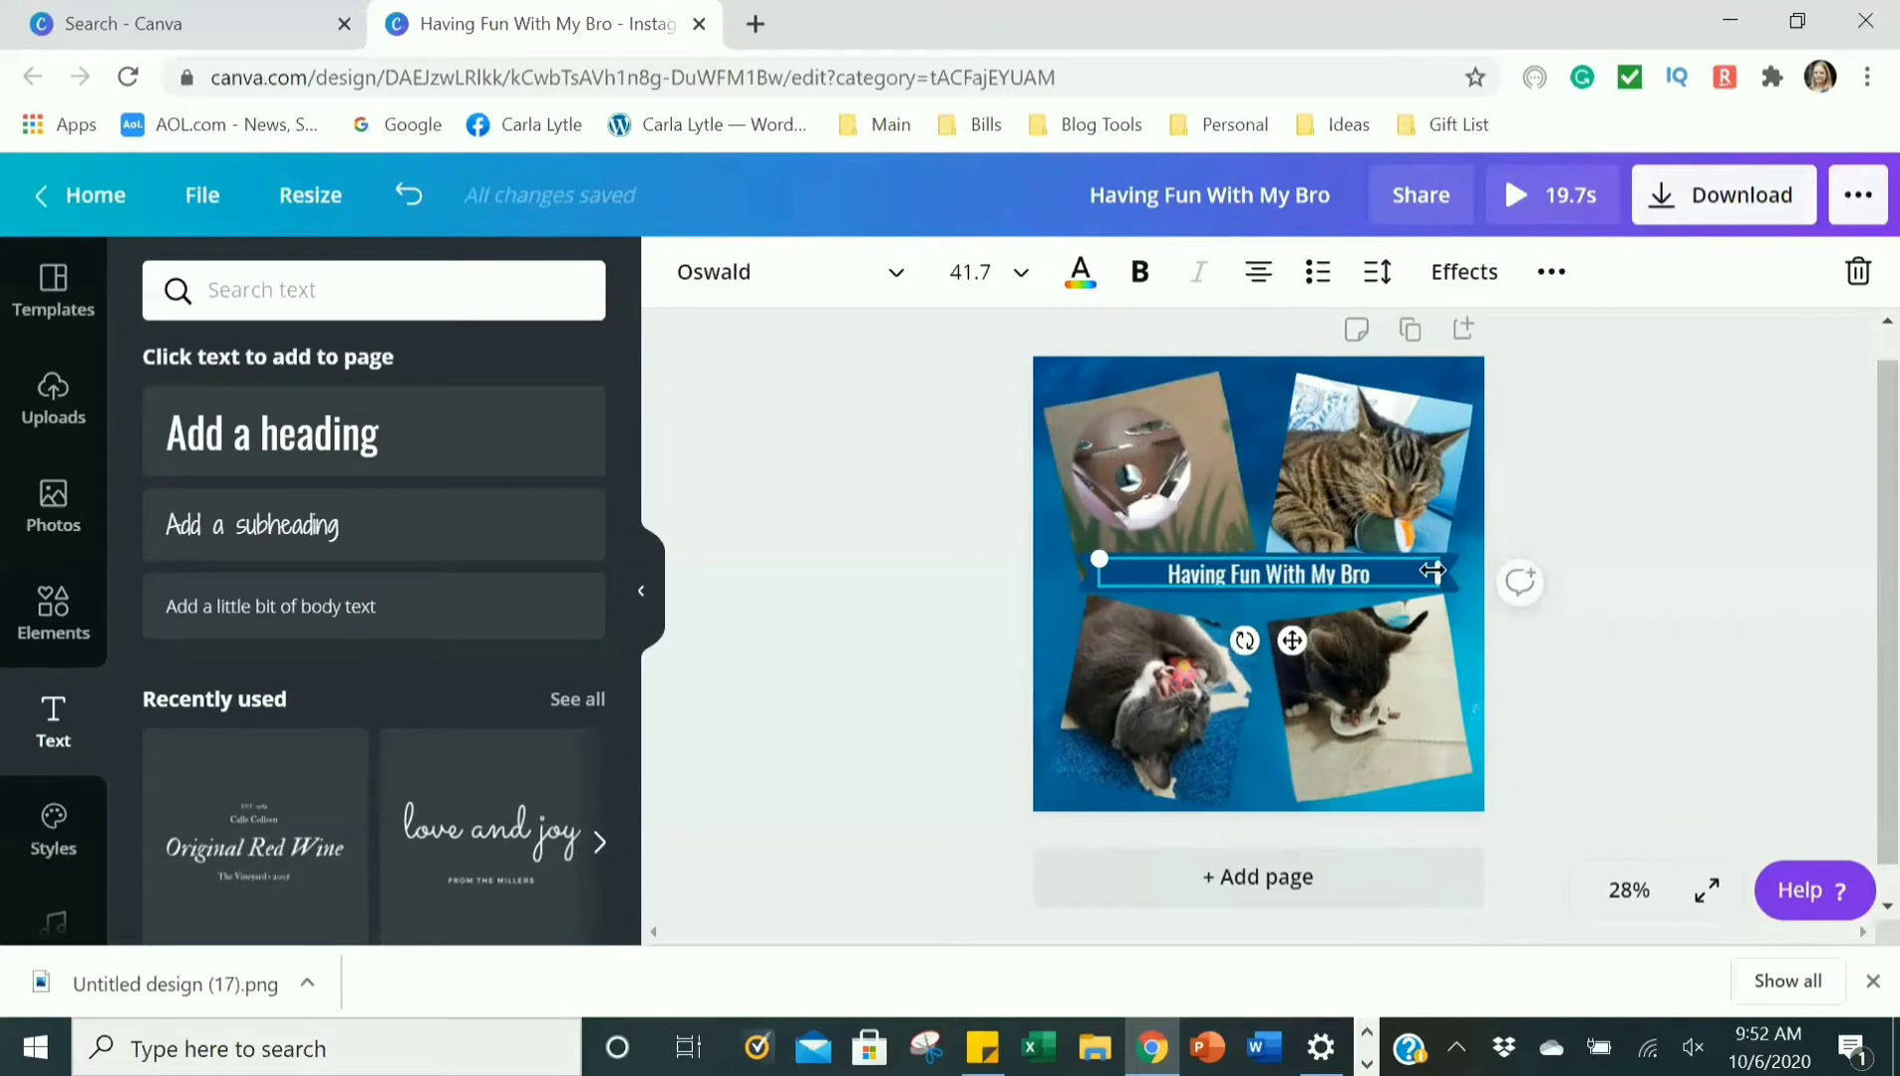
{"action": "left_click", "coordinate": [1089, 596]}
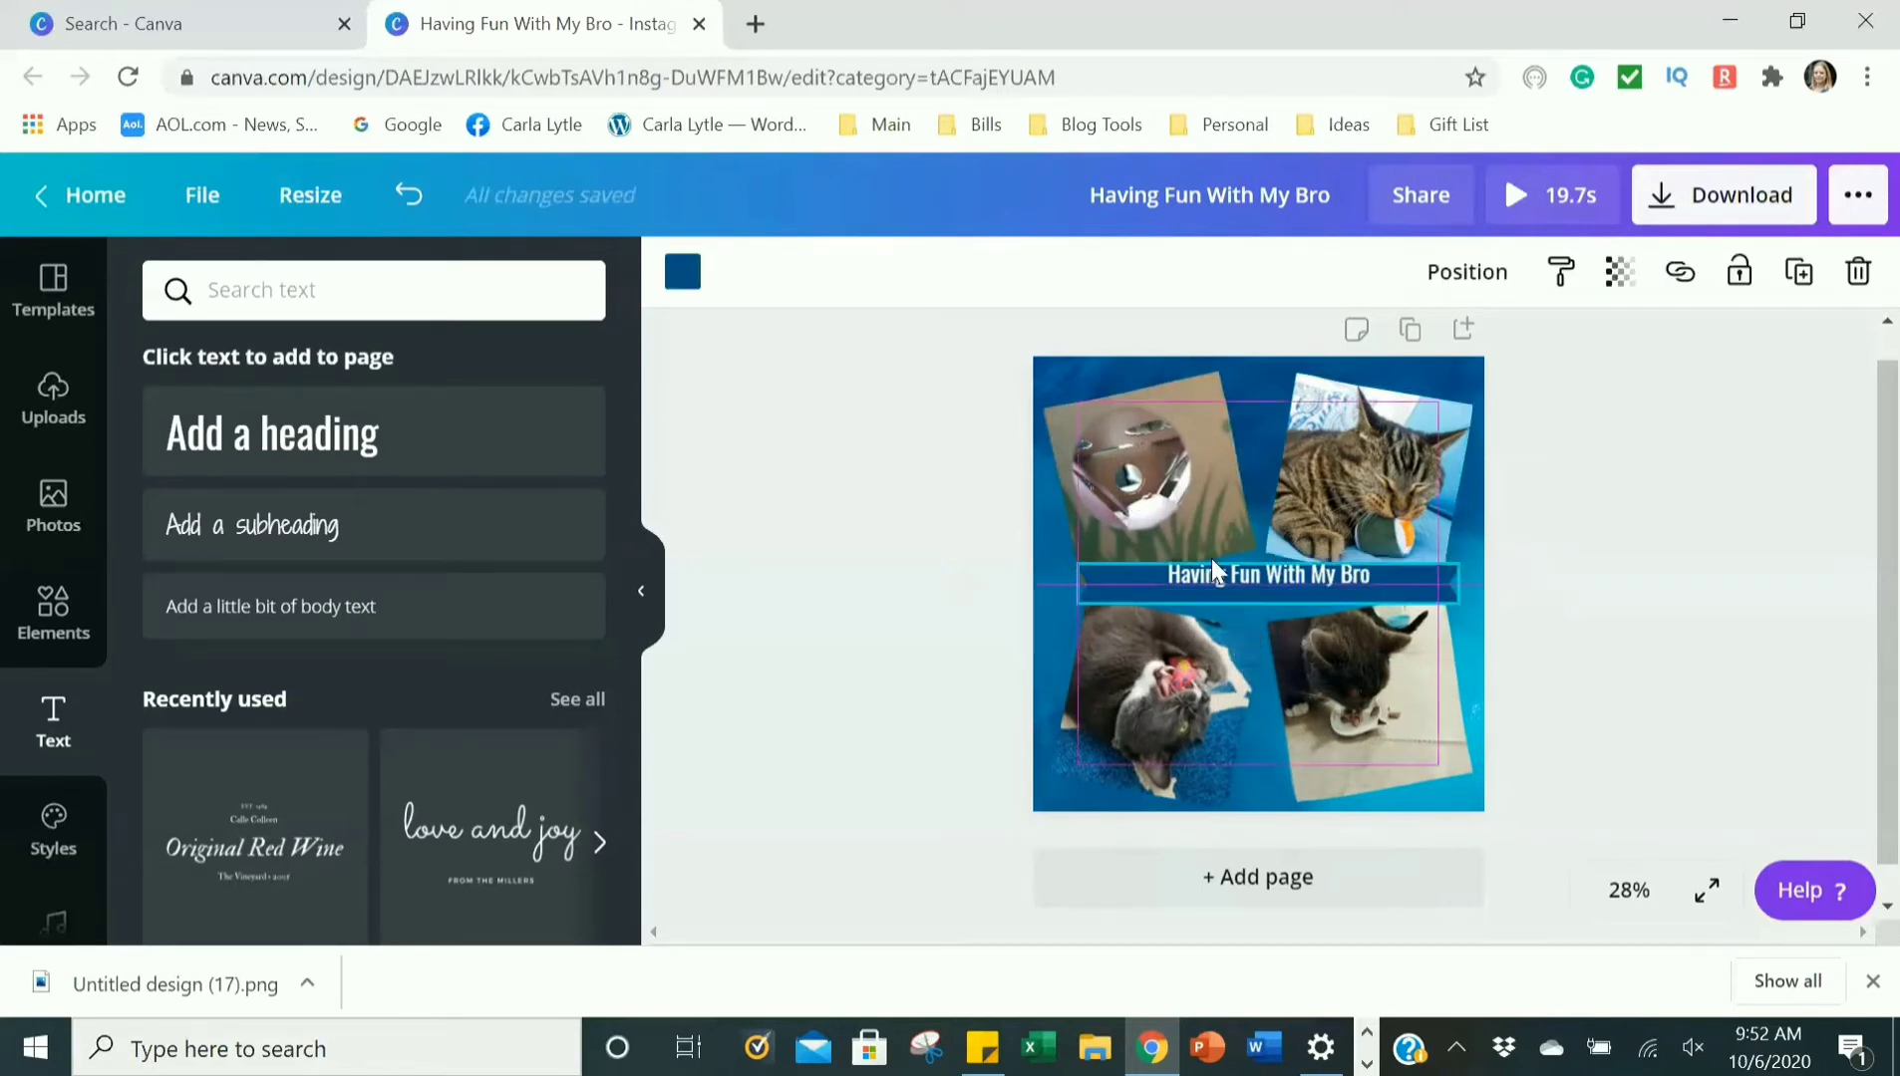
{"action": "left_click_drag", "start_coordinate": [1221, 571], "coordinate": [1225, 582]}
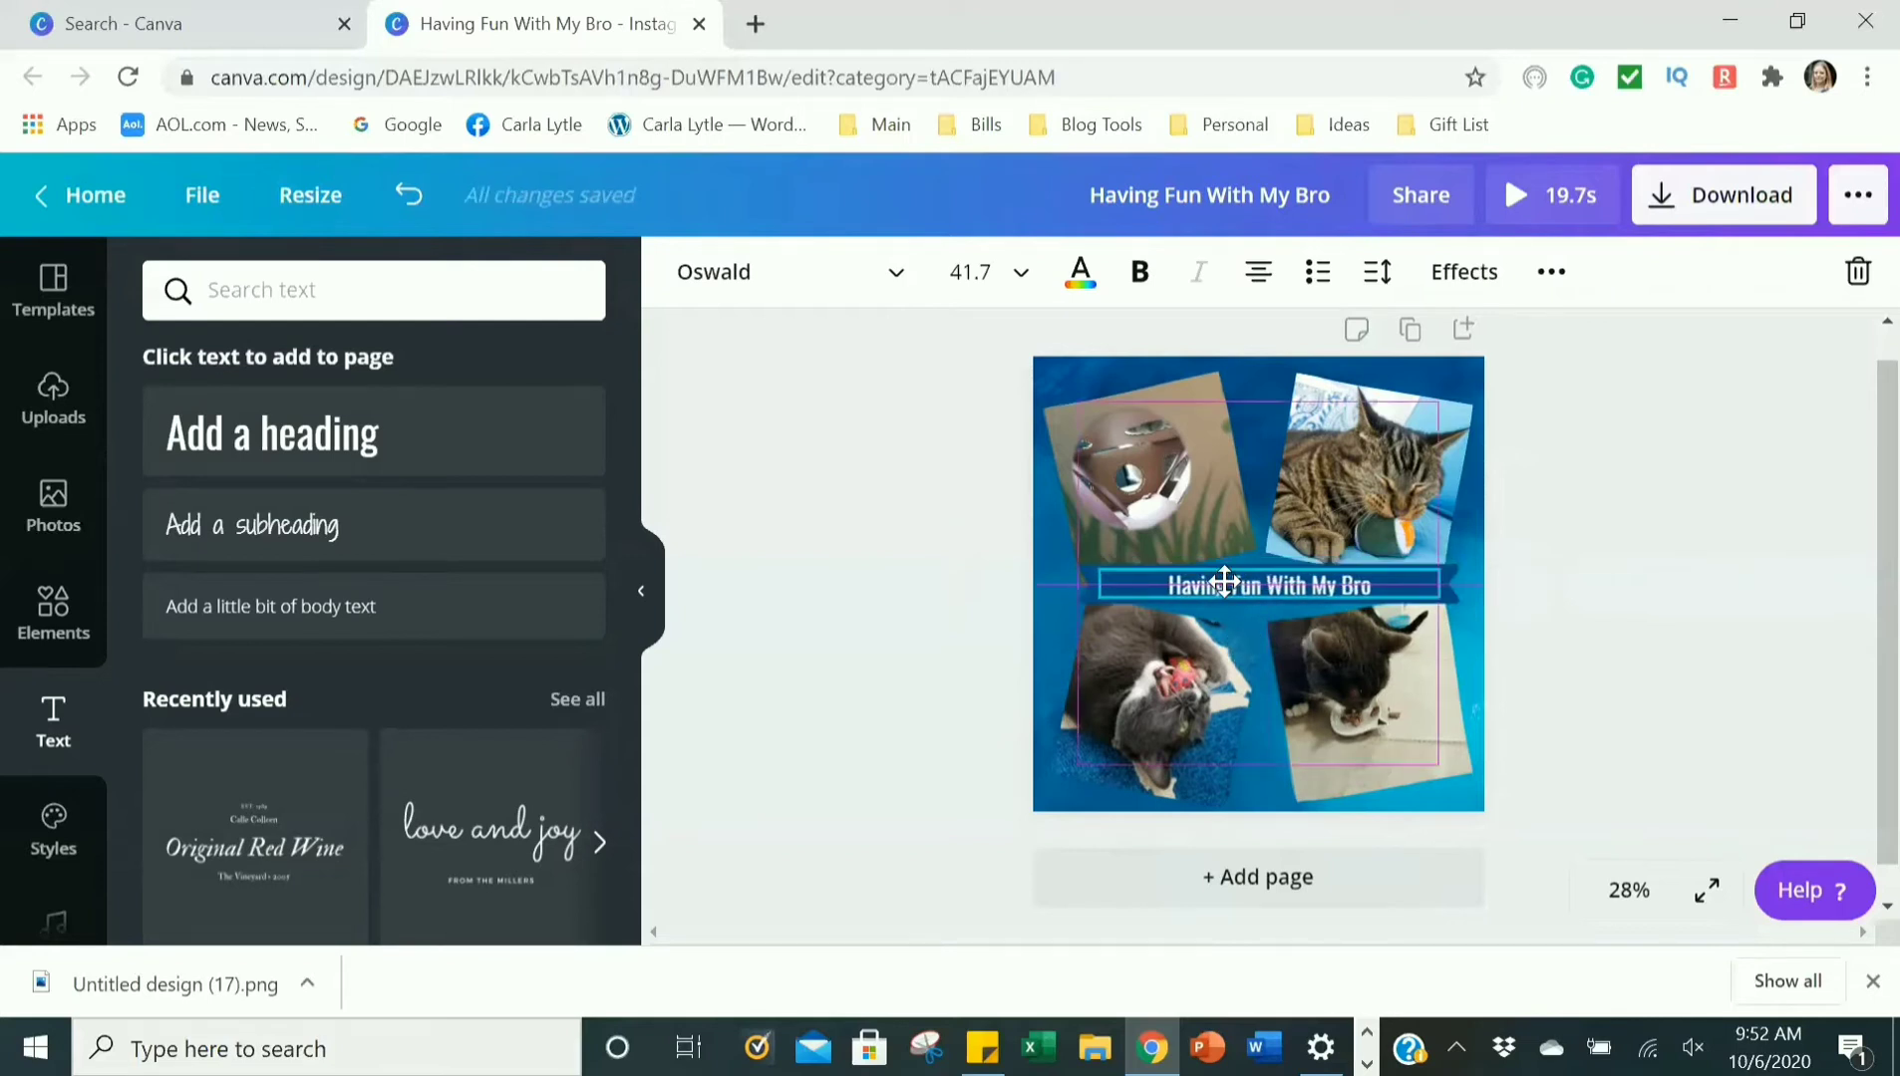
{"action": "left_click", "coordinate": [1535, 578]}
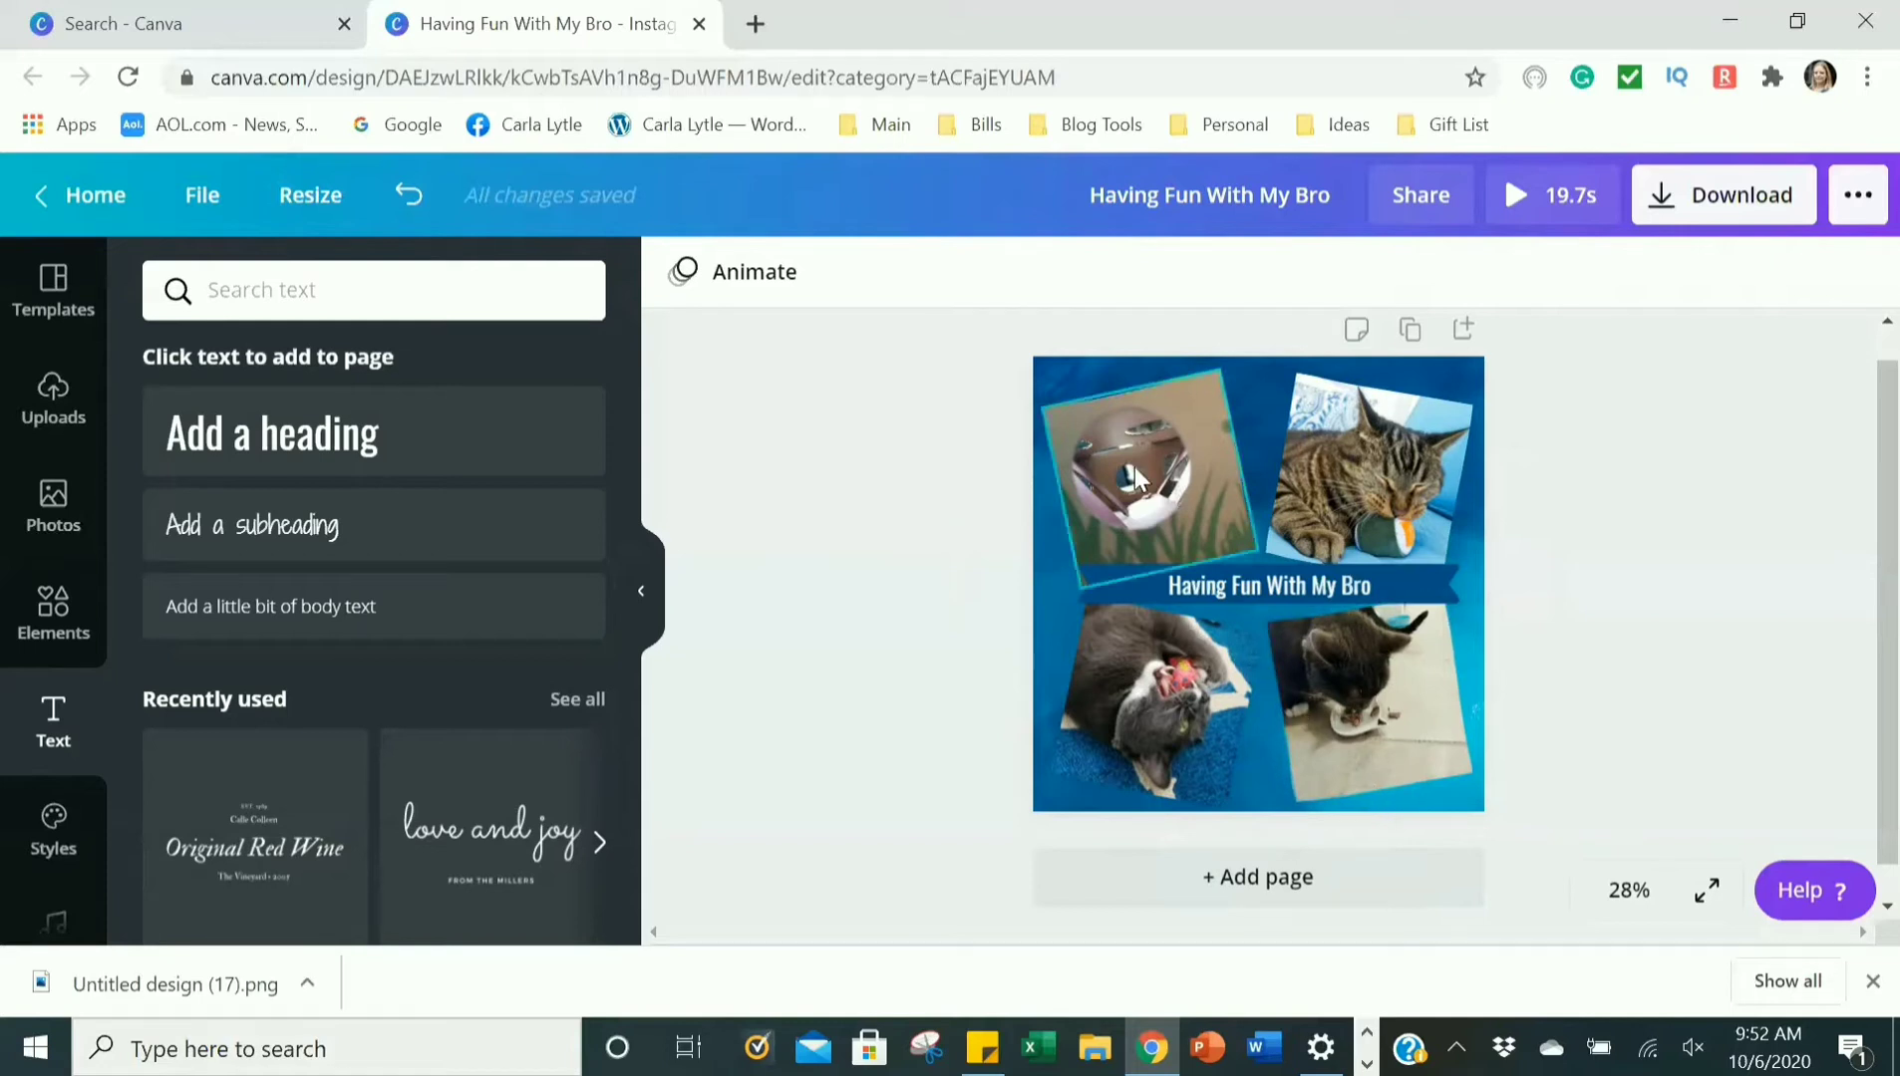
Try the Block animation on the page and switch it to Breathe.
{"action": "left_click", "coordinate": [766, 280]}
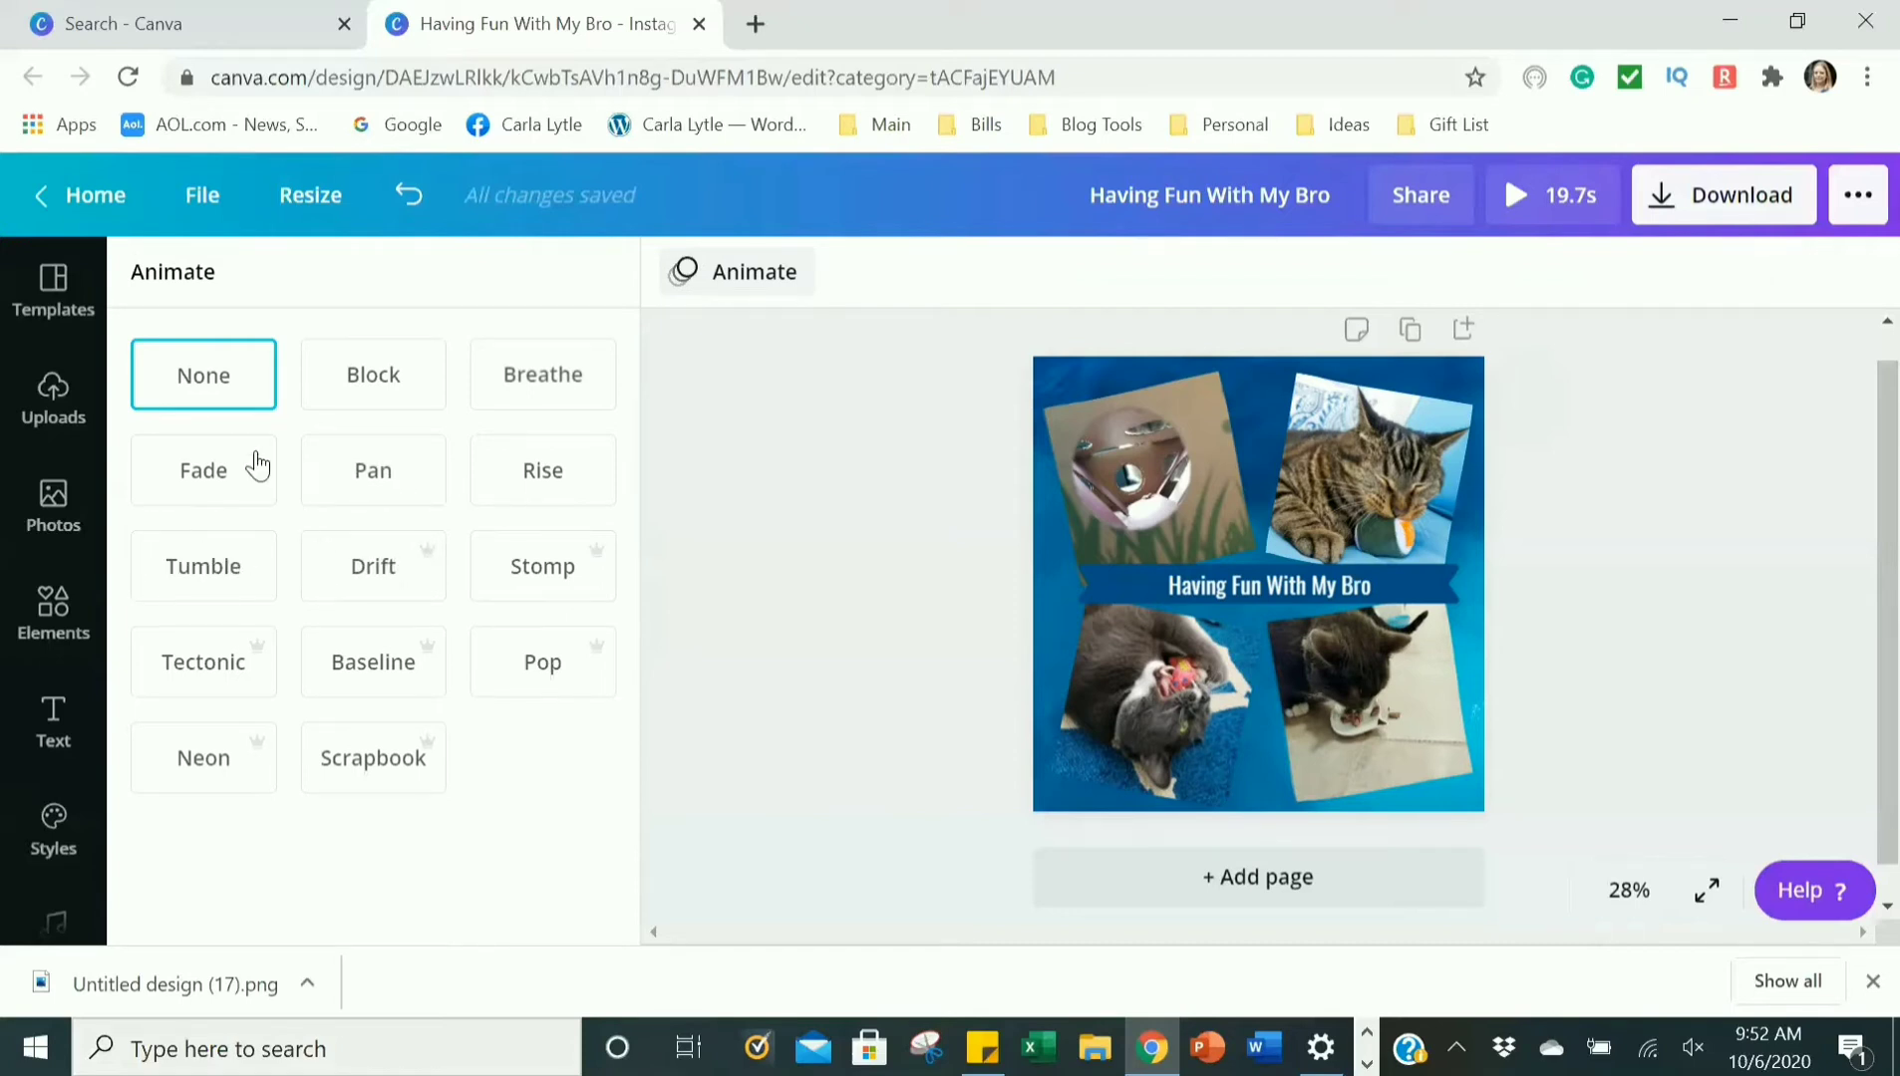
{"action": "left_click", "coordinate": [368, 396]}
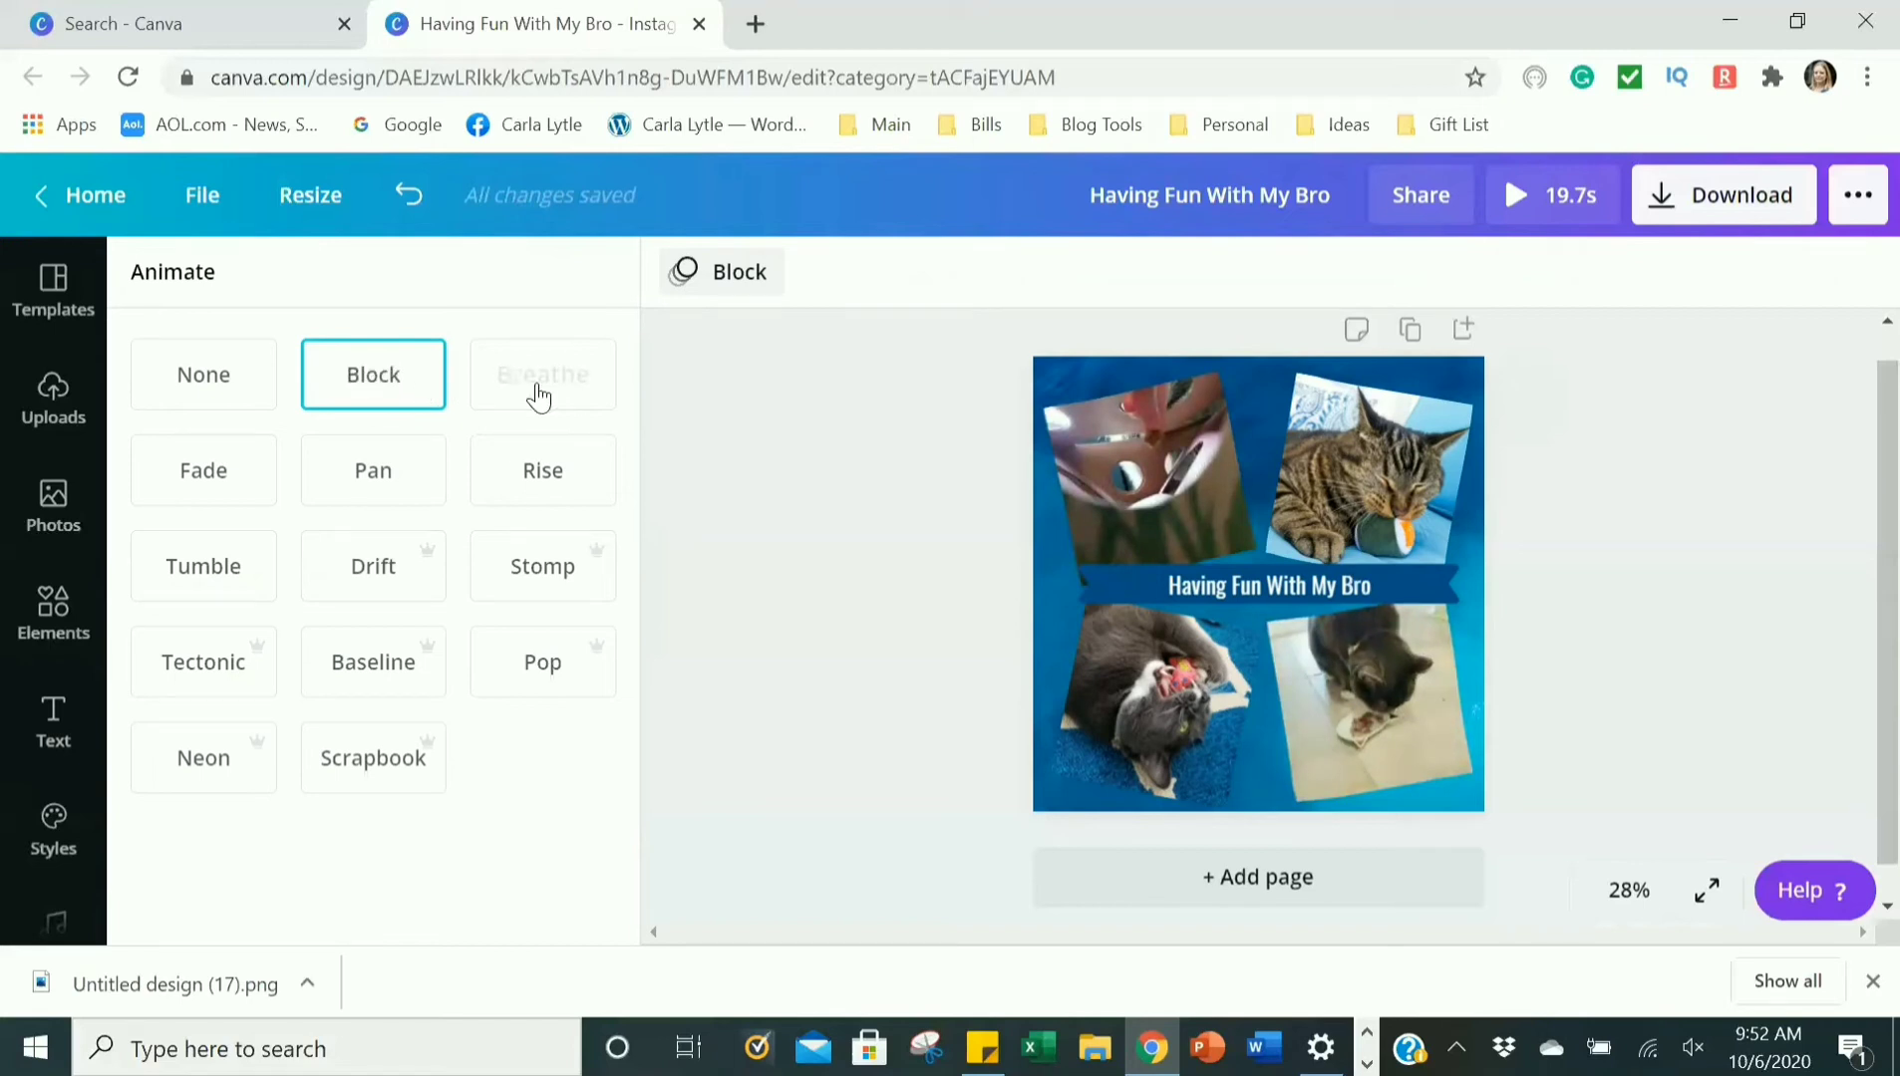
{"action": "left_click", "coordinate": [586, 403]}
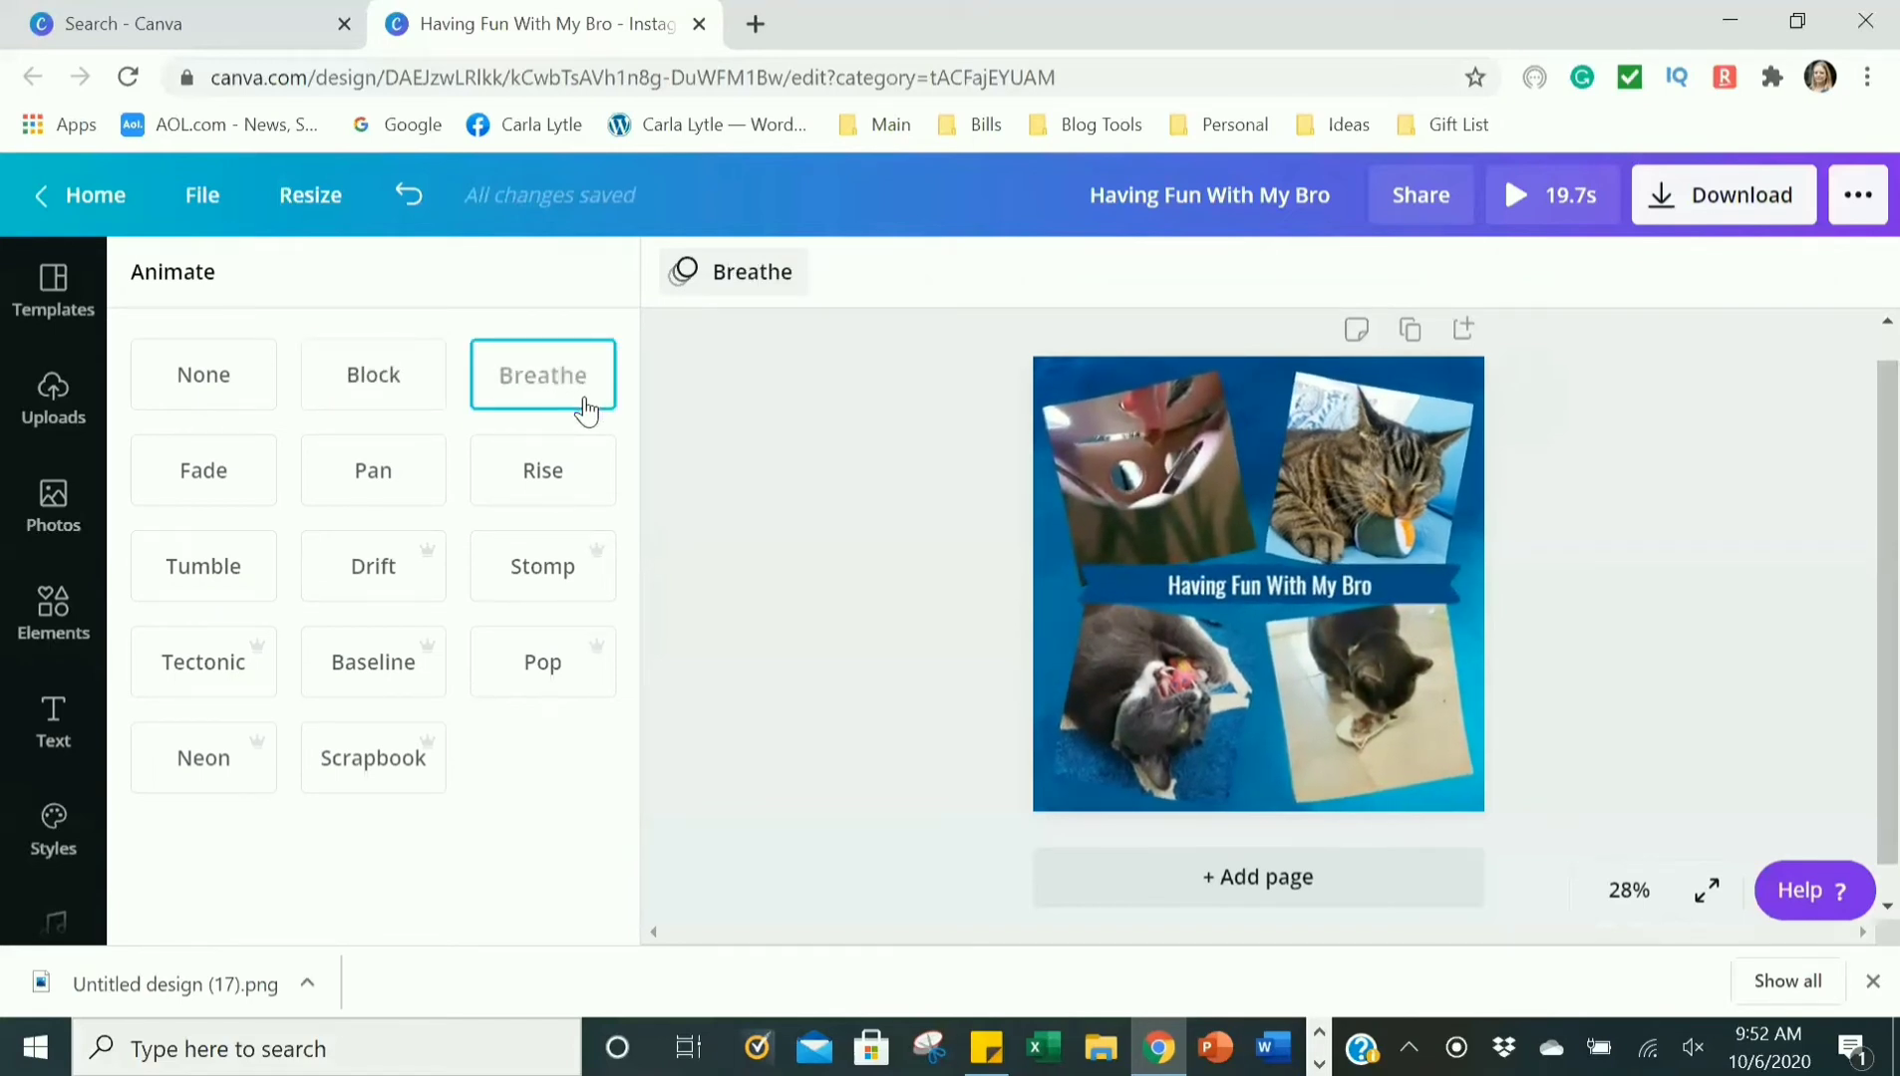
Try the Fade, Pan and Rise animations on the page and switch it to Tumble.
{"action": "left_click", "coordinate": [189, 495]}
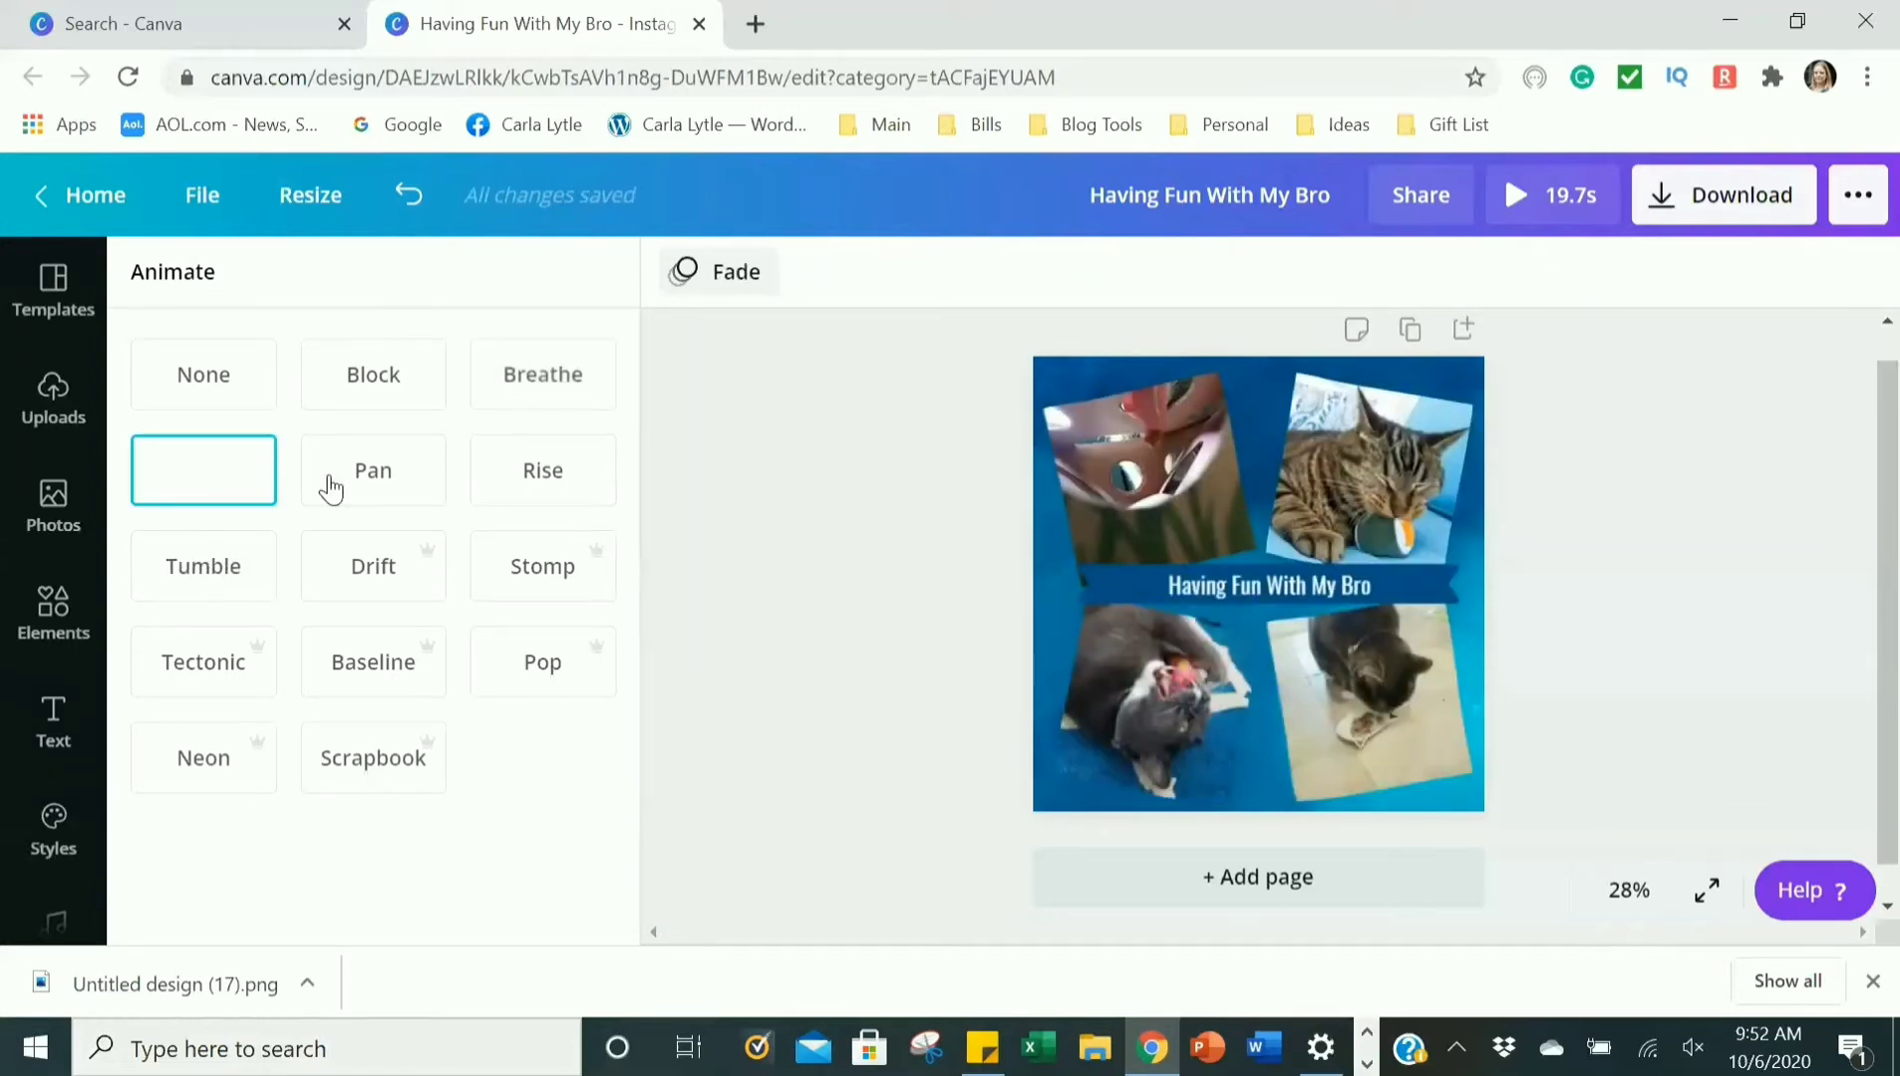
{"action": "left_click", "coordinate": [390, 482]}
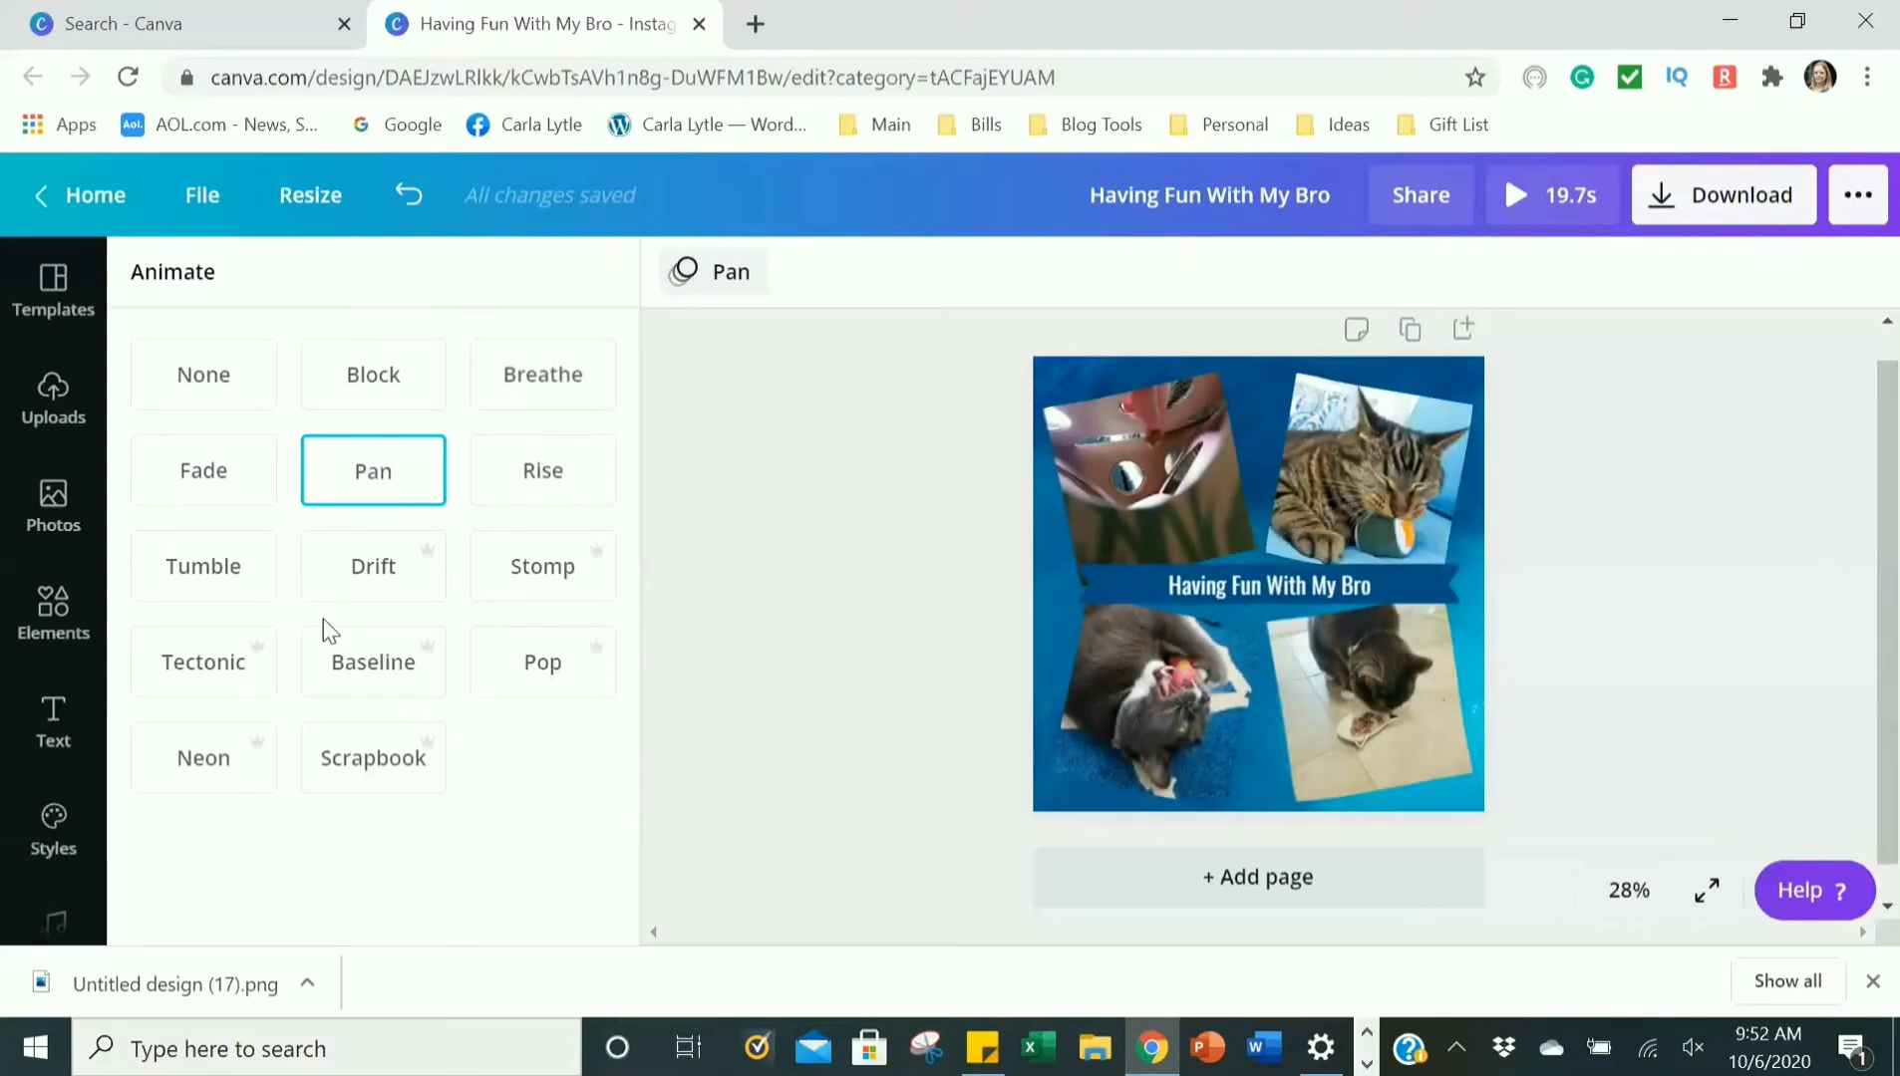
{"action": "left_click", "coordinate": [535, 492]}
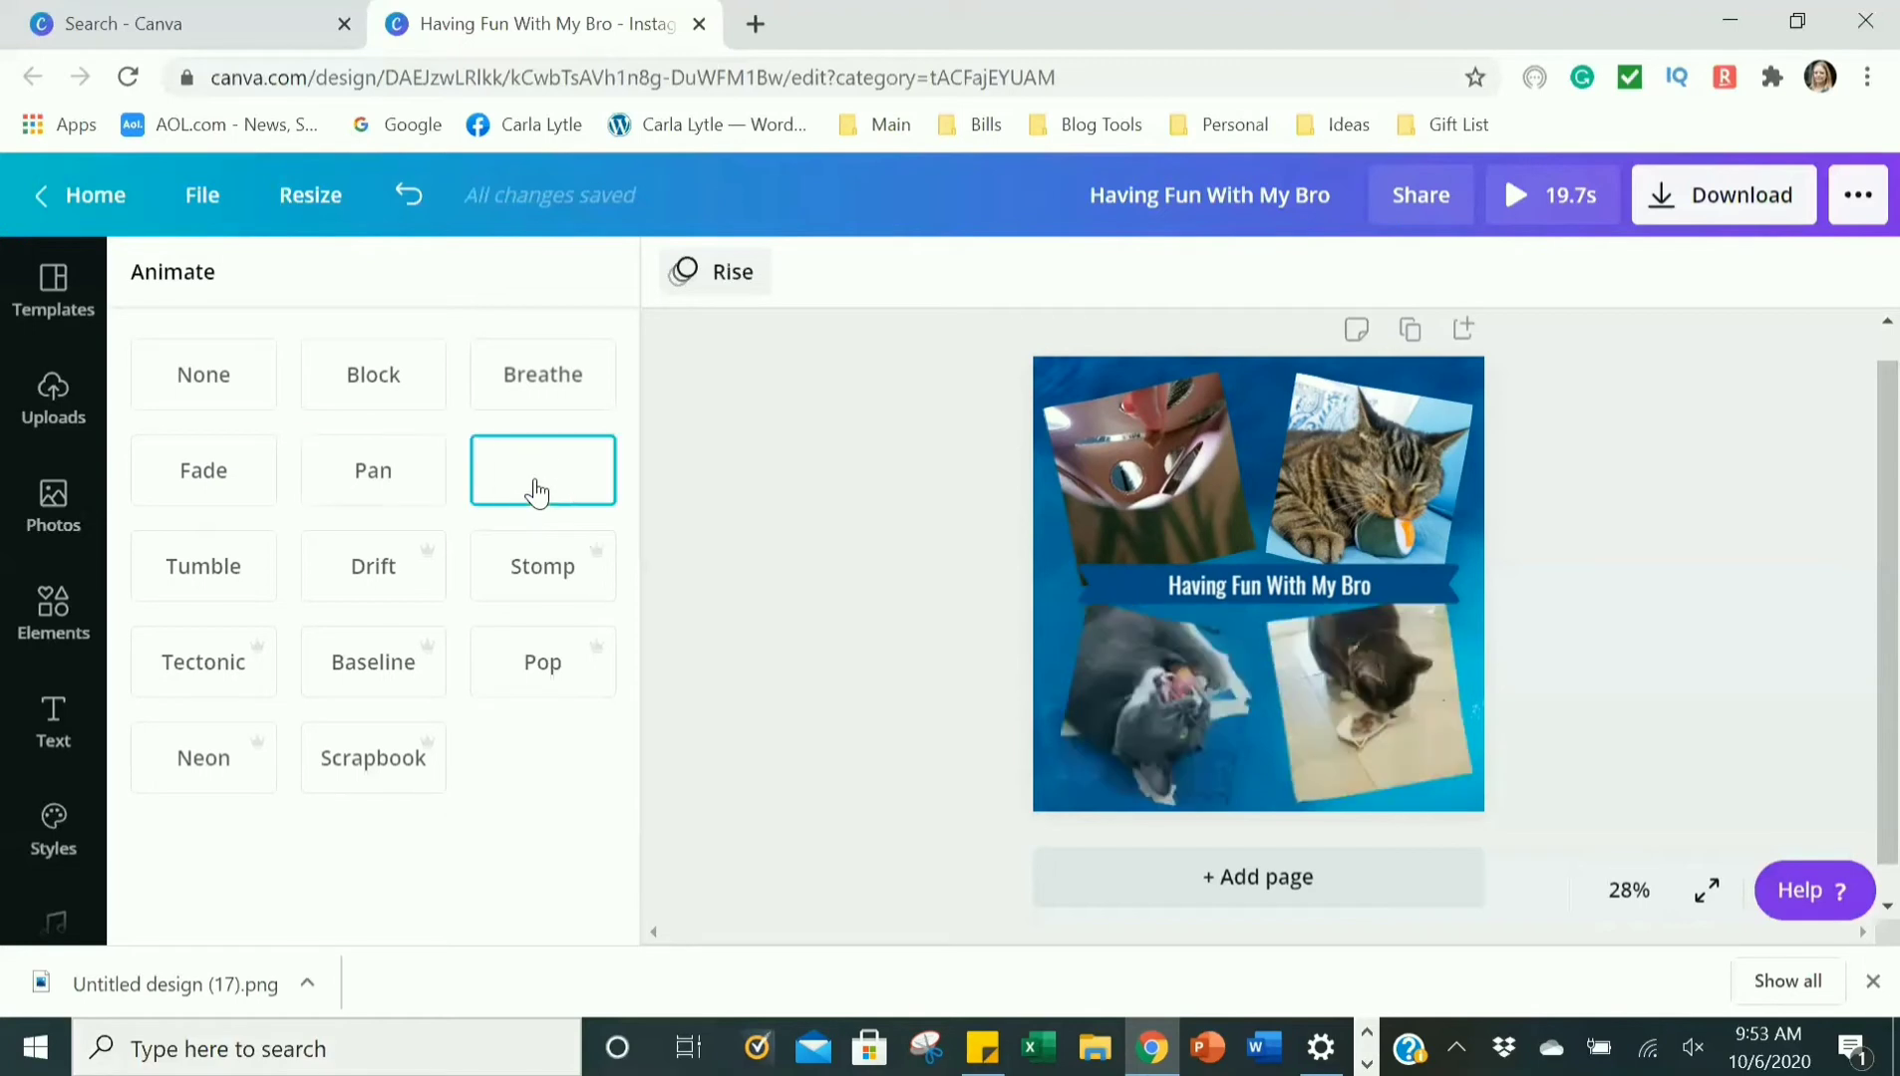
{"action": "left_click", "coordinate": [216, 571]}
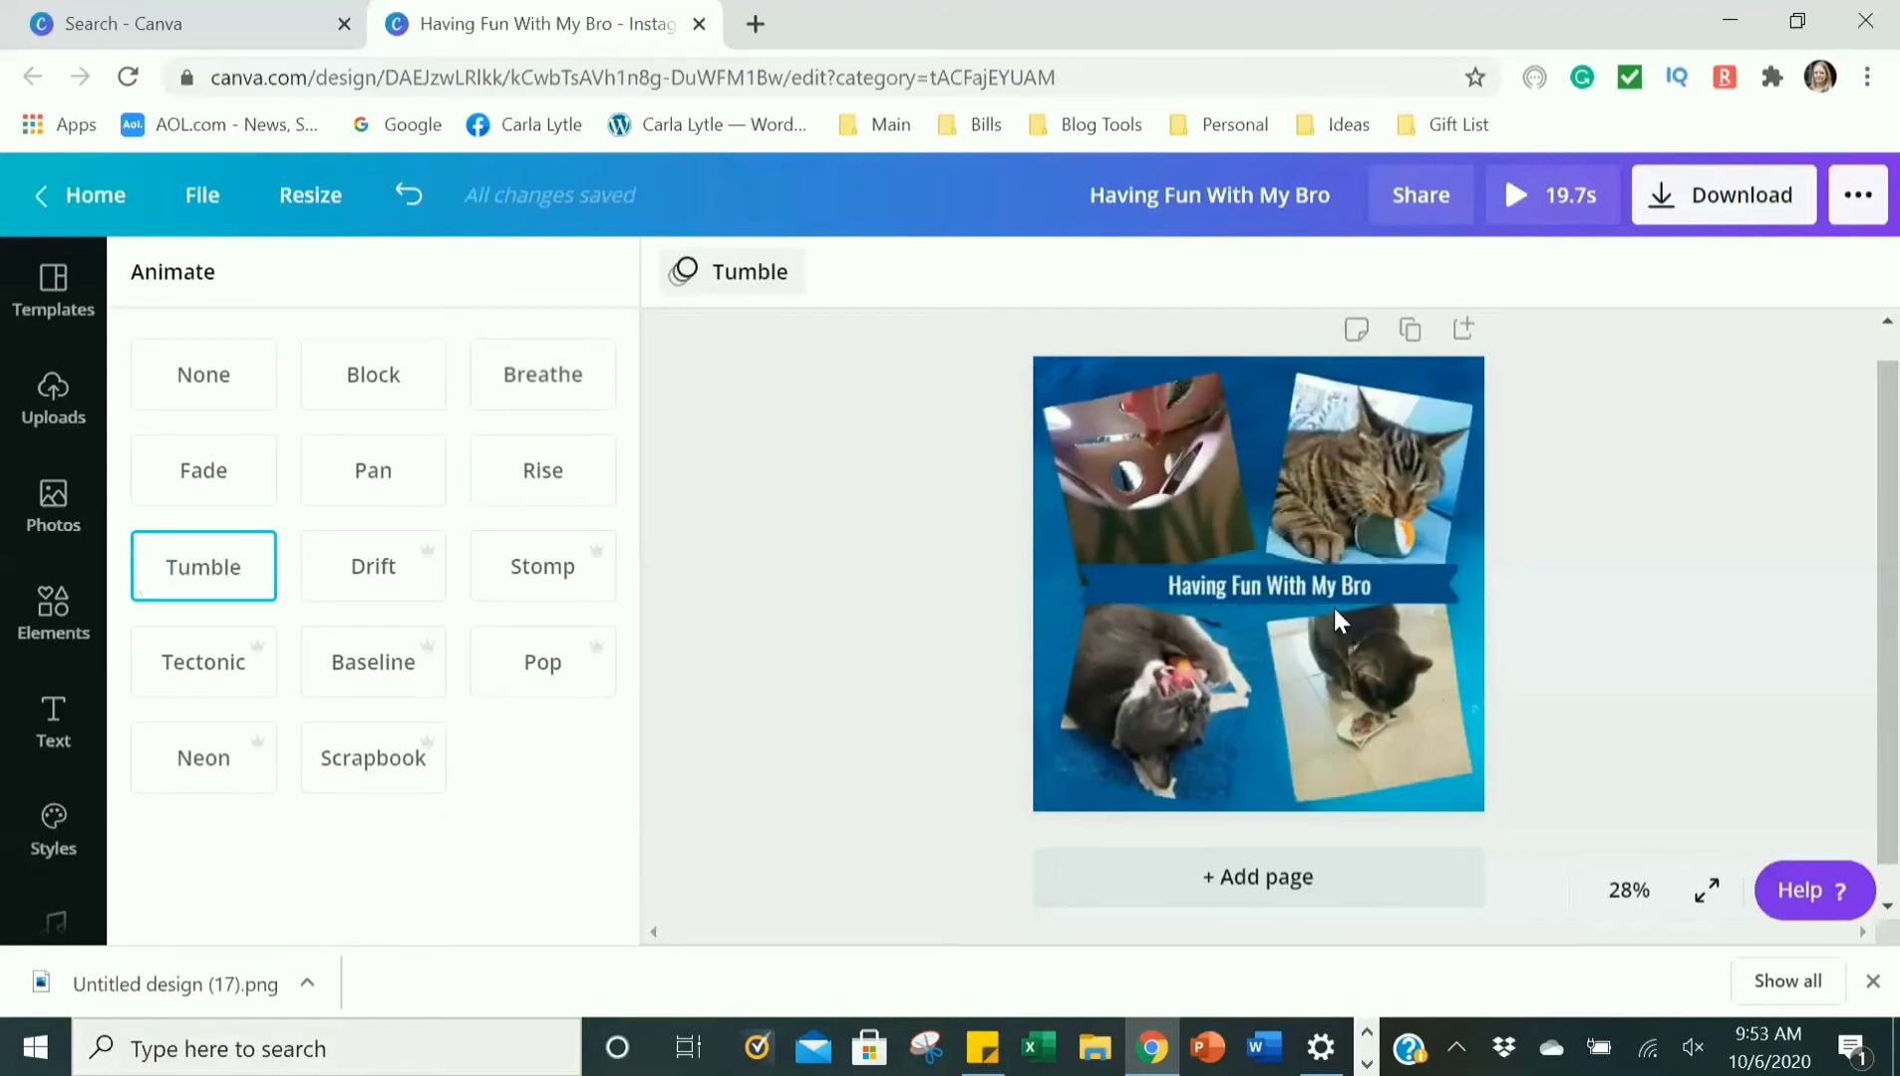
{"action": "left_click", "coordinate": [797, 545]}
Replace the upper-left video with the uploaded photo of the tabby lying on planks and the lower-right one with the gray cat and spider toy.
{"action": "left_click", "coordinate": [55, 399]}
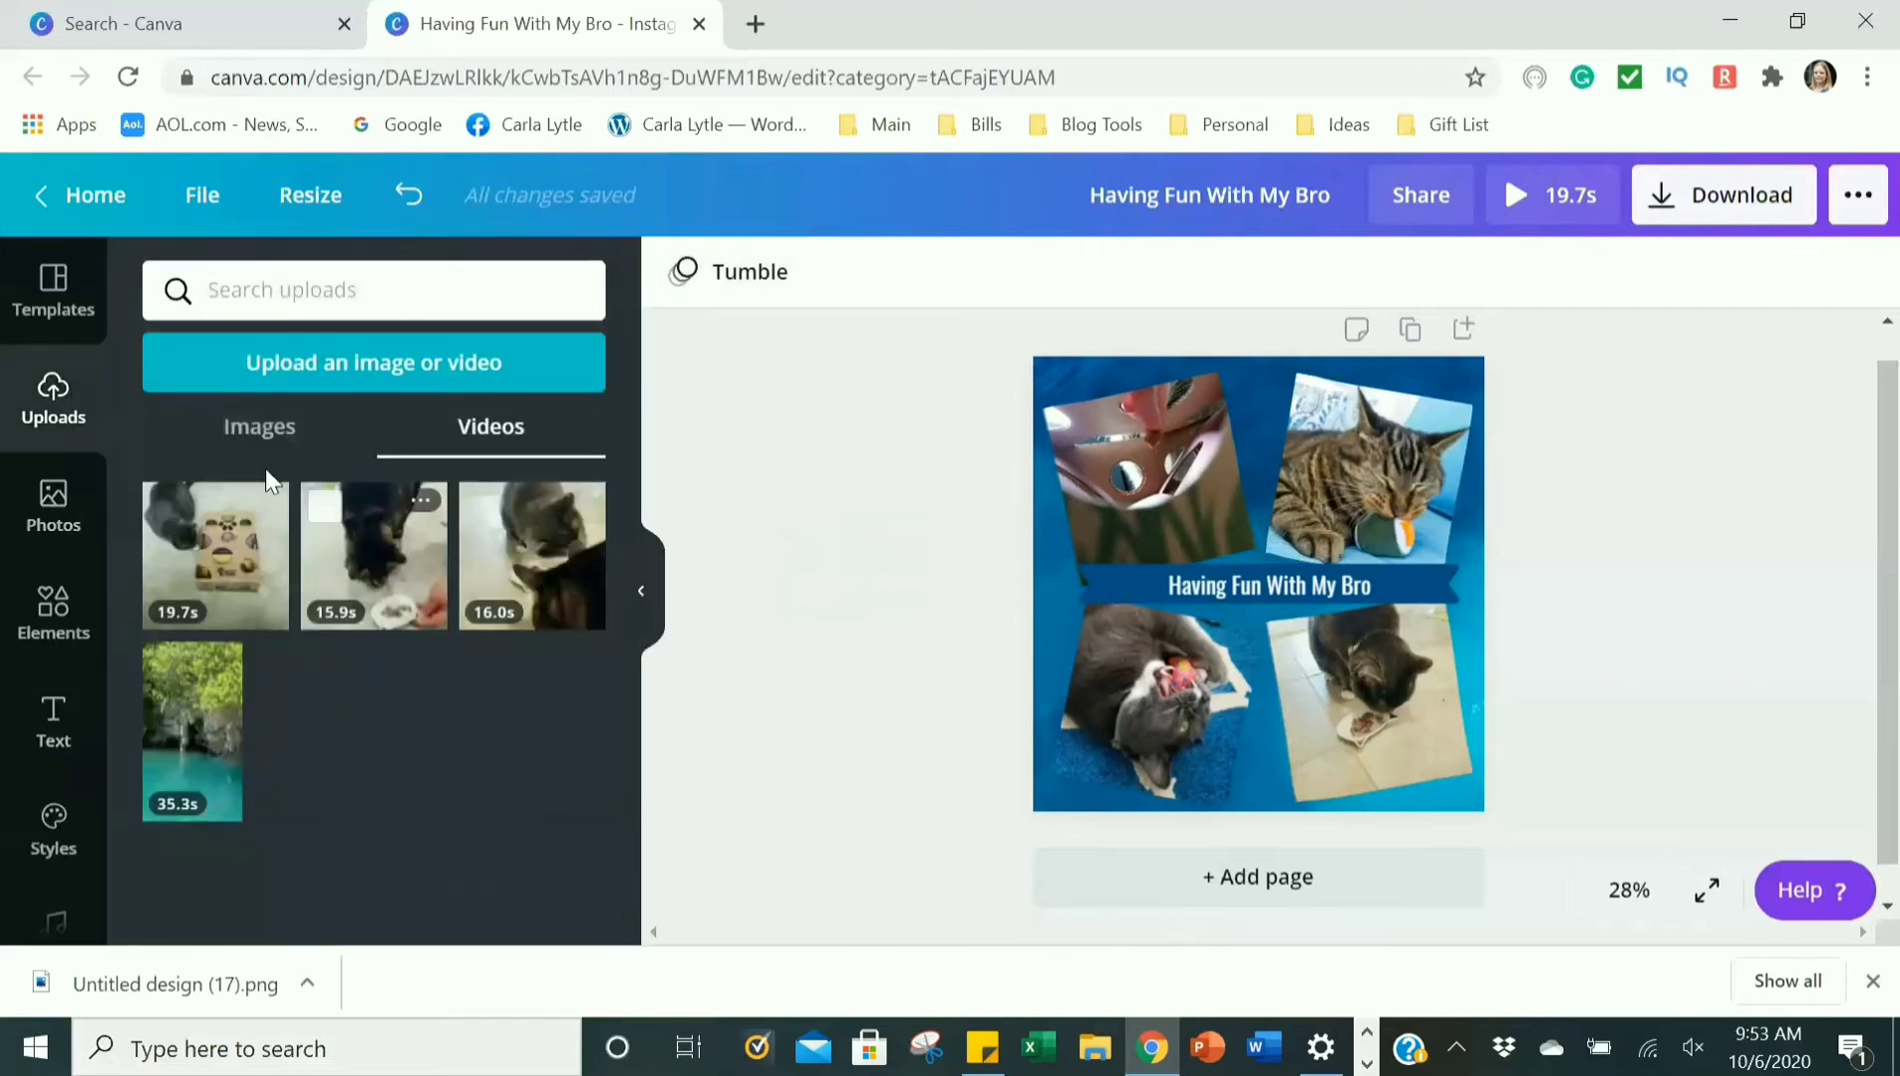
{"action": "left_click", "coordinate": [265, 438]}
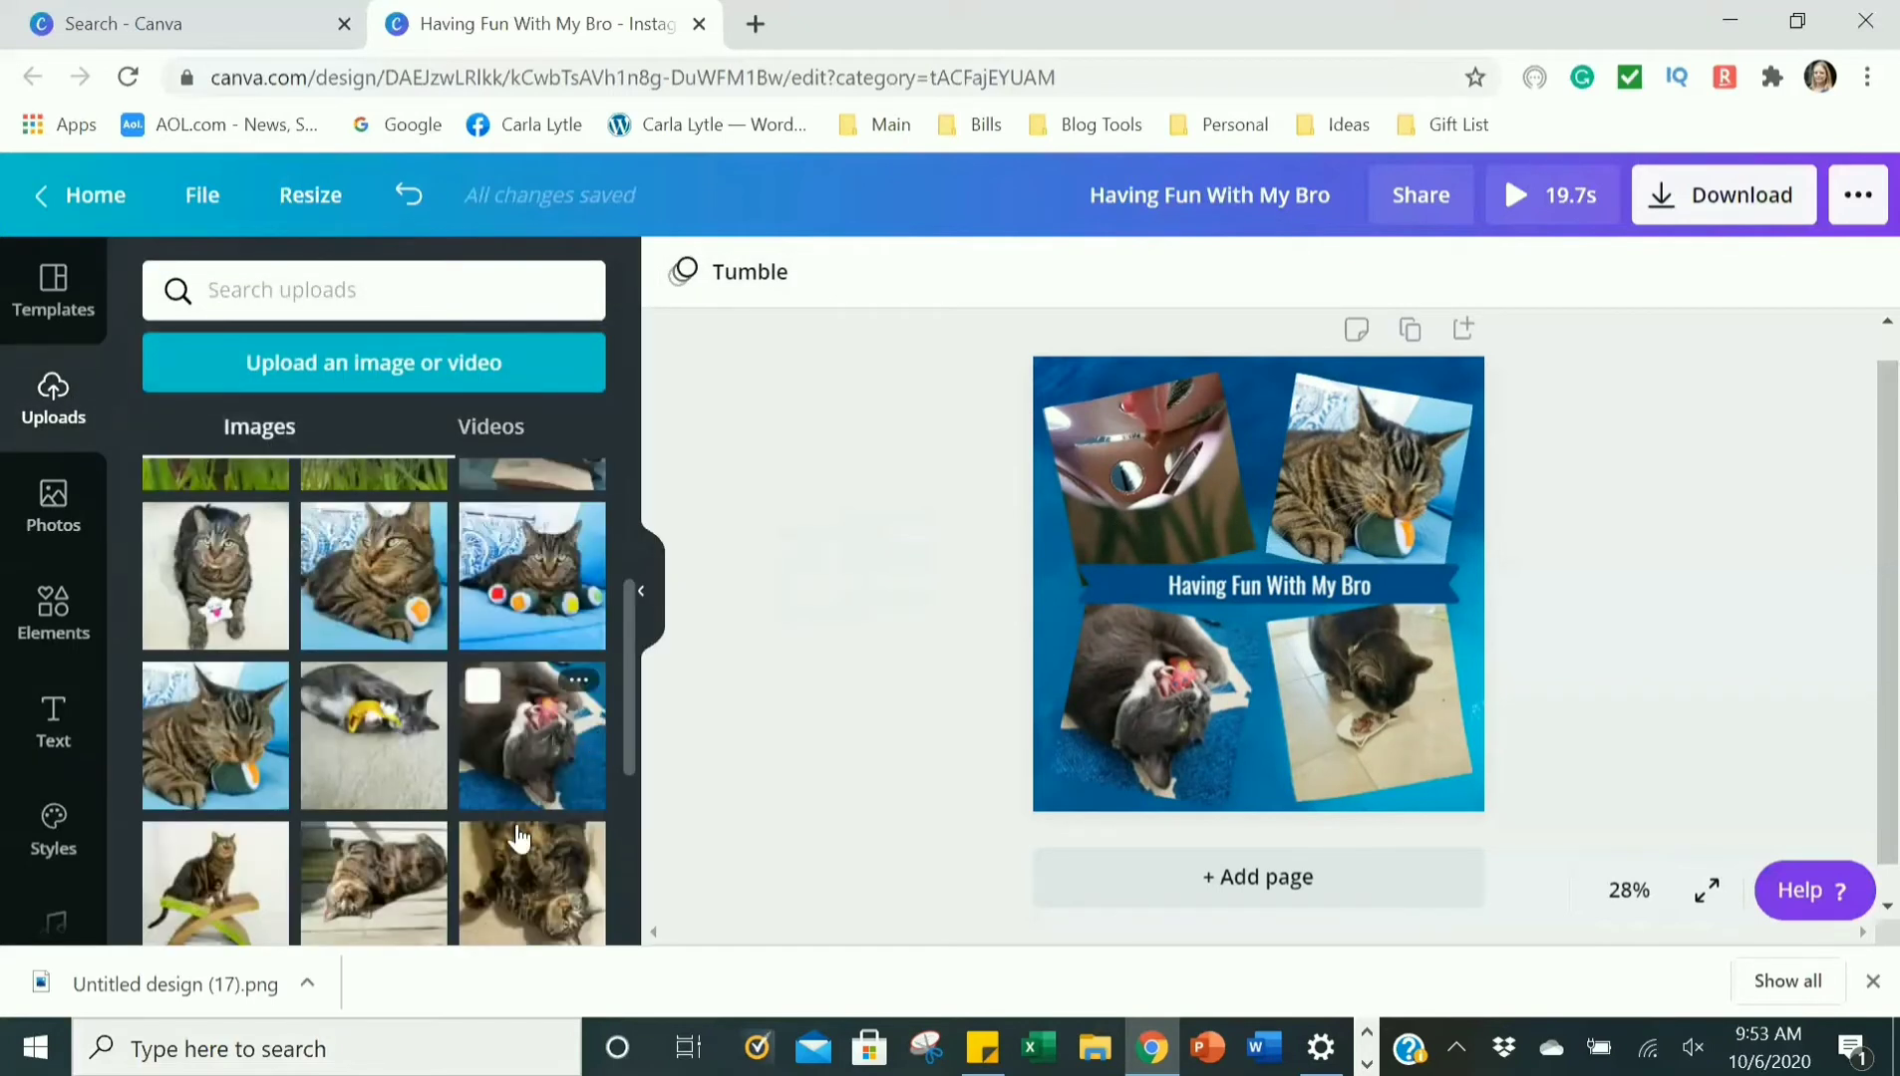
{"action": "left_click_drag", "start_coordinate": [368, 867], "coordinate": [1129, 435]}
{"action": "scroll", "coordinate": [326, 822], "scroll_direction": "down", "scroll_amount": 2}
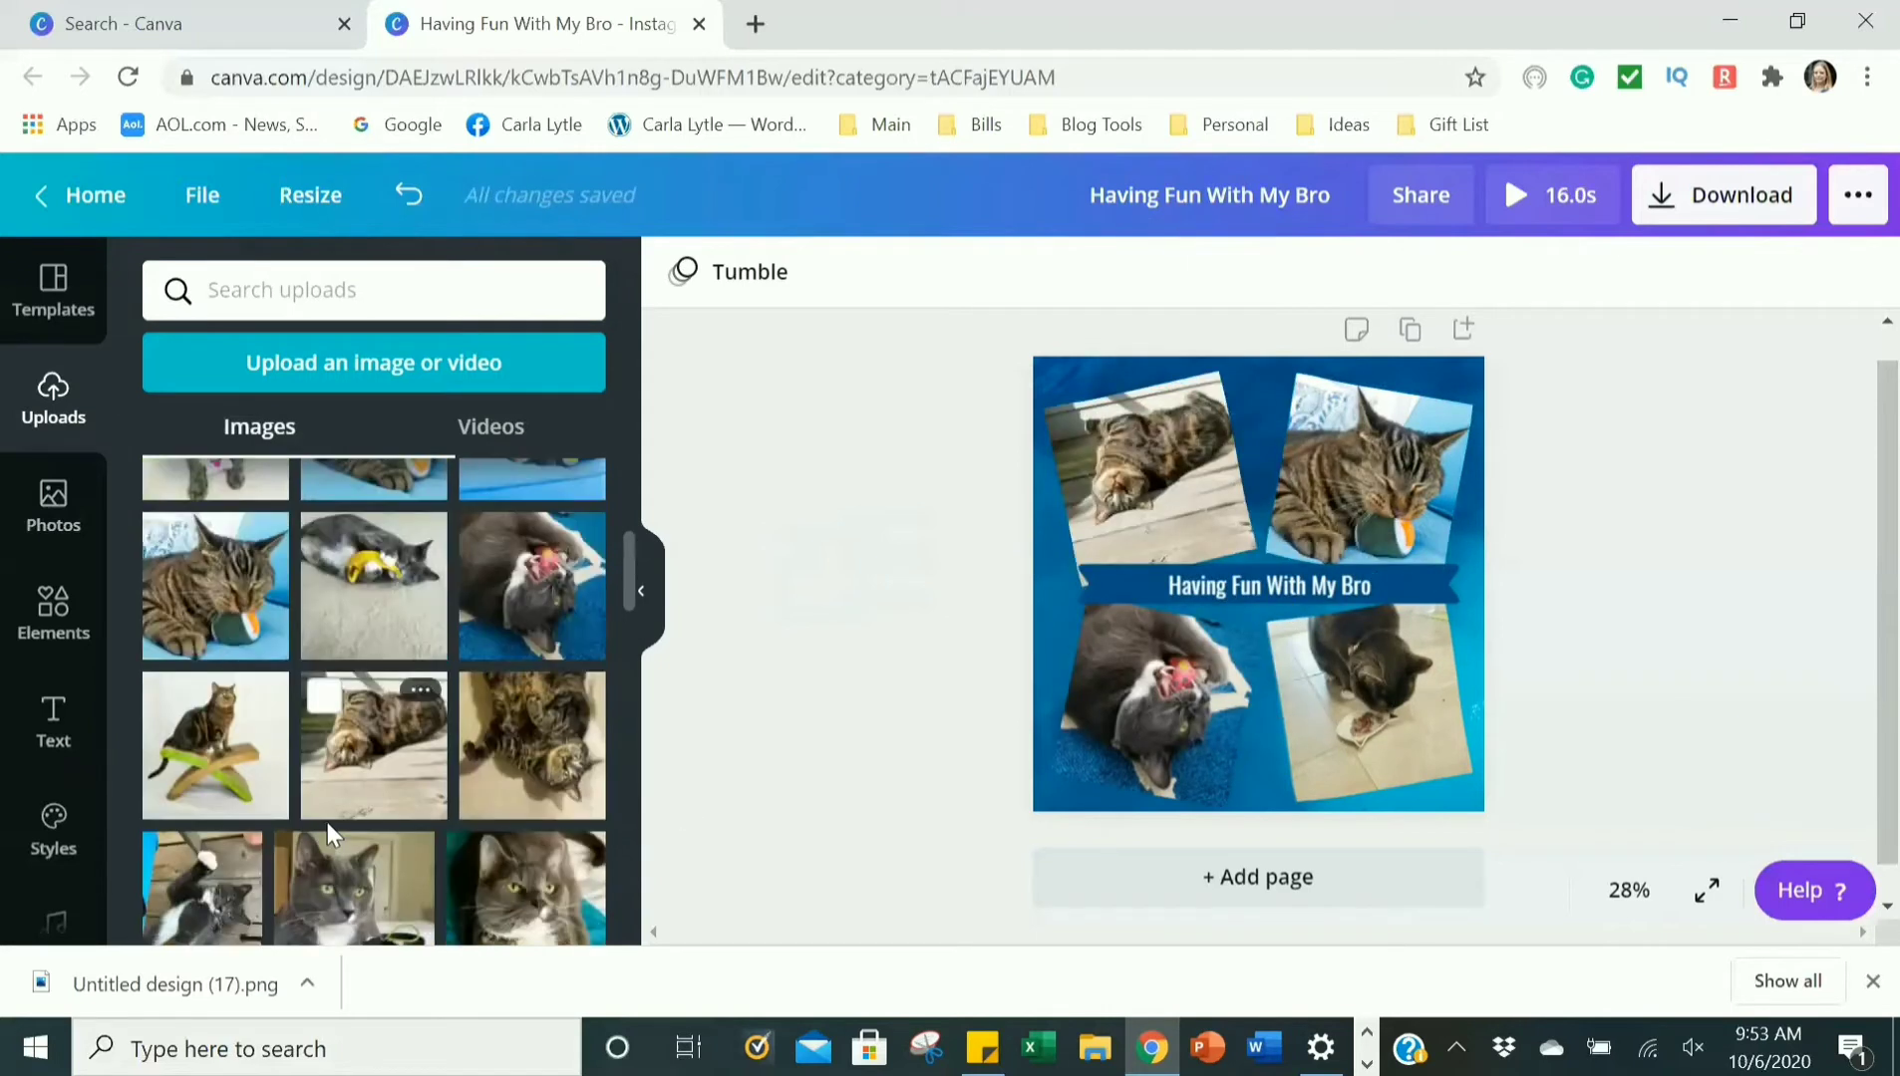
{"action": "scroll", "coordinate": [326, 822], "scroll_direction": "down", "scroll_amount": 2}
{"action": "left_click_drag", "start_coordinate": [420, 722], "coordinate": [1466, 696]}
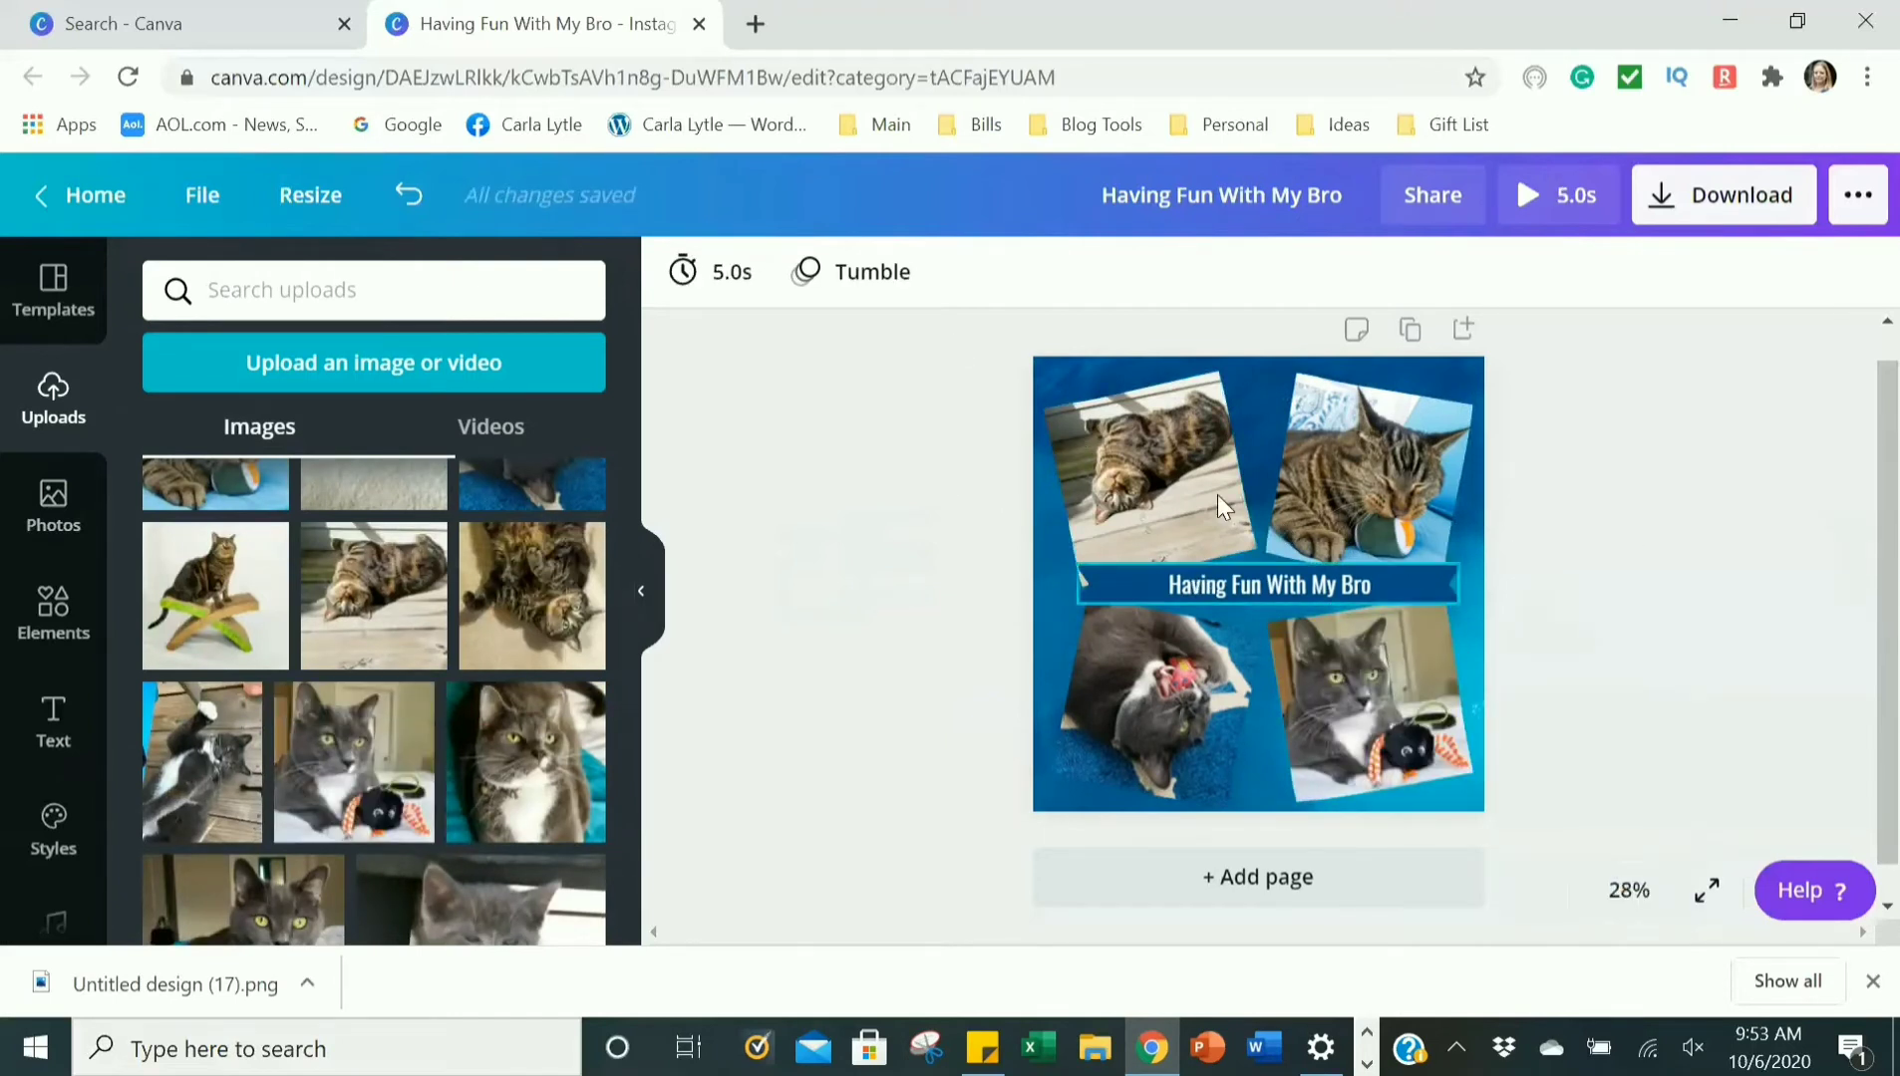
Extend the page timing to 30.0 seconds and reduce it to 22.5 seconds.
{"action": "left_click", "coordinate": [820, 295]}
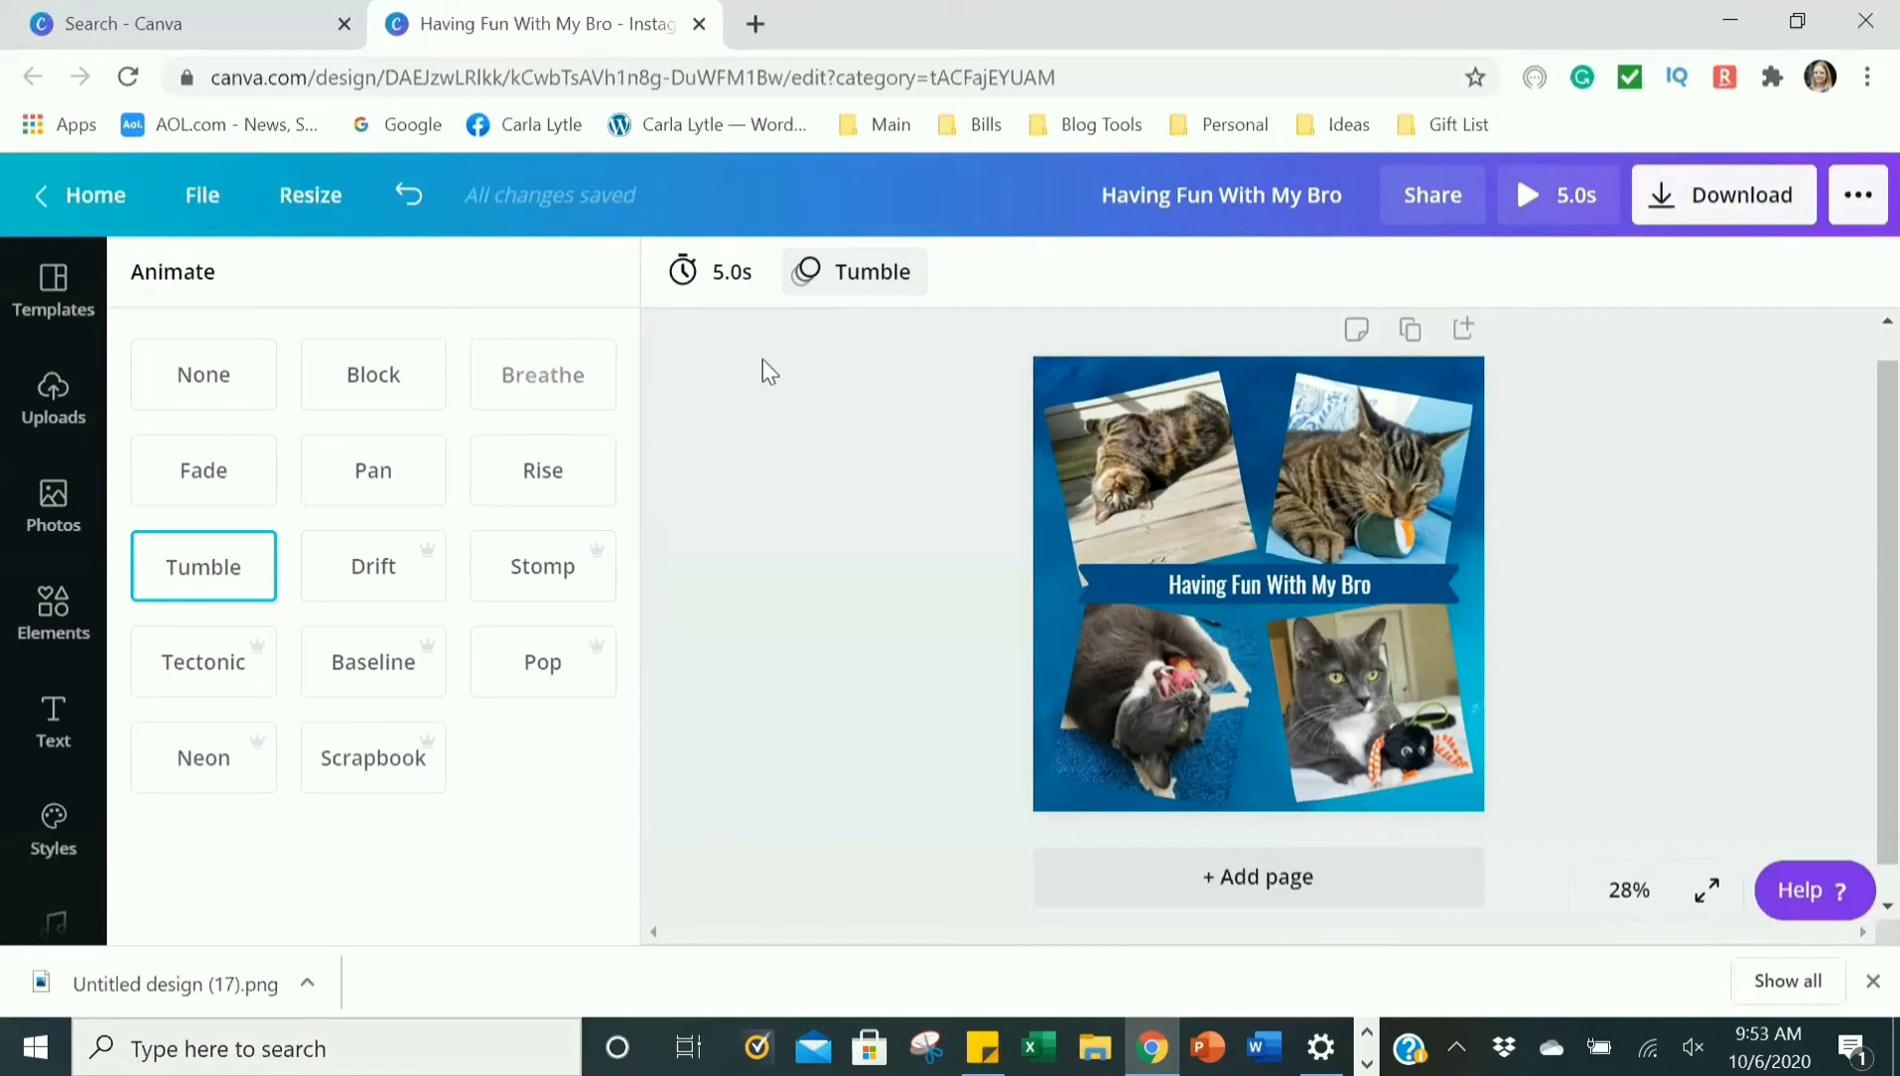
{"action": "left_click", "coordinate": [745, 296]}
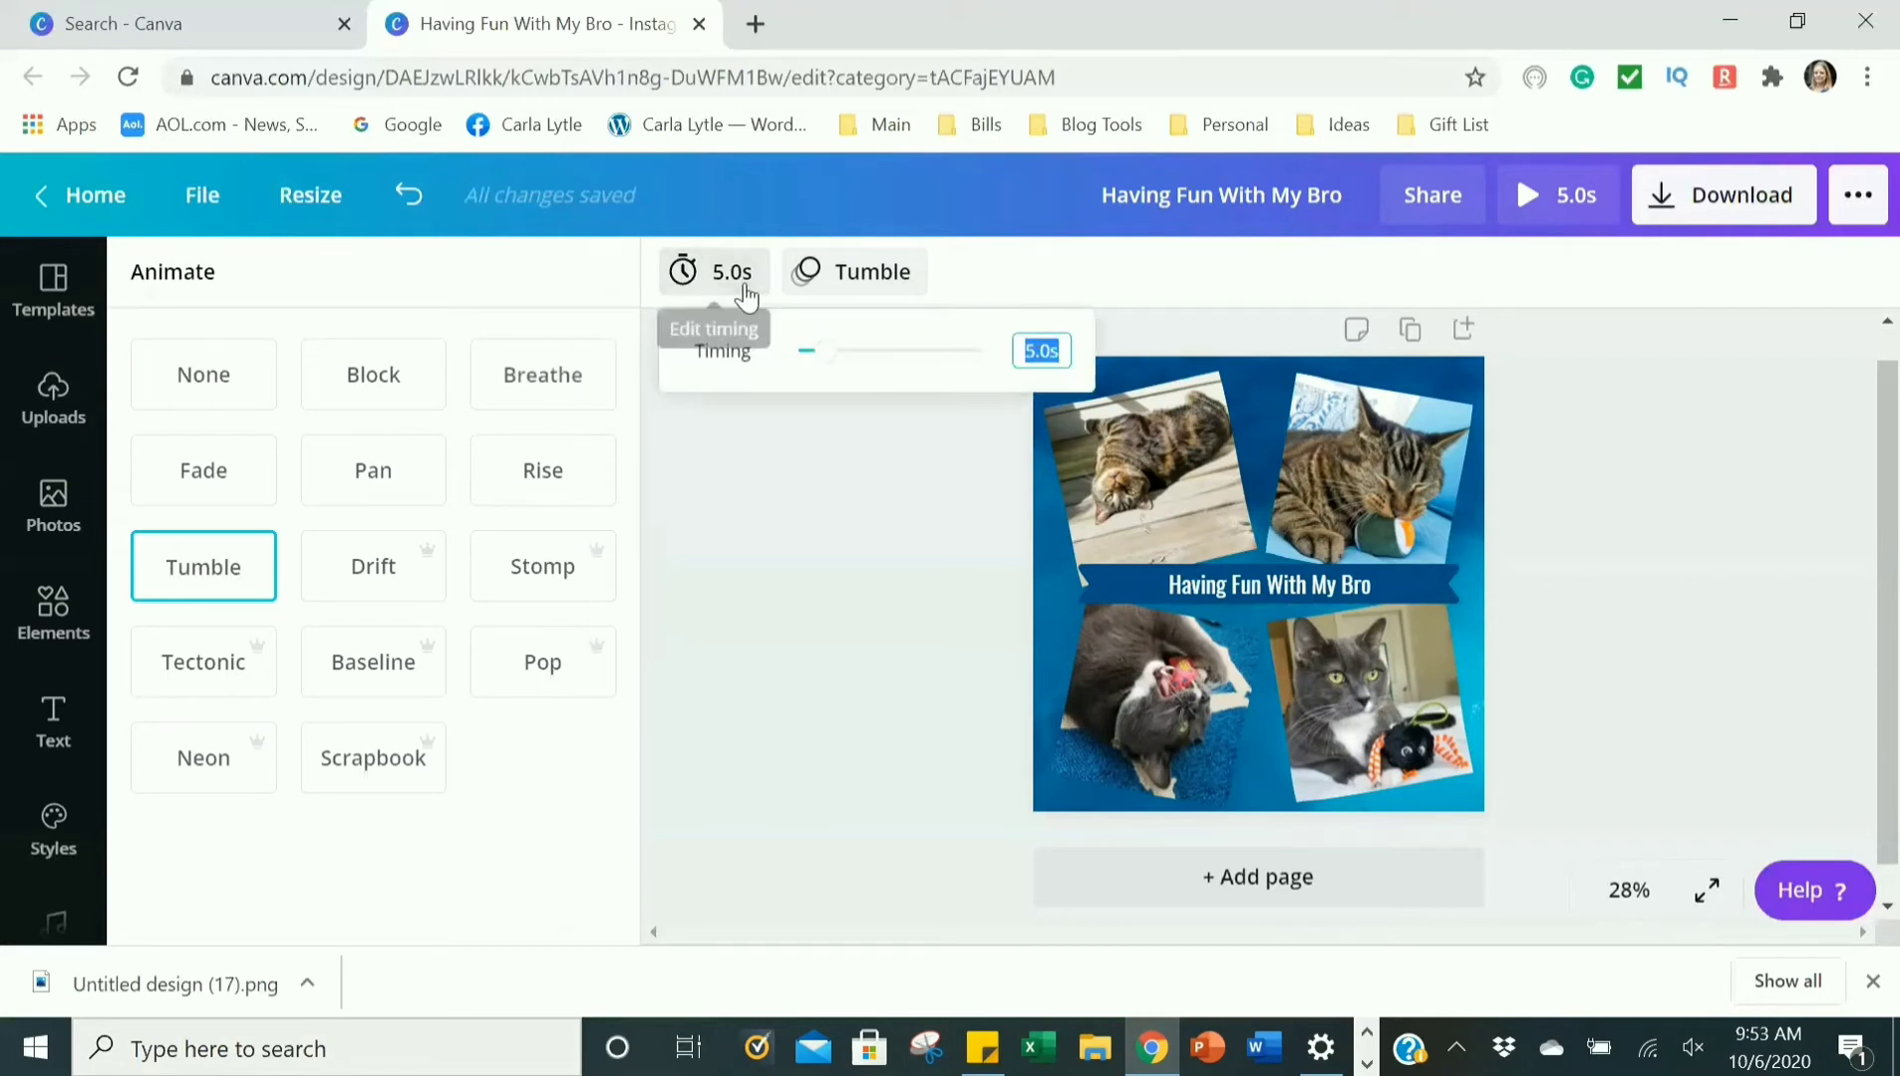
{"action": "left_click_drag", "start_coordinate": [826, 360], "coordinate": [1010, 374]}
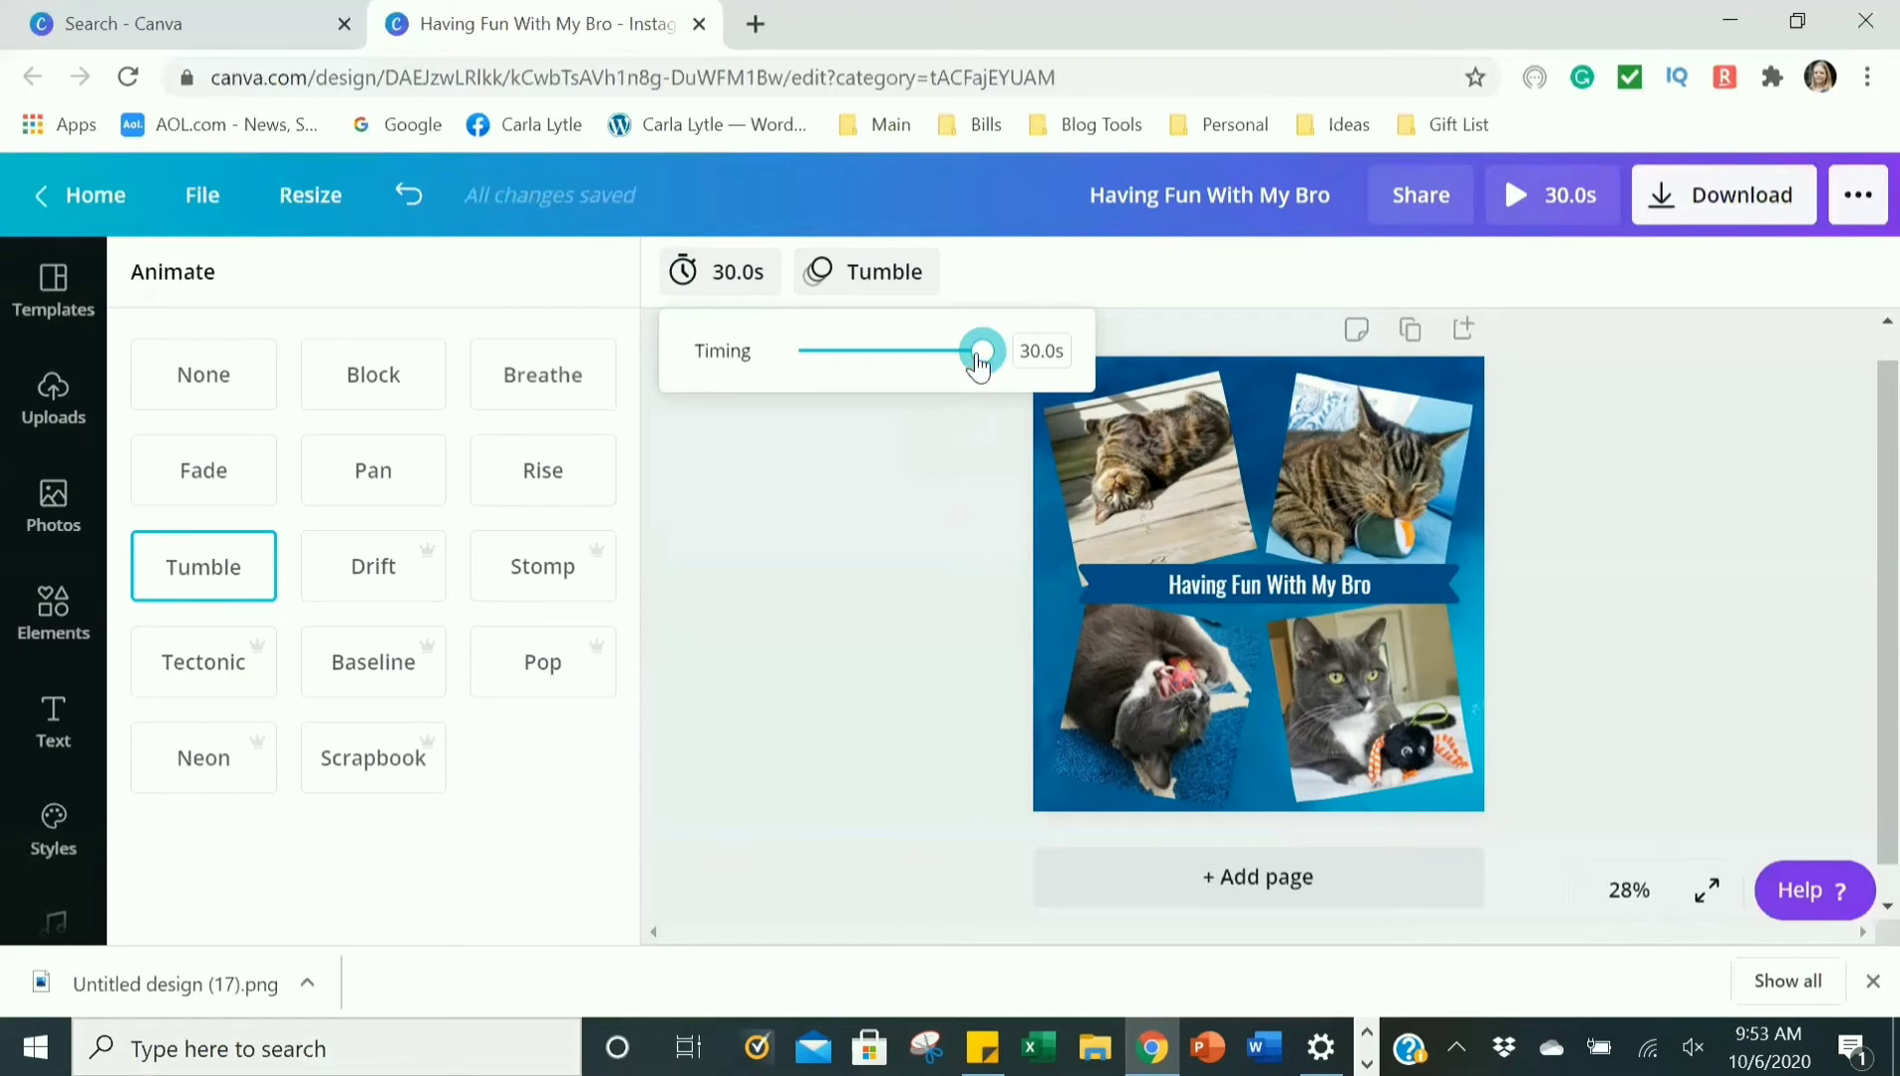
{"action": "left_click_drag", "start_coordinate": [979, 367], "coordinate": [934, 351]}
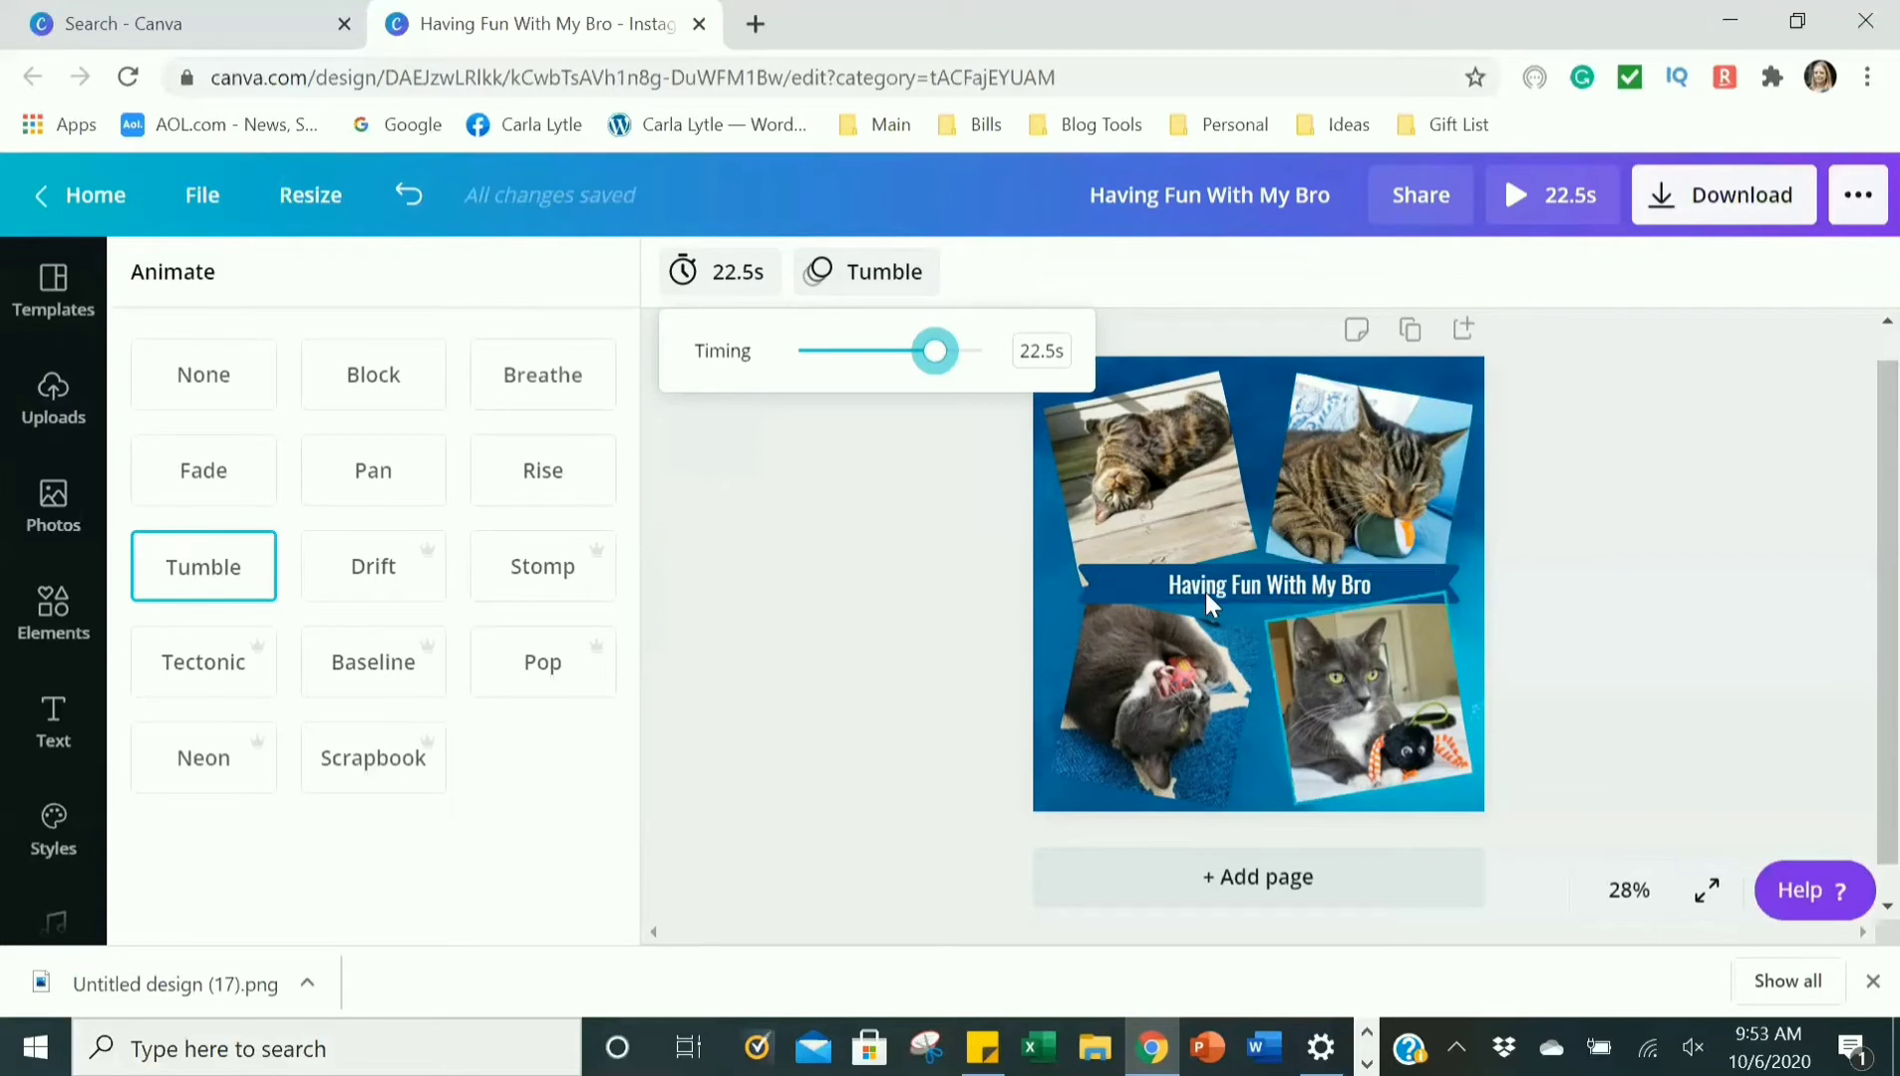
Apply the Fade animation to the page and set its timing to 10.0 seconds.
{"action": "left_click", "coordinate": [239, 479]}
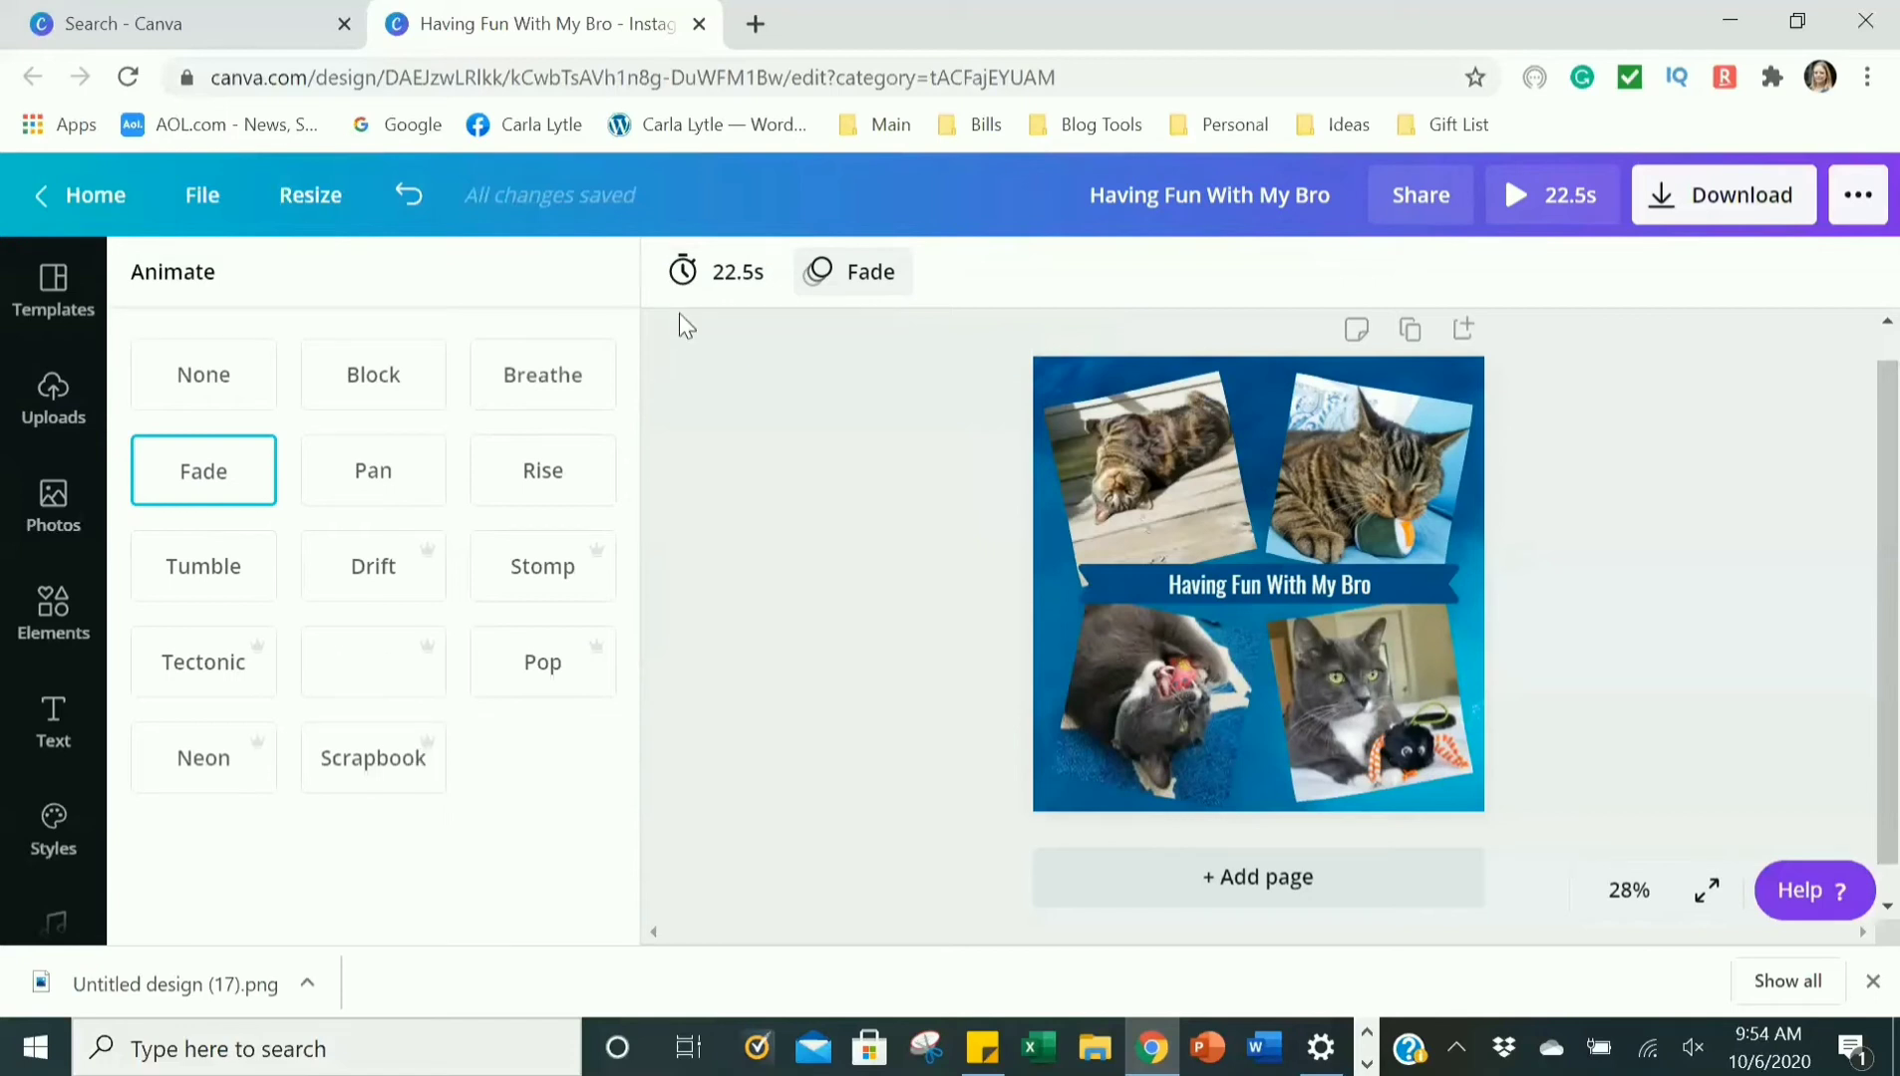
{"action": "left_click", "coordinate": [712, 277]}
{"action": "left_click_drag", "start_coordinate": [926, 365], "coordinate": [858, 370]}
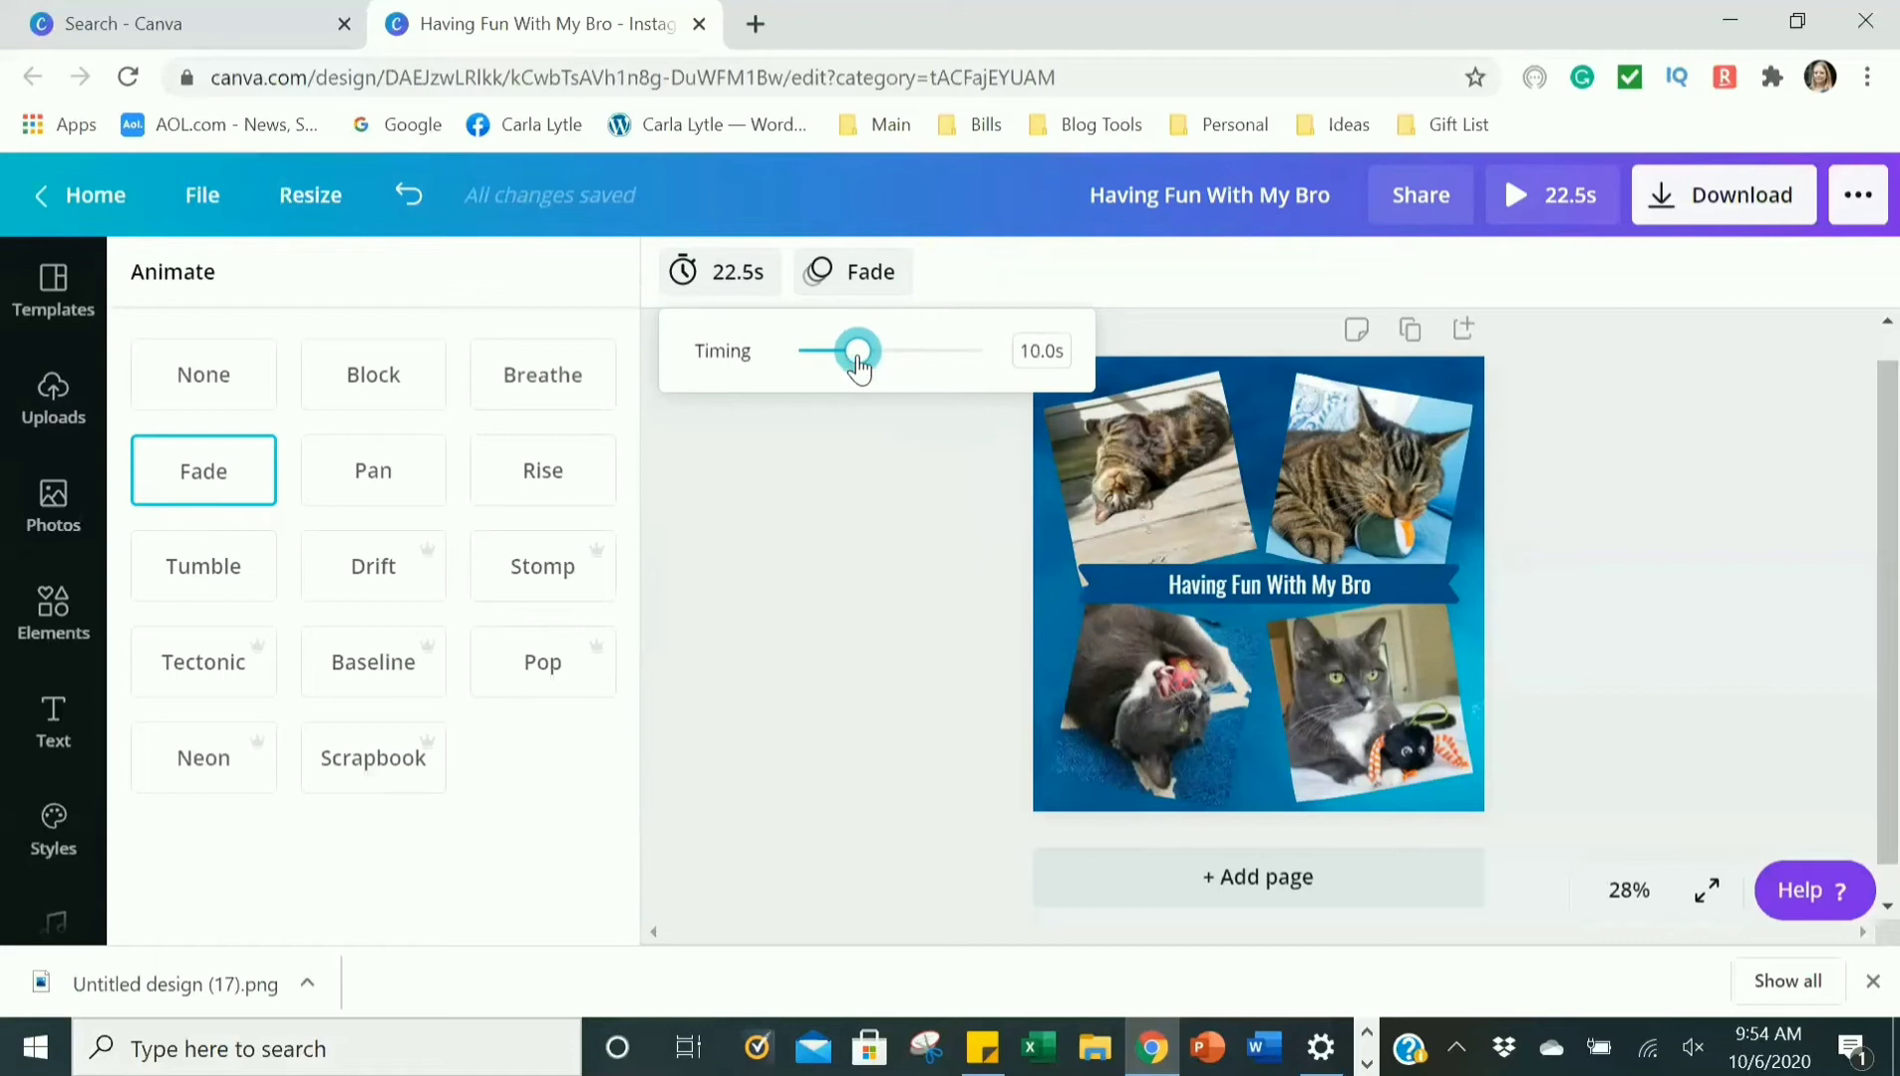
{"action": "left_click", "coordinate": [837, 474]}
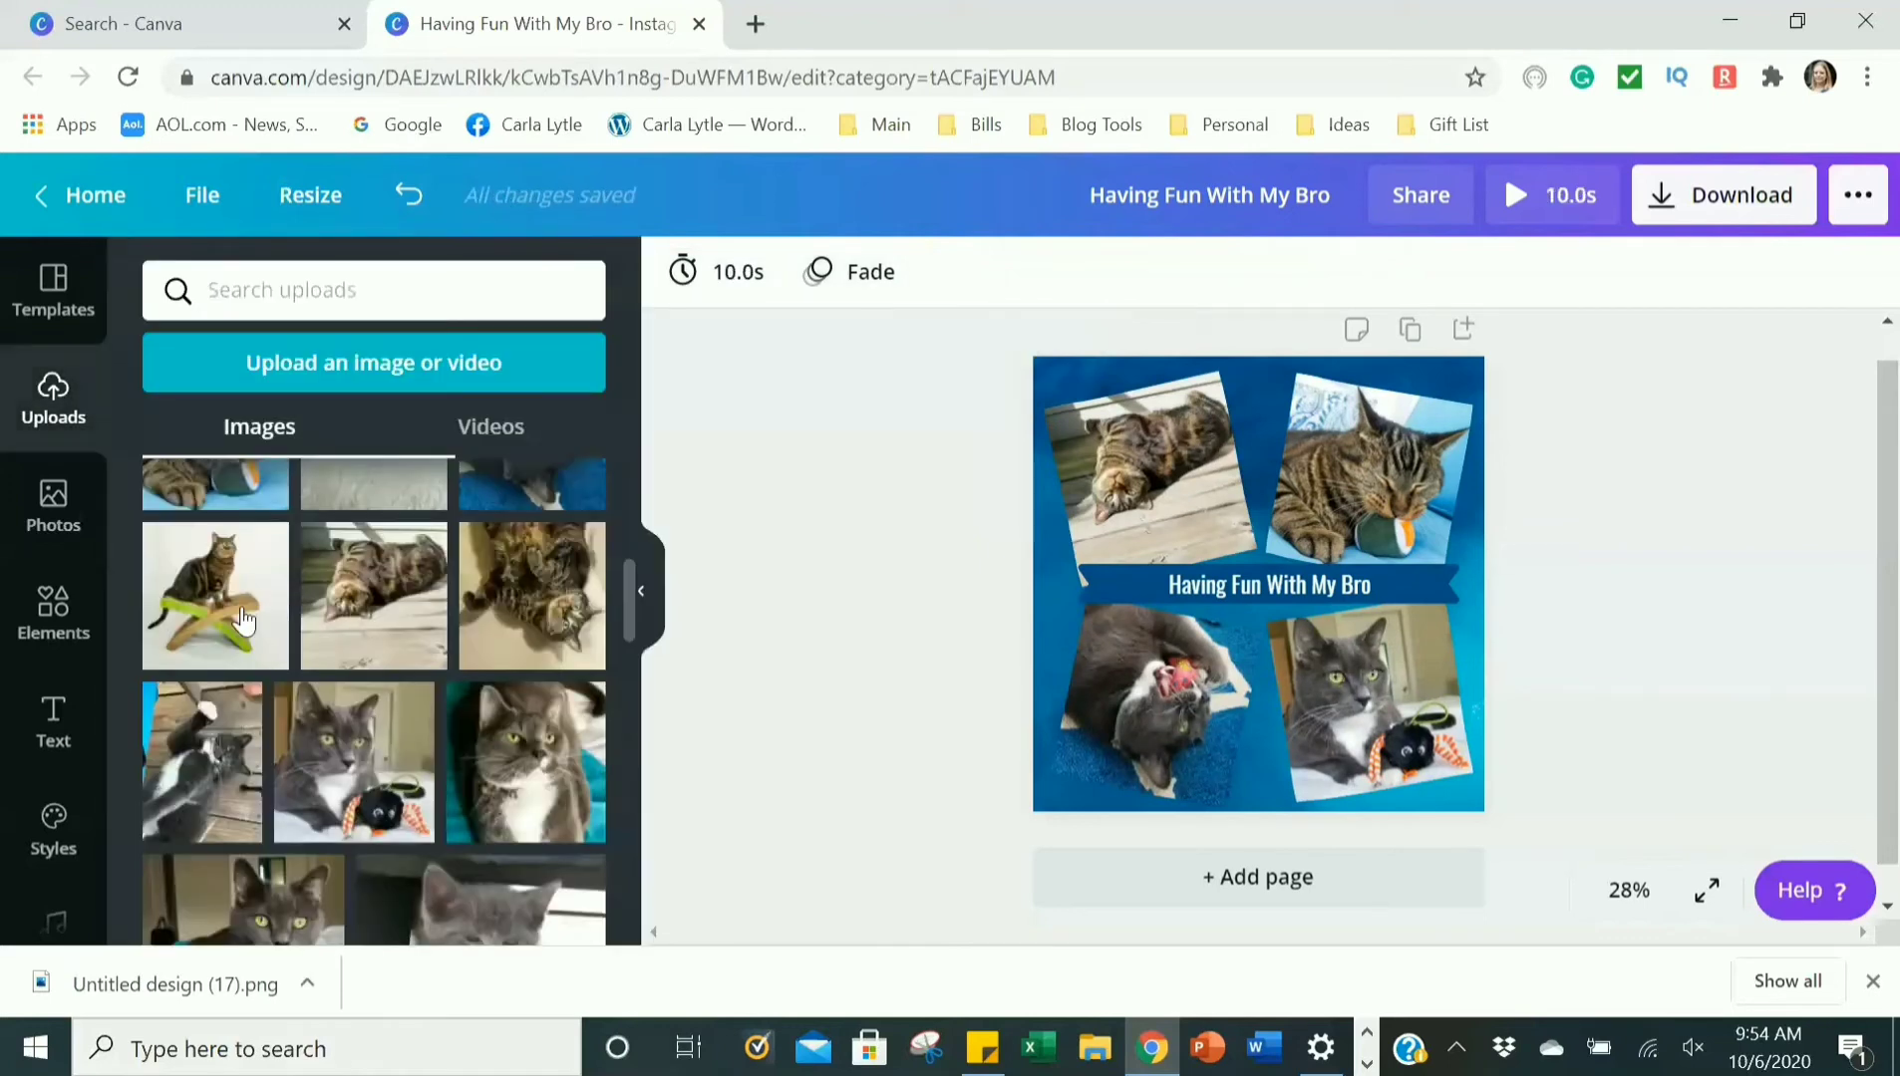
Clear the "line" search from the elements library and filter the elements to Animated only.
{"action": "left_click", "coordinate": [55, 610]}
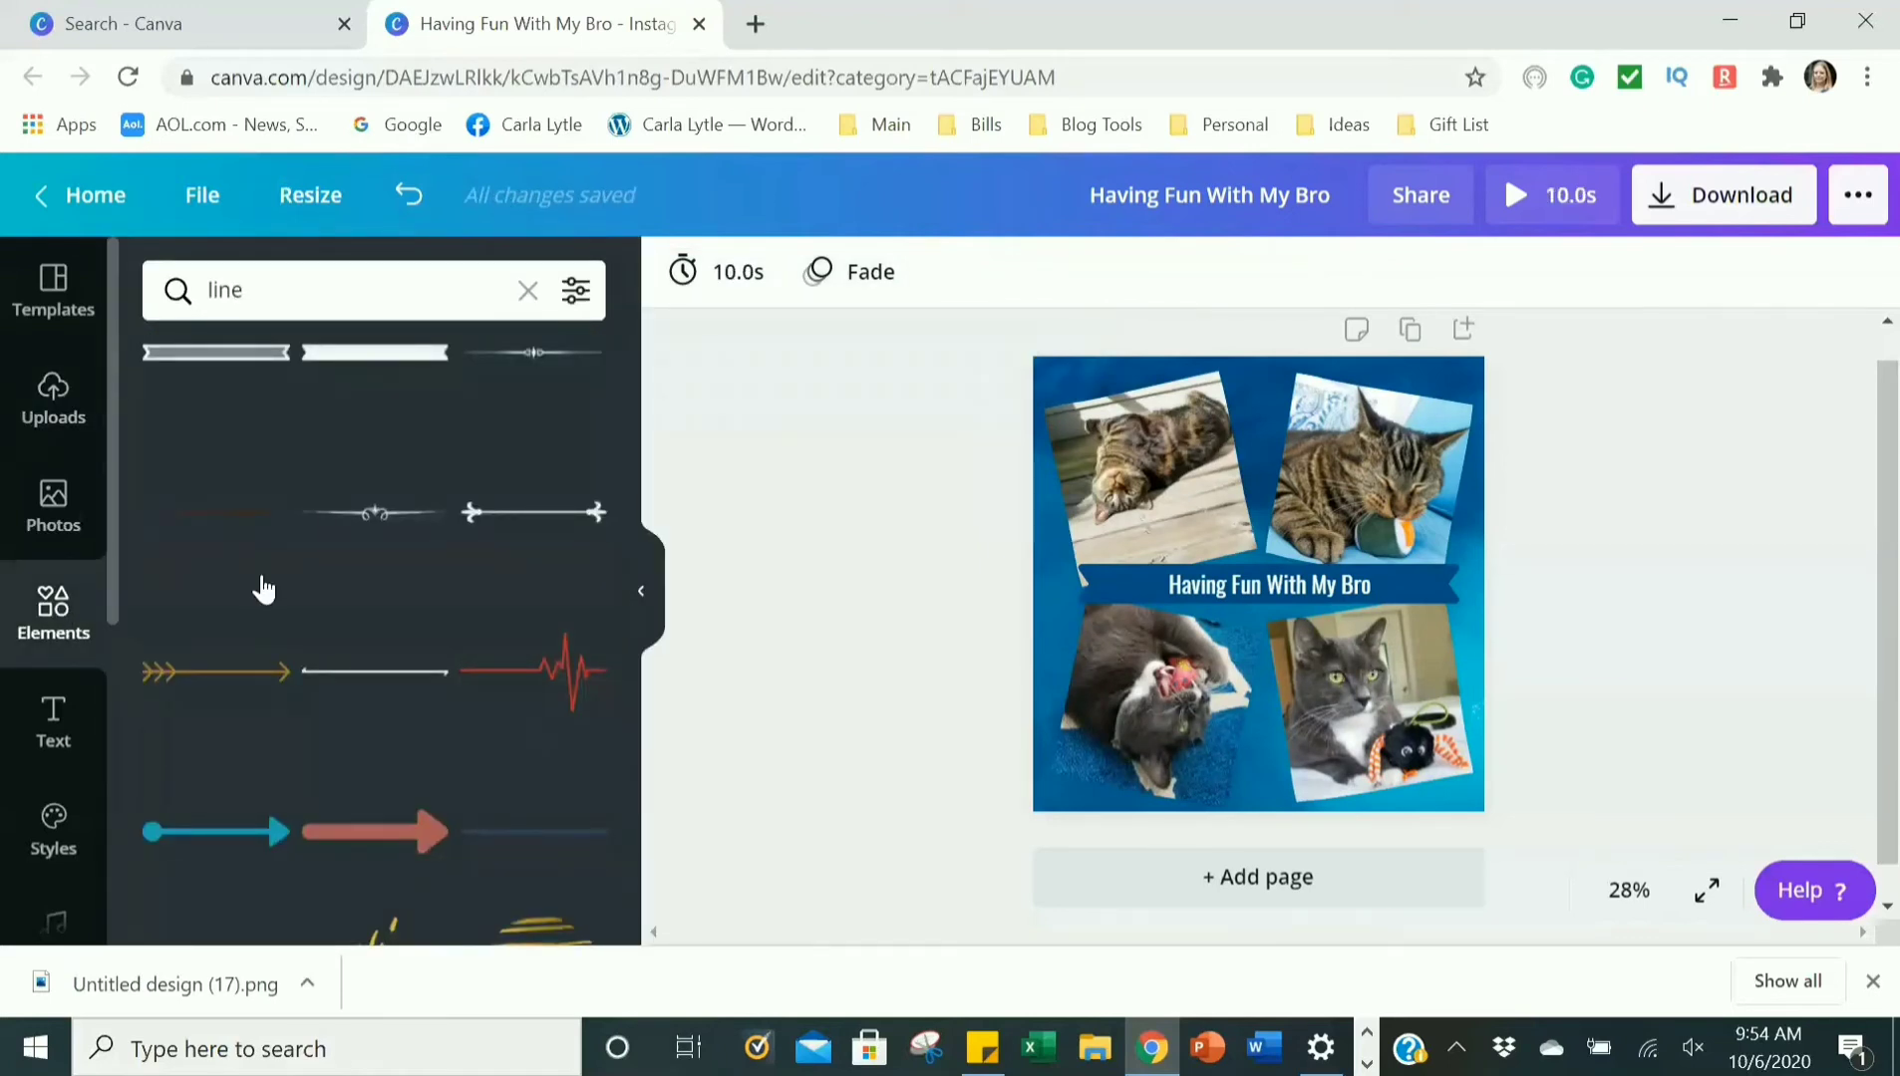
{"action": "left_click", "coordinate": [526, 294]}
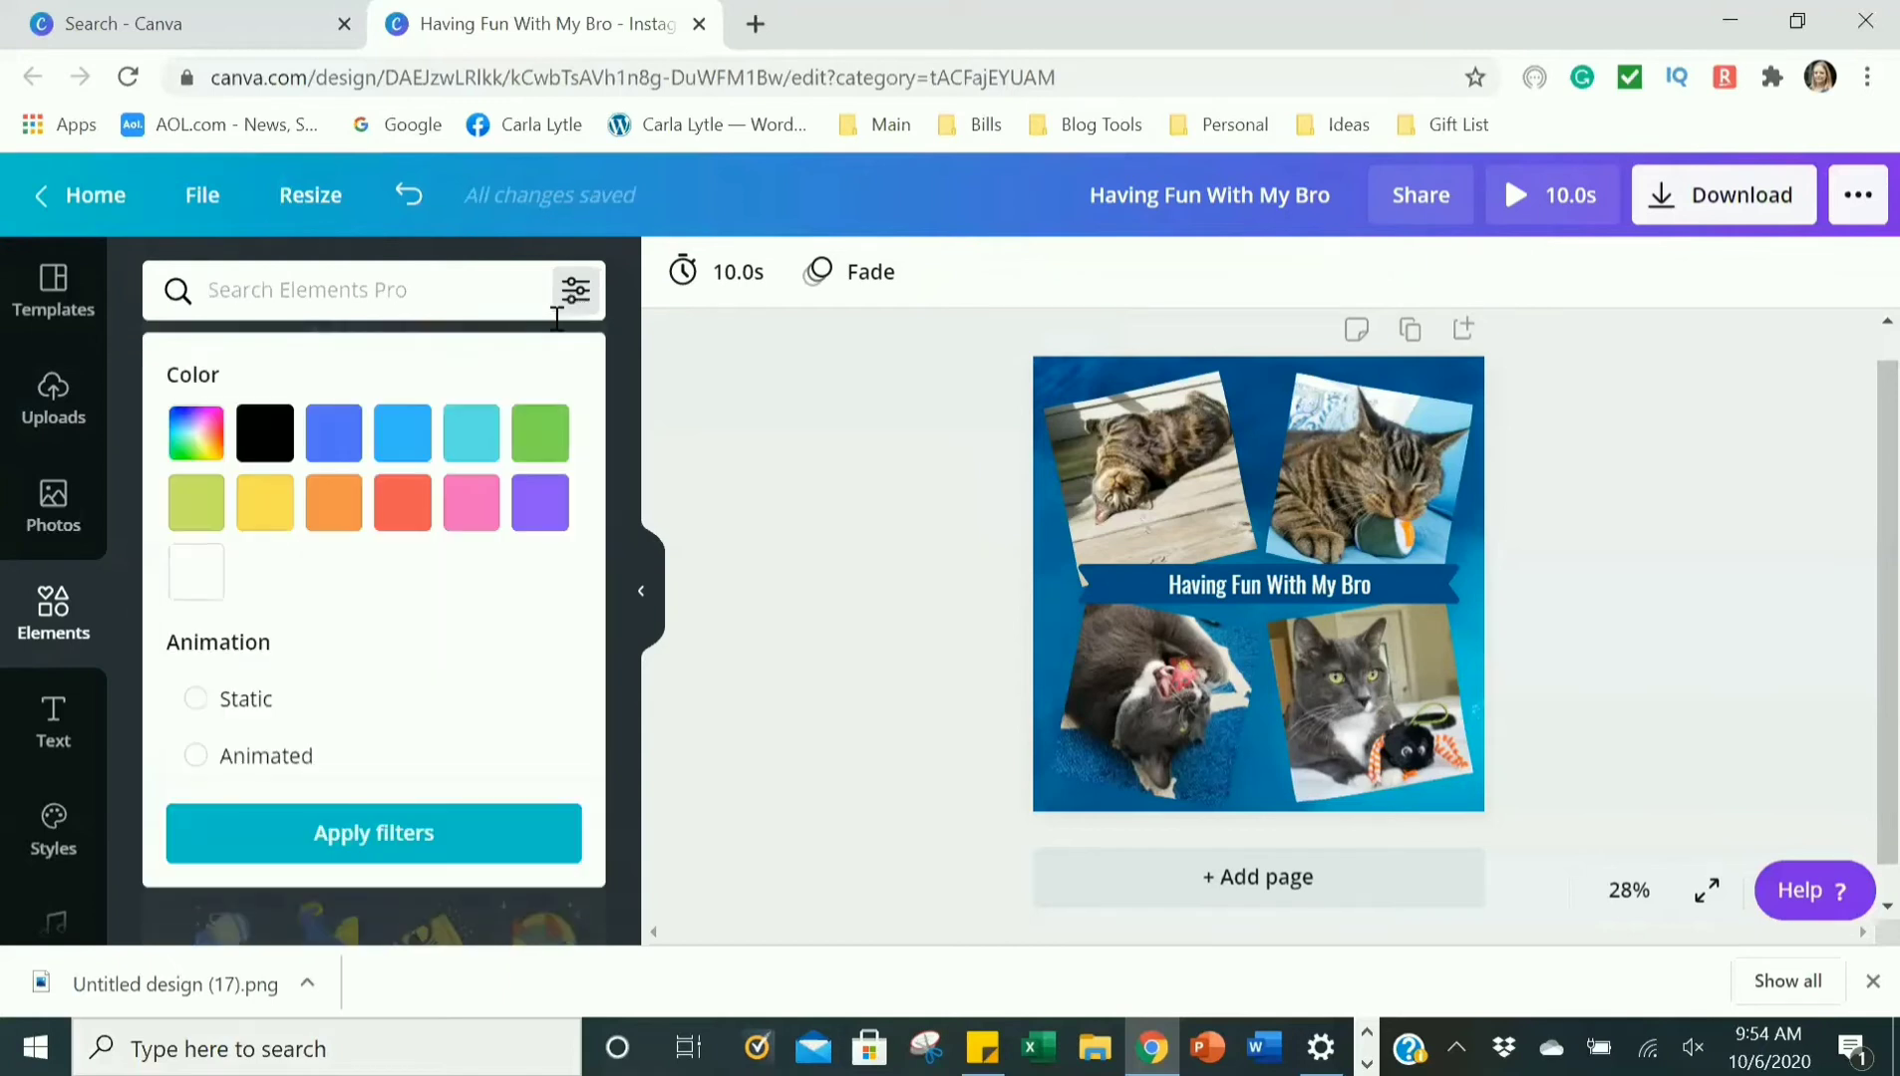
{"action": "left_click", "coordinate": [707, 407]}
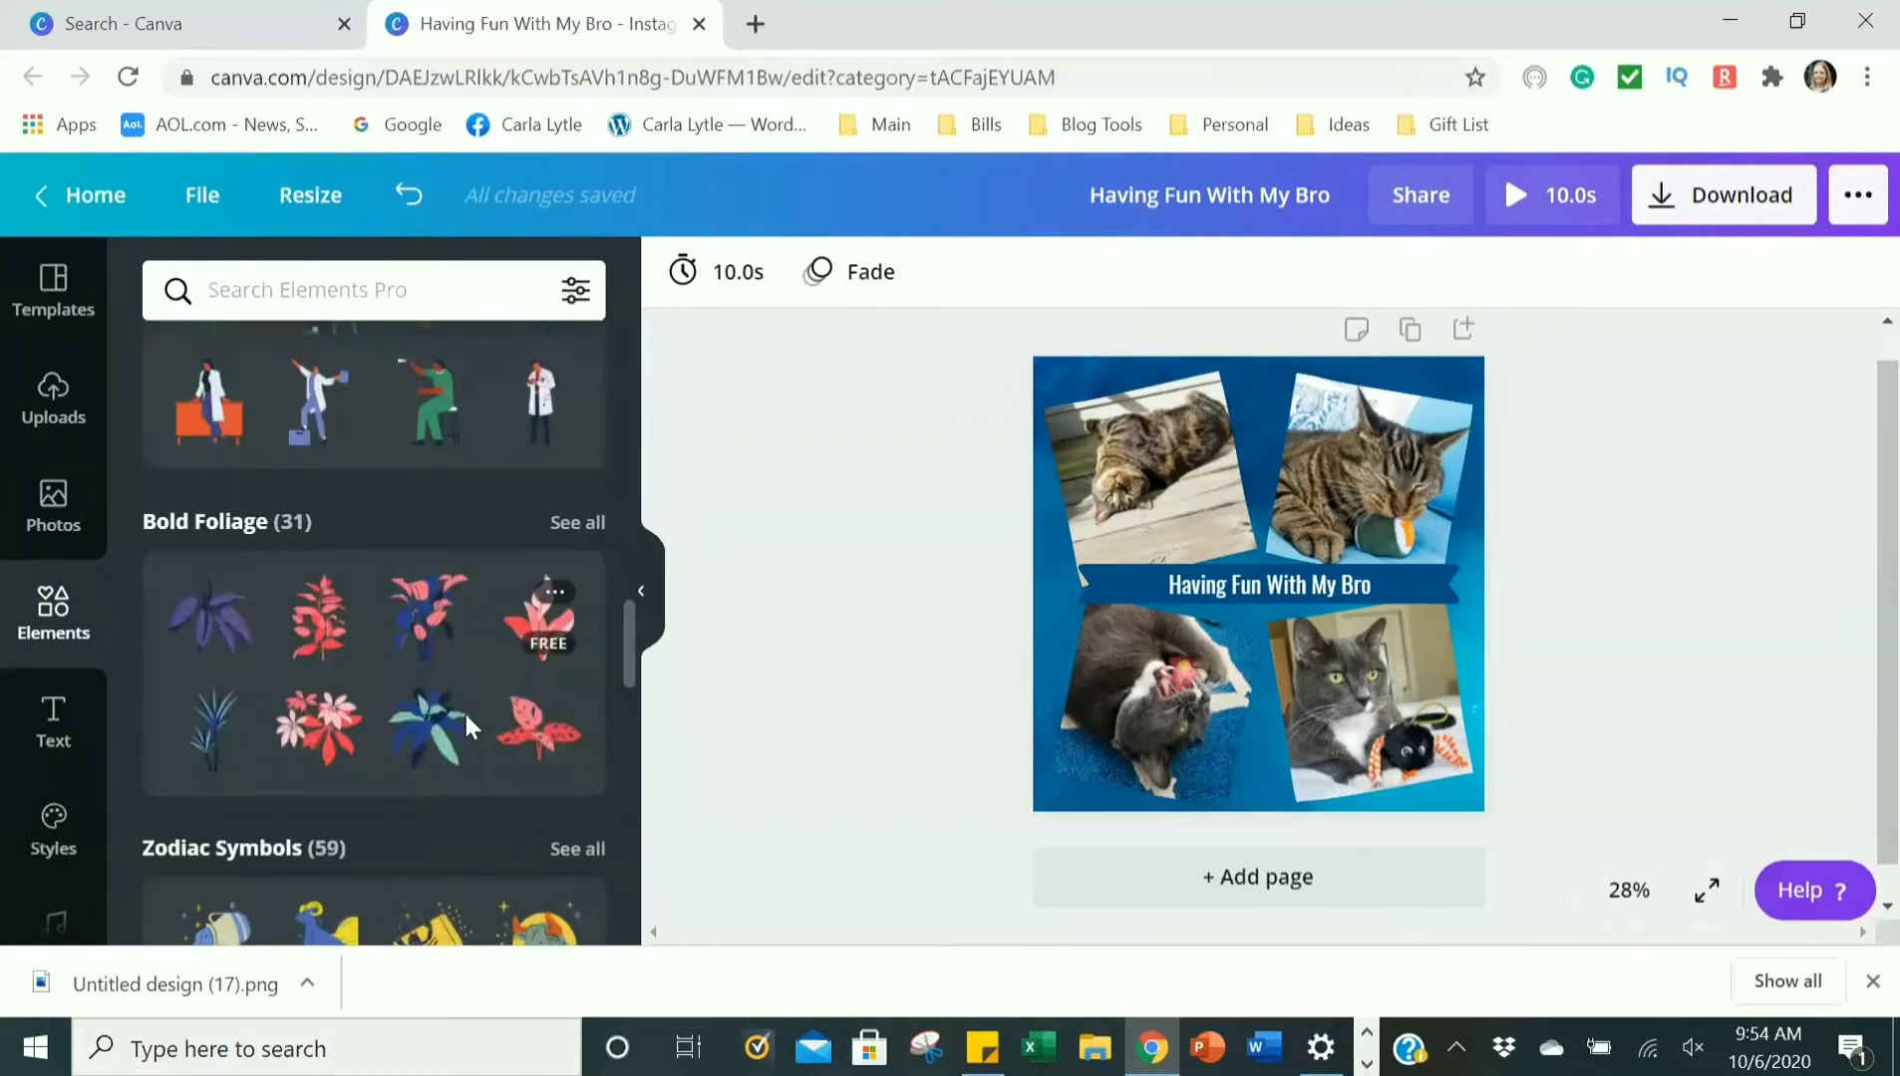
{"action": "scroll", "coordinate": [455, 748], "scroll_direction": "up", "scroll_amount": 5}
{"action": "scroll", "coordinate": [456, 748], "scroll_direction": "up", "scroll_amount": 8}
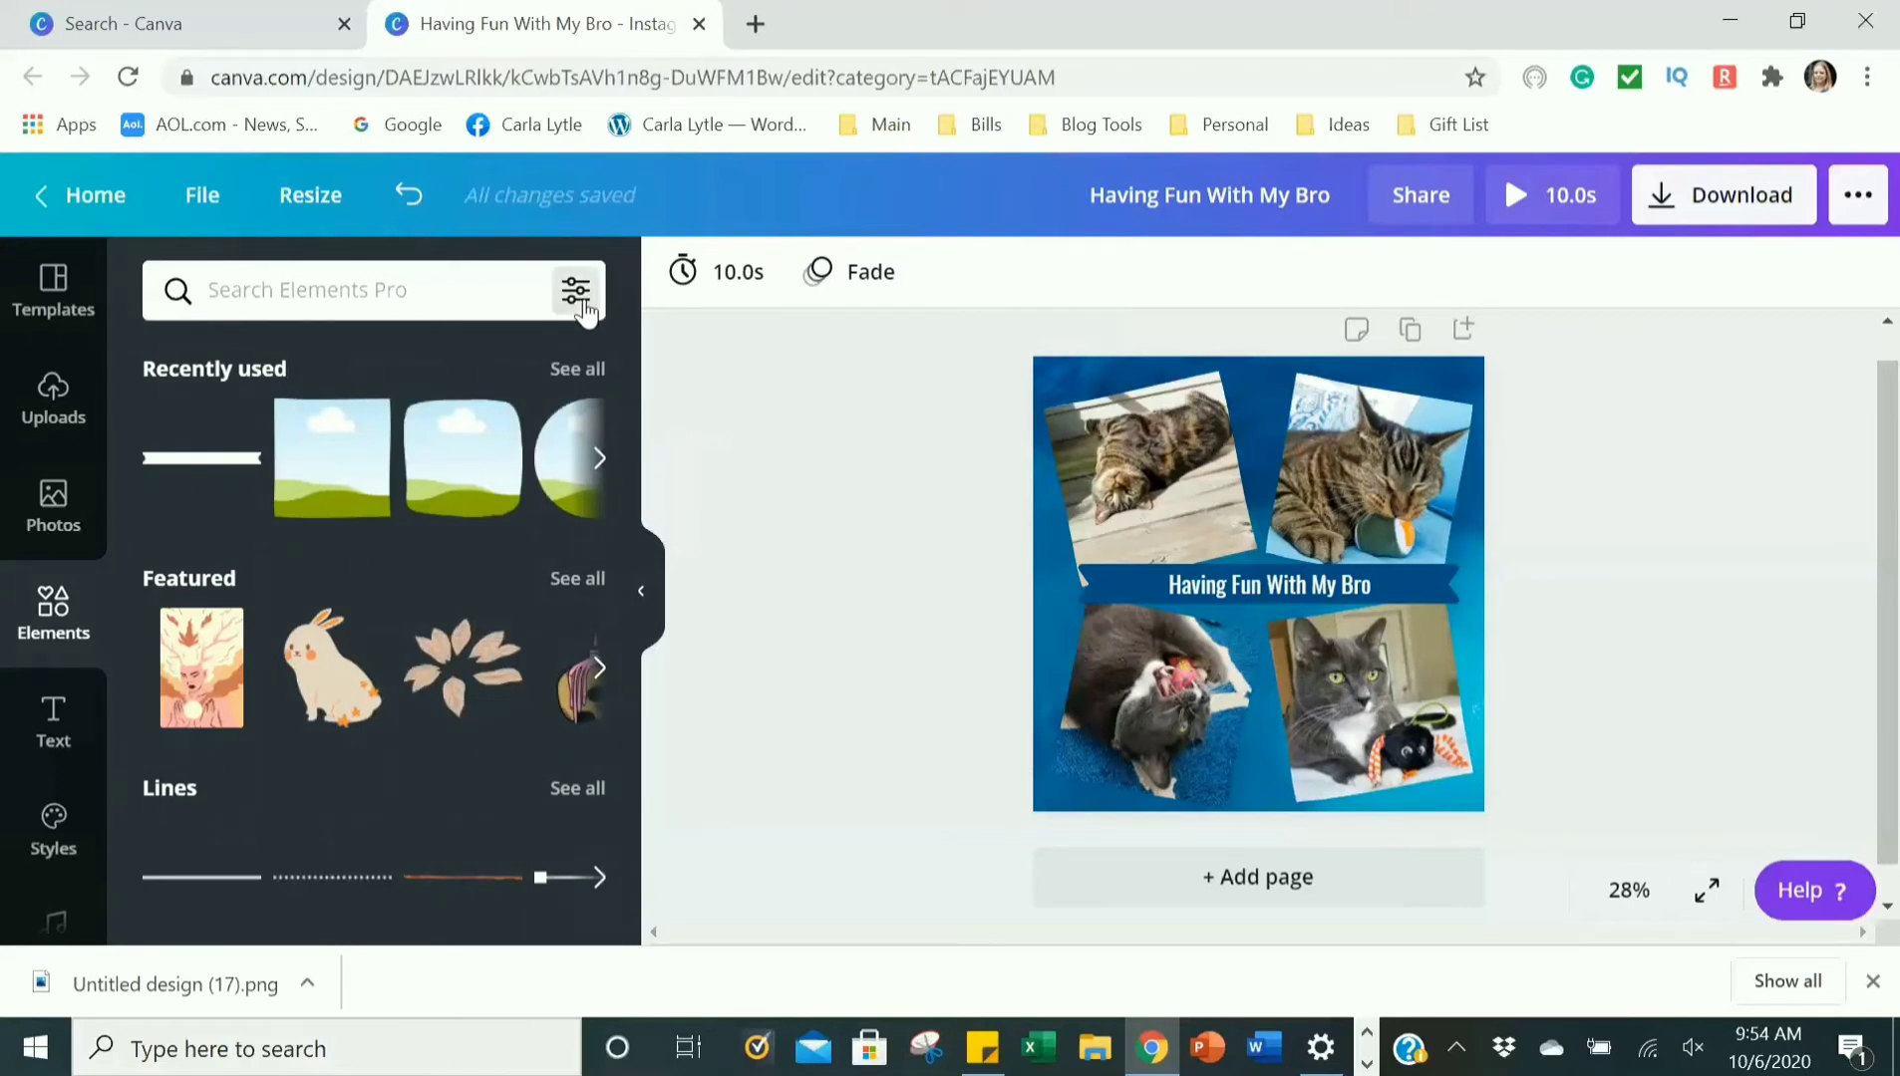
{"action": "left_click", "coordinate": [576, 291]}
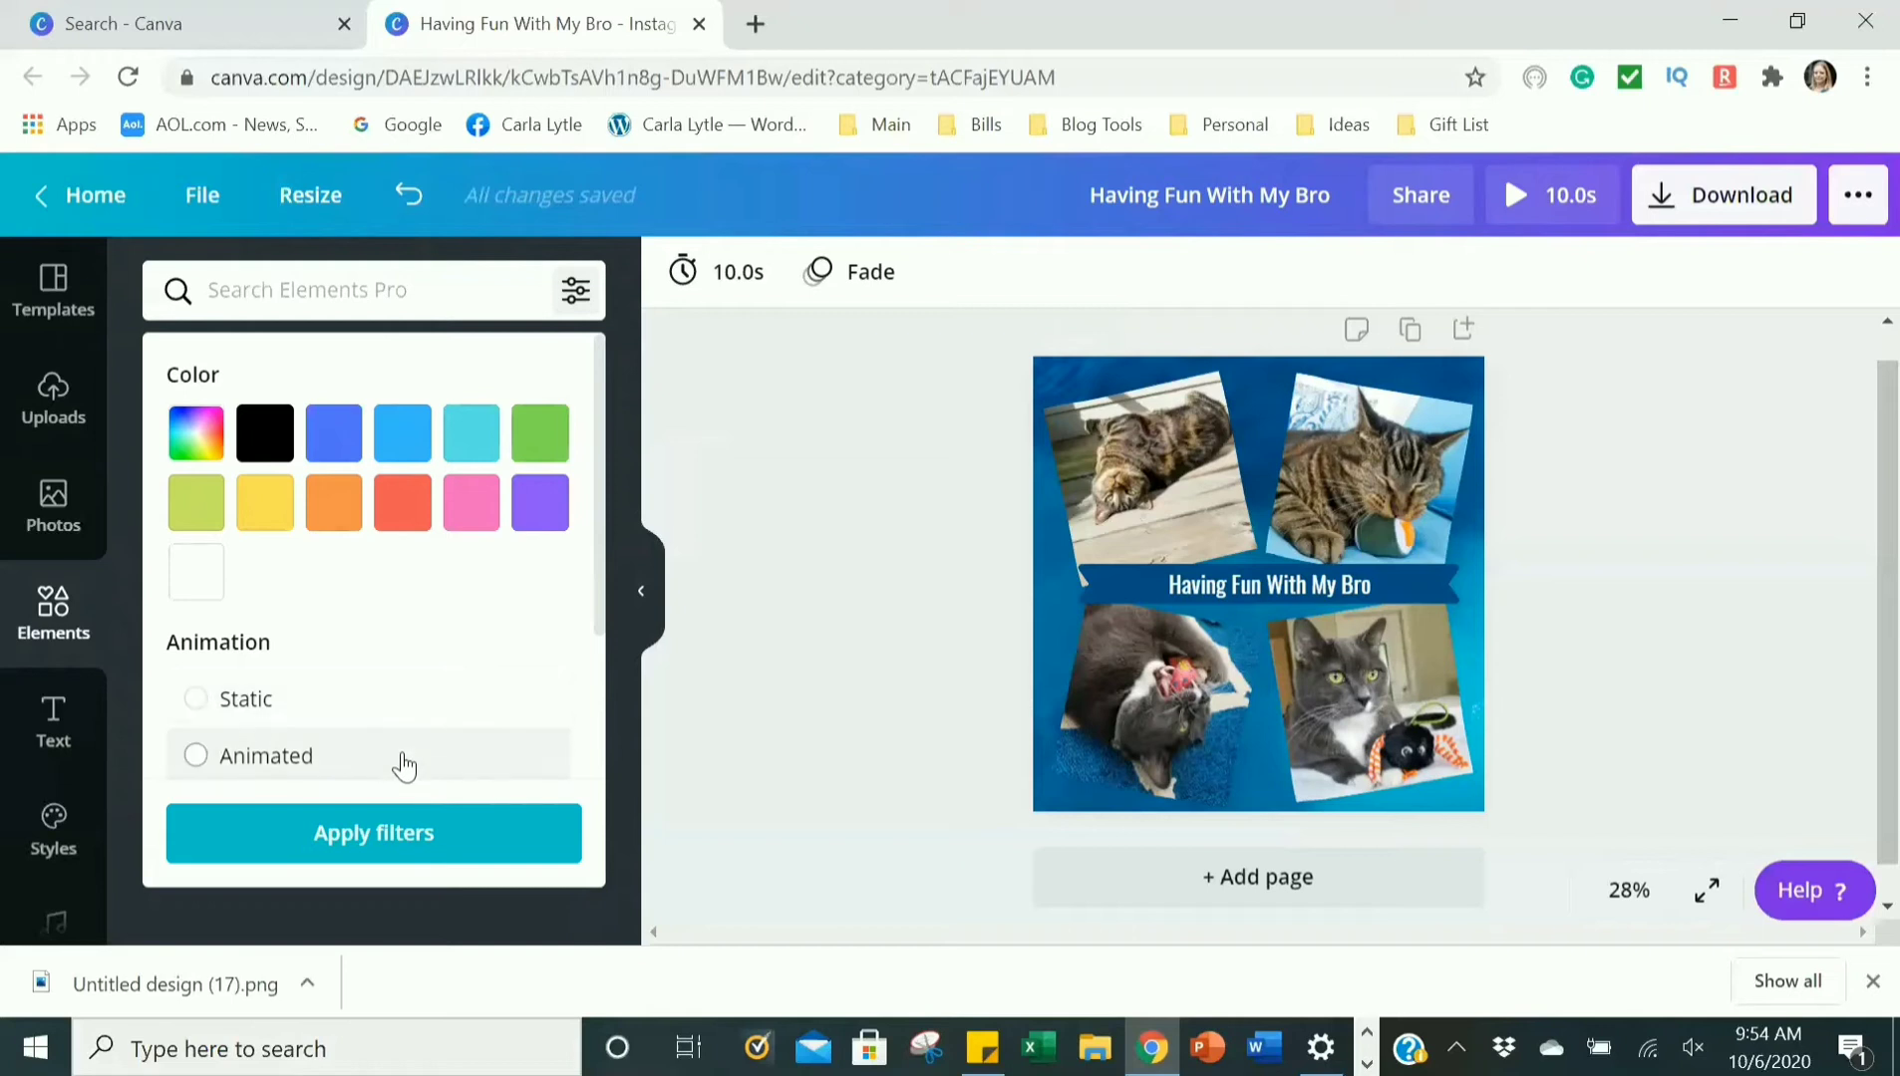
{"action": "left_click", "coordinate": [197, 756]}
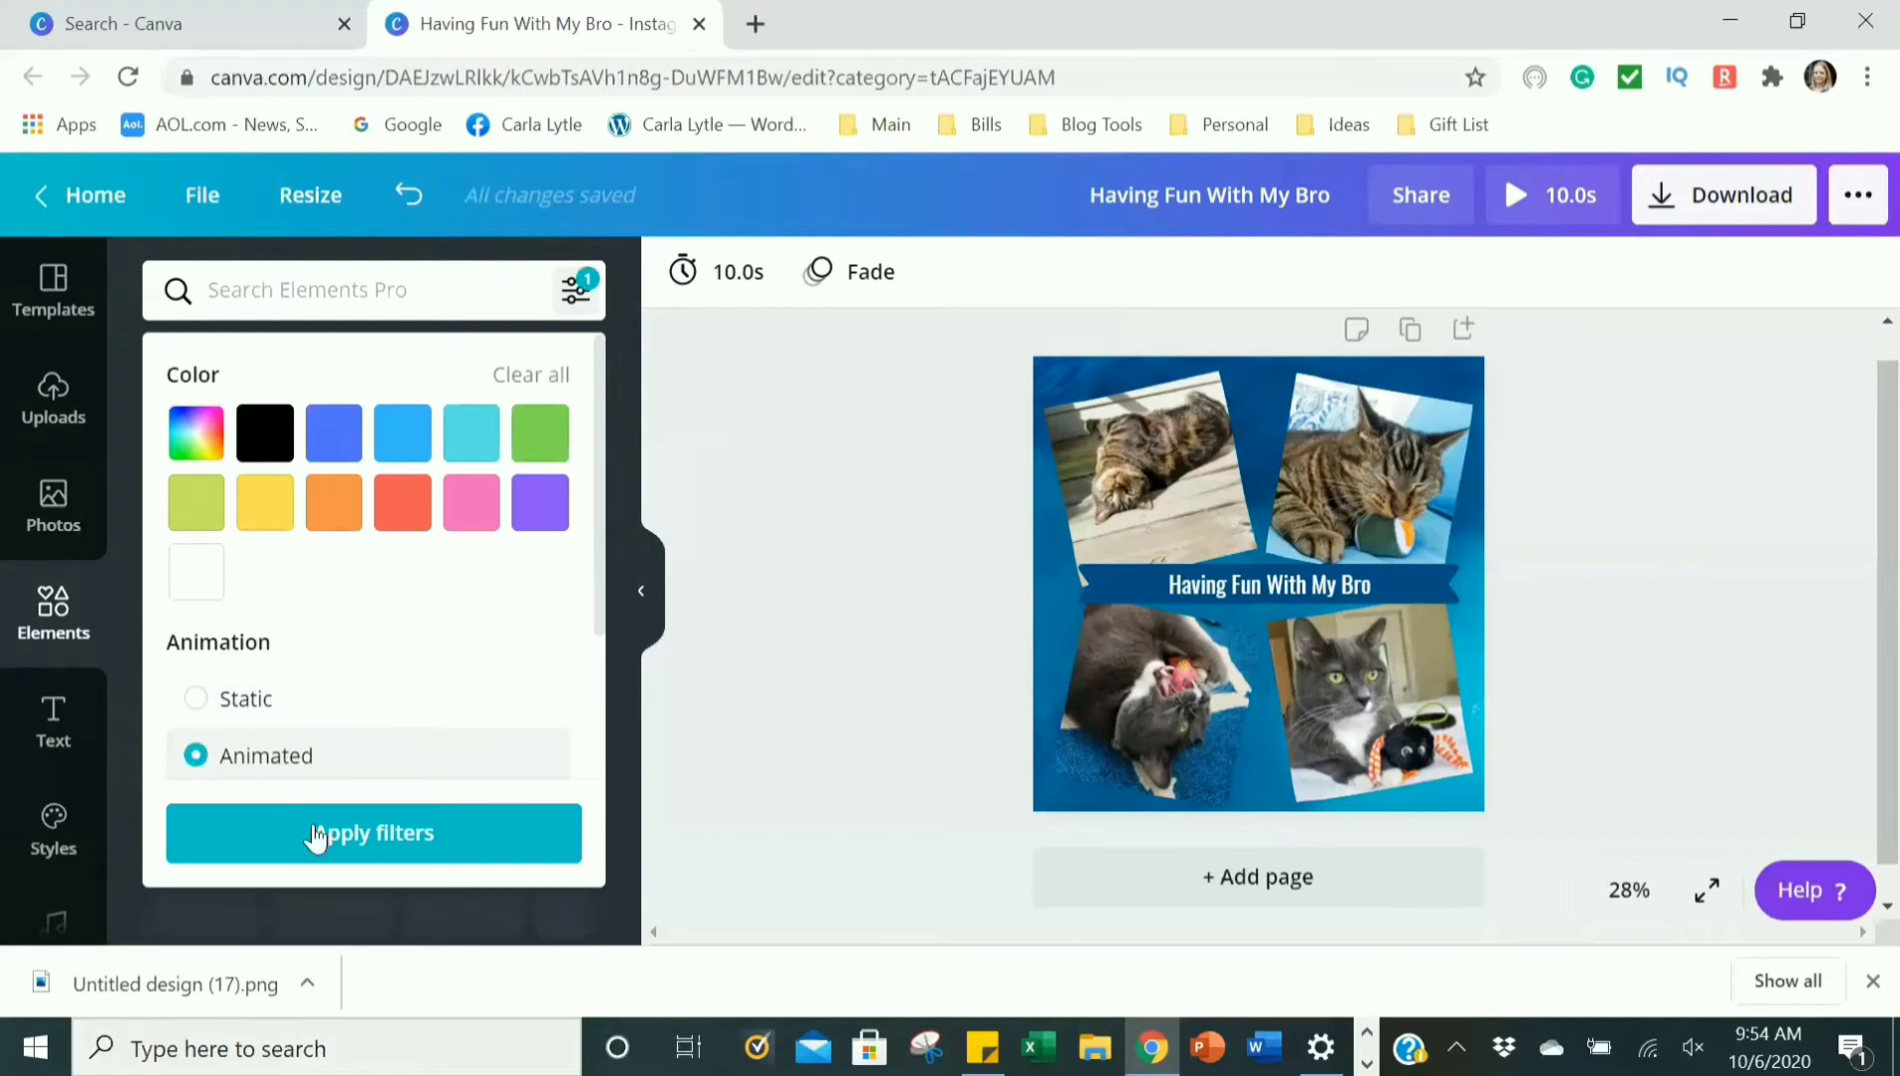
{"action": "left_click", "coordinate": [317, 833]}
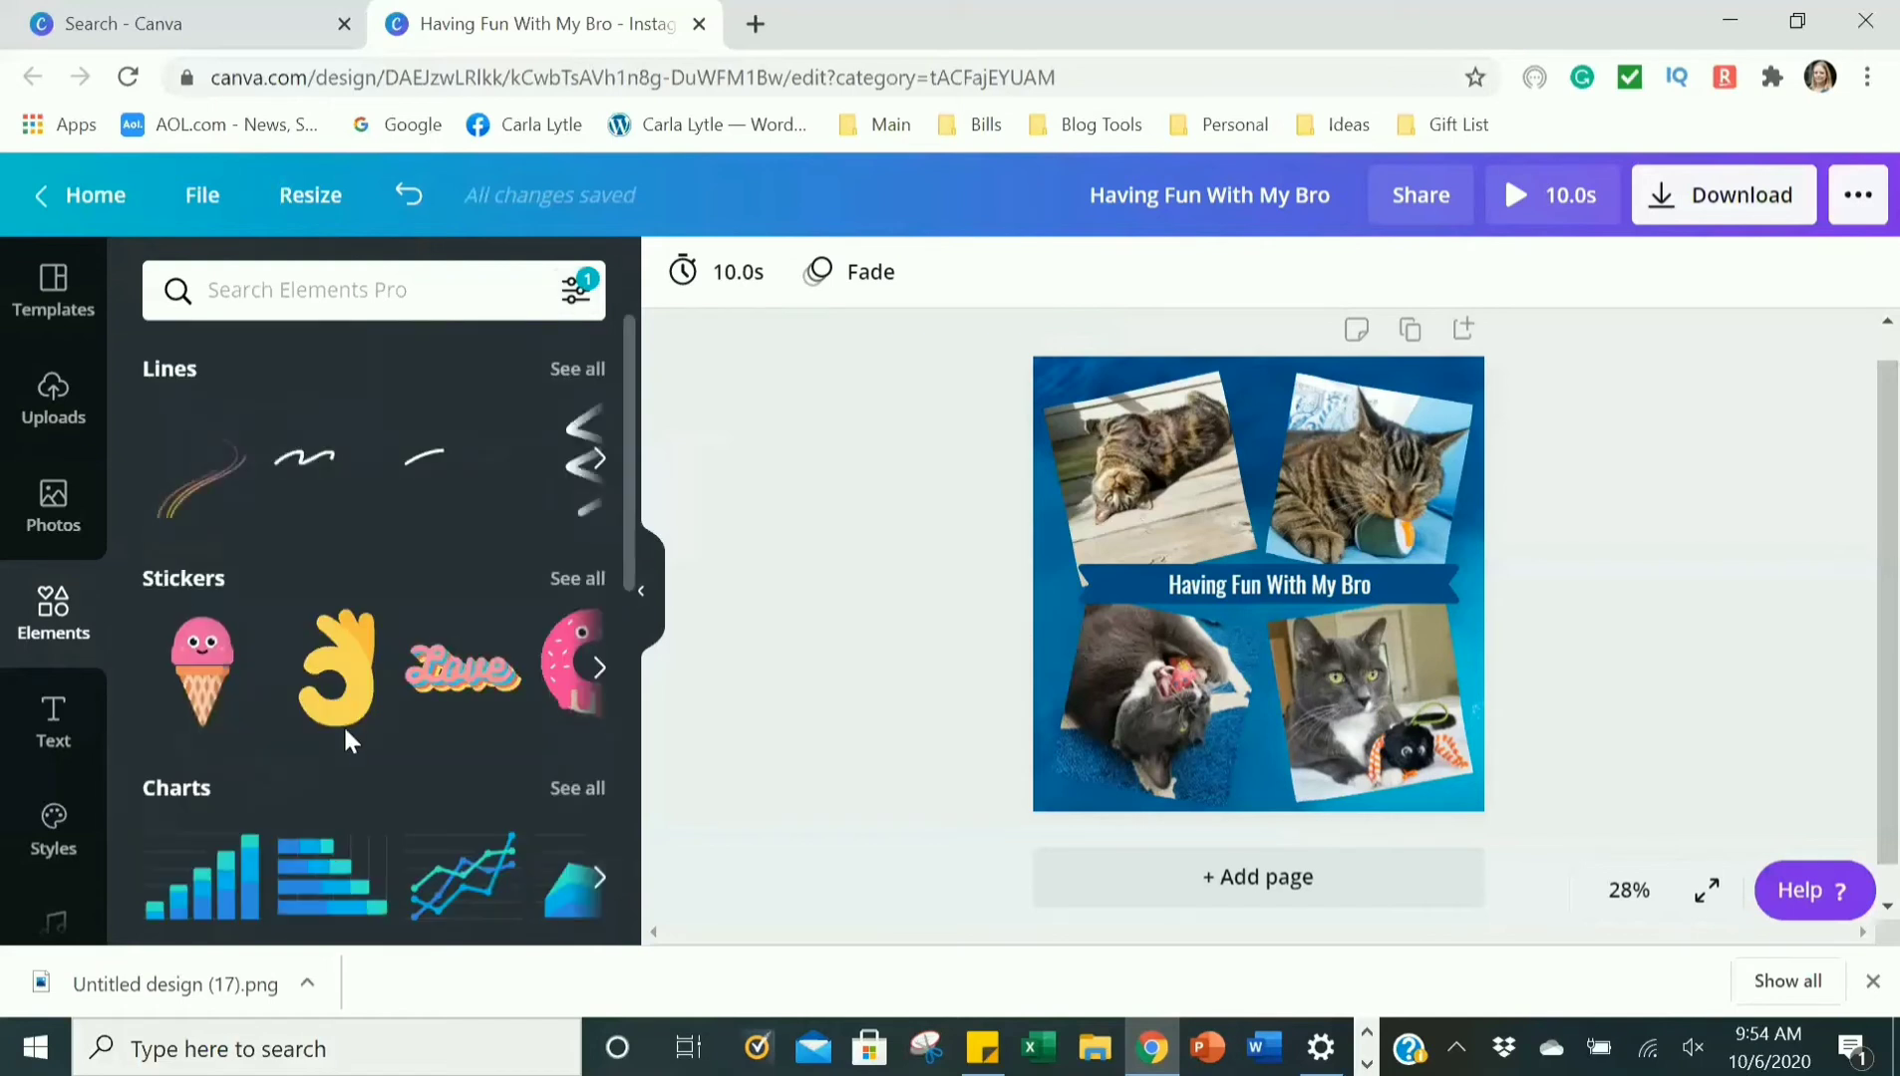
{"action": "left_click", "coordinate": [575, 309]}
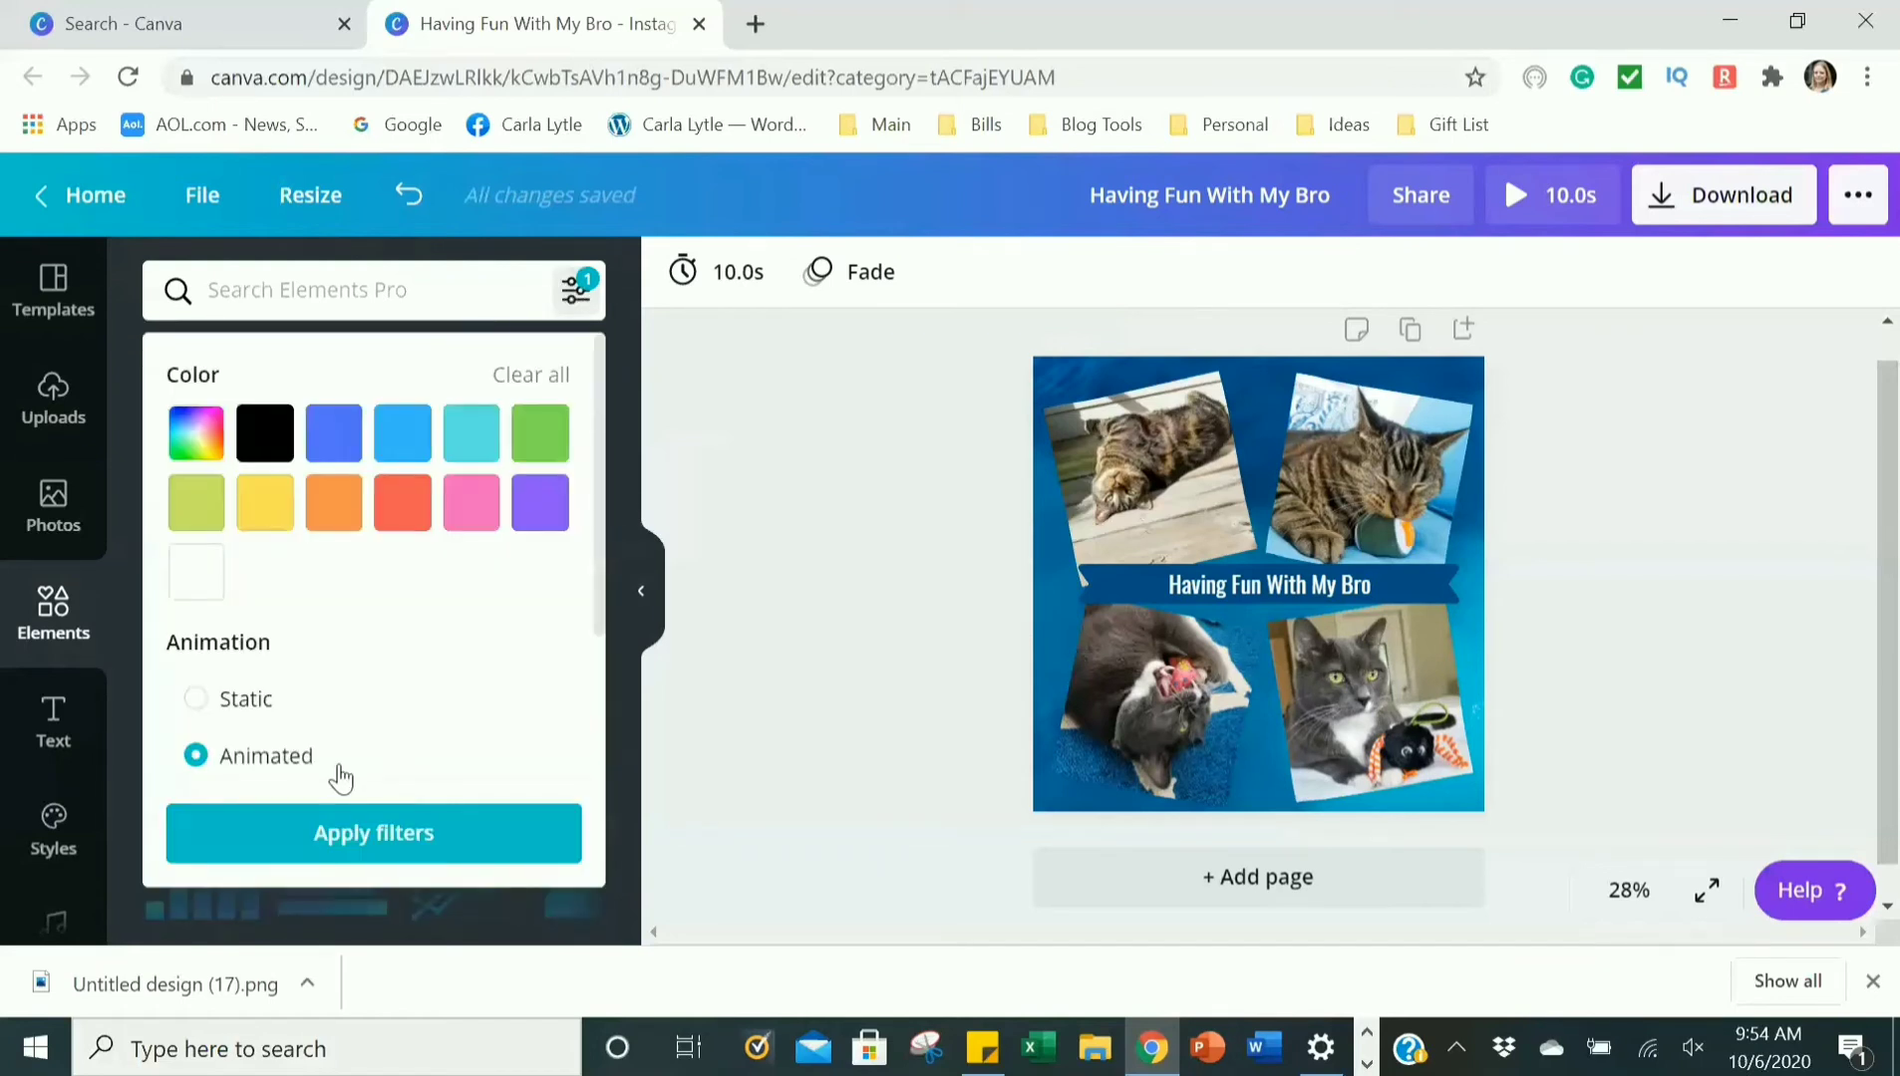
{"action": "left_click", "coordinate": [754, 475]}
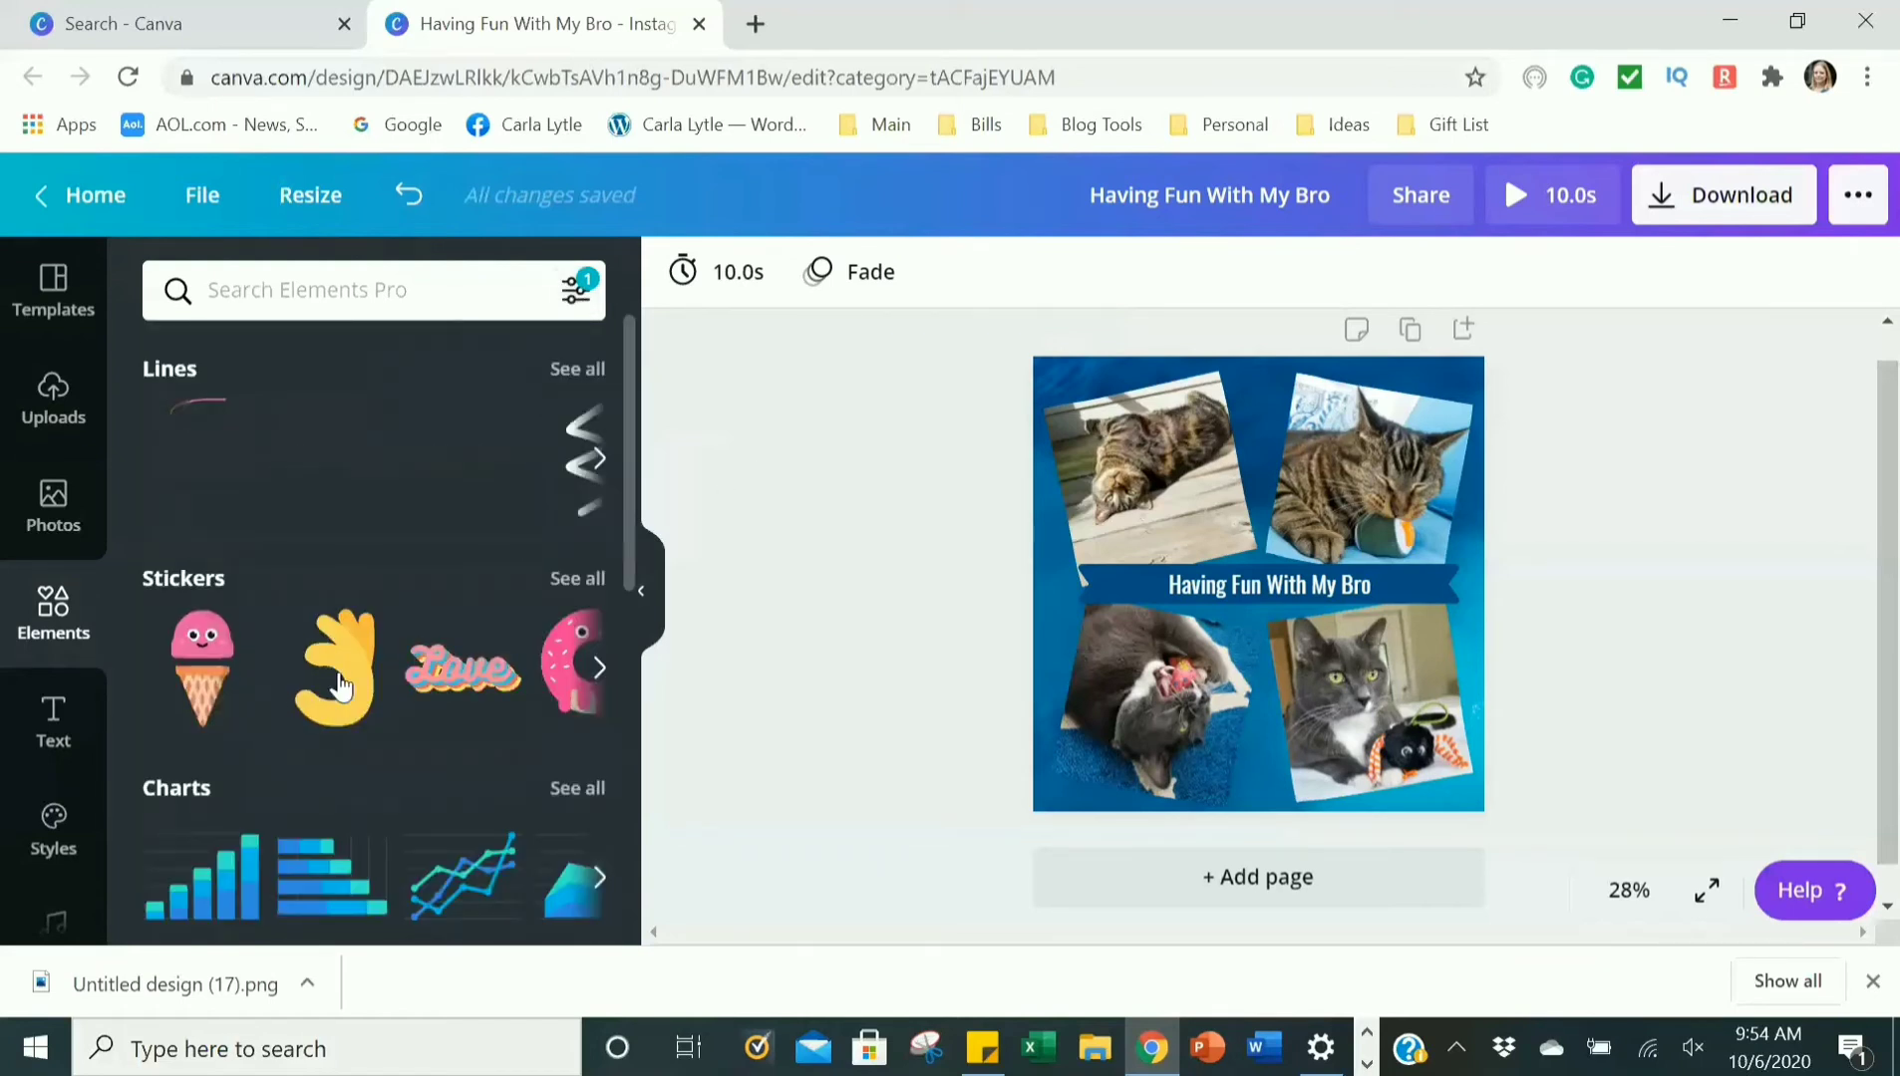
Browse the animated elements, search them for "cat paw" and look through the results.
{"action": "scroll", "coordinate": [359, 700], "scroll_direction": "down", "scroll_amount": 7}
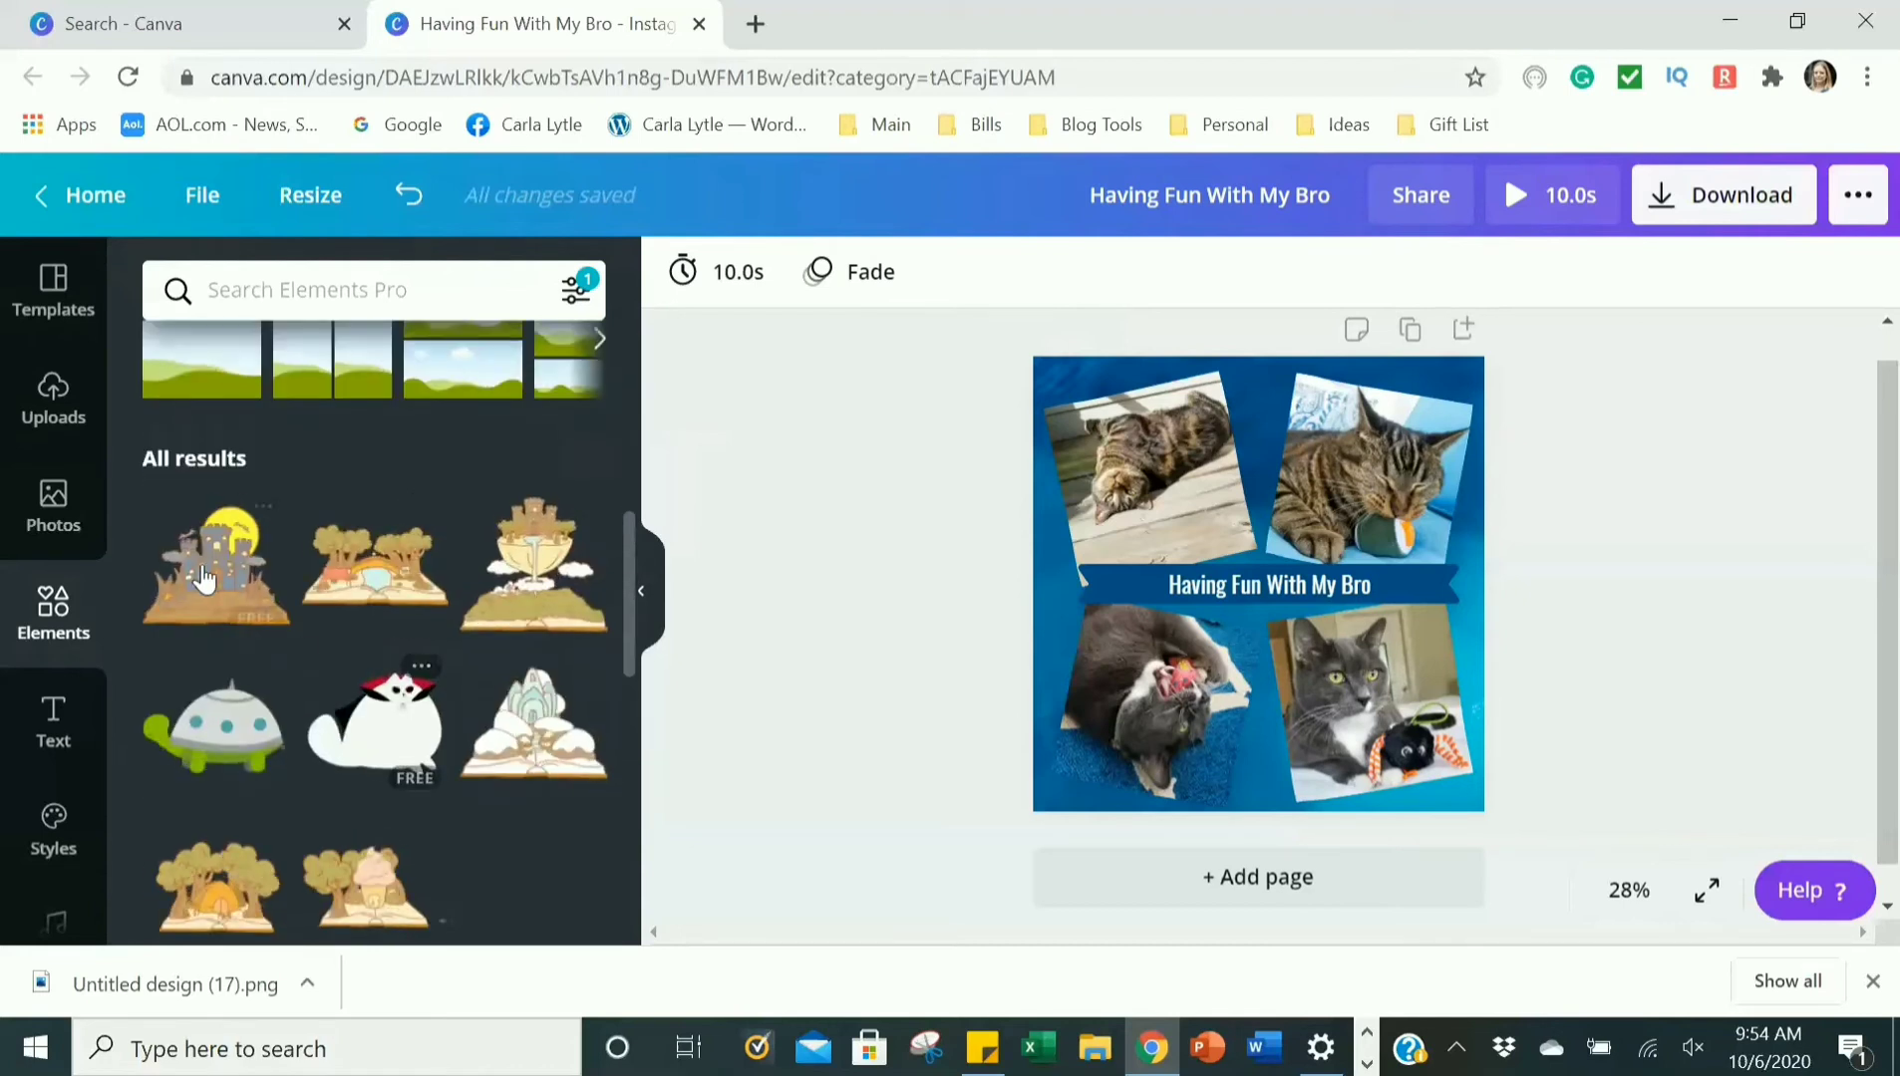
{"action": "scroll", "coordinate": [280, 658], "scroll_direction": "down", "scroll_amount": 5}
{"action": "scroll", "coordinate": [280, 658], "scroll_direction": "up", "scroll_amount": 12}
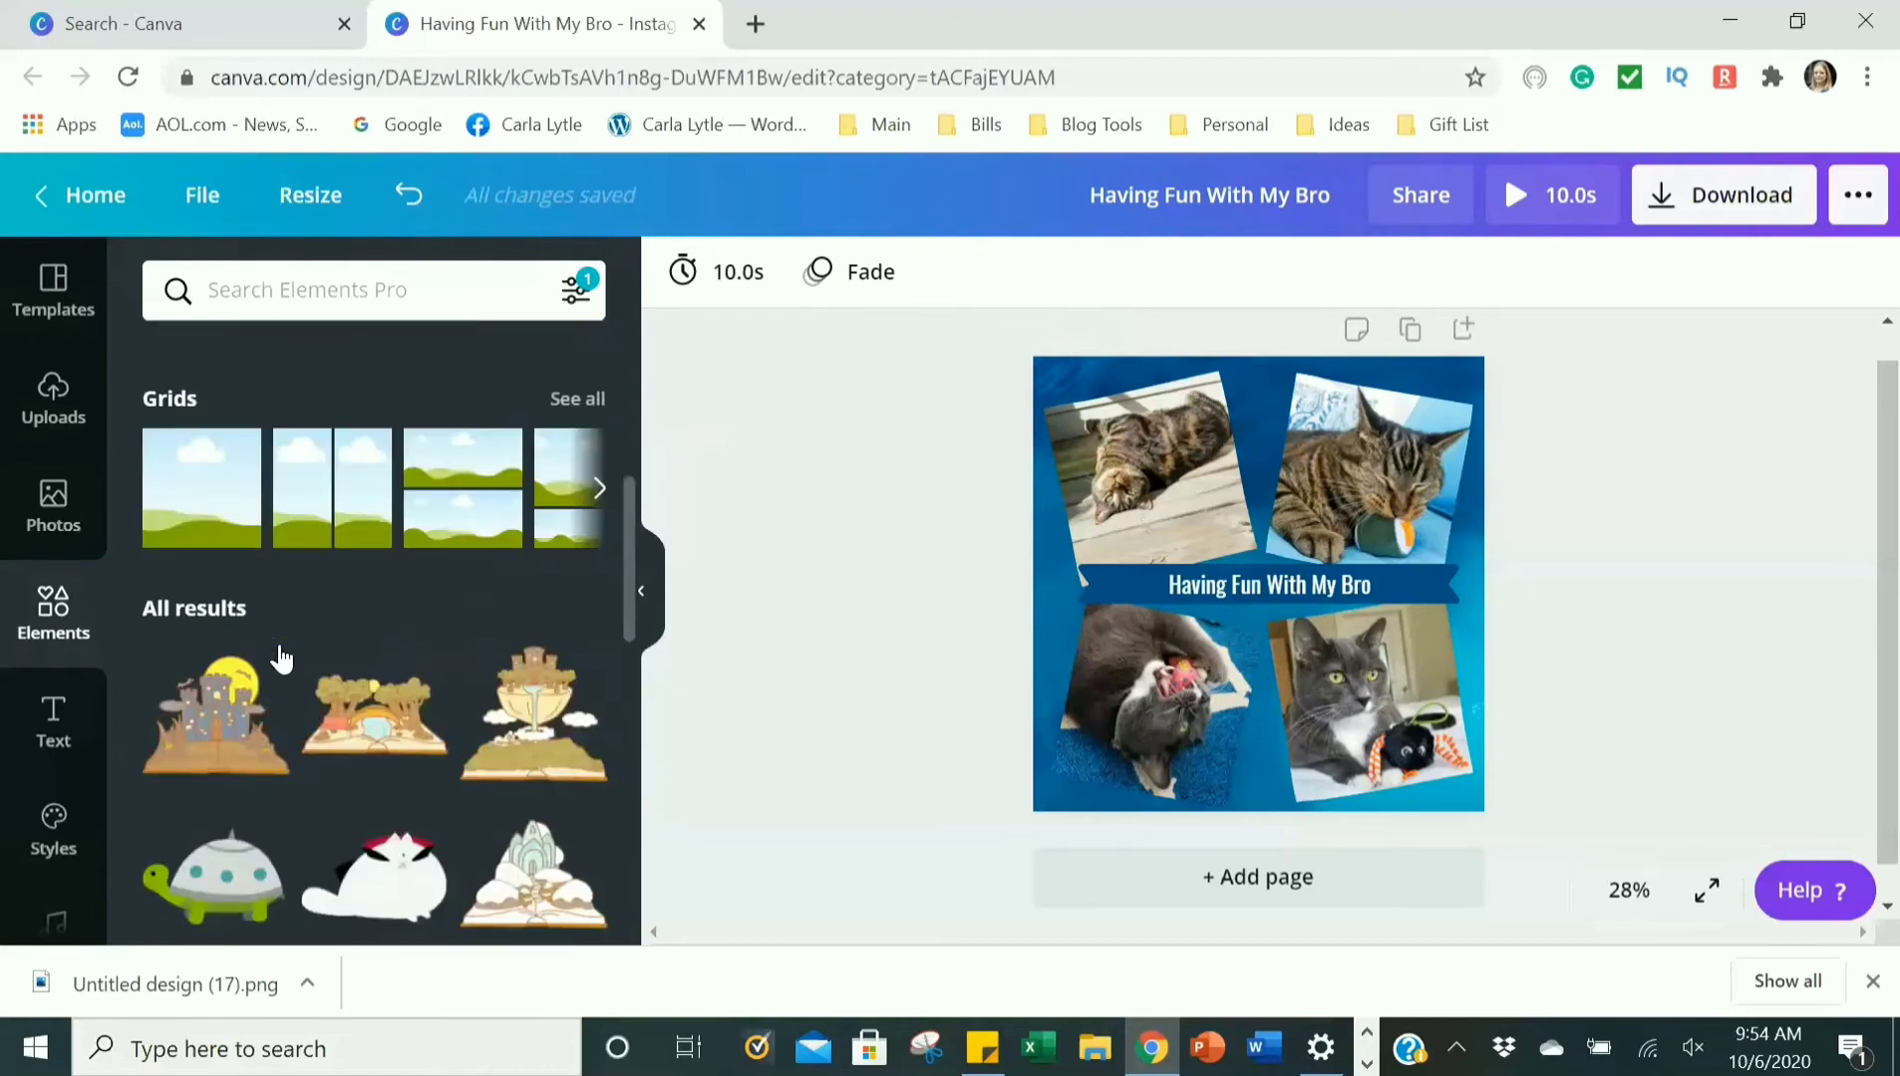
{"action": "left_click", "coordinate": [289, 289]}
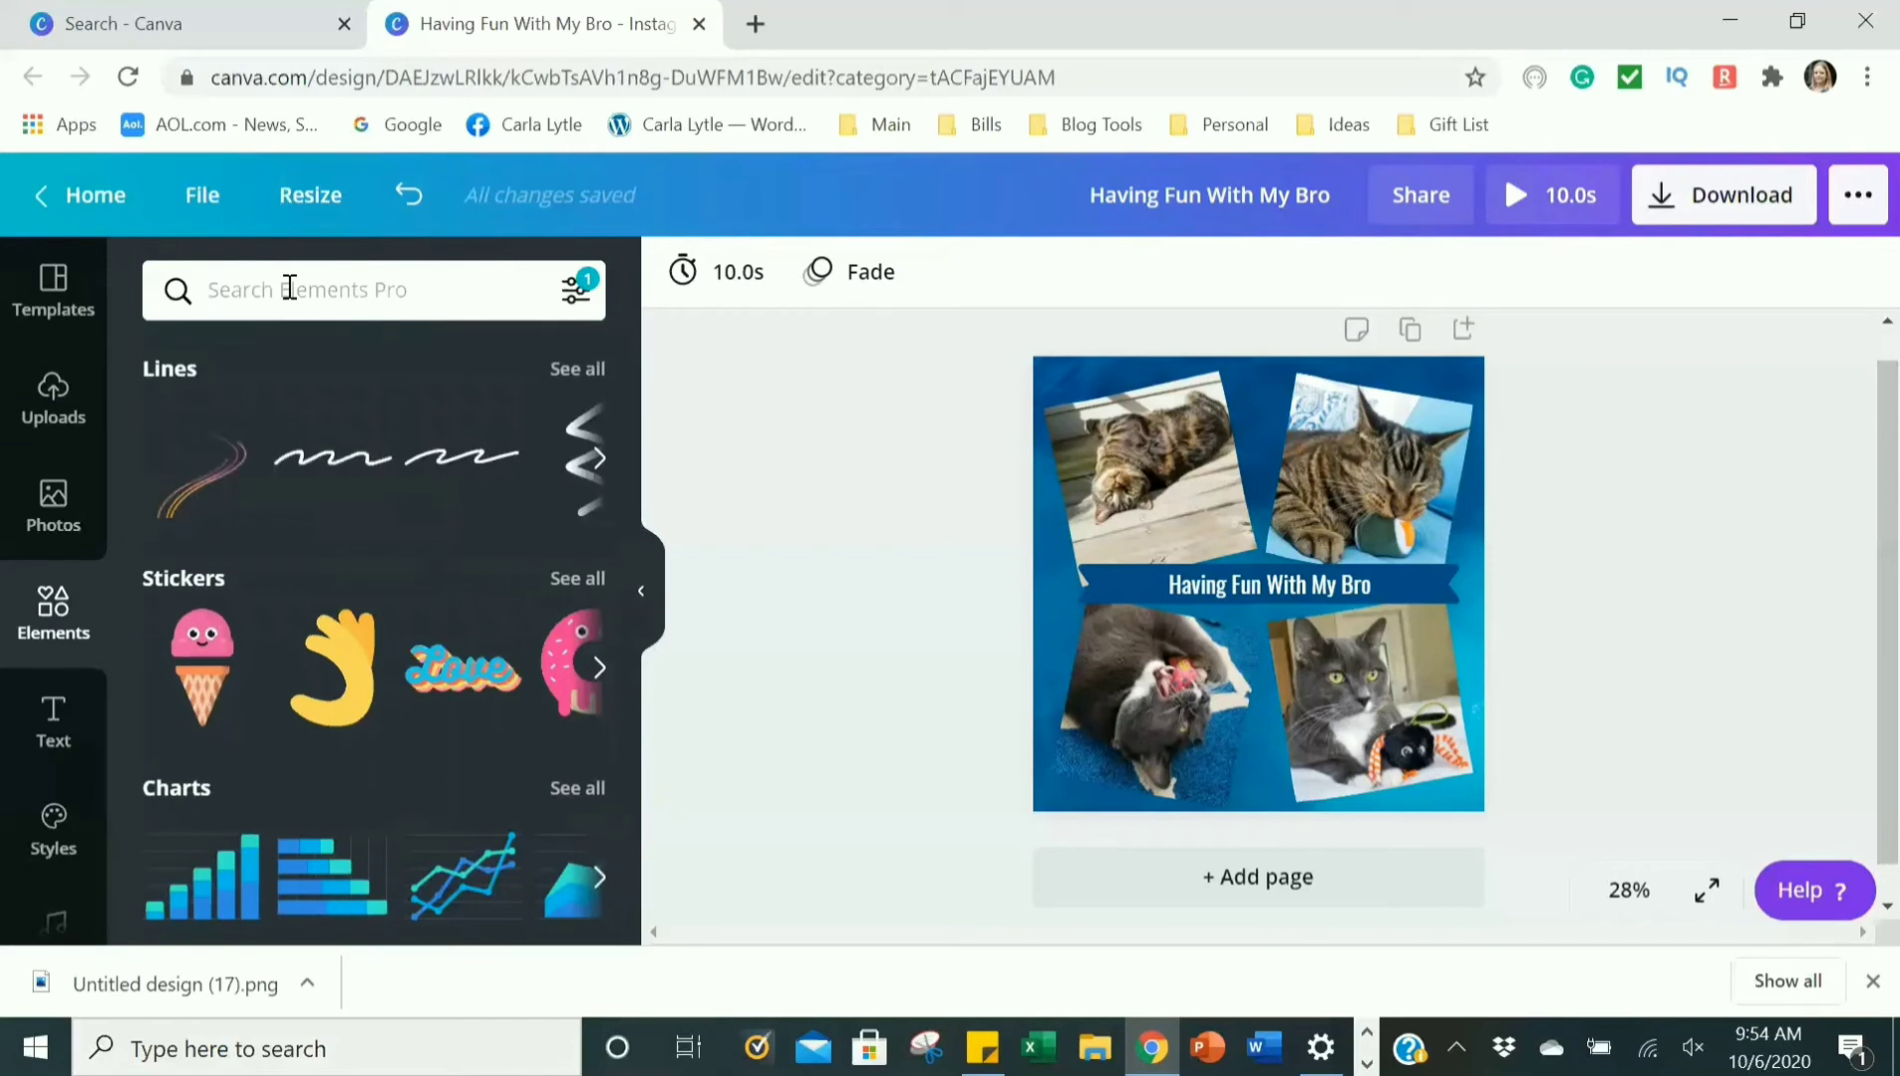
{"action": "type", "text": "cat"}
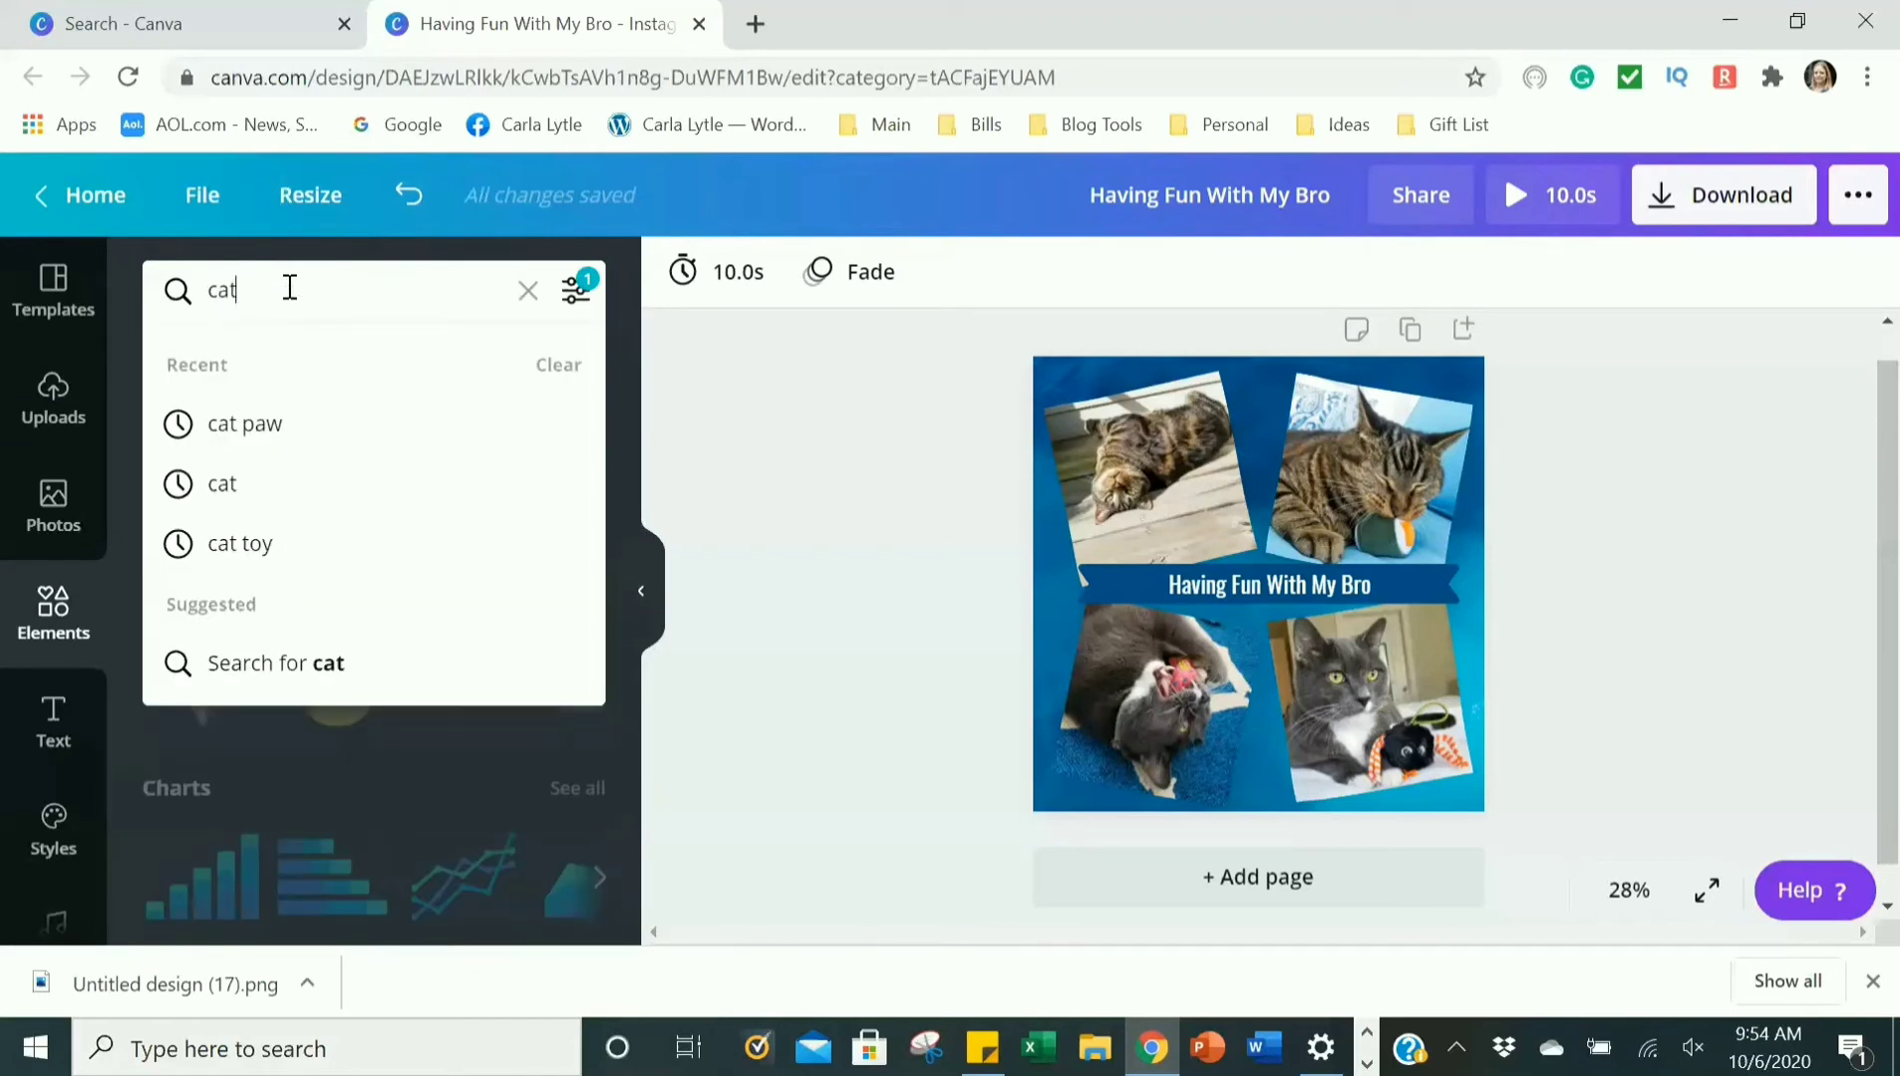
{"action": "left_click", "coordinate": [278, 425]}
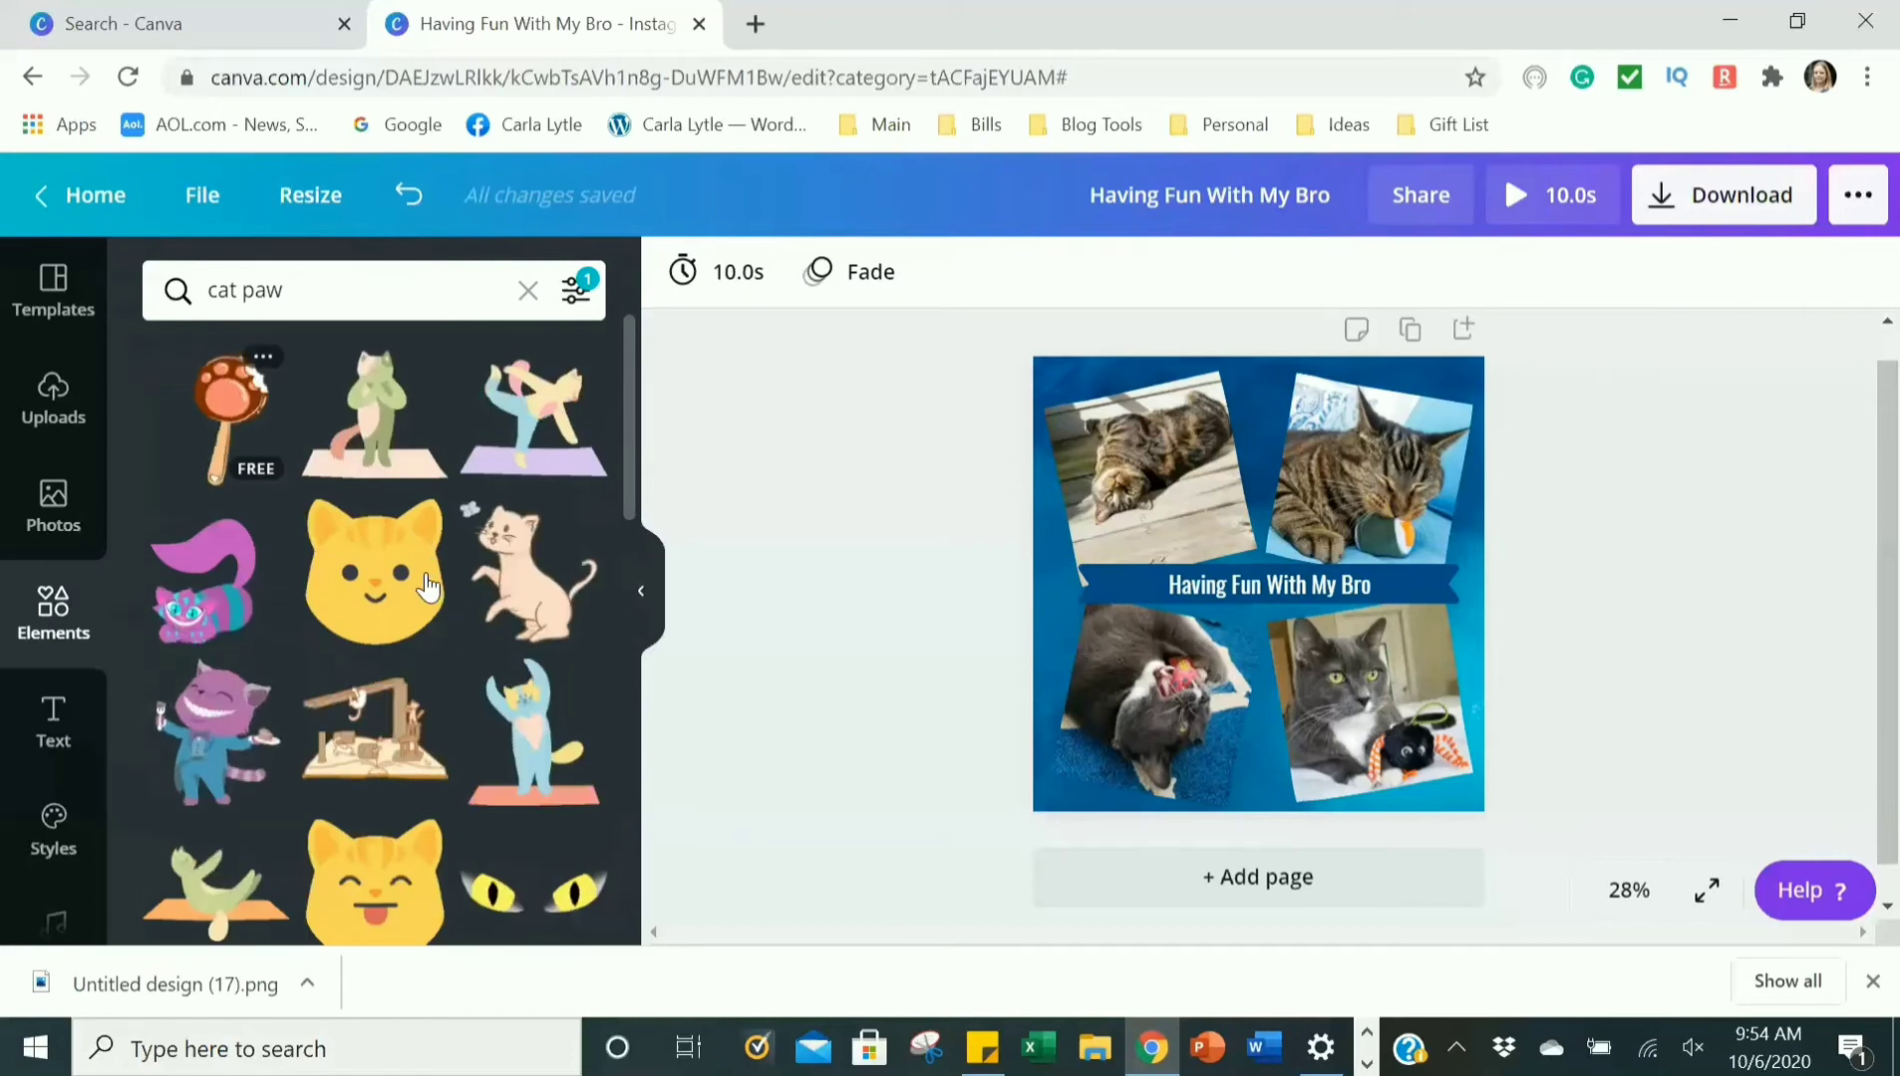
{"action": "scroll", "coordinate": [426, 629], "scroll_direction": "down", "scroll_amount": 10}
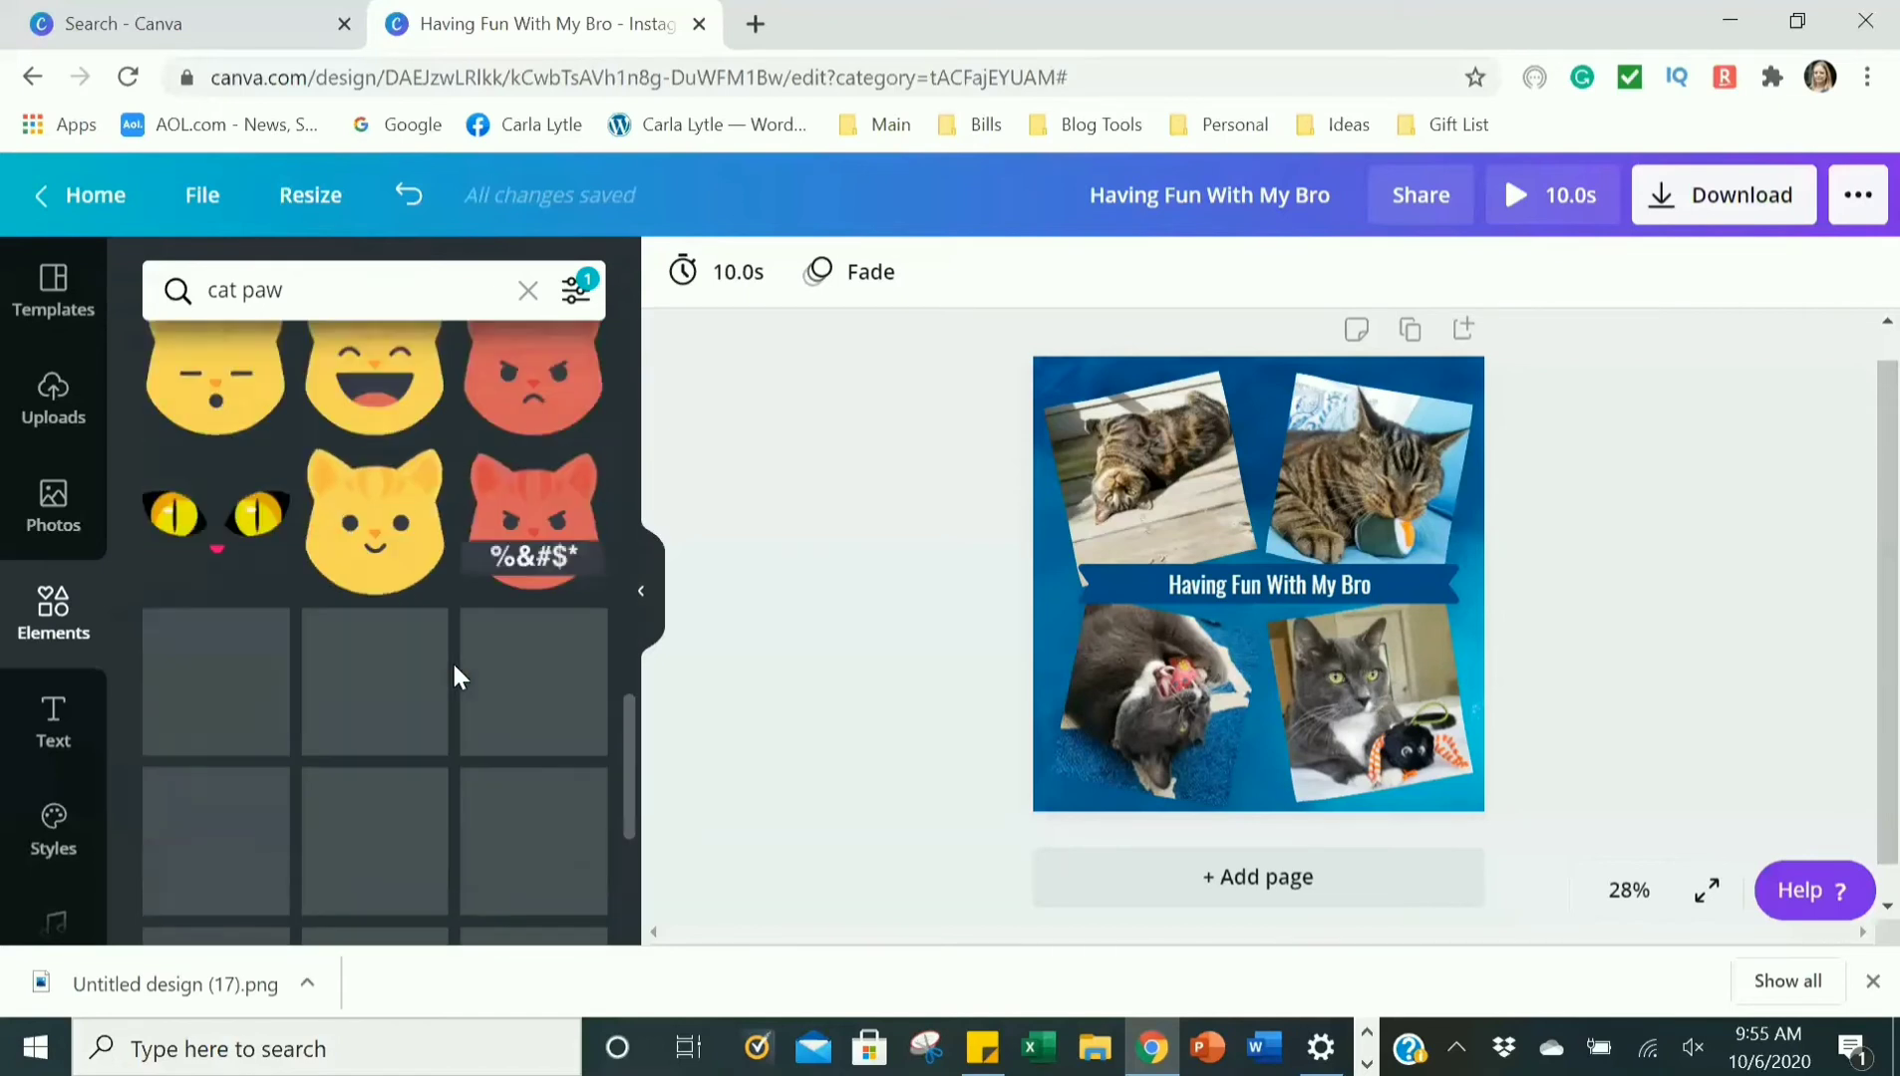
{"action": "scroll", "coordinate": [452, 661], "scroll_direction": "down", "scroll_amount": 3}
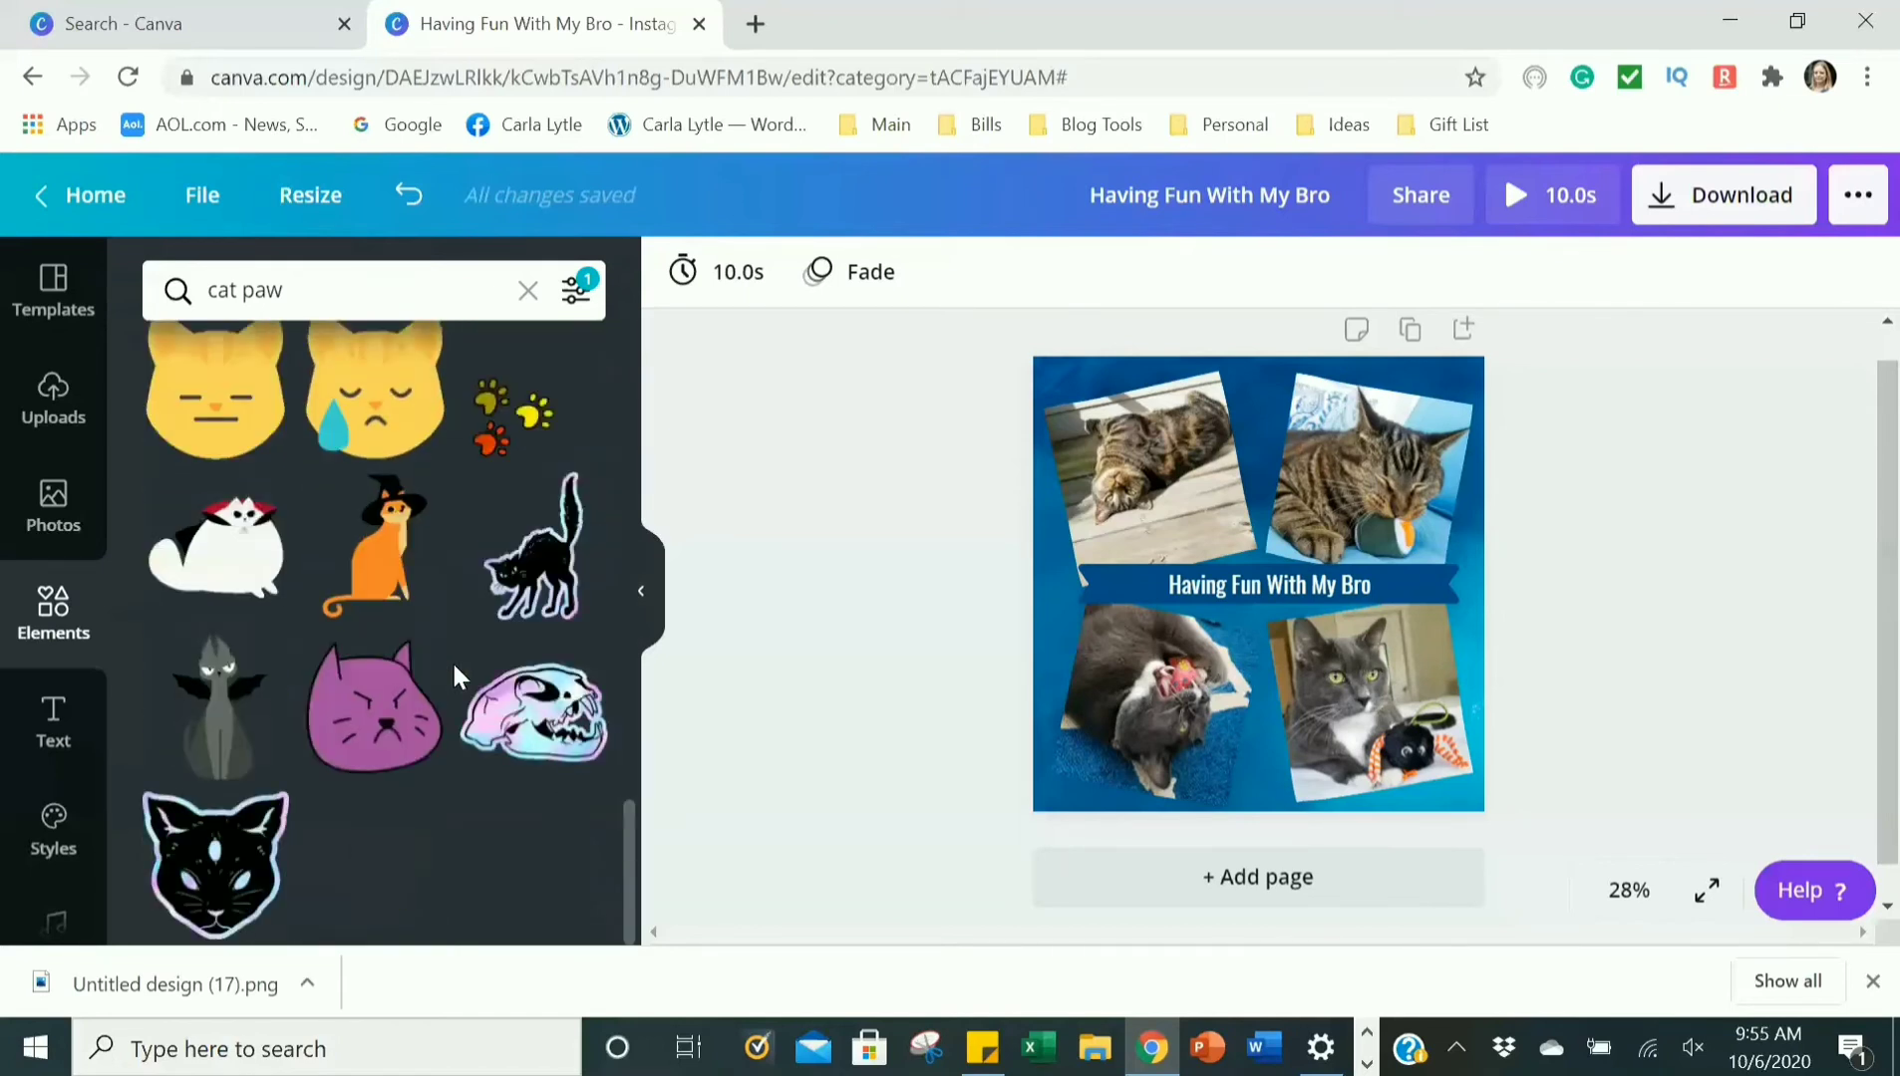
{"action": "scroll", "coordinate": [451, 661], "scroll_direction": "up", "scroll_amount": 6}
{"action": "scroll", "coordinate": [451, 661], "scroll_direction": "up", "scroll_amount": 8}
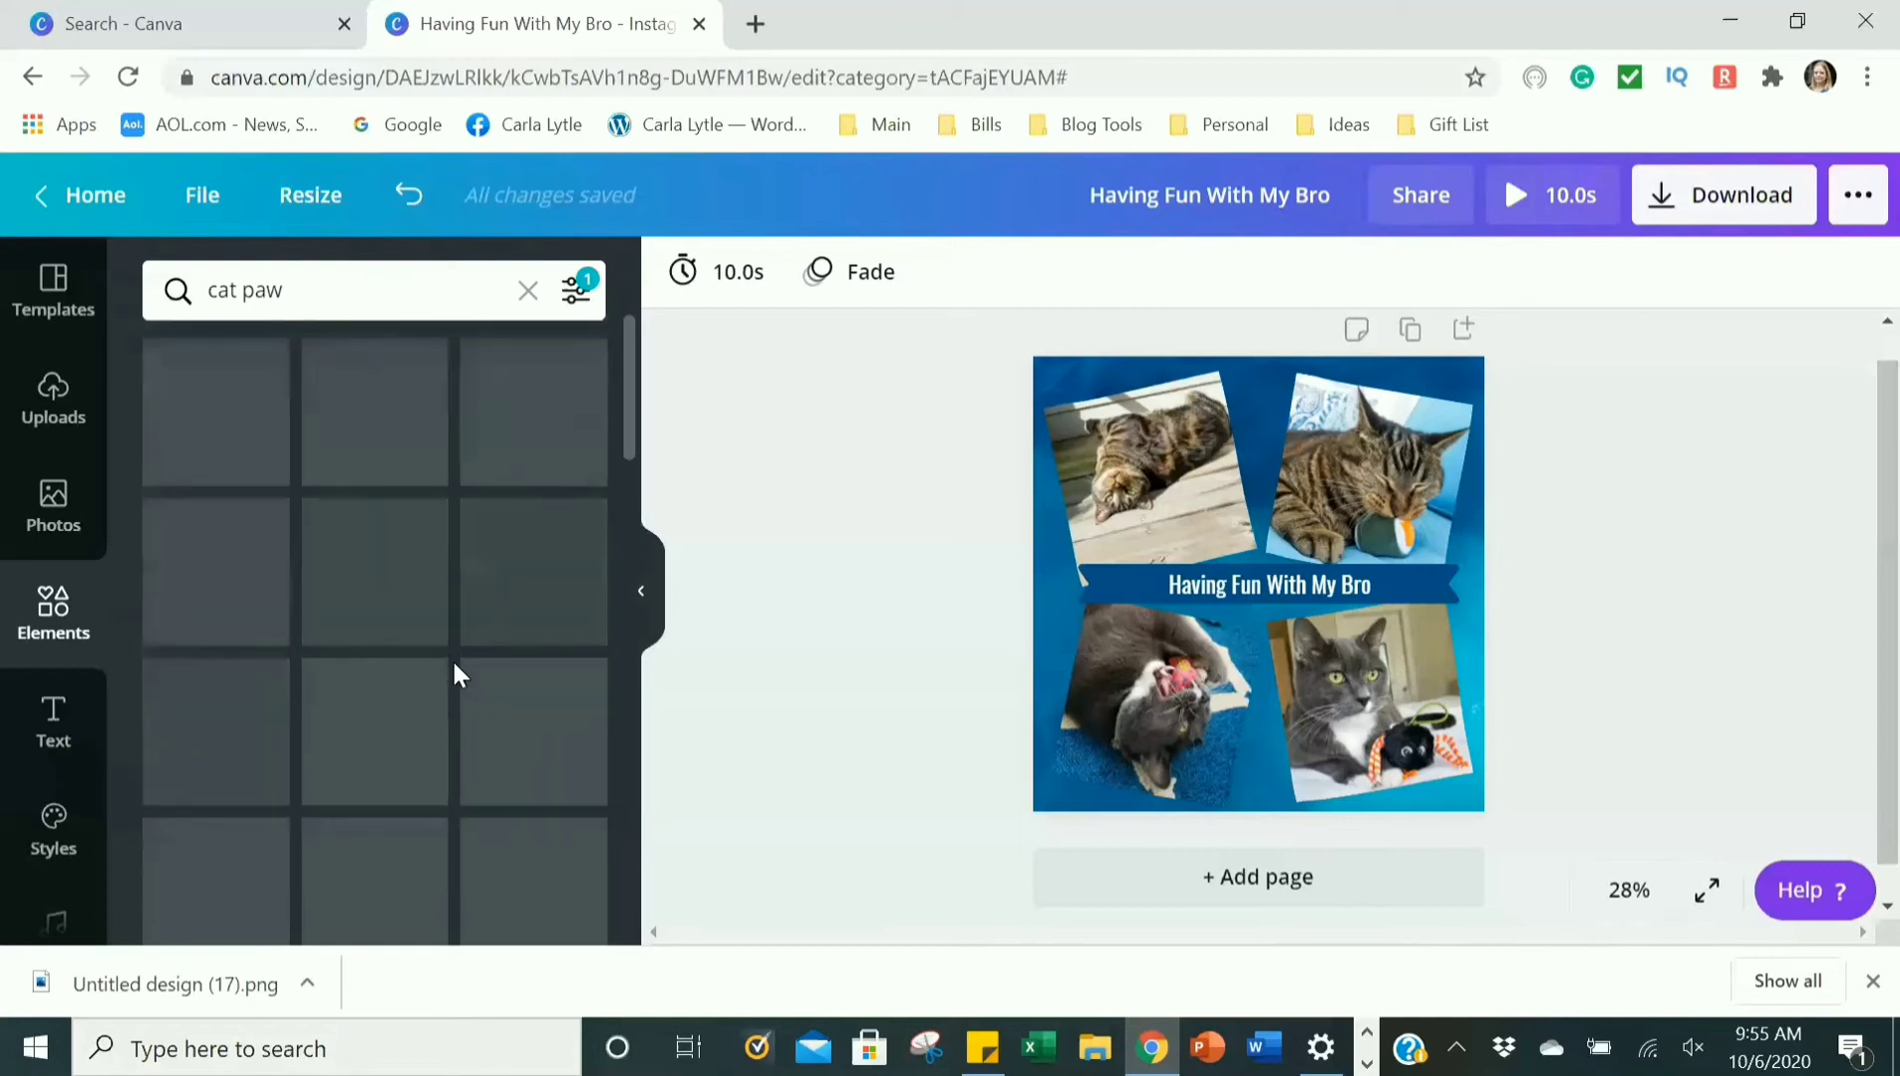
Search the animated elements for "star" and place the three yellow stars, shrunk and tilted, at the lower-left photo's outer corner.
{"action": "left_click", "coordinate": [289, 277]}
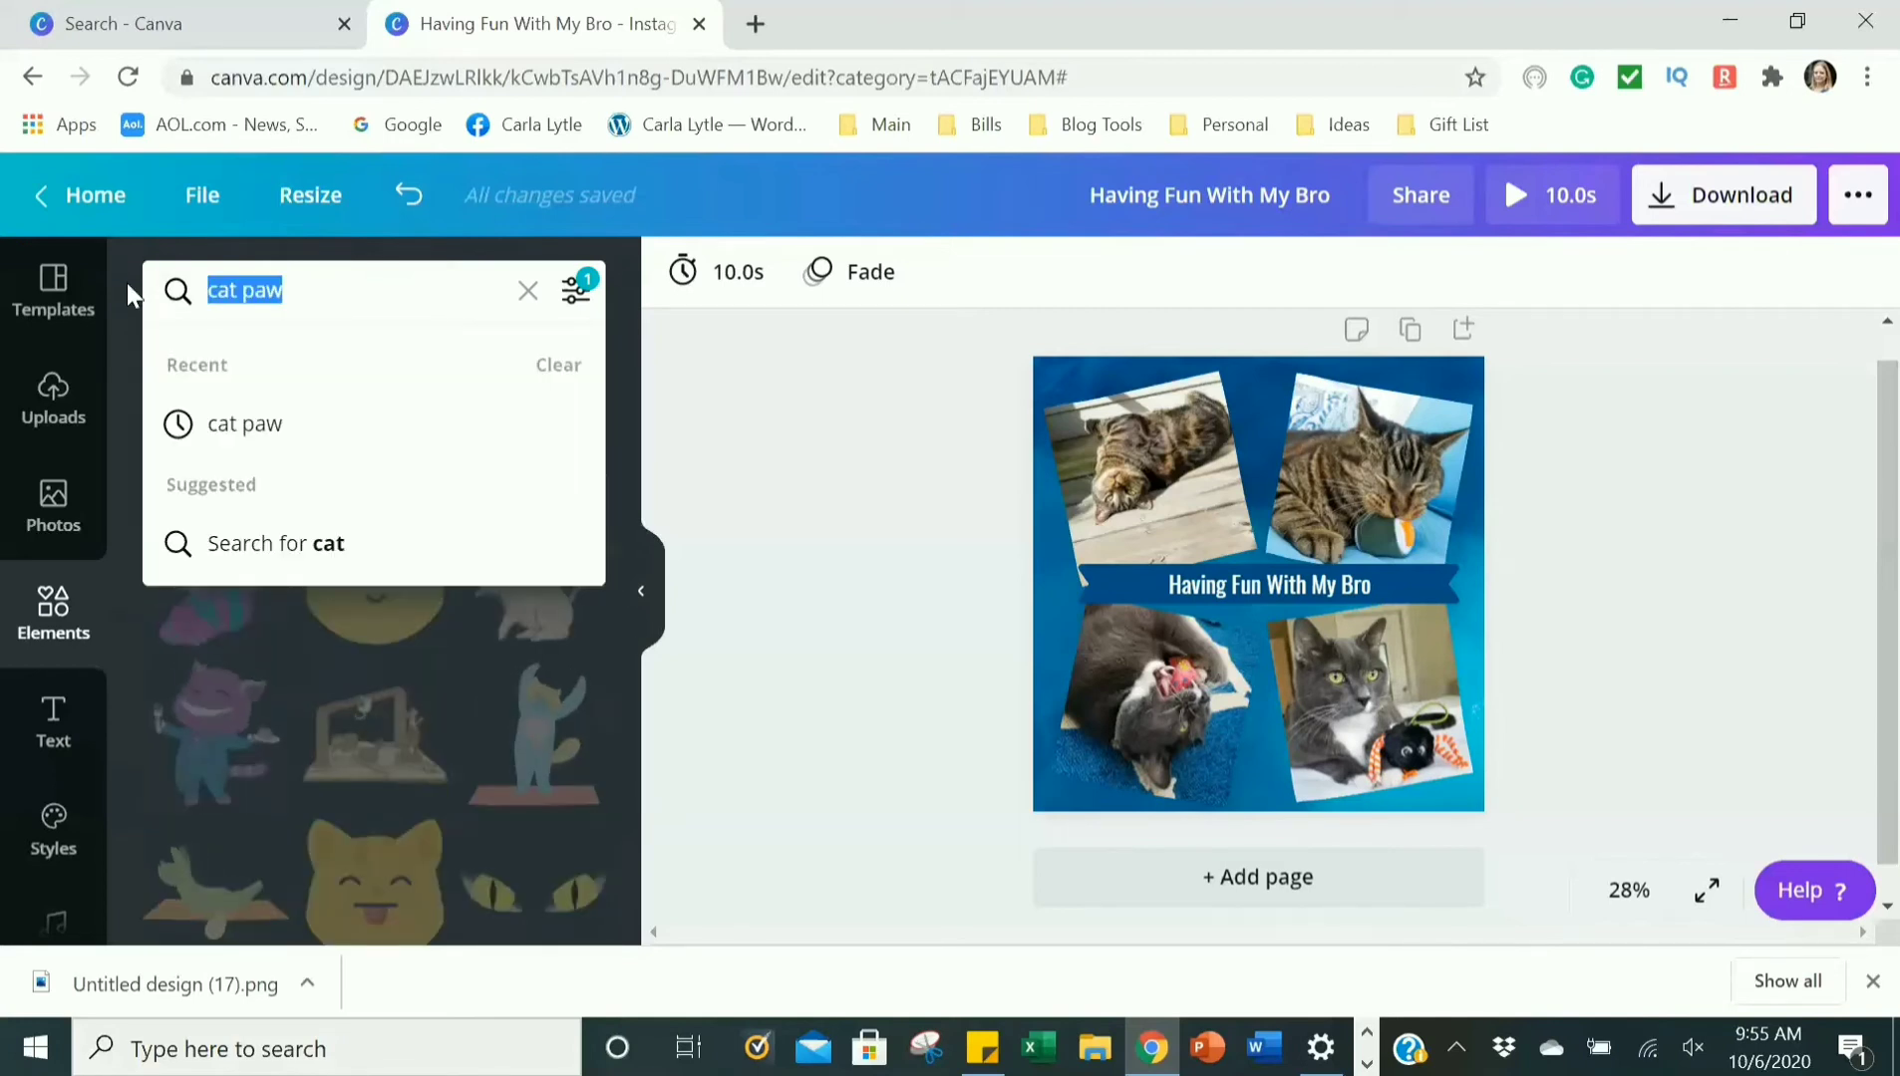
{"action": "type", "text": "star"}
{"action": "key", "text": "Return"}
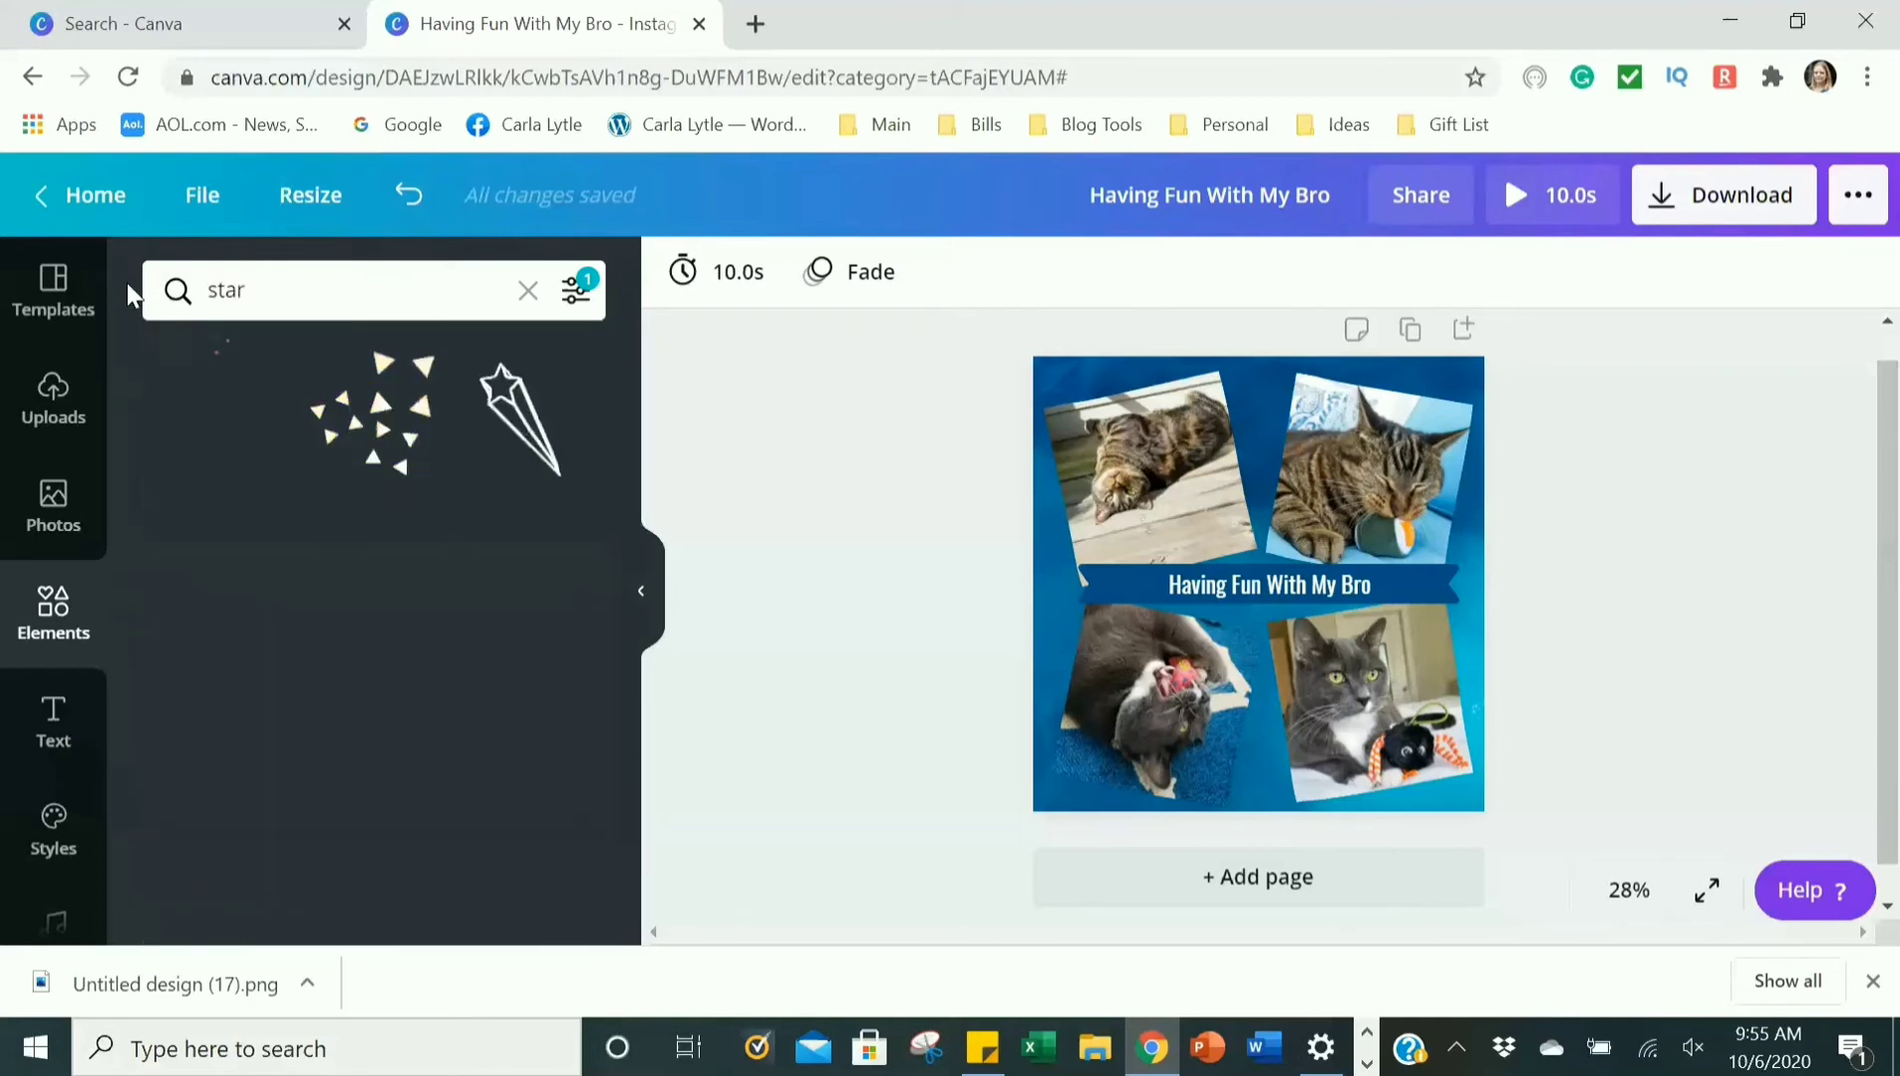
{"action": "scroll", "coordinate": [538, 598], "scroll_direction": "down", "scroll_amount": 5}
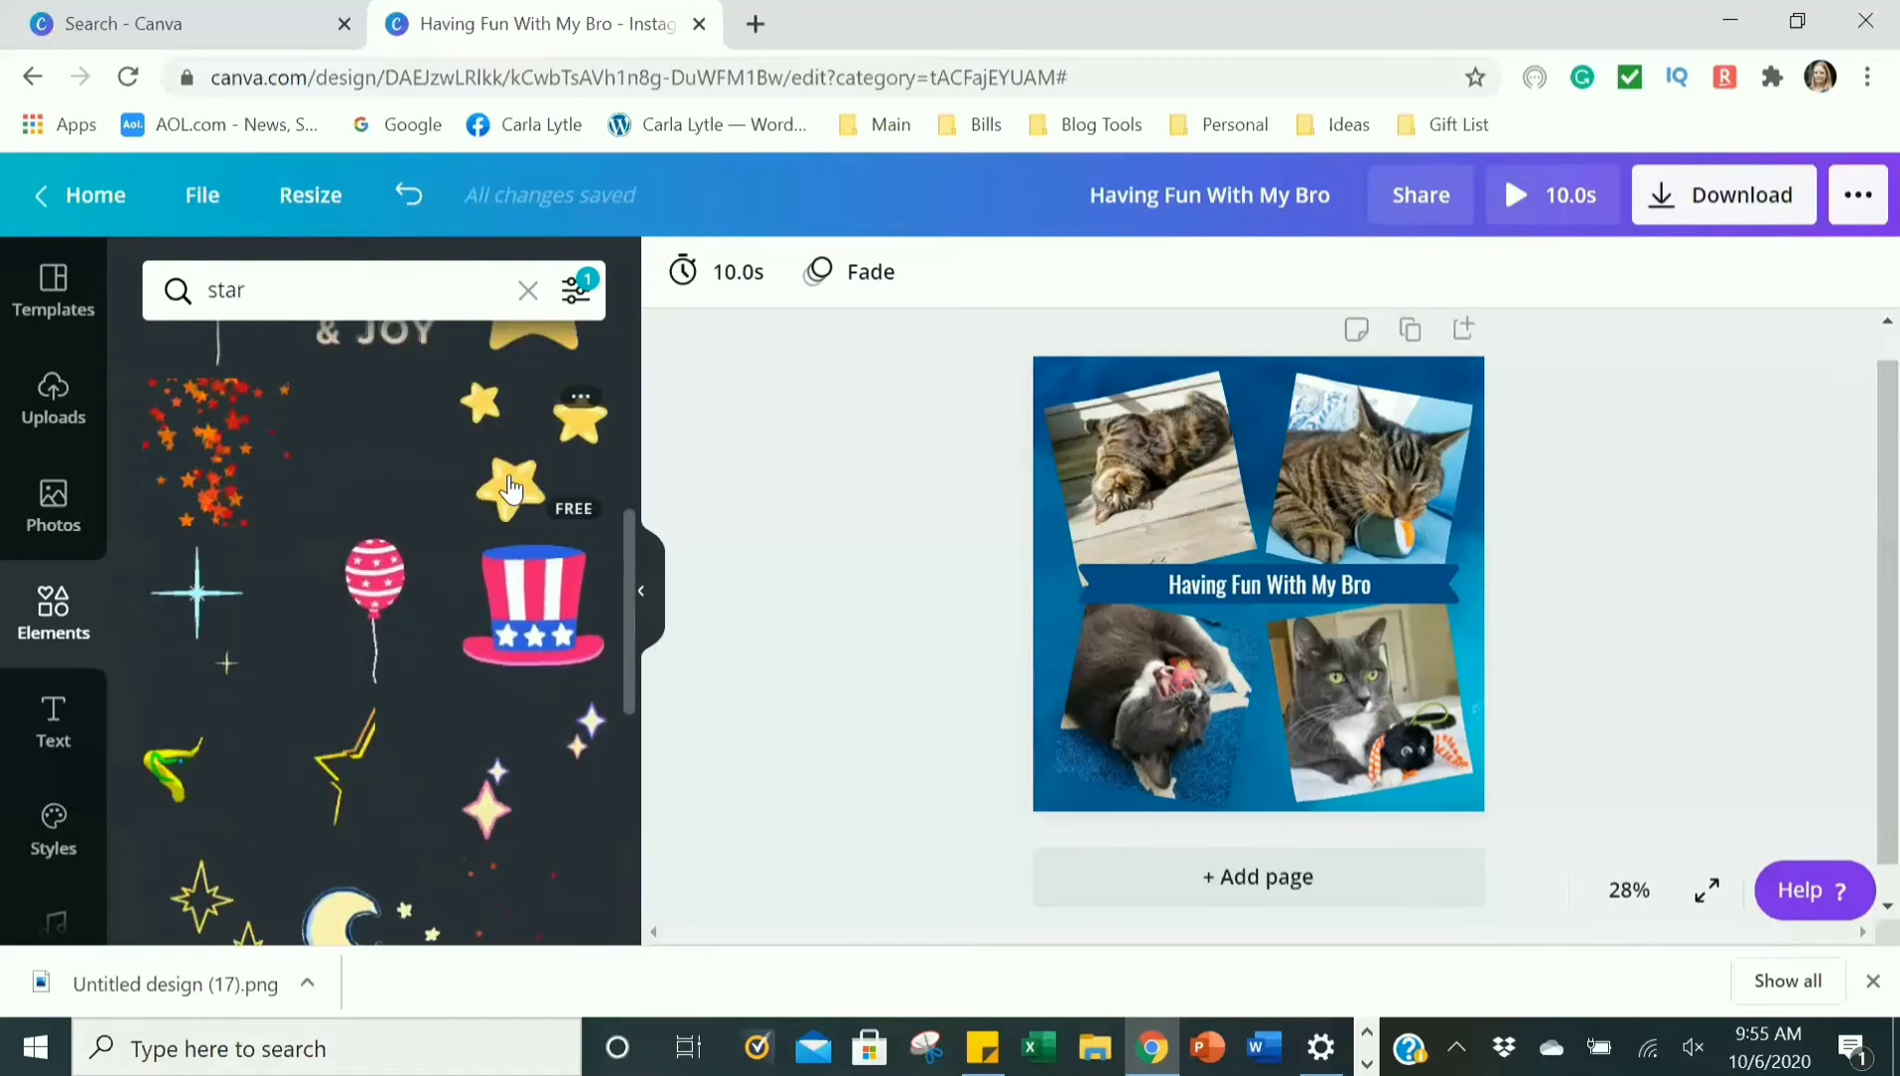
{"action": "left_click", "coordinate": [510, 488]}
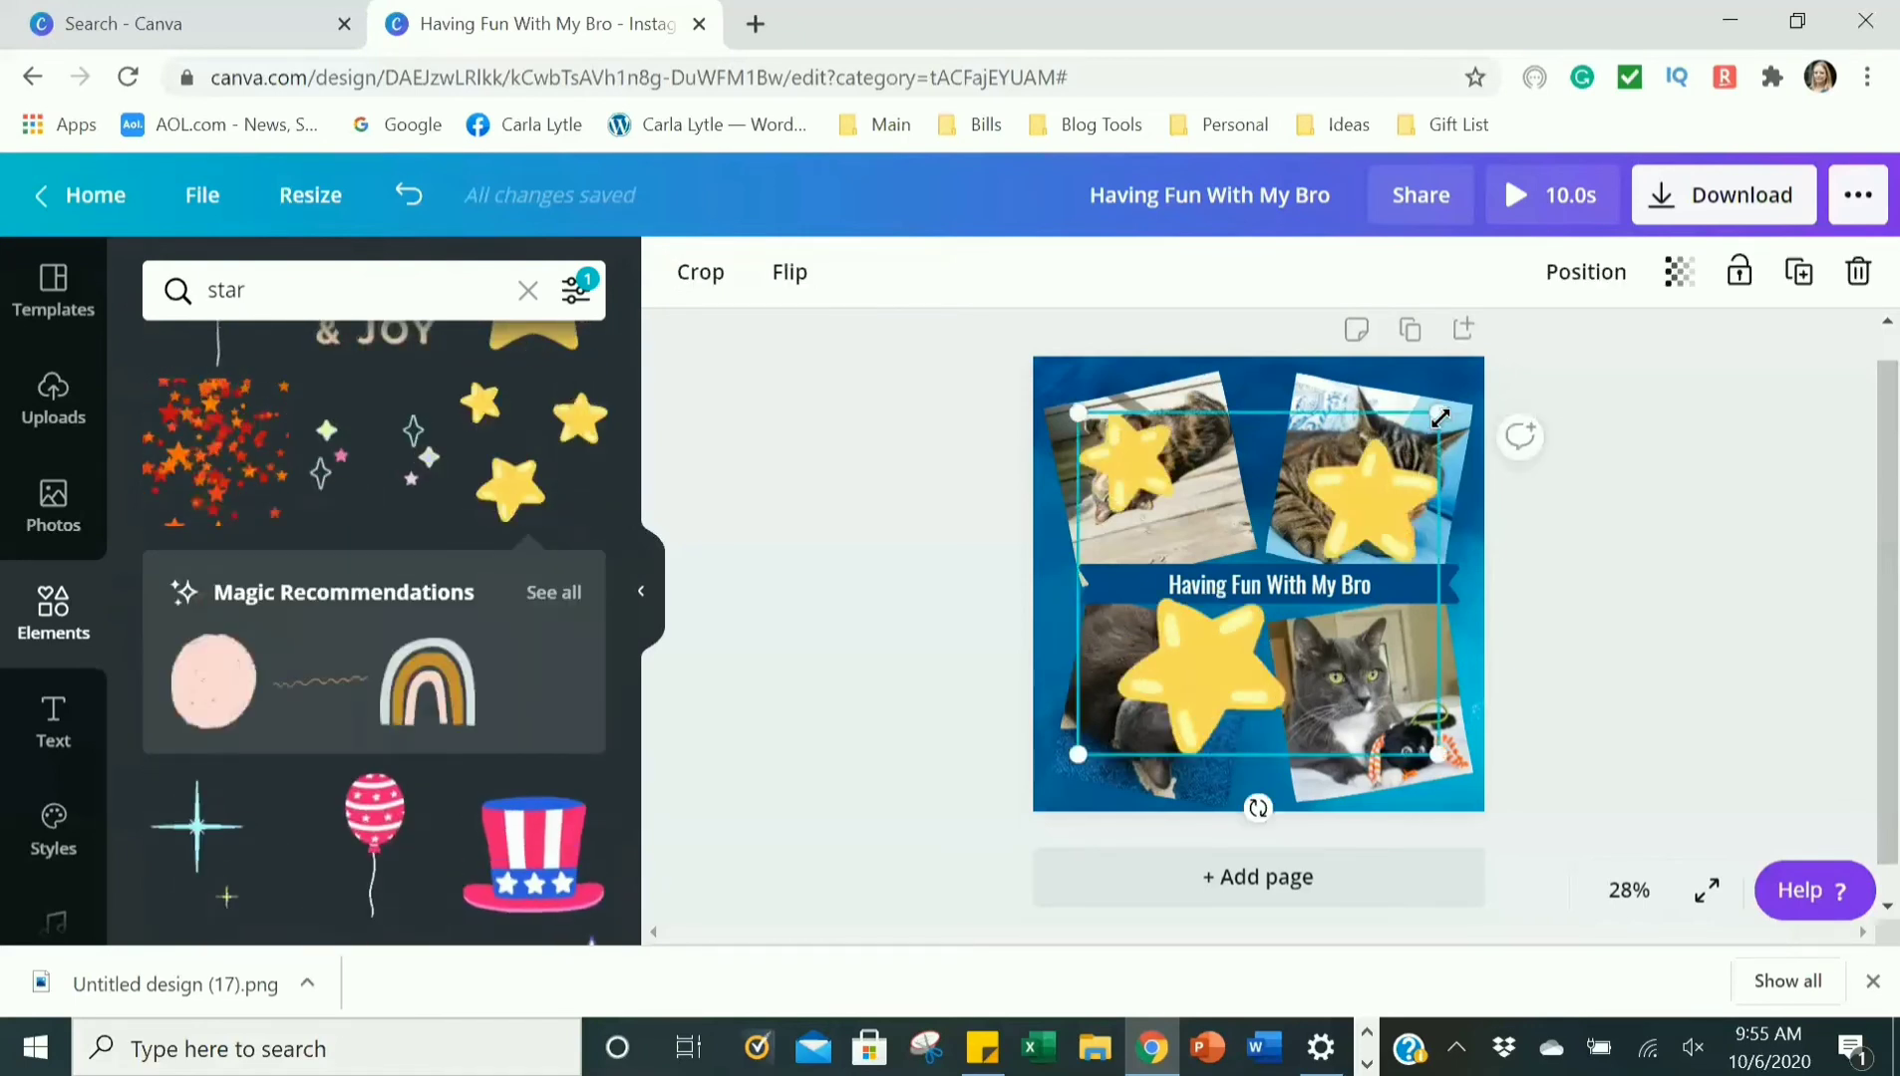
{"action": "left_click_drag", "start_coordinate": [1298, 513], "coordinate": [1116, 716]}
{"action": "left_click_drag", "start_coordinate": [1081, 807], "coordinate": [1071, 803]}
{"action": "left_click_drag", "start_coordinate": [1112, 741], "coordinate": [1087, 785]}
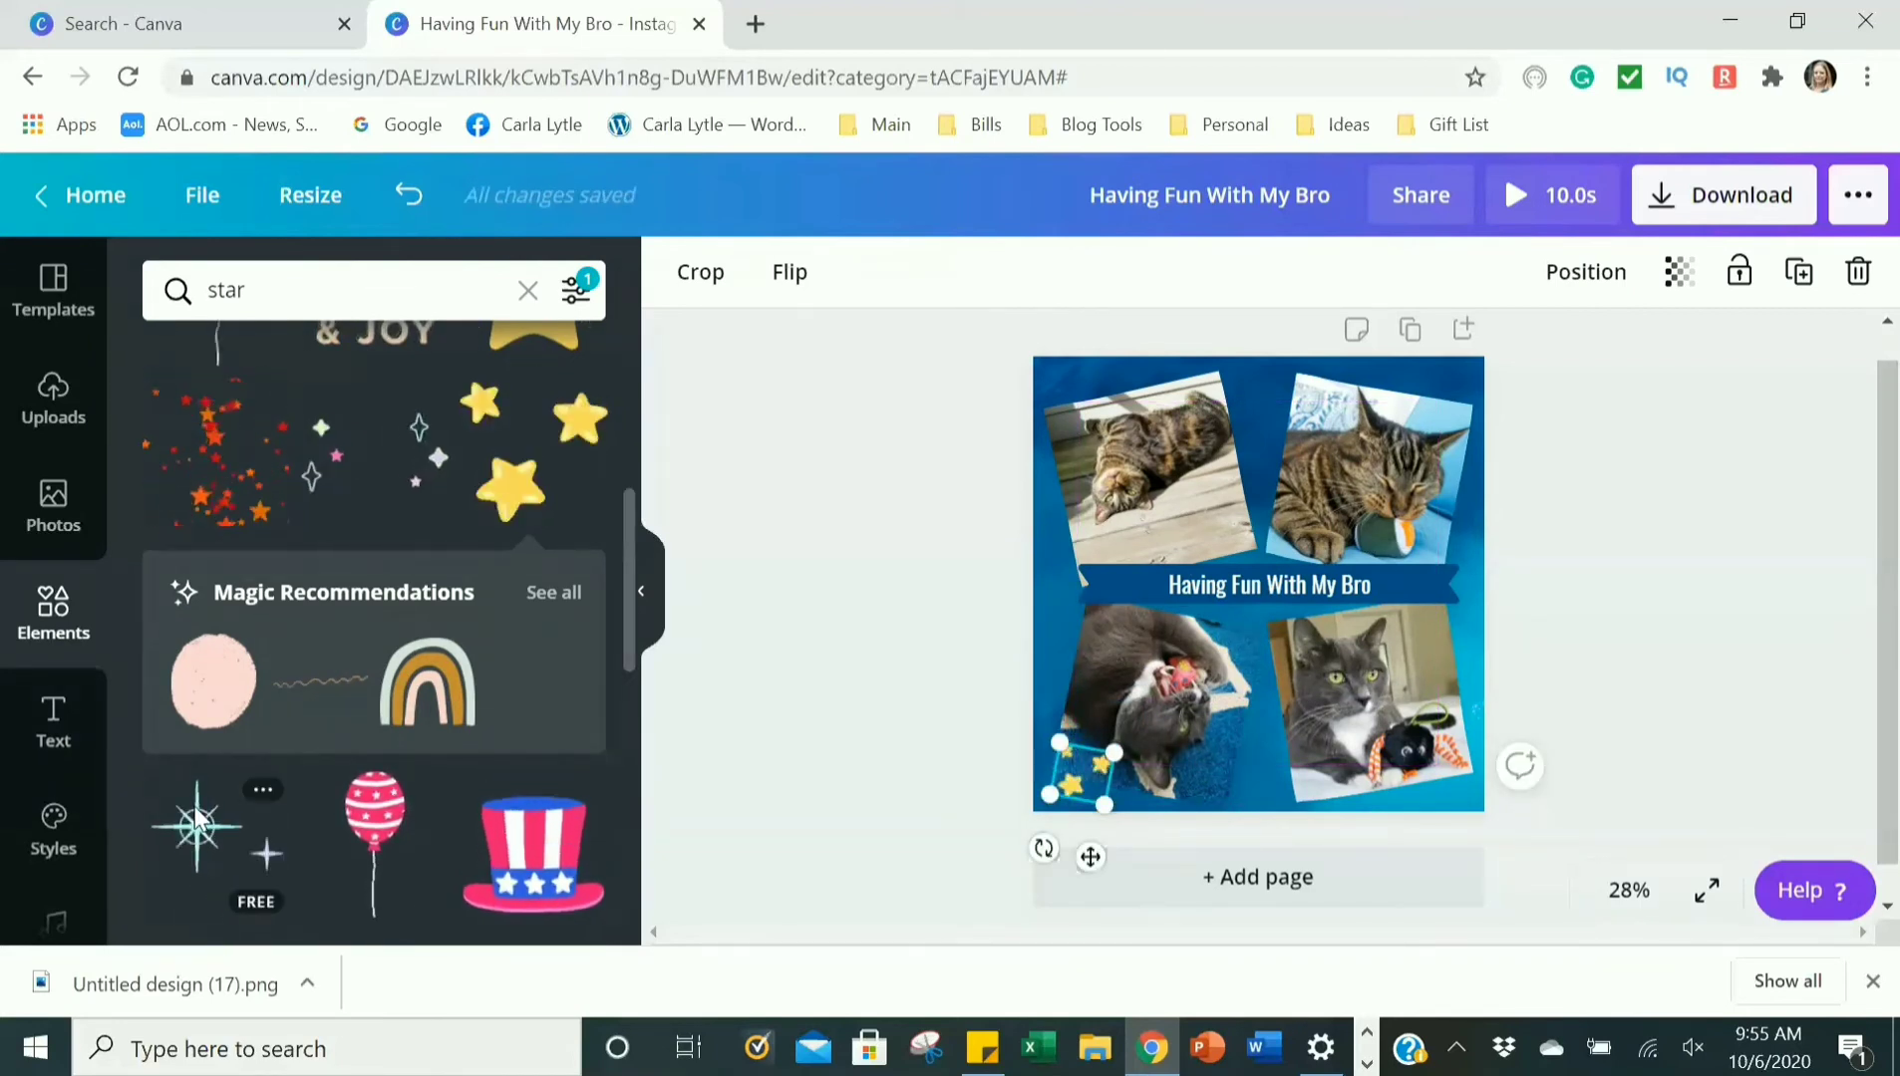
Add the animated sparkle sticker, shrink and tilt it, and place it in the gap between the two upper cat photos.
{"action": "left_click", "coordinate": [254, 834]}
{"action": "left_click_drag", "start_coordinate": [1438, 402], "coordinate": [1200, 590]}
{"action": "left_click_drag", "start_coordinate": [1186, 686], "coordinate": [1284, 419]}
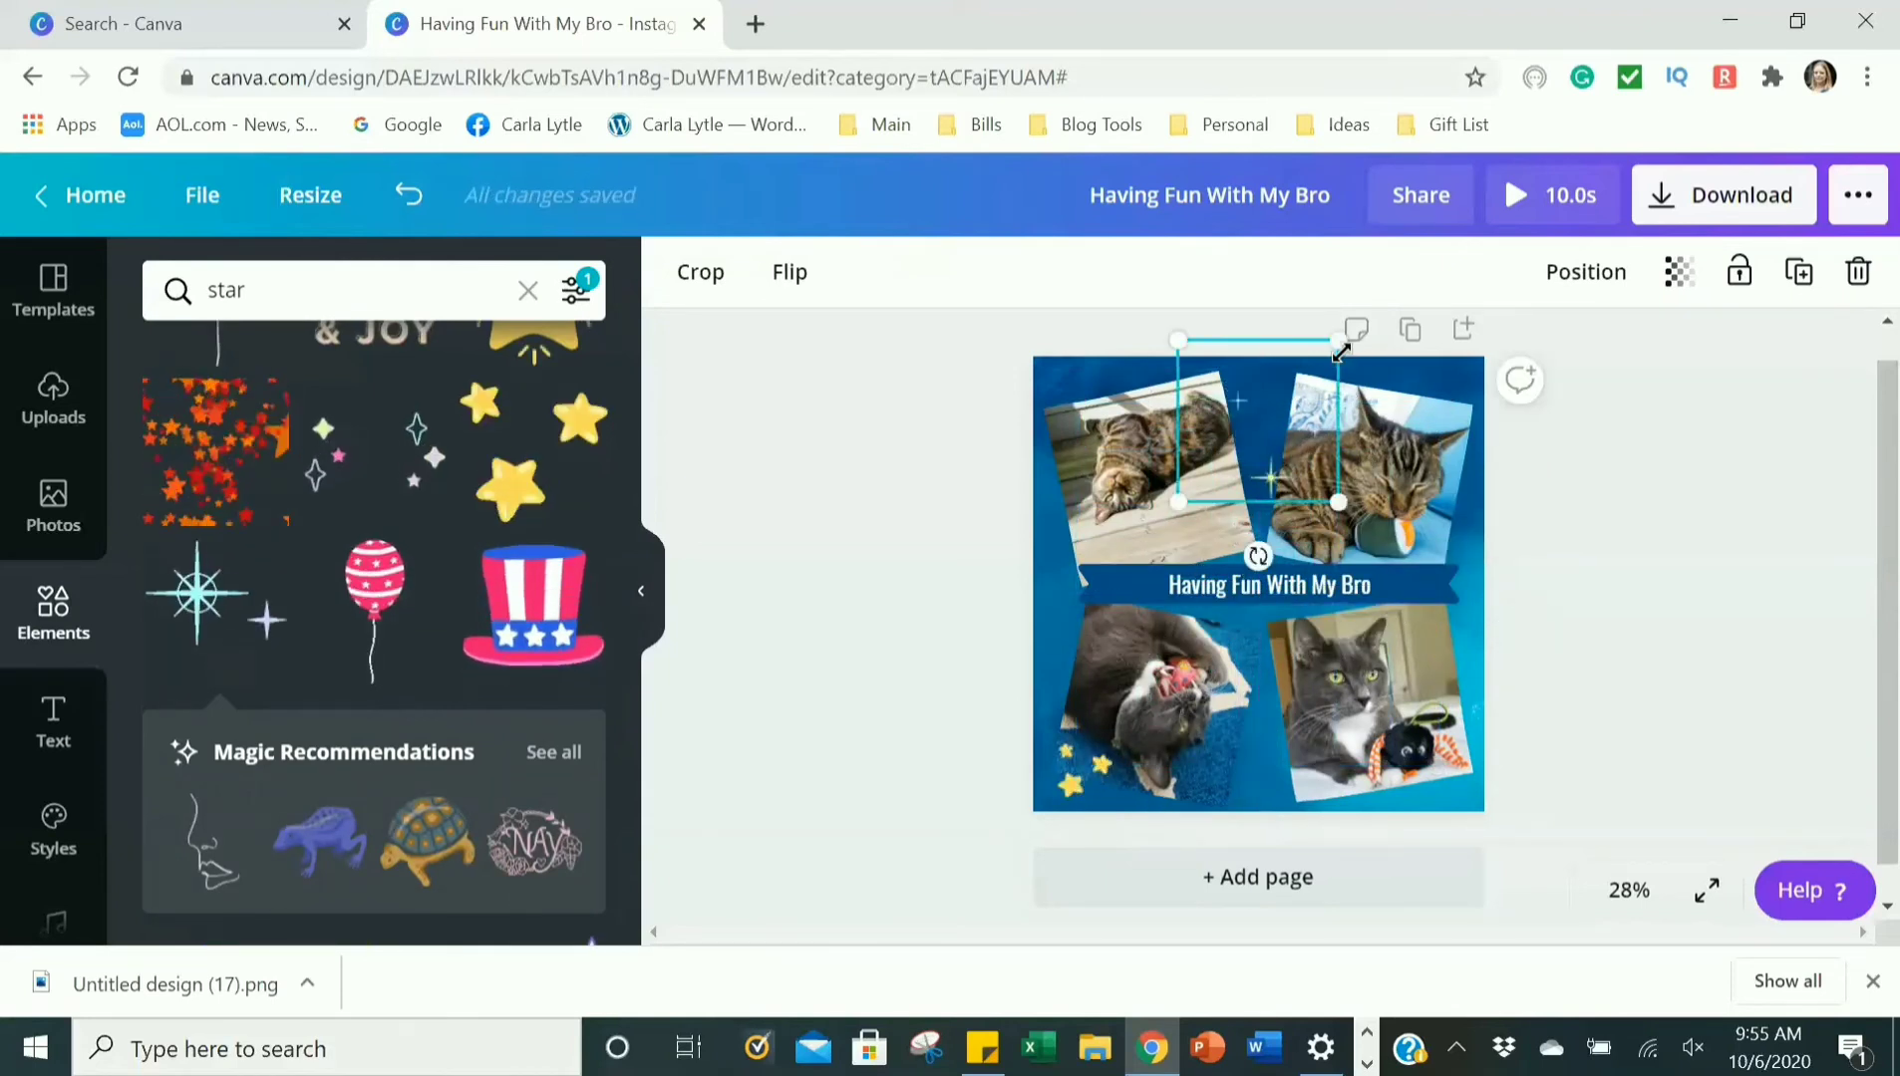
{"action": "left_click_drag", "start_coordinate": [1337, 342], "coordinate": [1276, 402]}
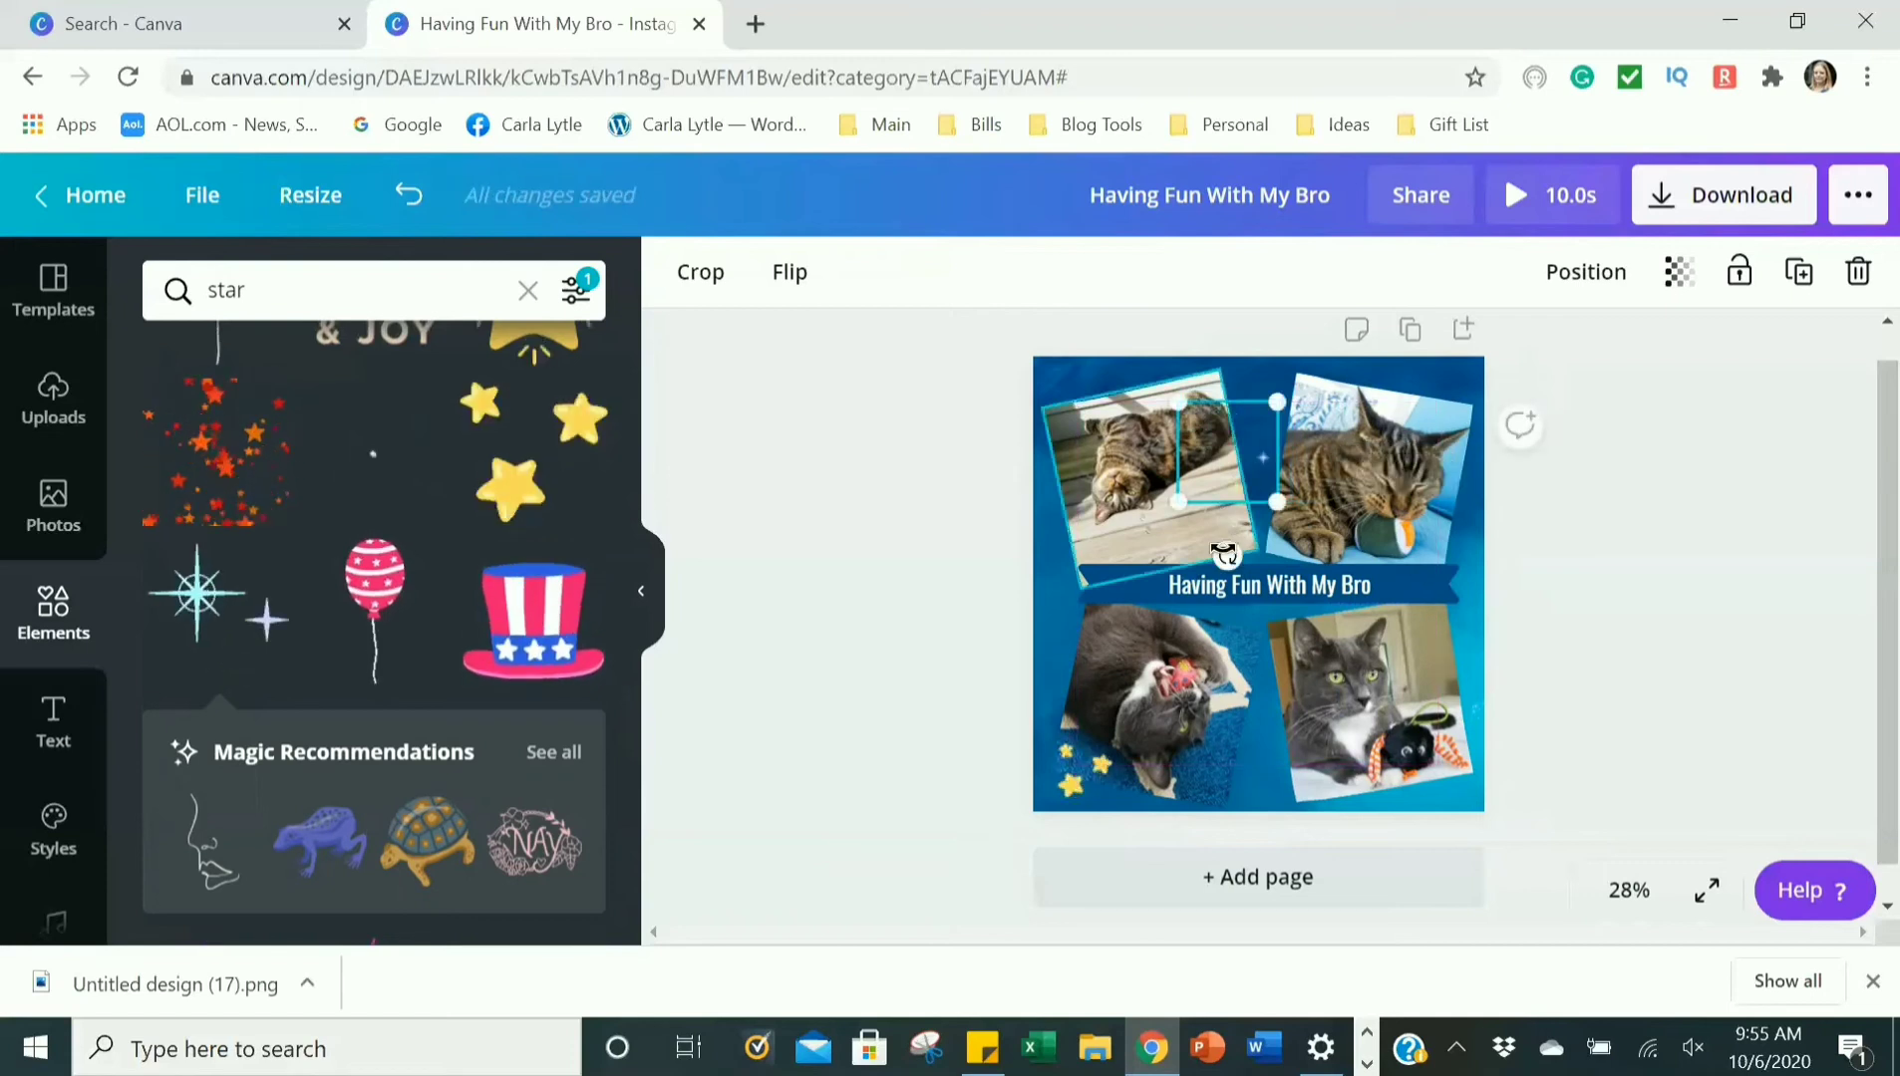
{"action": "left_click_drag", "start_coordinate": [1222, 554], "coordinate": [1181, 543]}
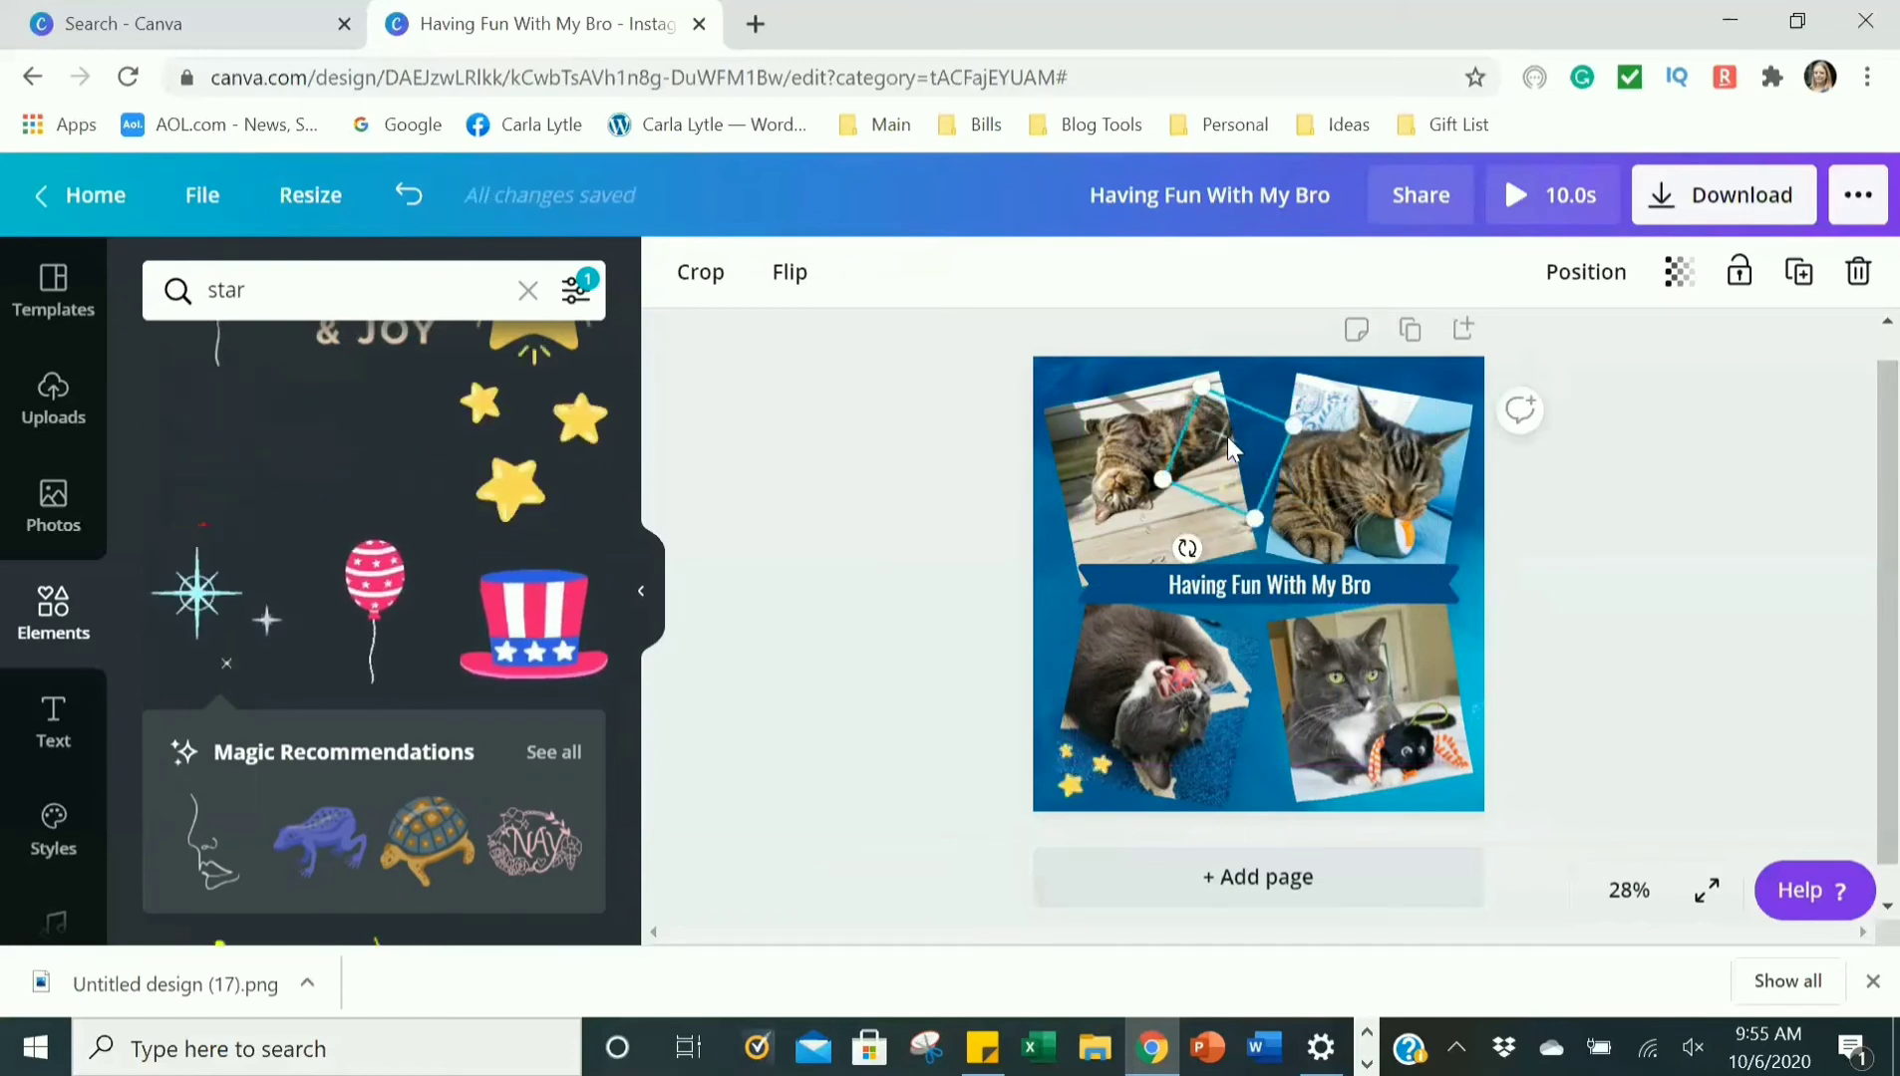
{"action": "left_click_drag", "start_coordinate": [1254, 426], "coordinate": [1258, 412]}
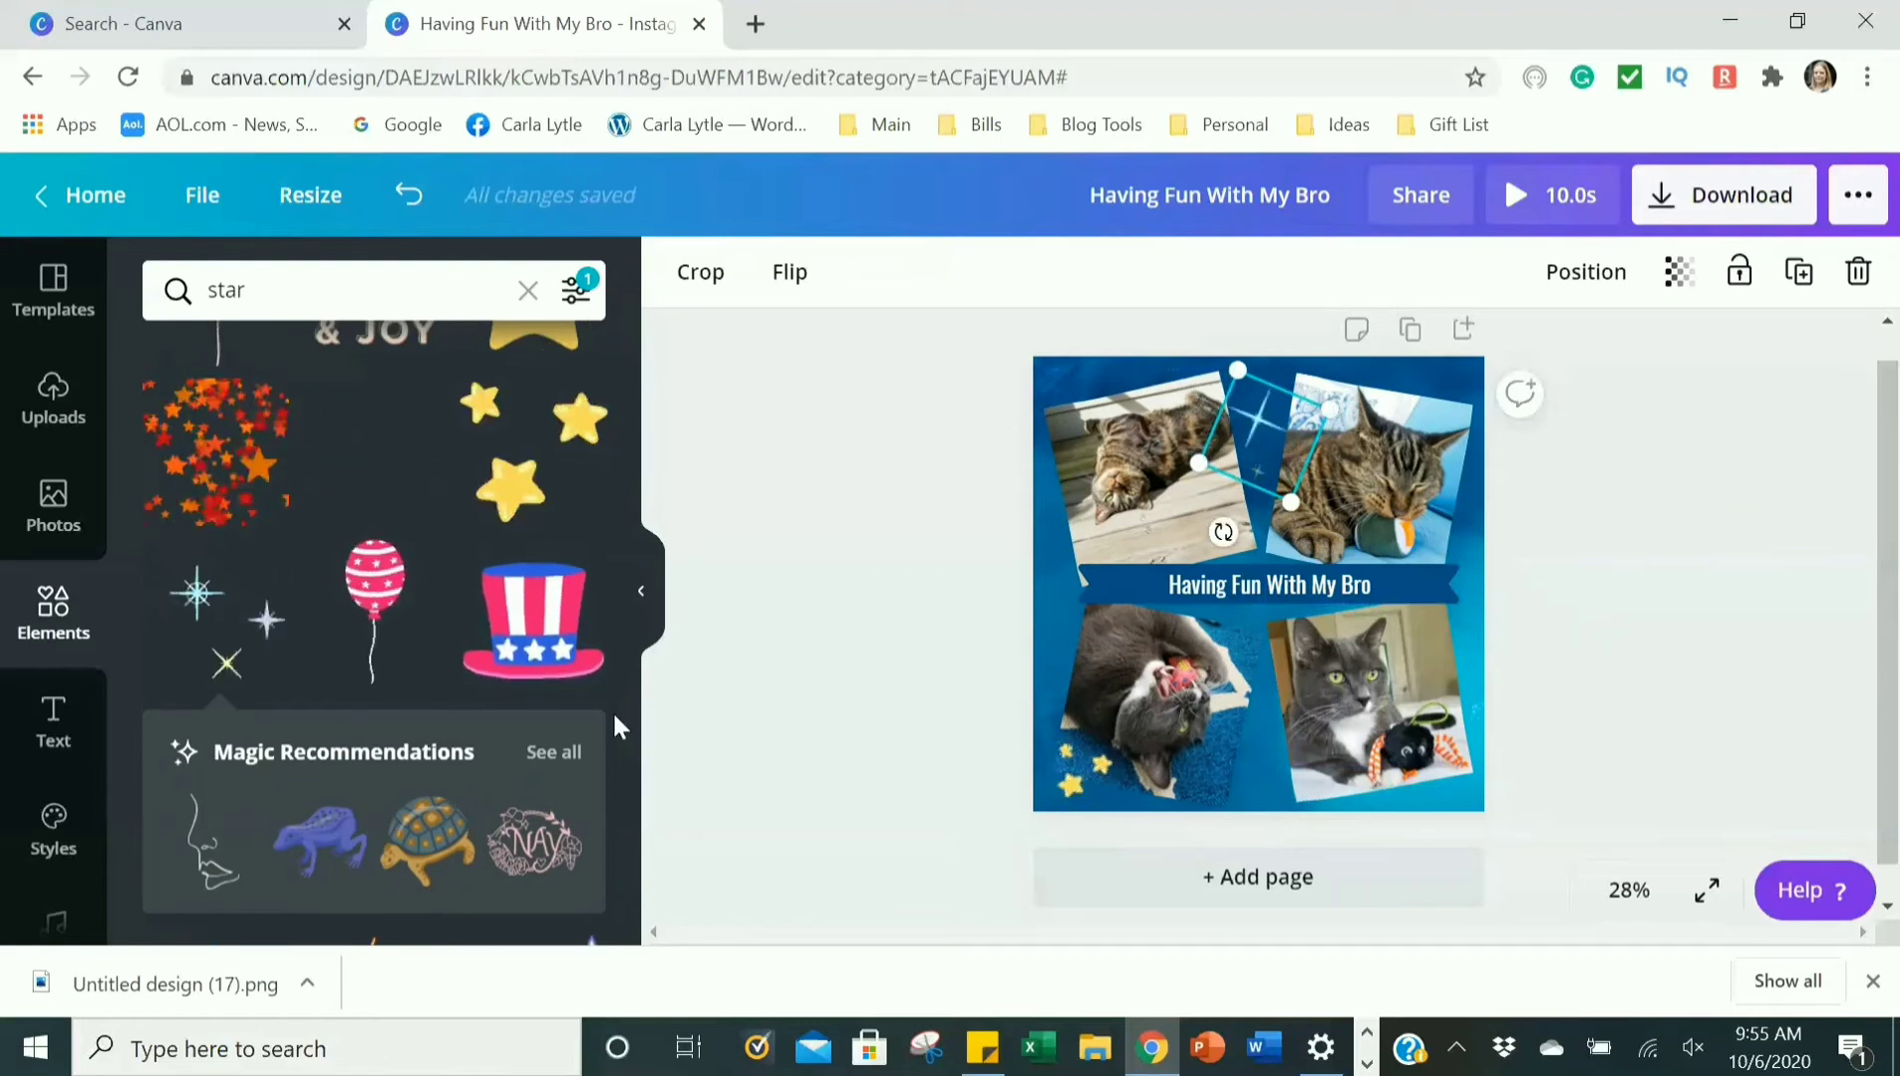
Find the white animated sparkle among the star results, add it, shrink it and place it over the left end of the title banner.
{"action": "scroll", "coordinate": [399, 648], "scroll_direction": "down", "scroll_amount": 6}
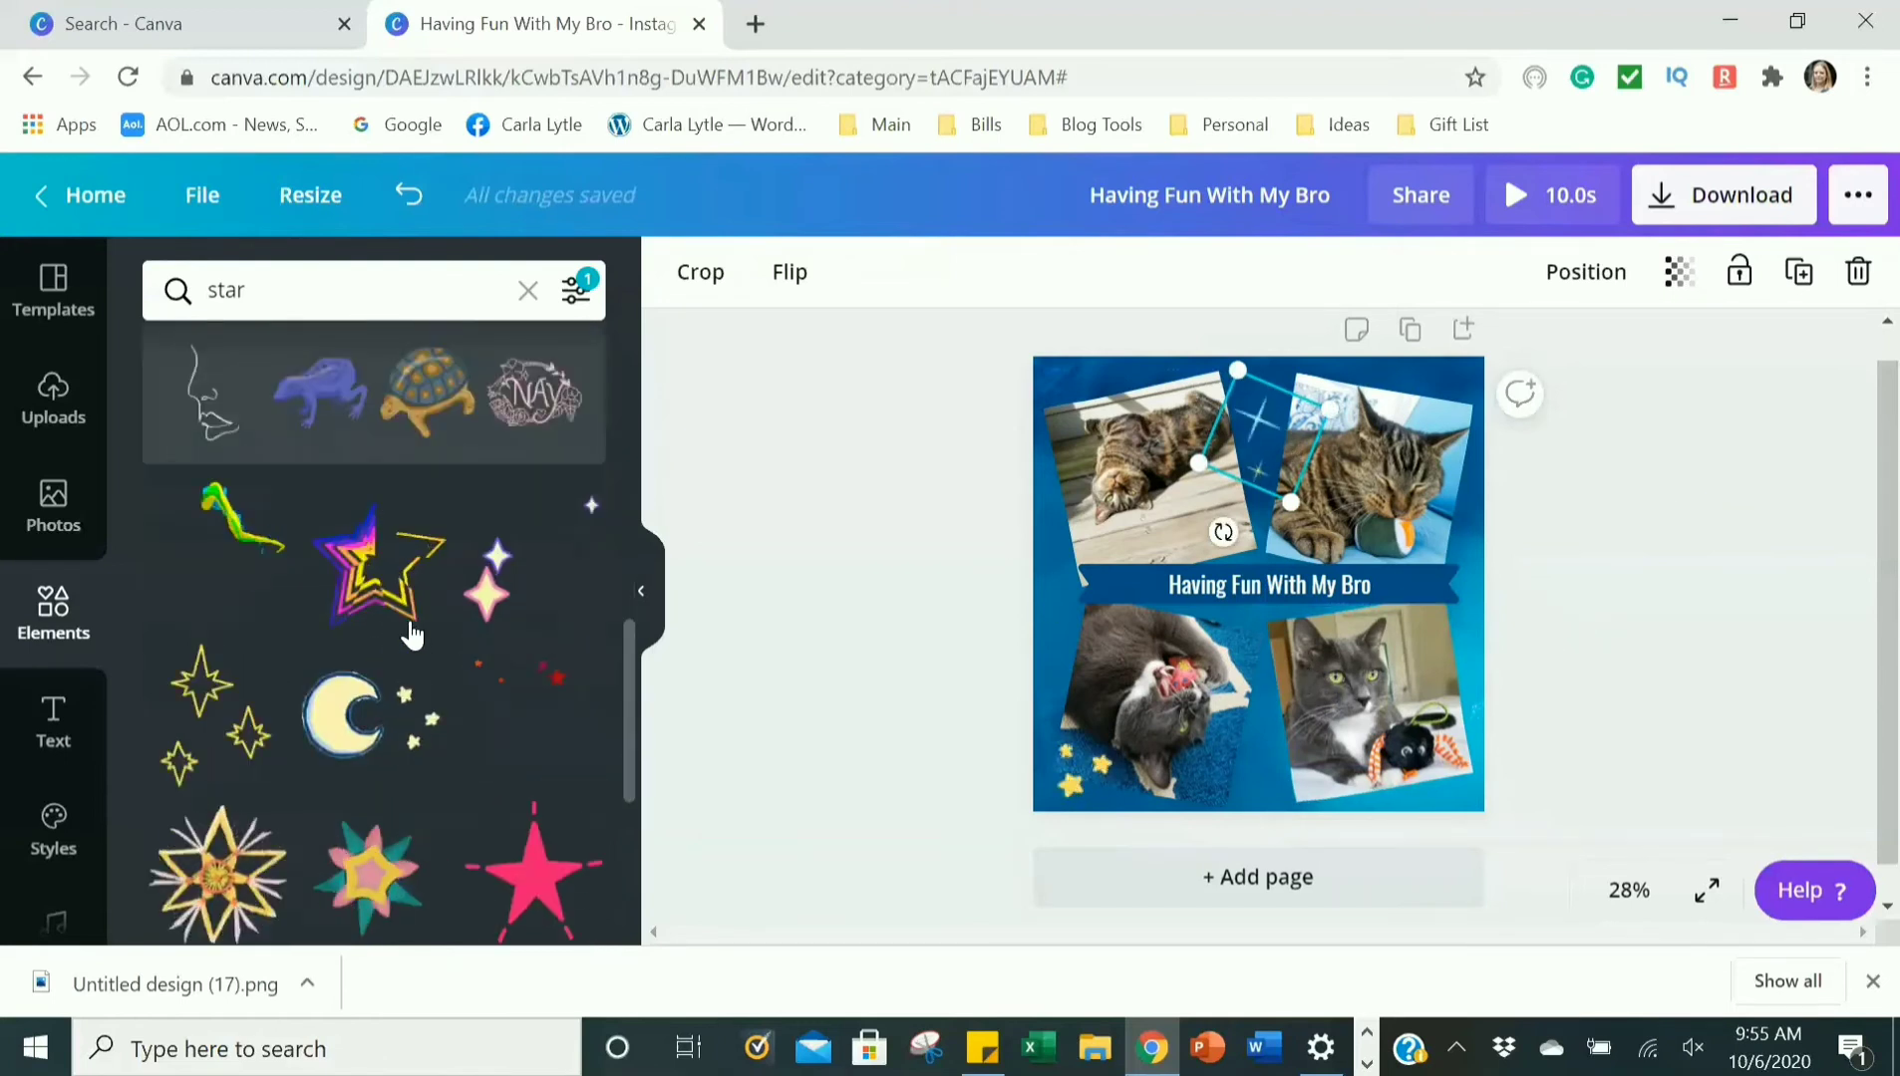
{"action": "scroll", "coordinate": [413, 634], "scroll_direction": "down", "scroll_amount": 3}
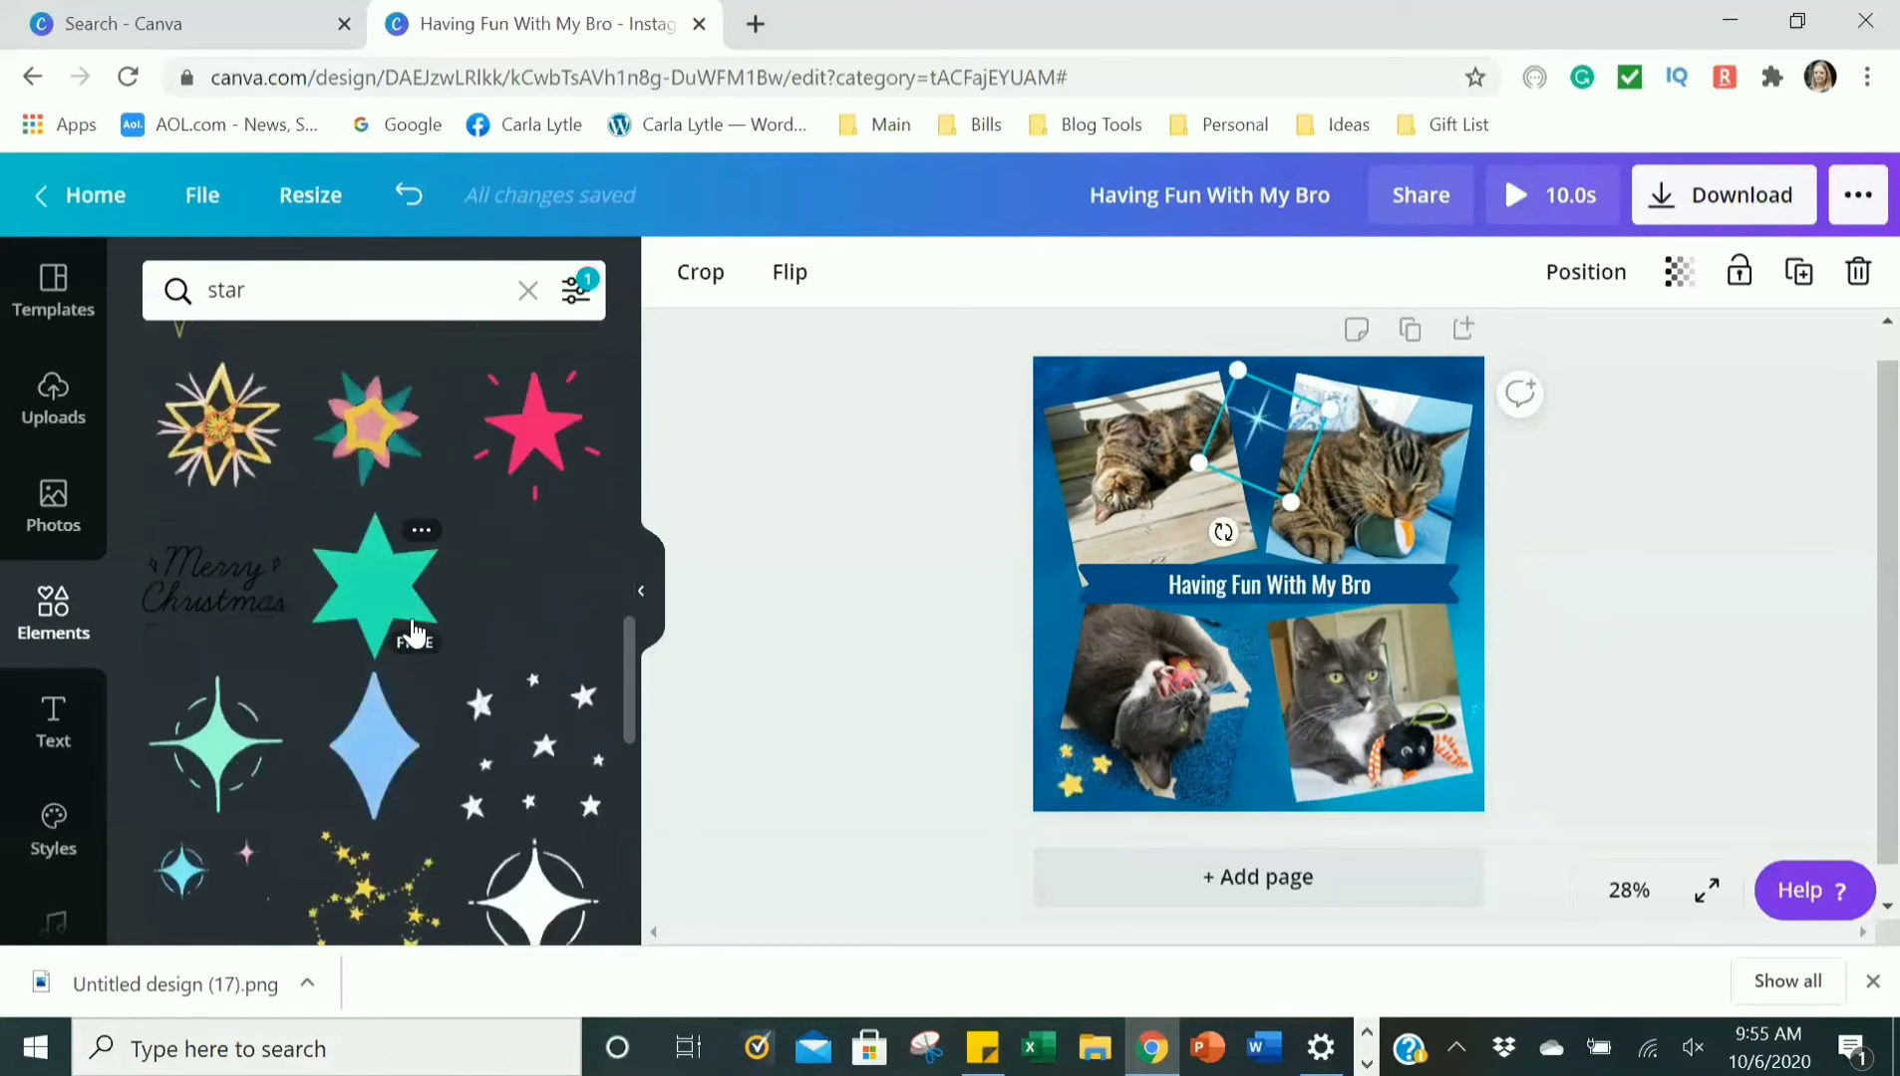
{"action": "scroll", "coordinate": [412, 634], "scroll_direction": "down", "scroll_amount": 3}
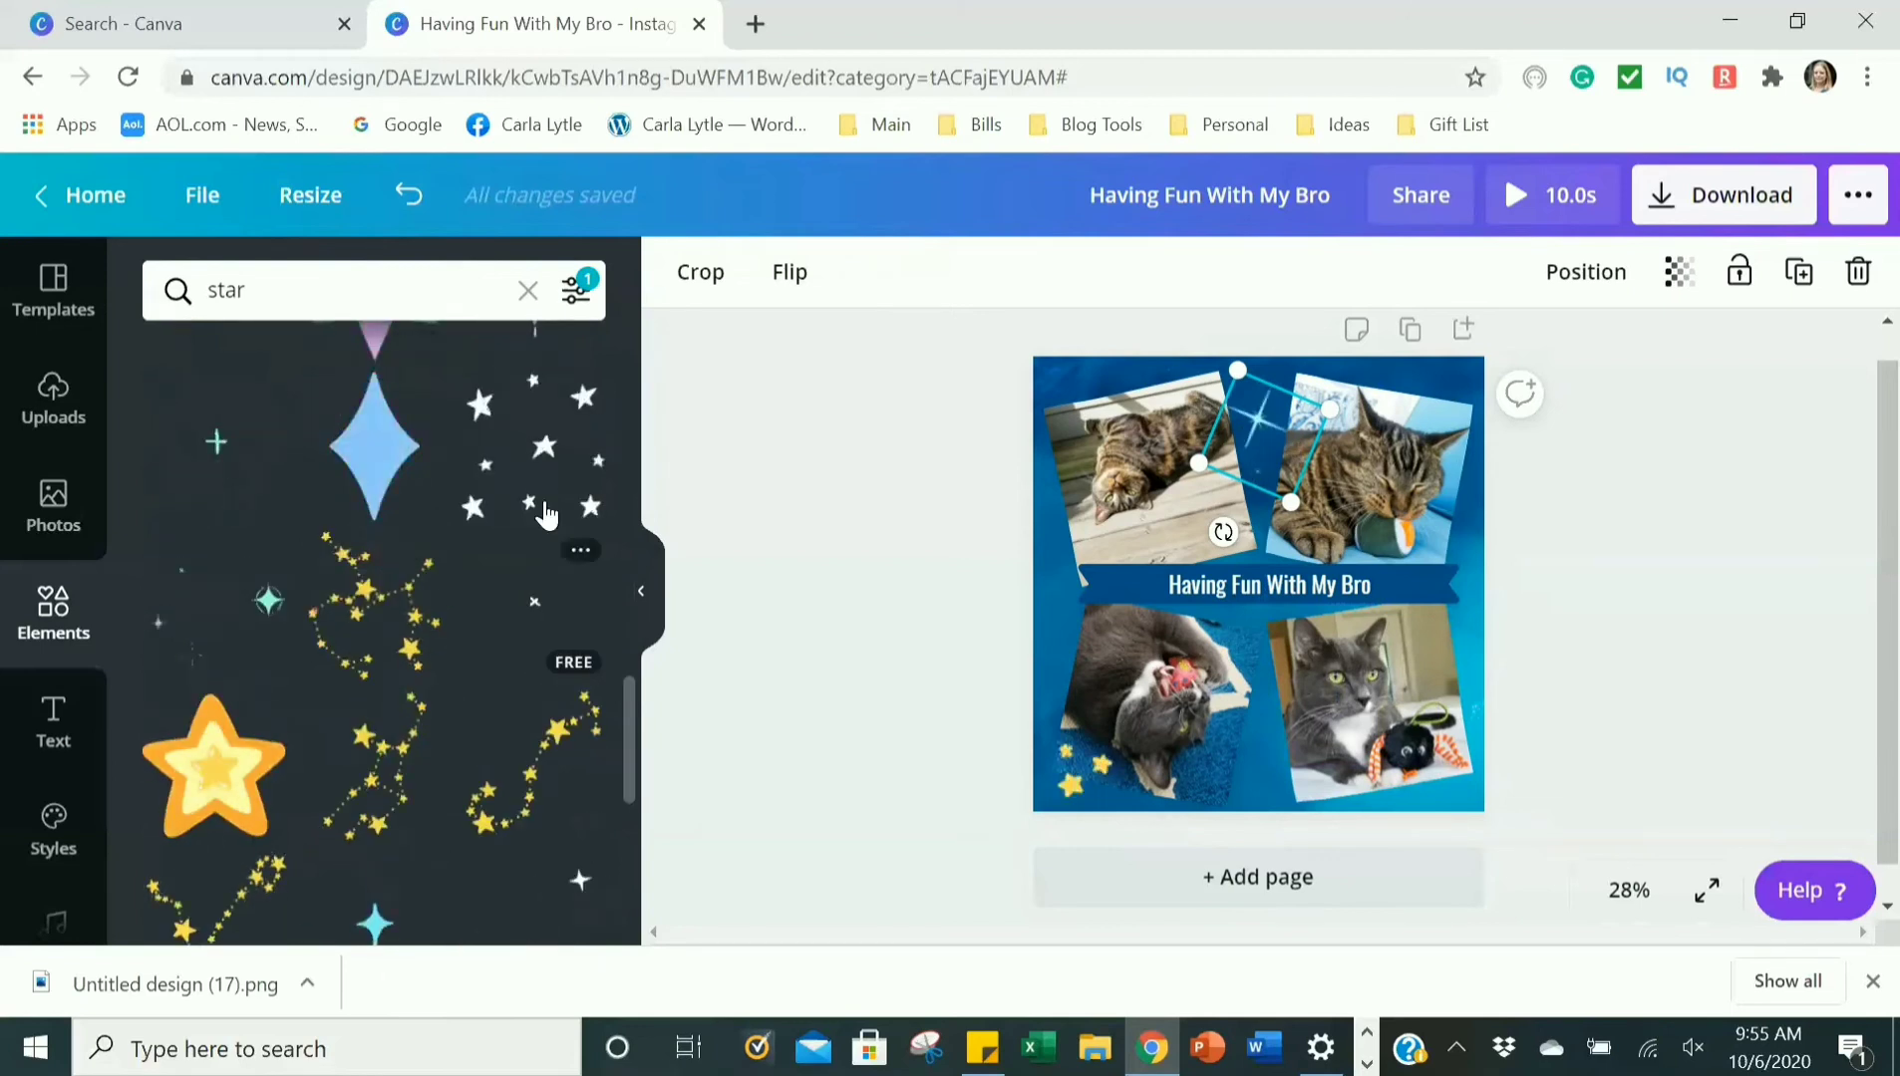
{"action": "scroll", "coordinate": [551, 606], "scroll_direction": "down", "scroll_amount": 2}
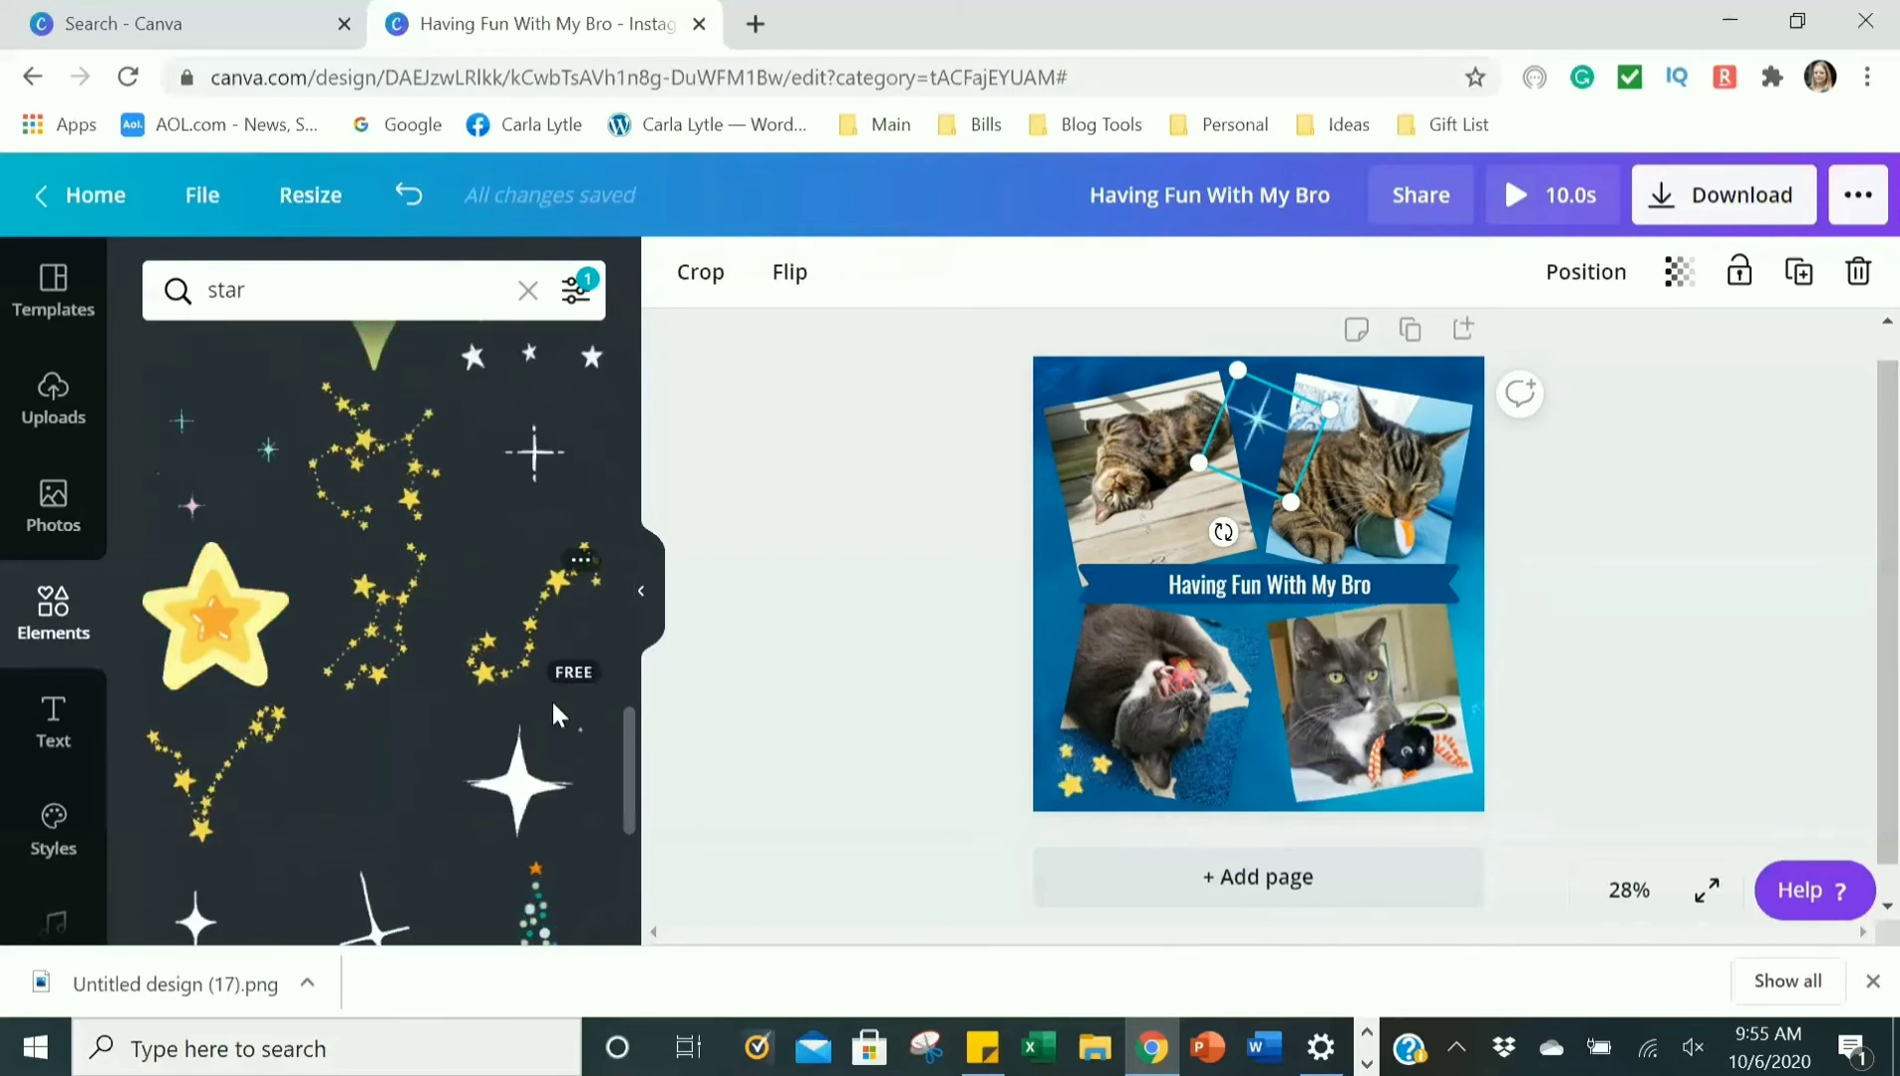
{"action": "left_click", "coordinate": [576, 754]}
{"action": "left_click_drag", "start_coordinate": [1439, 409], "coordinate": [1199, 643]}
{"action": "left_click_drag", "start_coordinate": [1157, 721], "coordinate": [1072, 576]}
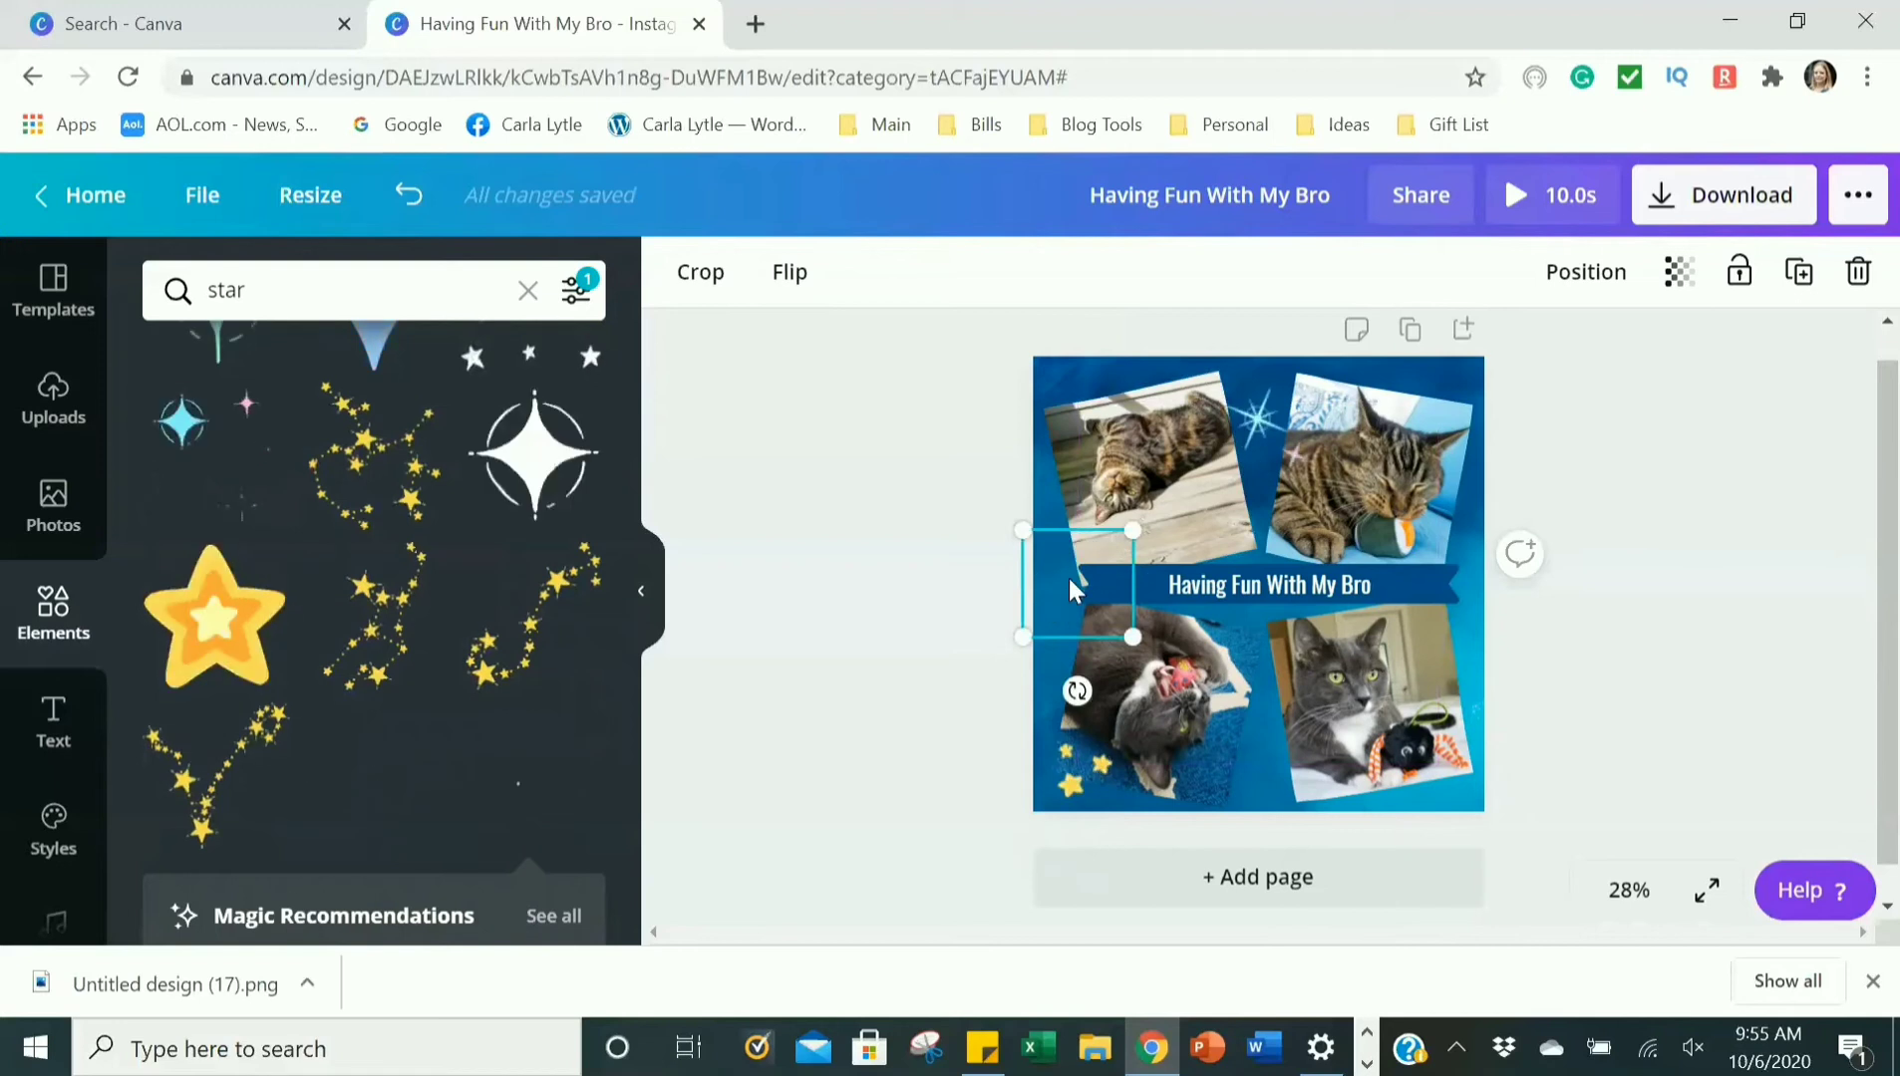
Send the white sparkle at the banner's left end one layer backward and deselect it.
{"action": "left_click", "coordinate": [1568, 279]}
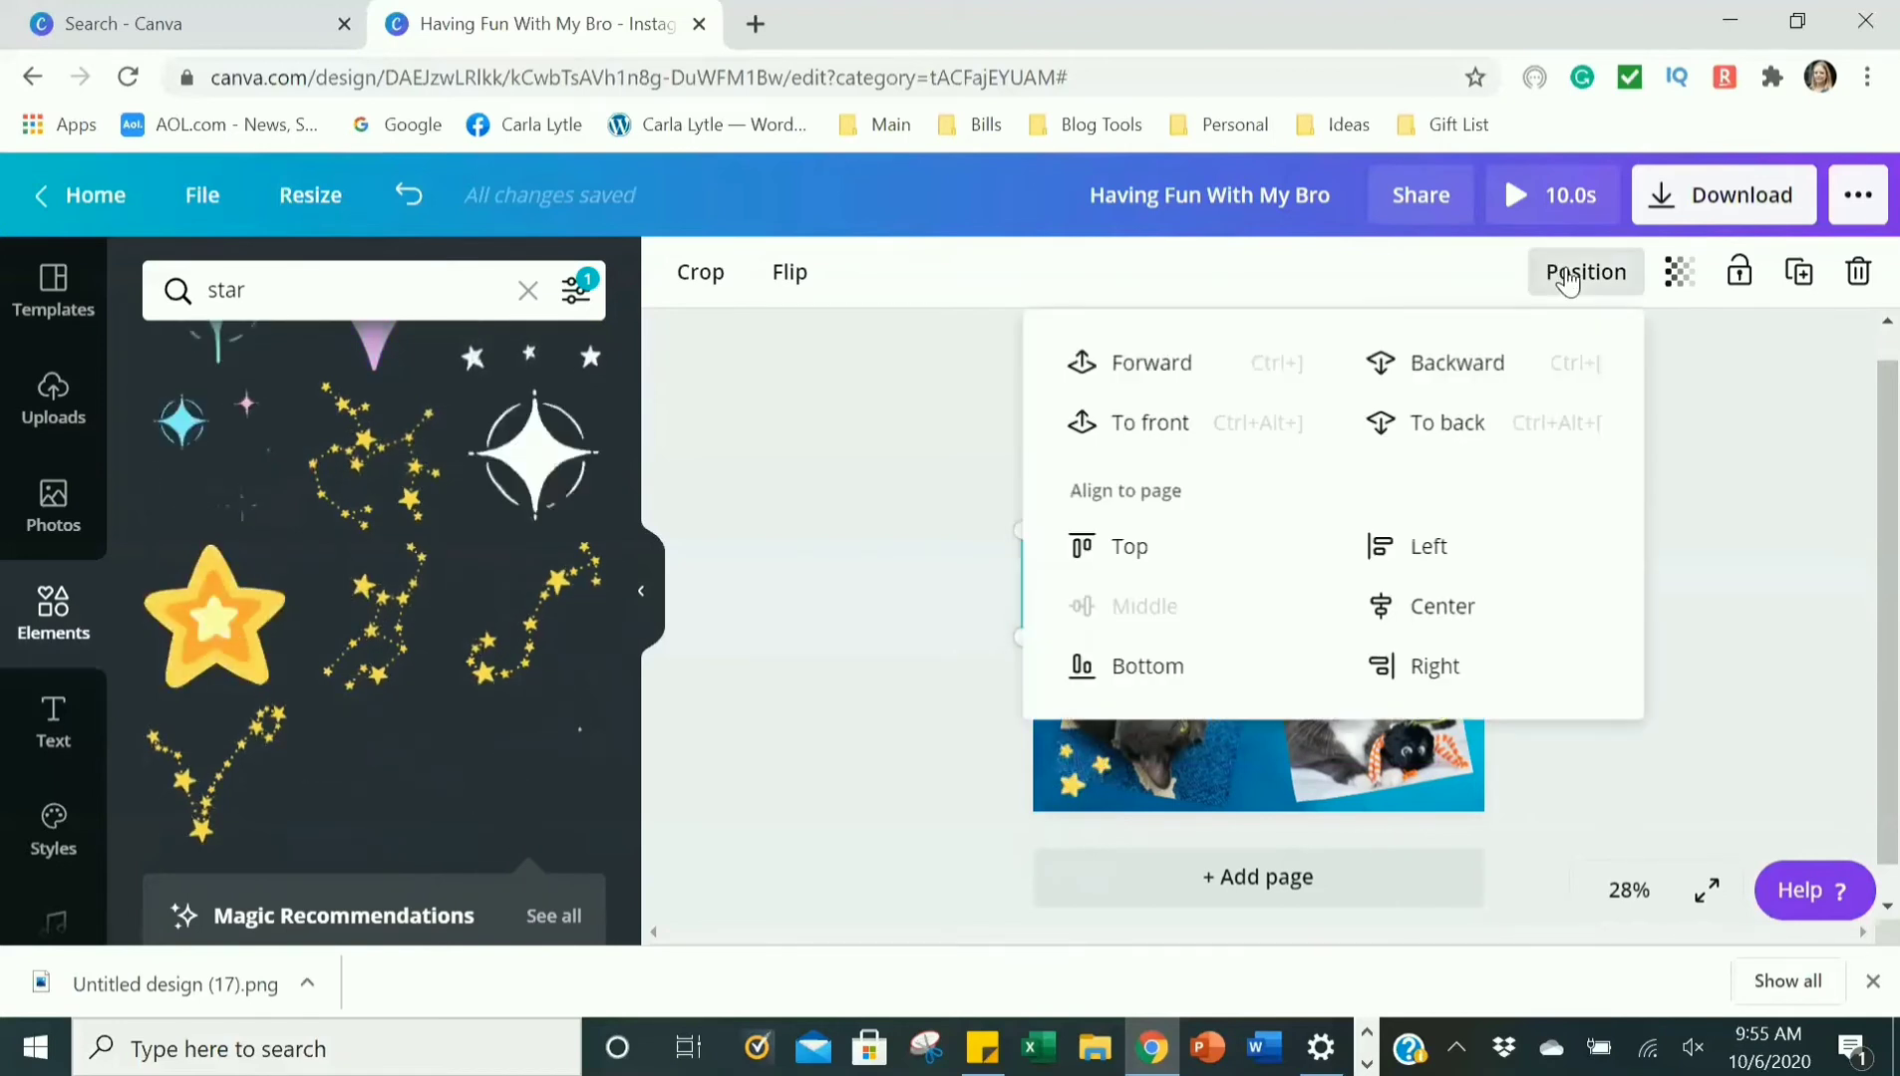
{"action": "left_click", "coordinate": [1413, 368]}
{"action": "left_click", "coordinate": [934, 435]}
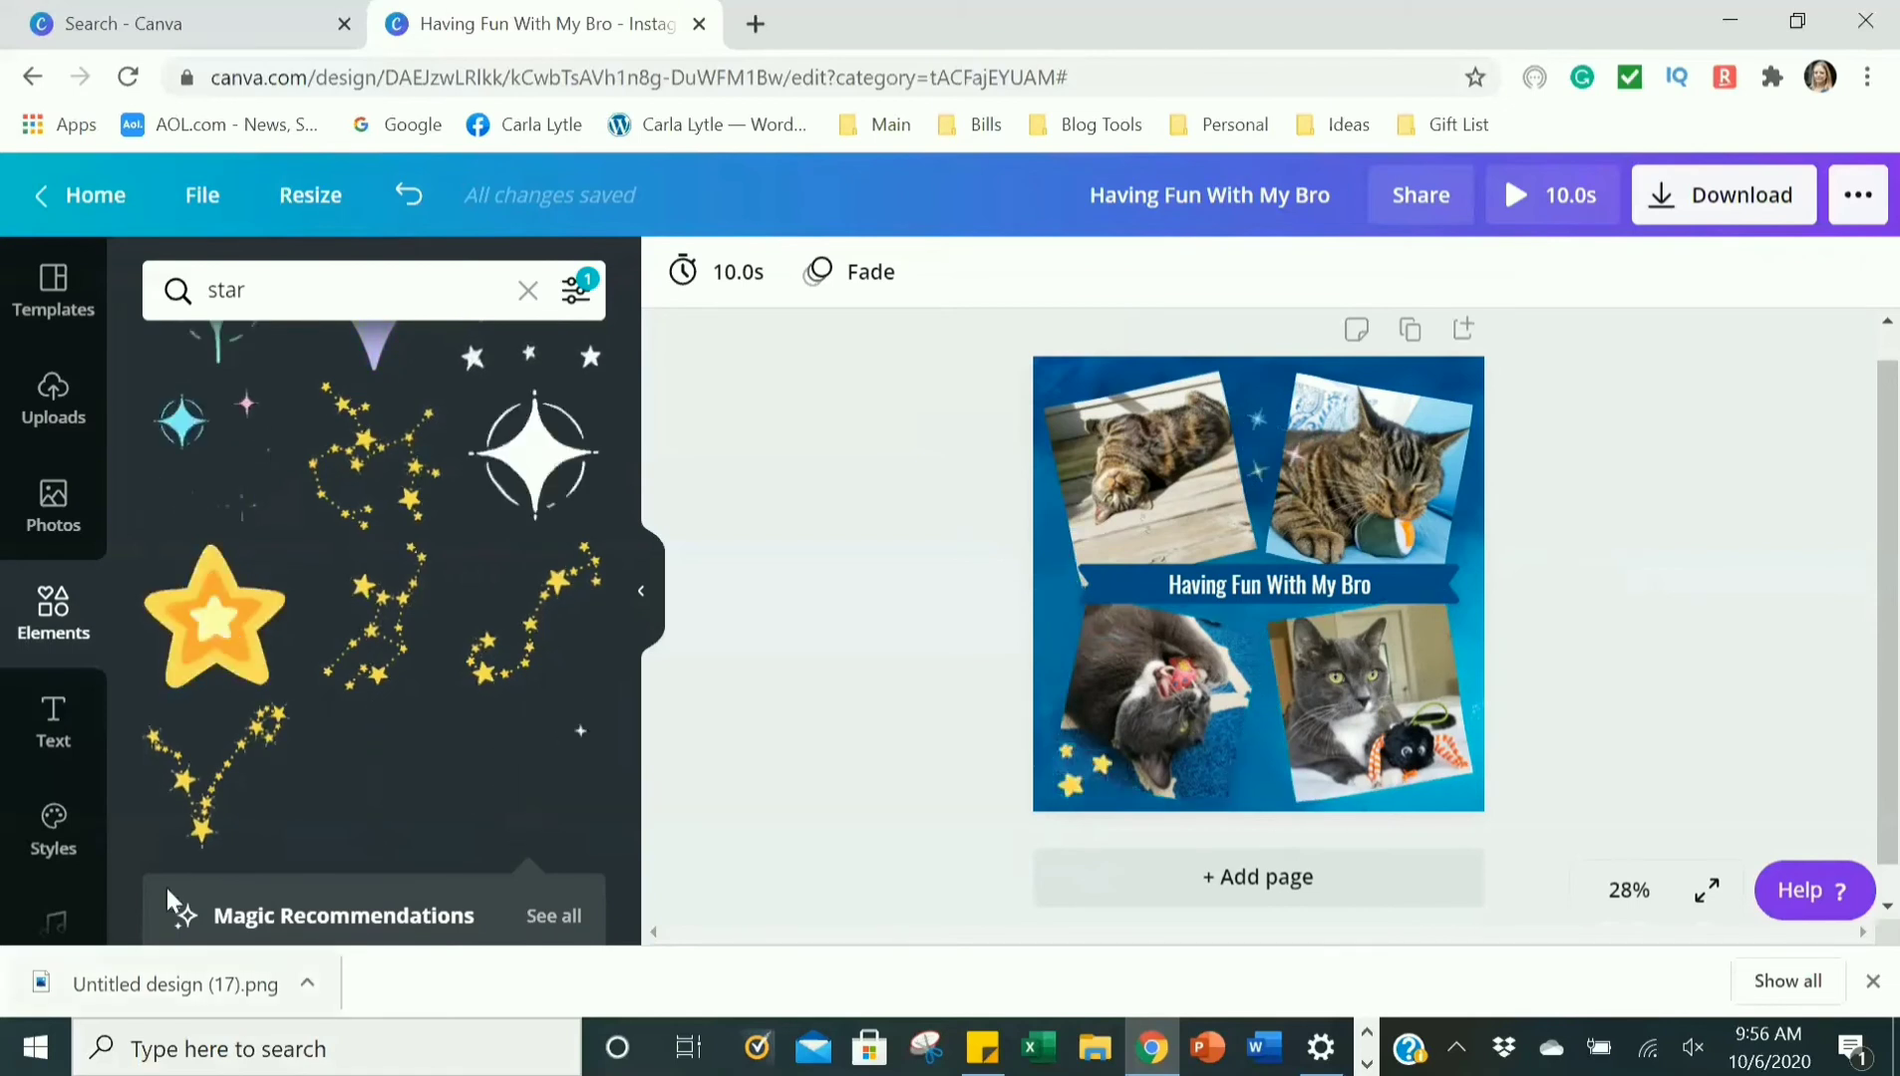
In the TCM Ig Stories design, go to page 9 and examine its Drift animation.
{"action": "scroll", "coordinate": [363, 759], "scroll_direction": "down", "scroll_amount": 5}
{"action": "scroll", "coordinate": [369, 758], "scroll_direction": "down", "scroll_amount": 3}
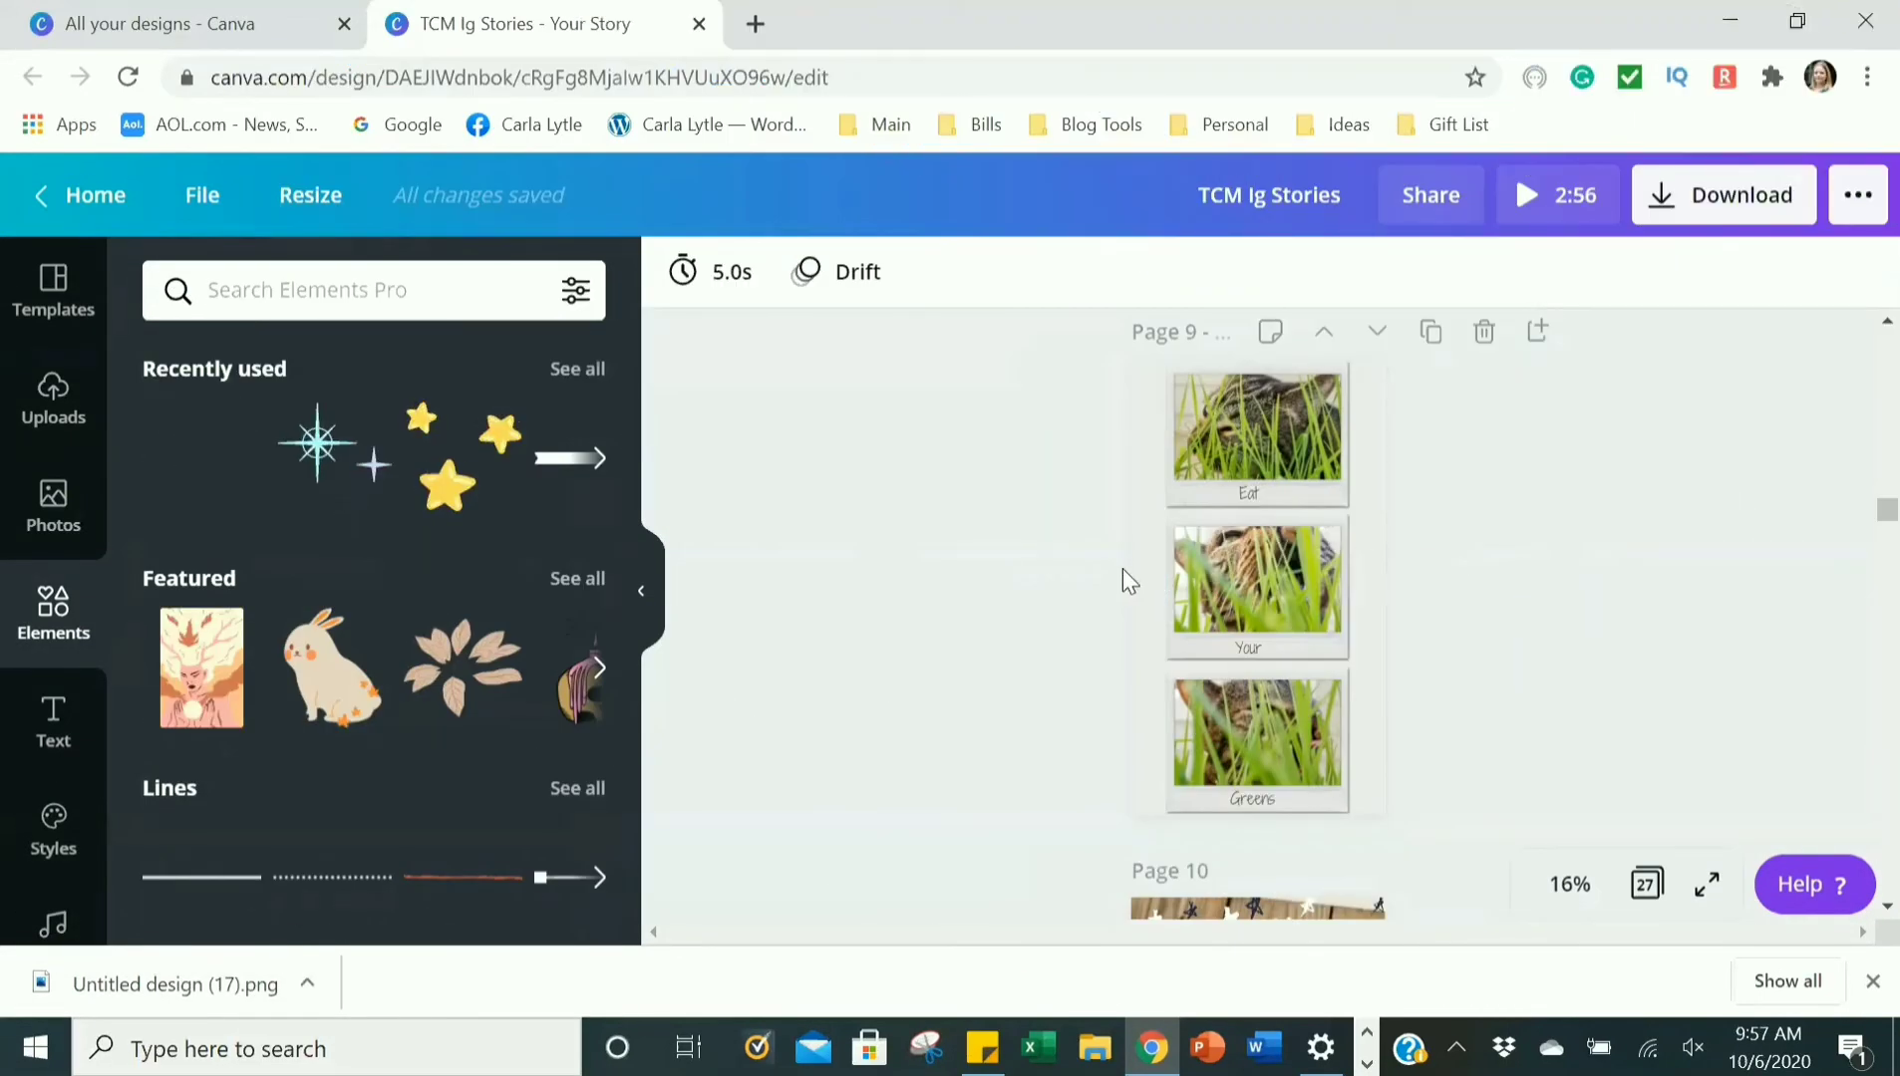
{"action": "left_click", "coordinate": [1140, 562]}
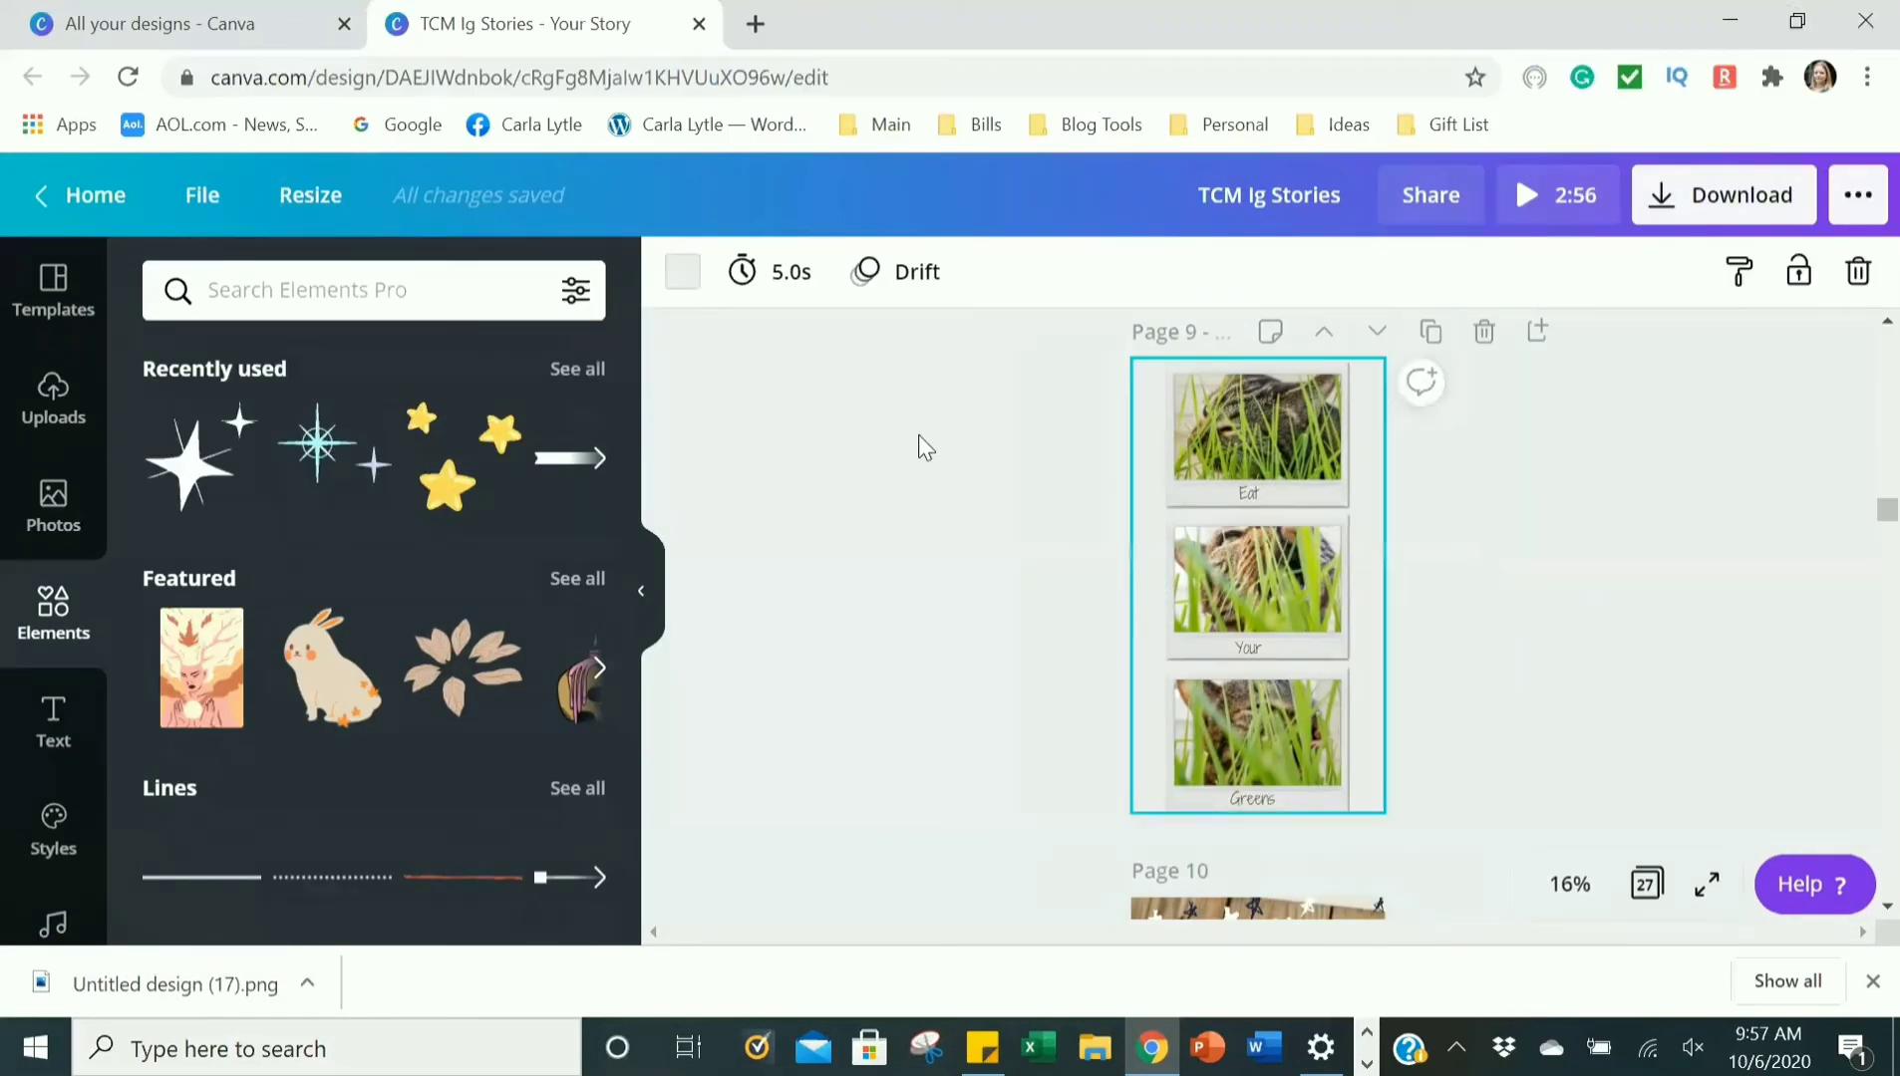
{"action": "left_click", "coordinate": [899, 284]}
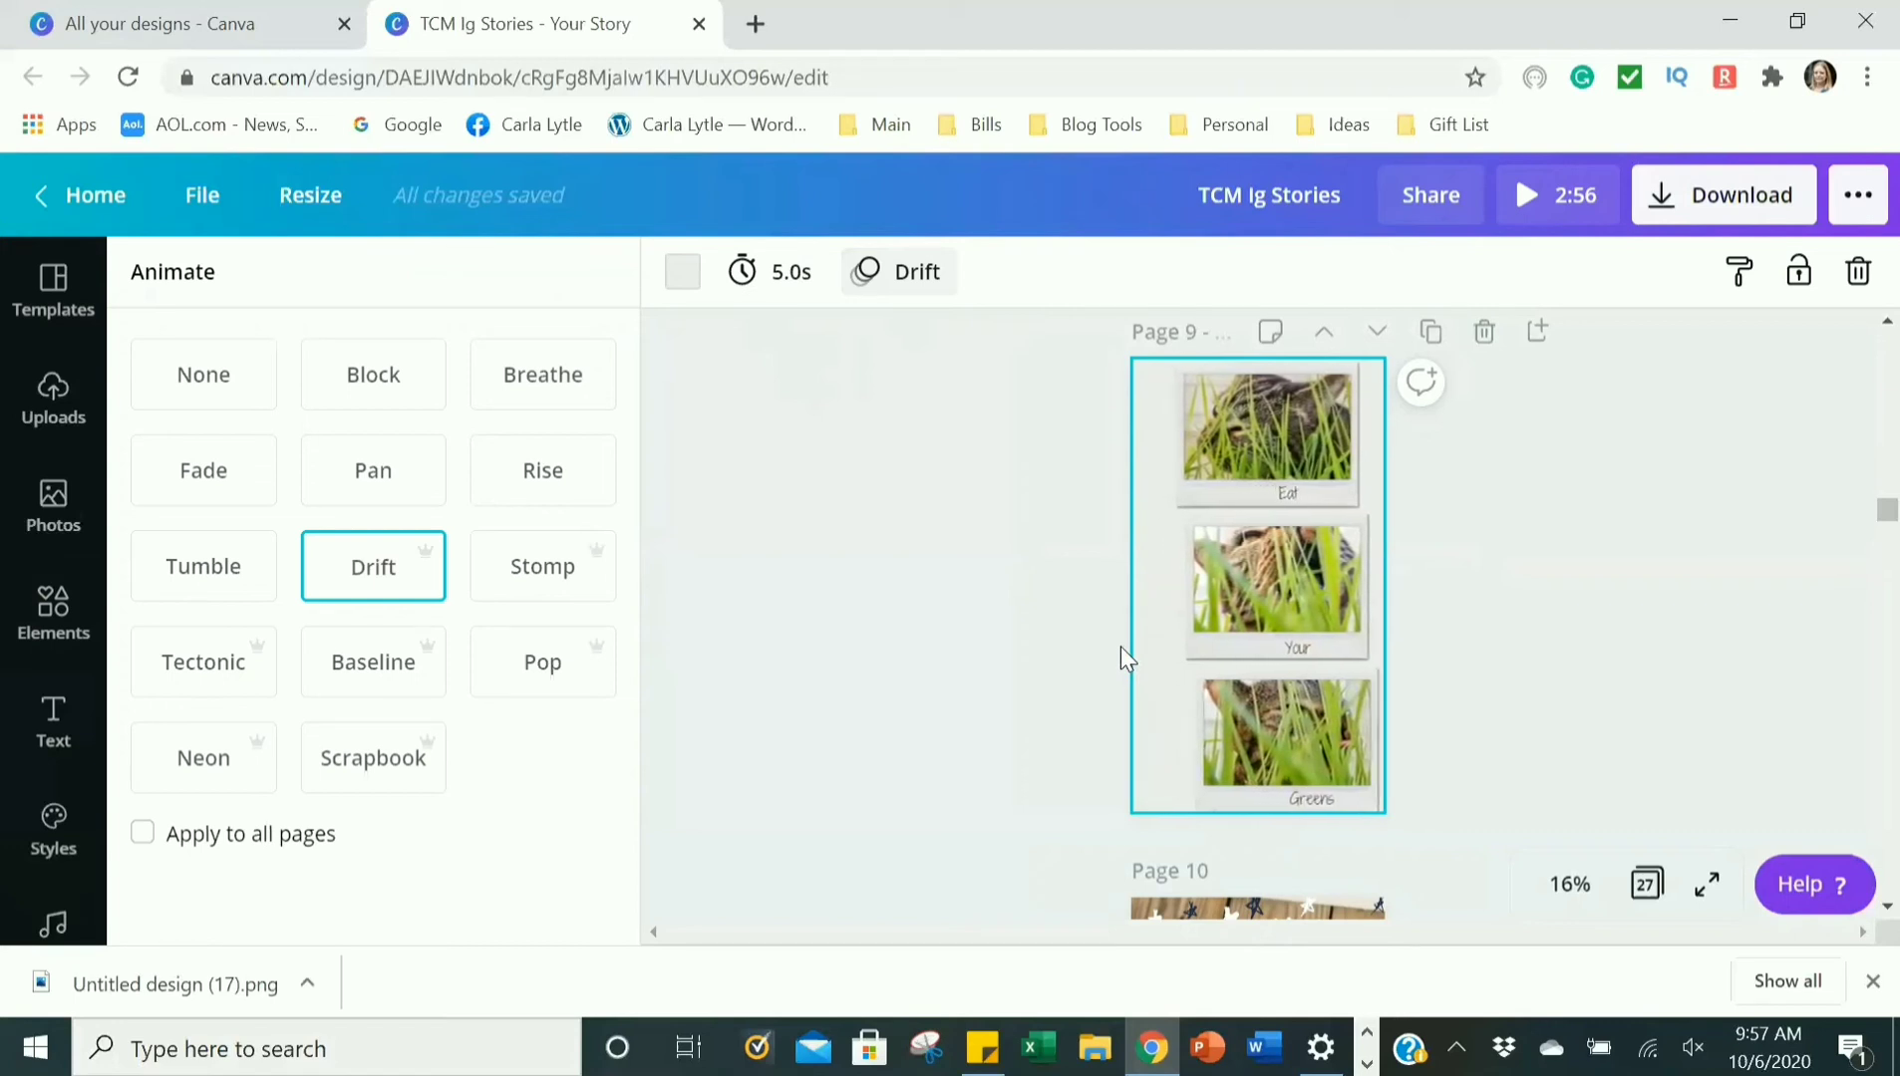
Examine how stickers and other decorations are used on pages 11 to 13 of the stories design.
{"action": "scroll", "coordinate": [1120, 653], "scroll_direction": "down", "scroll_amount": 5}
{"action": "scroll", "coordinate": [1120, 647], "scroll_direction": "down", "scroll_amount": 5}
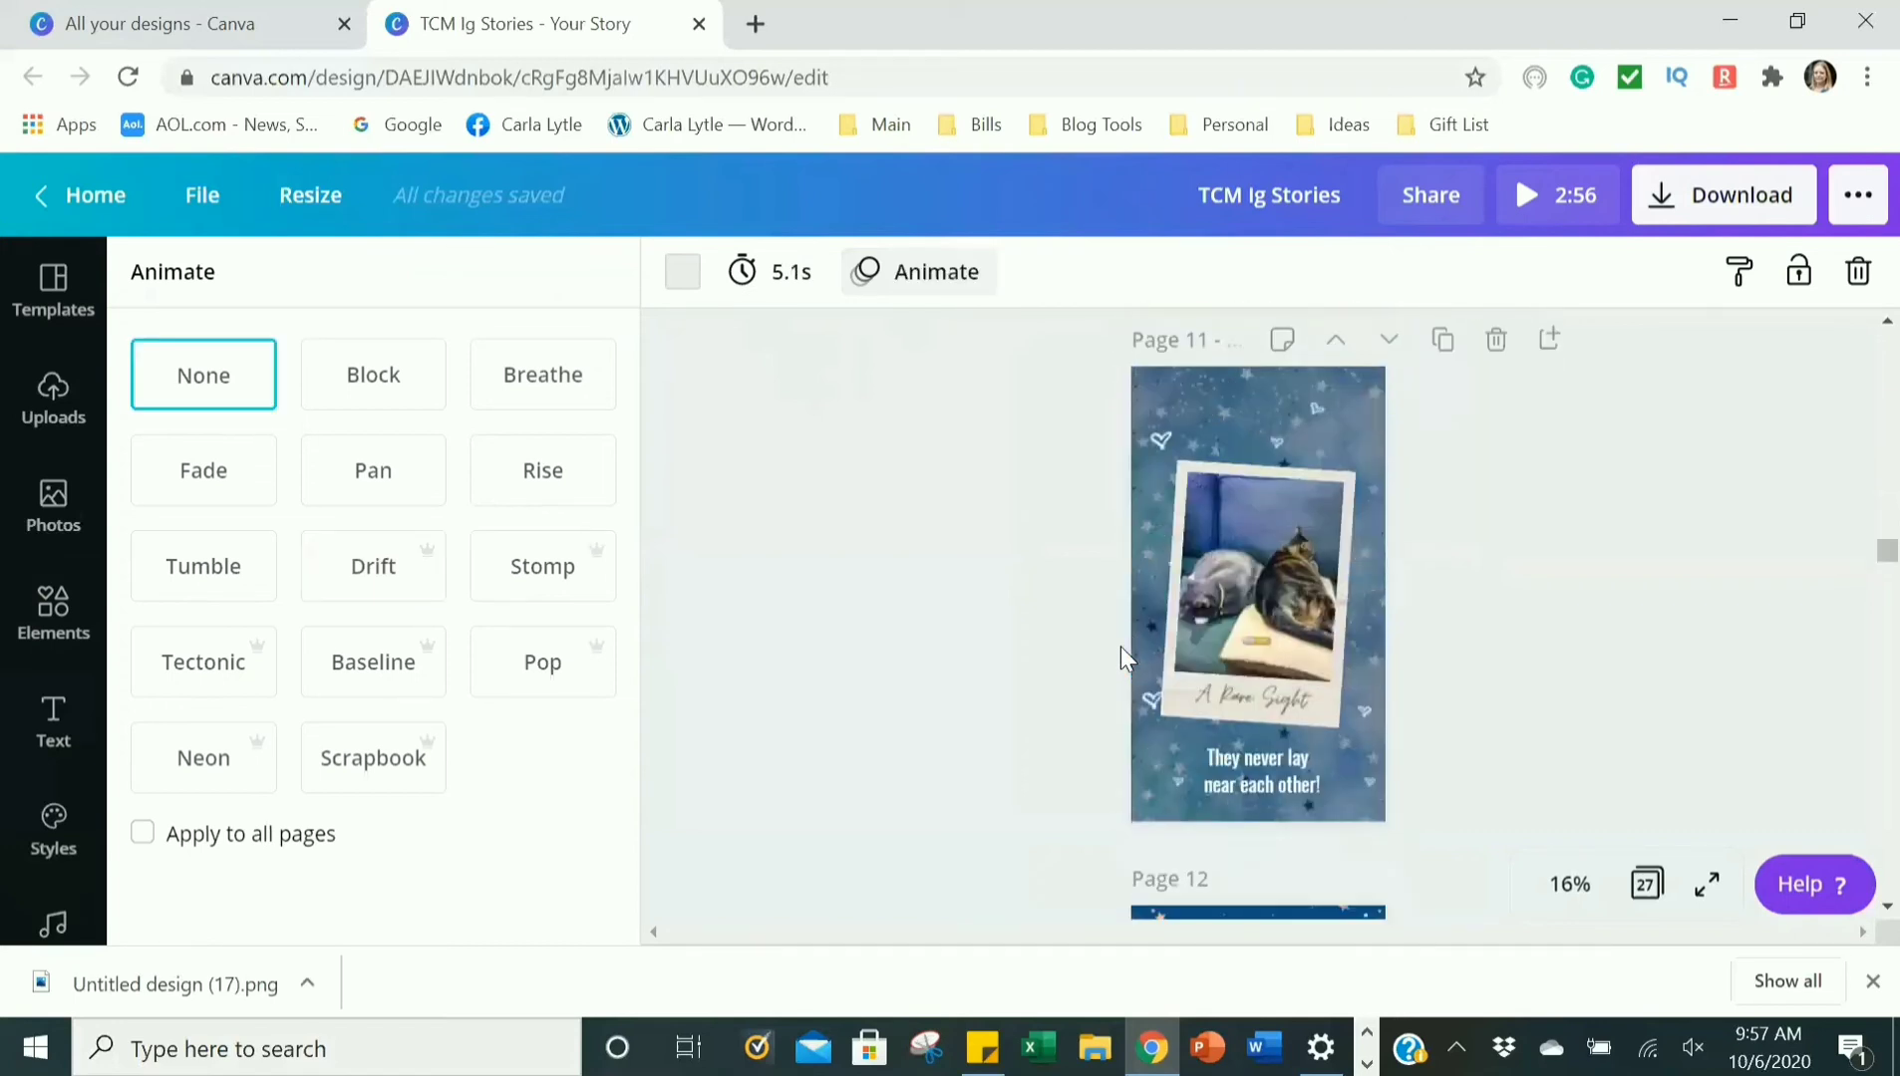
{"action": "scroll", "coordinate": [1120, 646], "scroll_direction": "up", "scroll_amount": 2}
{"action": "scroll", "coordinate": [1120, 646], "scroll_direction": "down", "scroll_amount": 2}
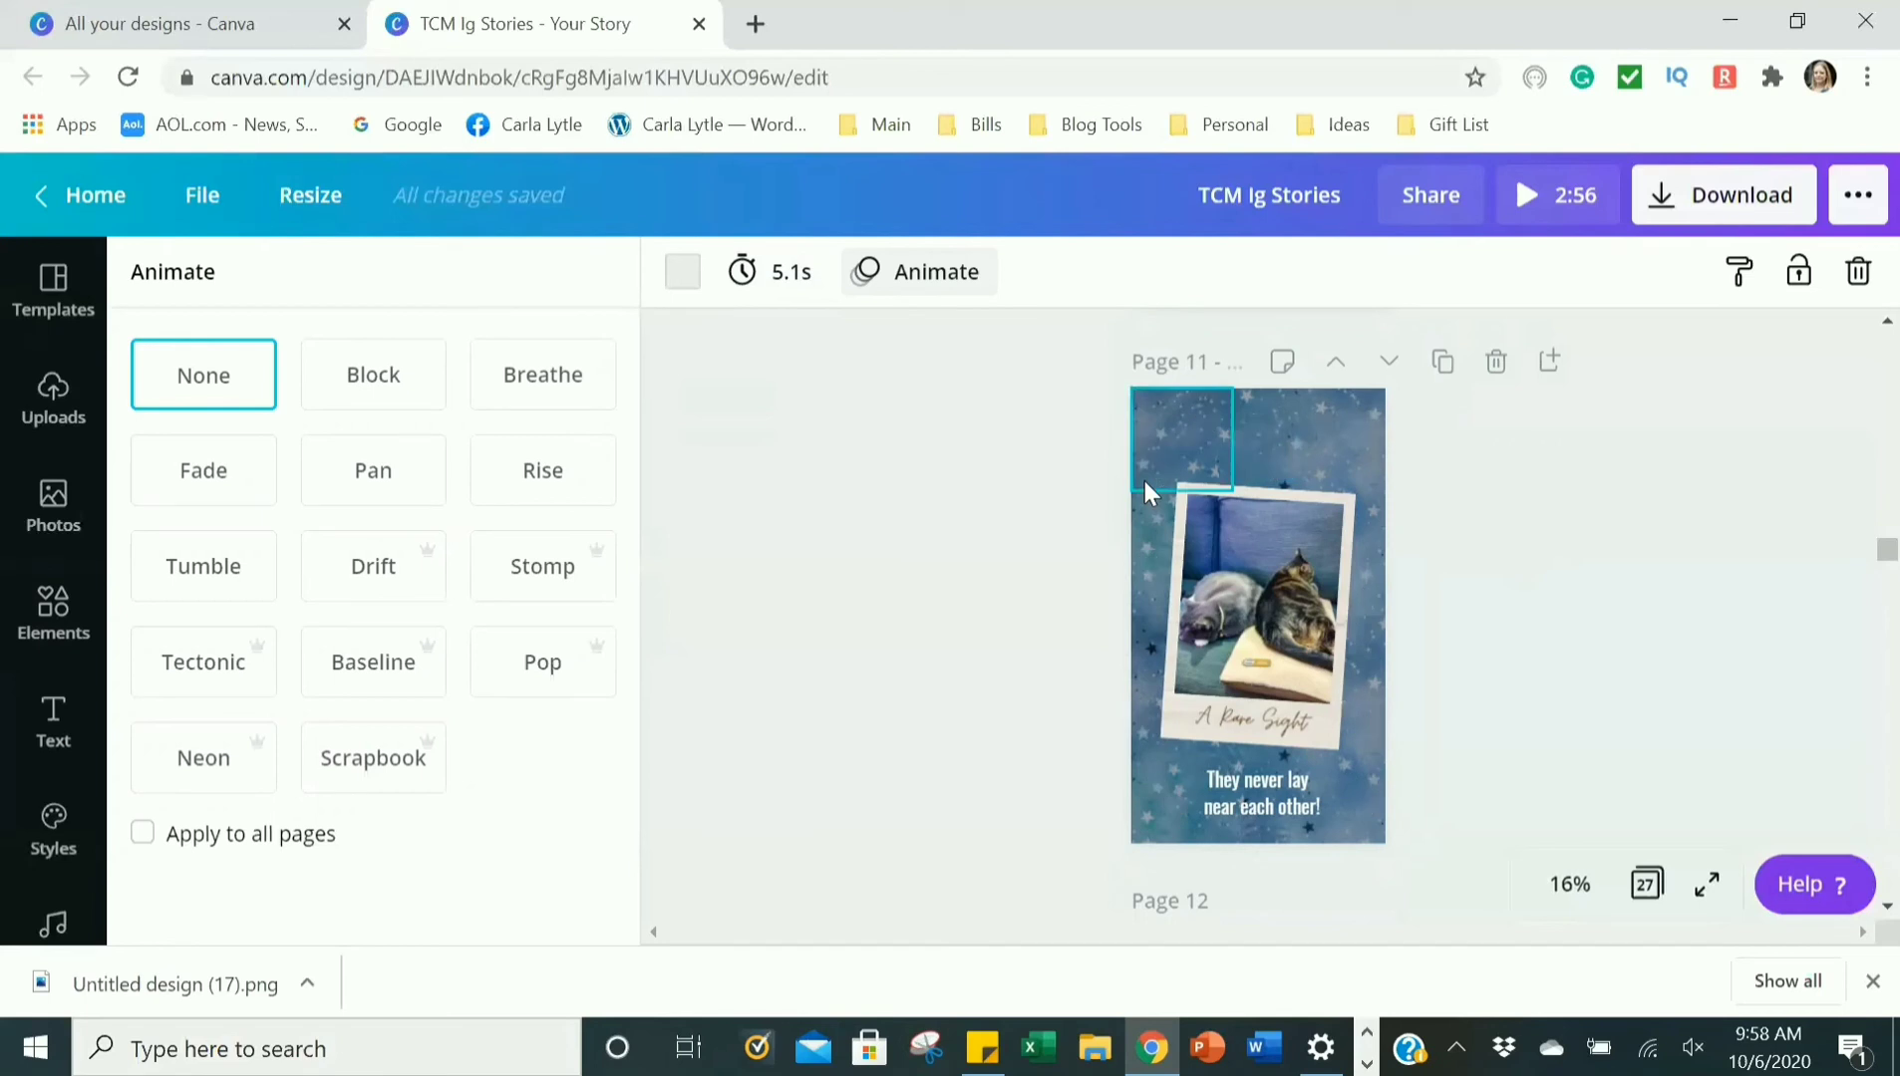
{"action": "scroll", "coordinate": [1495, 837], "scroll_direction": "down", "scroll_amount": 8}
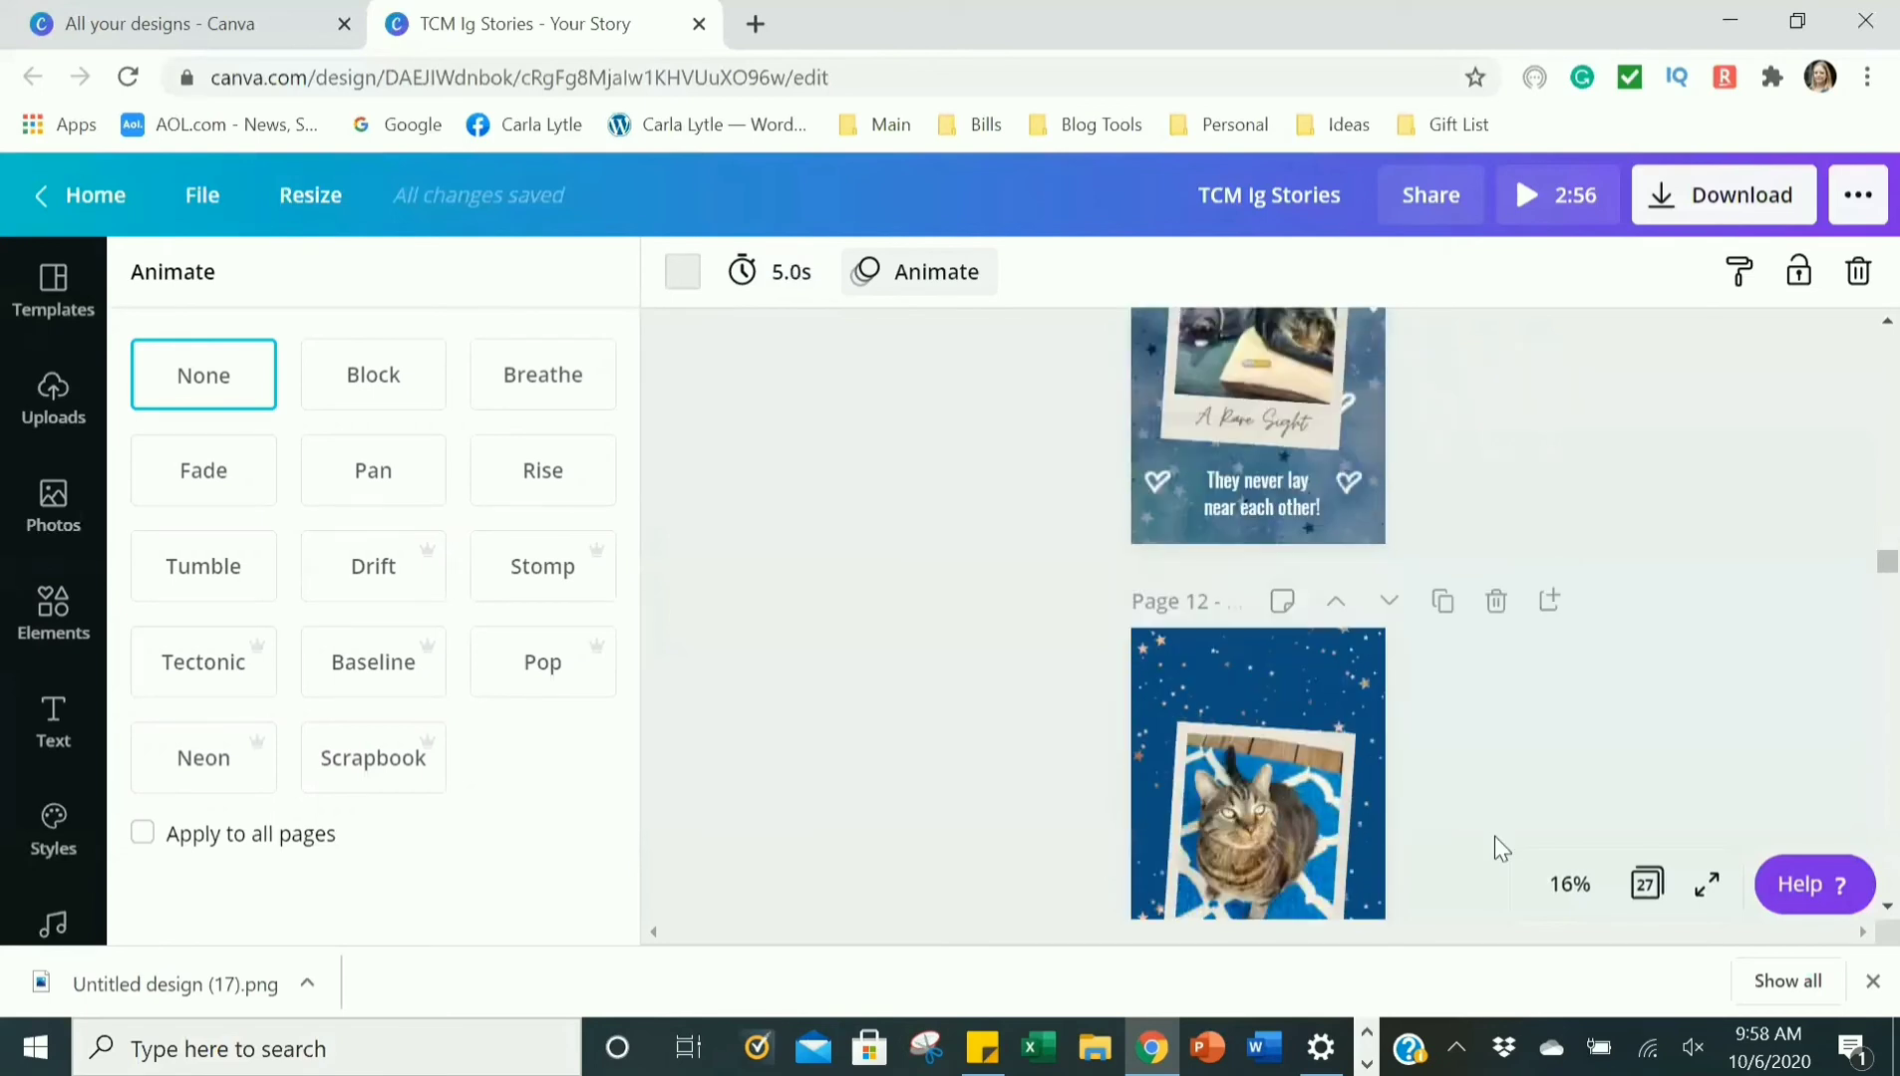
{"action": "scroll", "coordinate": [1494, 836], "scroll_direction": "down", "scroll_amount": 4}
{"action": "scroll", "coordinate": [1494, 836], "scroll_direction": "up", "scroll_amount": 2}
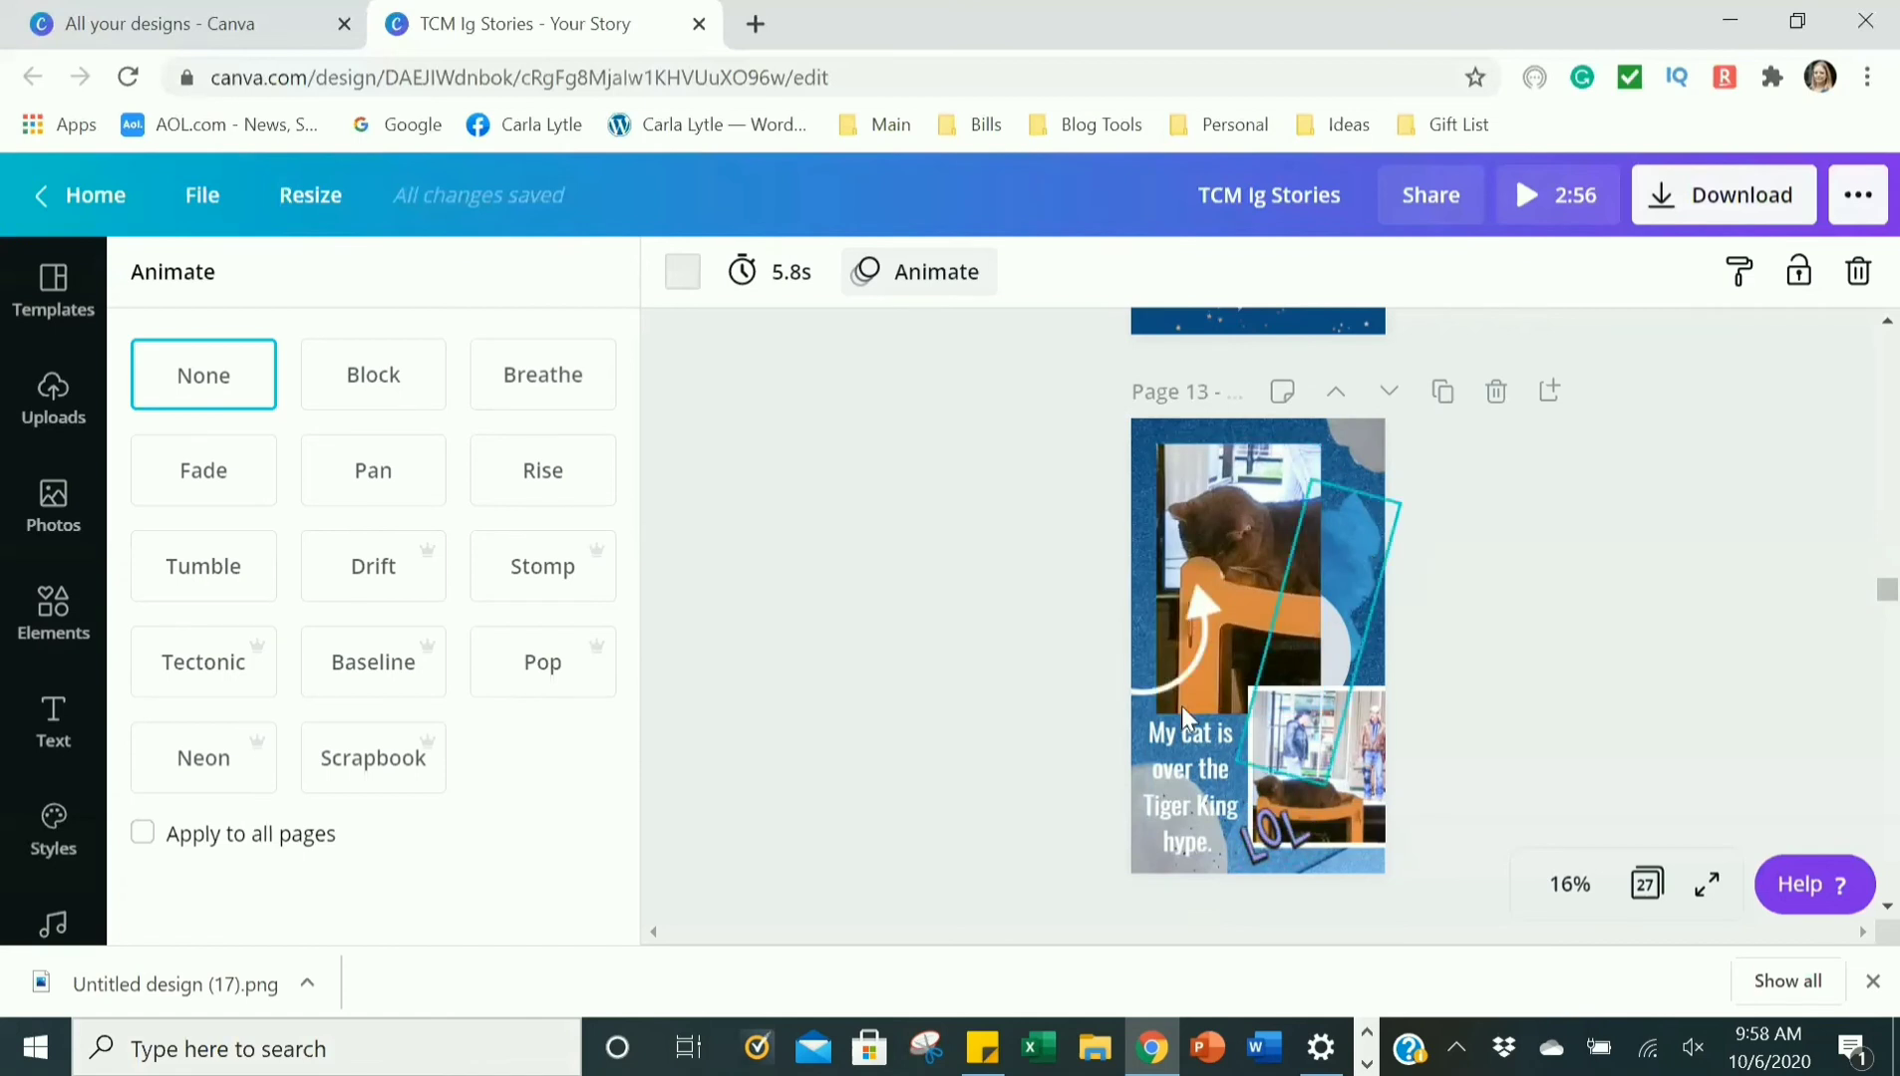
Examine the Stomp animation on the sushi-themed page 16 and the video in the round frame on page 17.
{"action": "scroll", "coordinate": [1201, 713], "scroll_direction": "down", "scroll_amount": 5}
{"action": "scroll", "coordinate": [1216, 721], "scroll_direction": "down", "scroll_amount": 10}
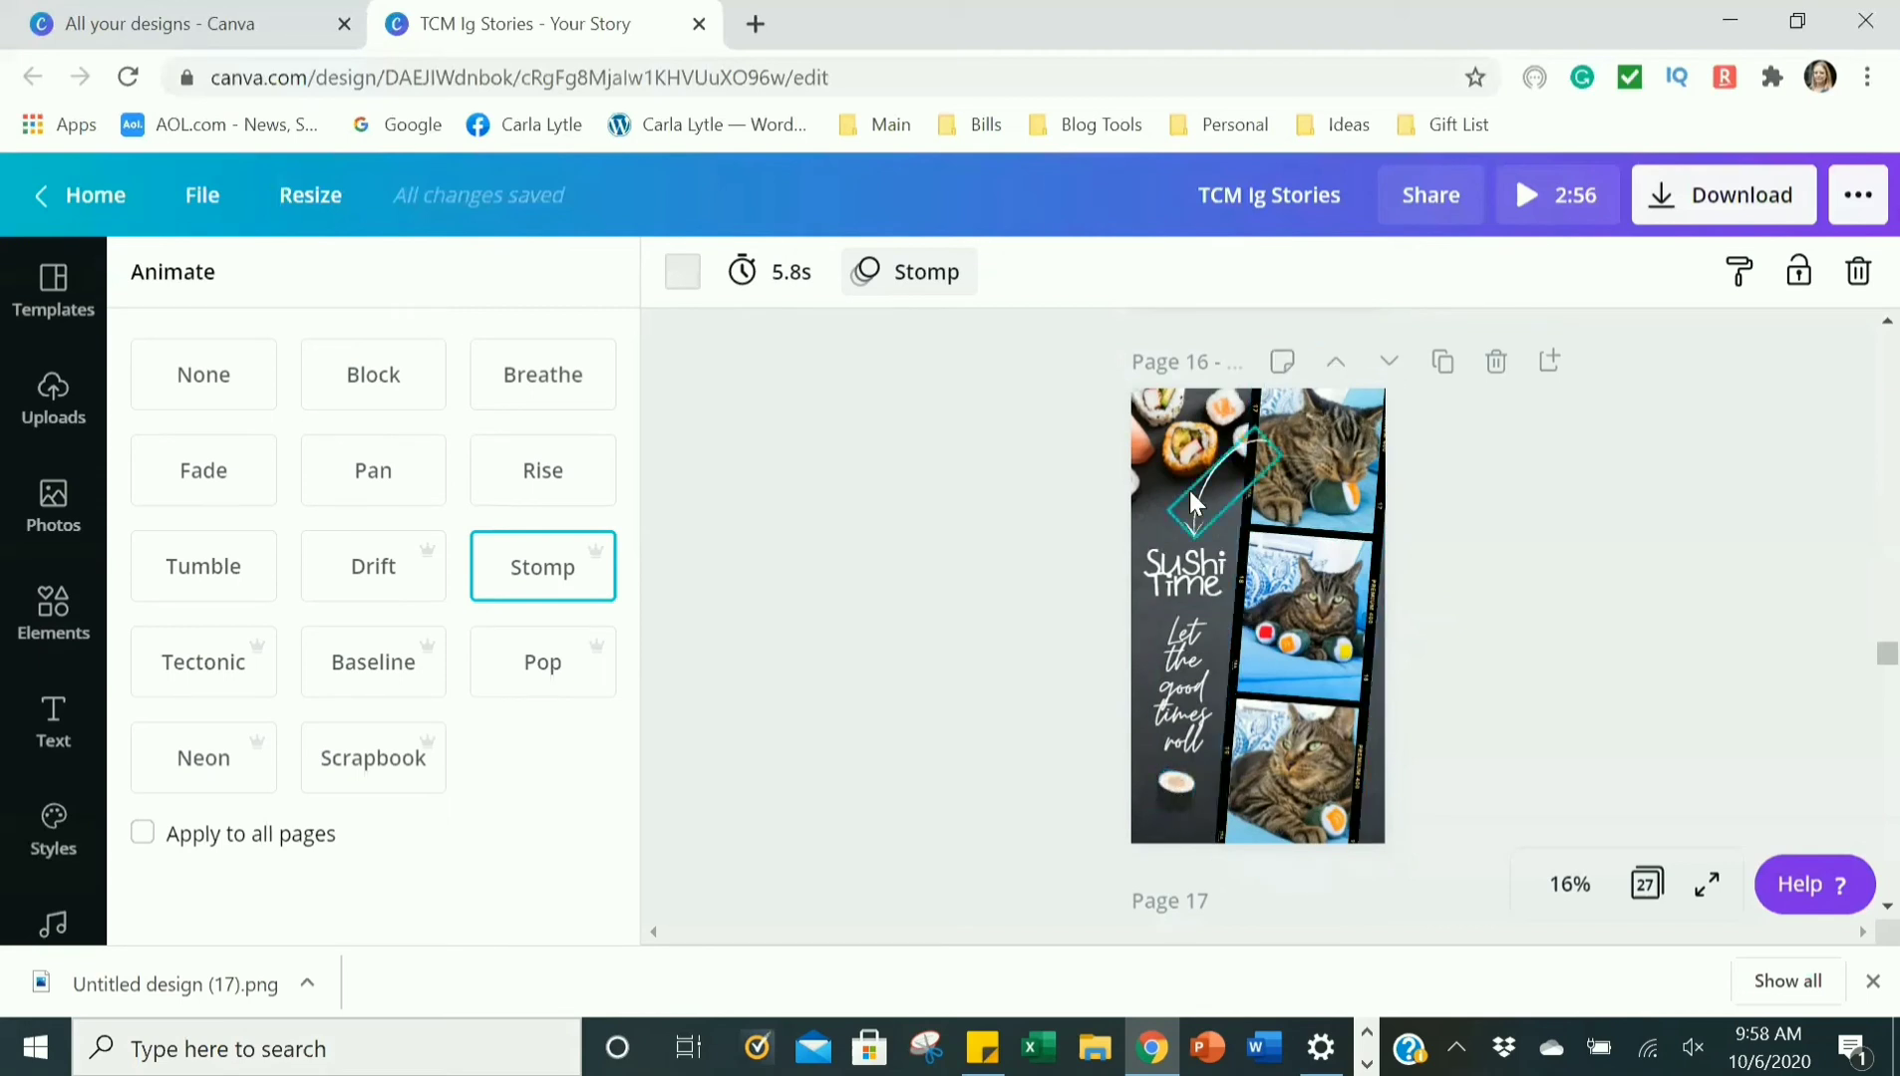
{"action": "left_click", "coordinate": [1144, 507]}
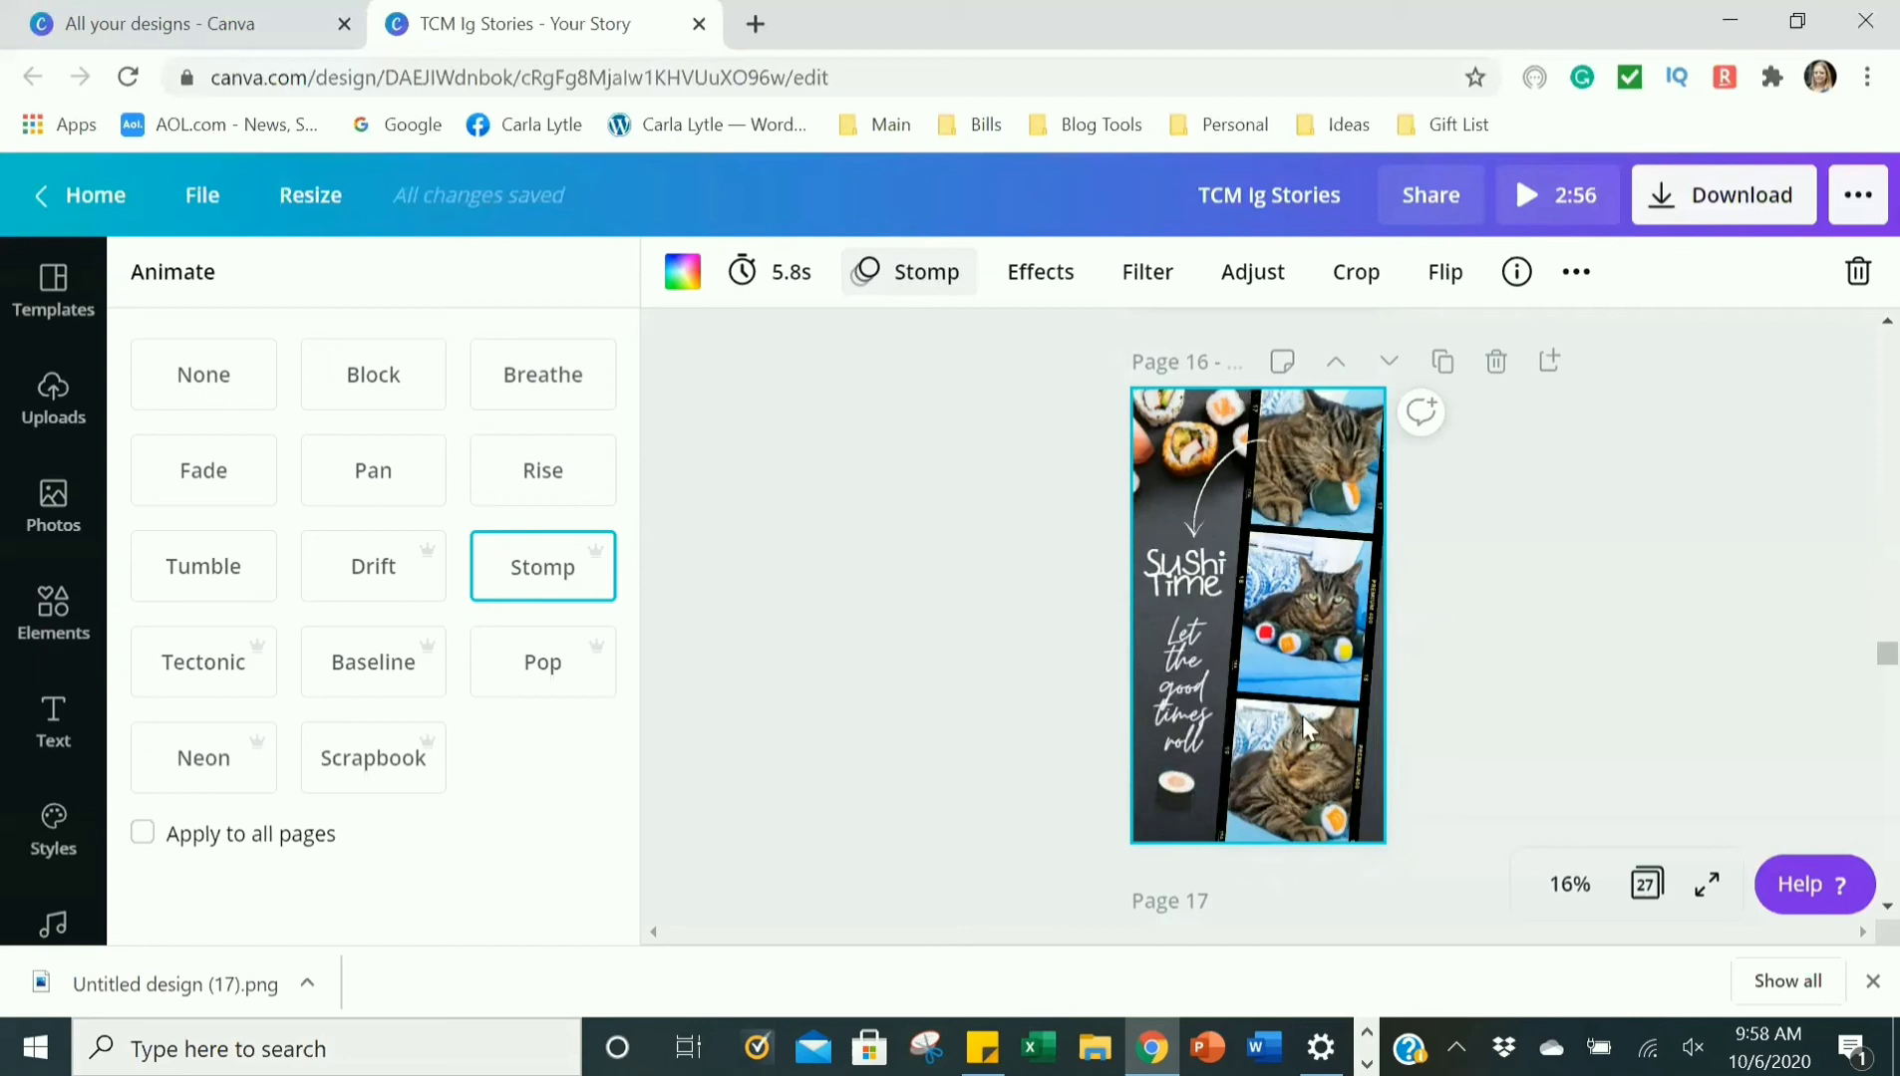
{"action": "scroll", "coordinate": [1436, 797], "scroll_direction": "down", "scroll_amount": 5}
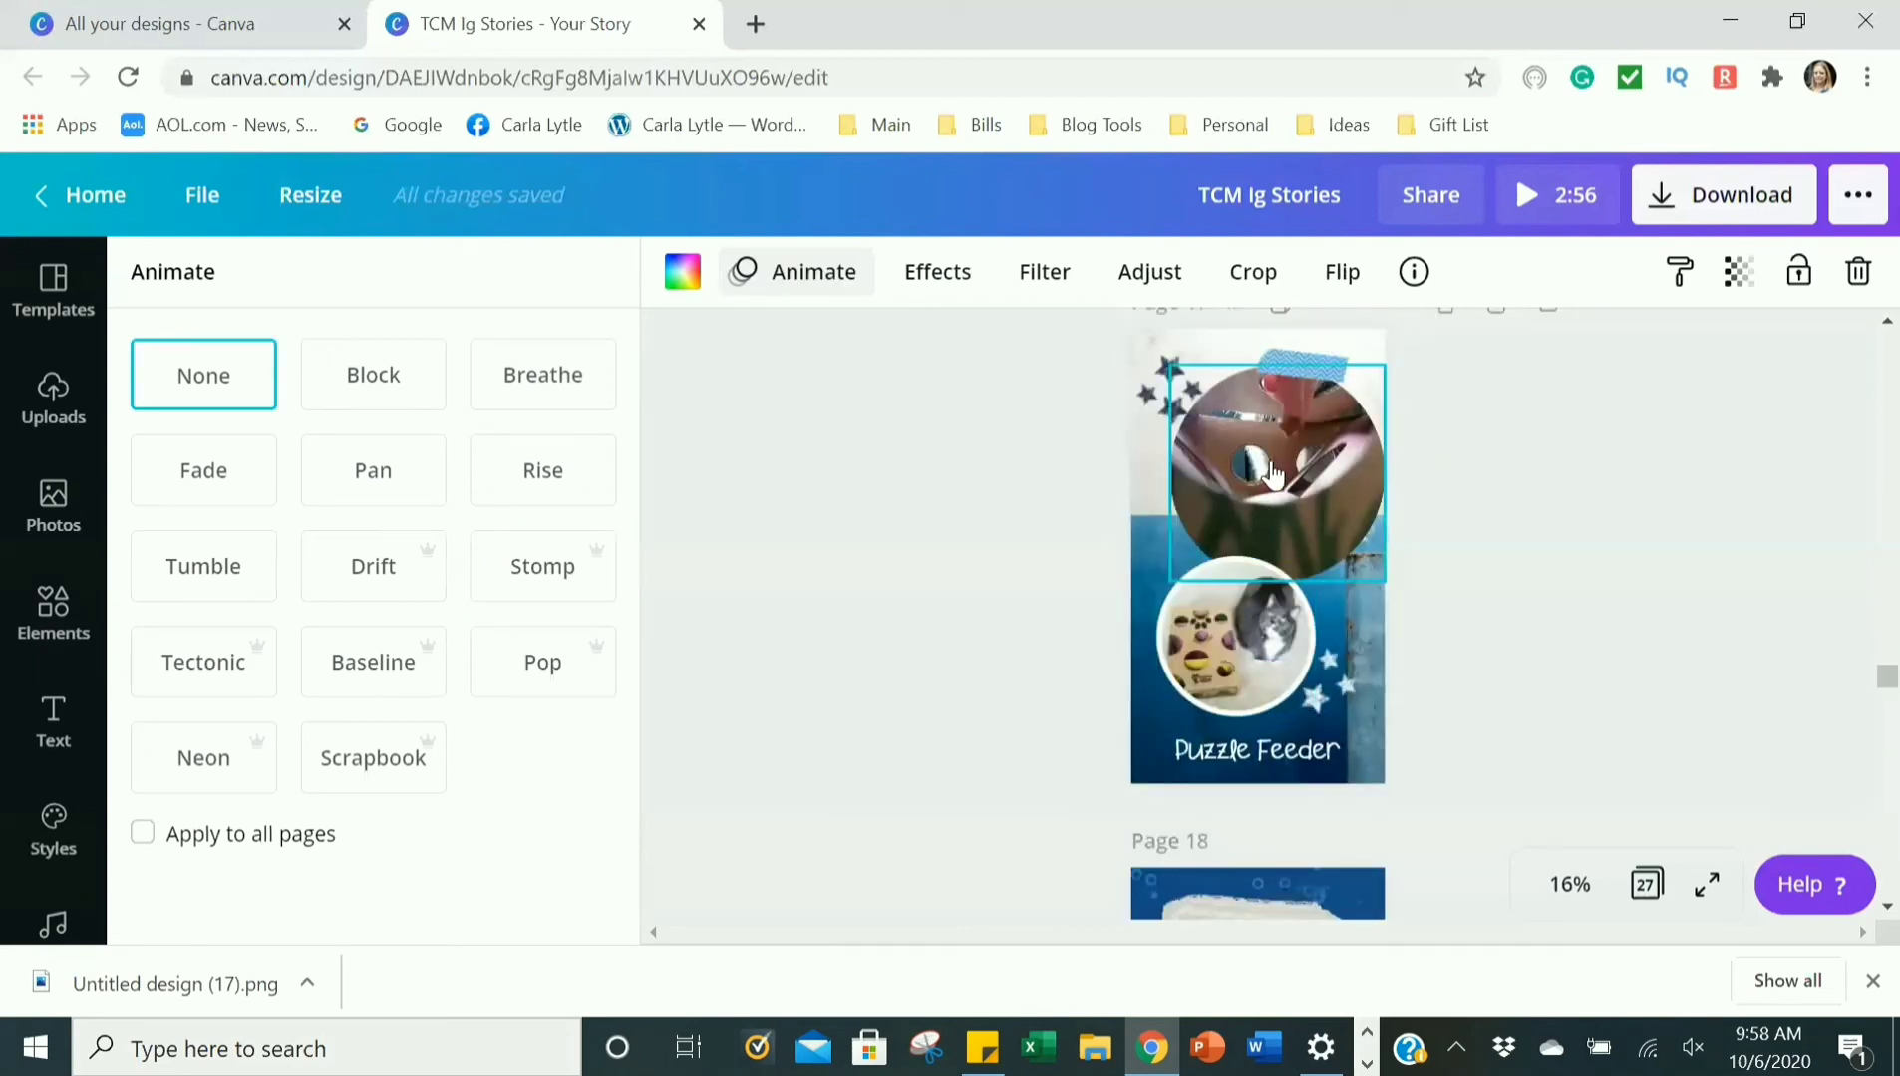
{"action": "left_click", "coordinate": [1273, 476]}
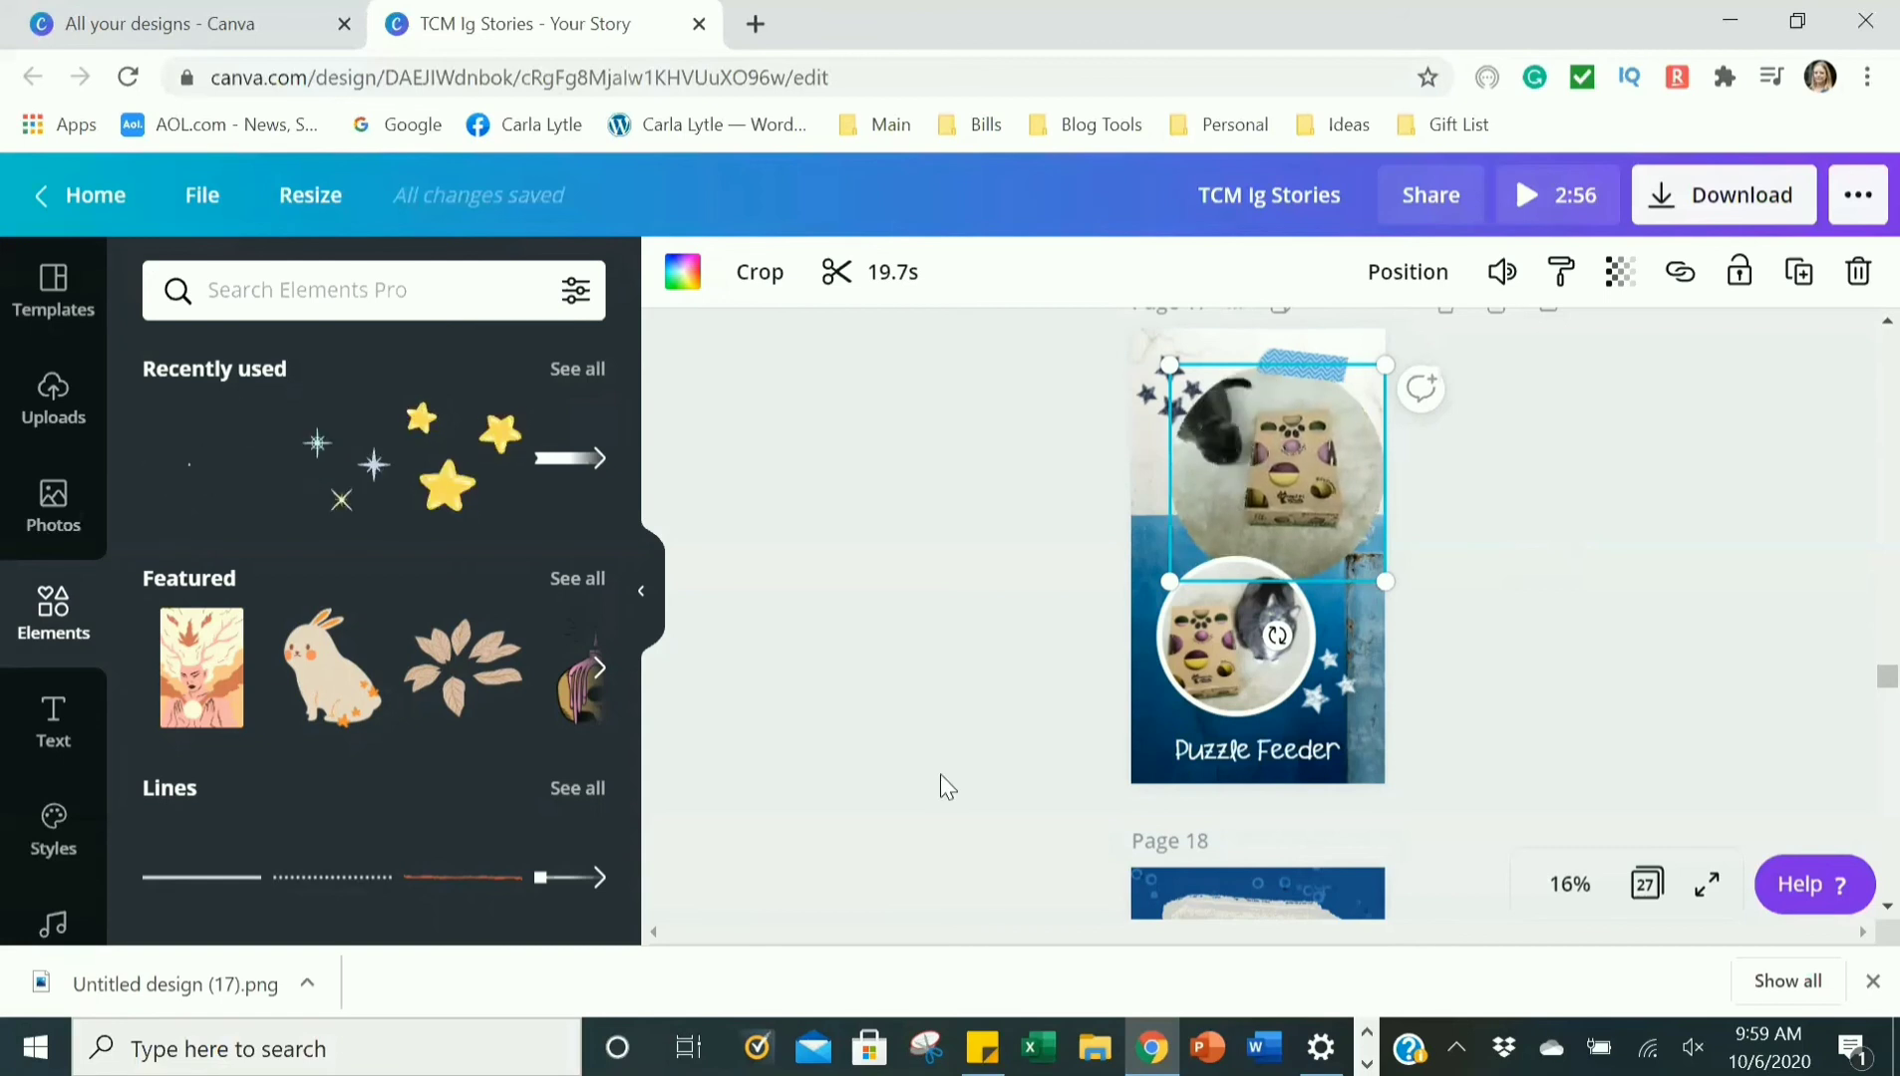
Examine the Lord Feet introduction on page 22 and the animation applied to the nicknames story on page 23.
{"action": "scroll", "coordinate": [1002, 867], "scroll_direction": "down", "scroll_amount": 4}
{"action": "scroll", "coordinate": [1006, 861], "scroll_direction": "down", "scroll_amount": 10}
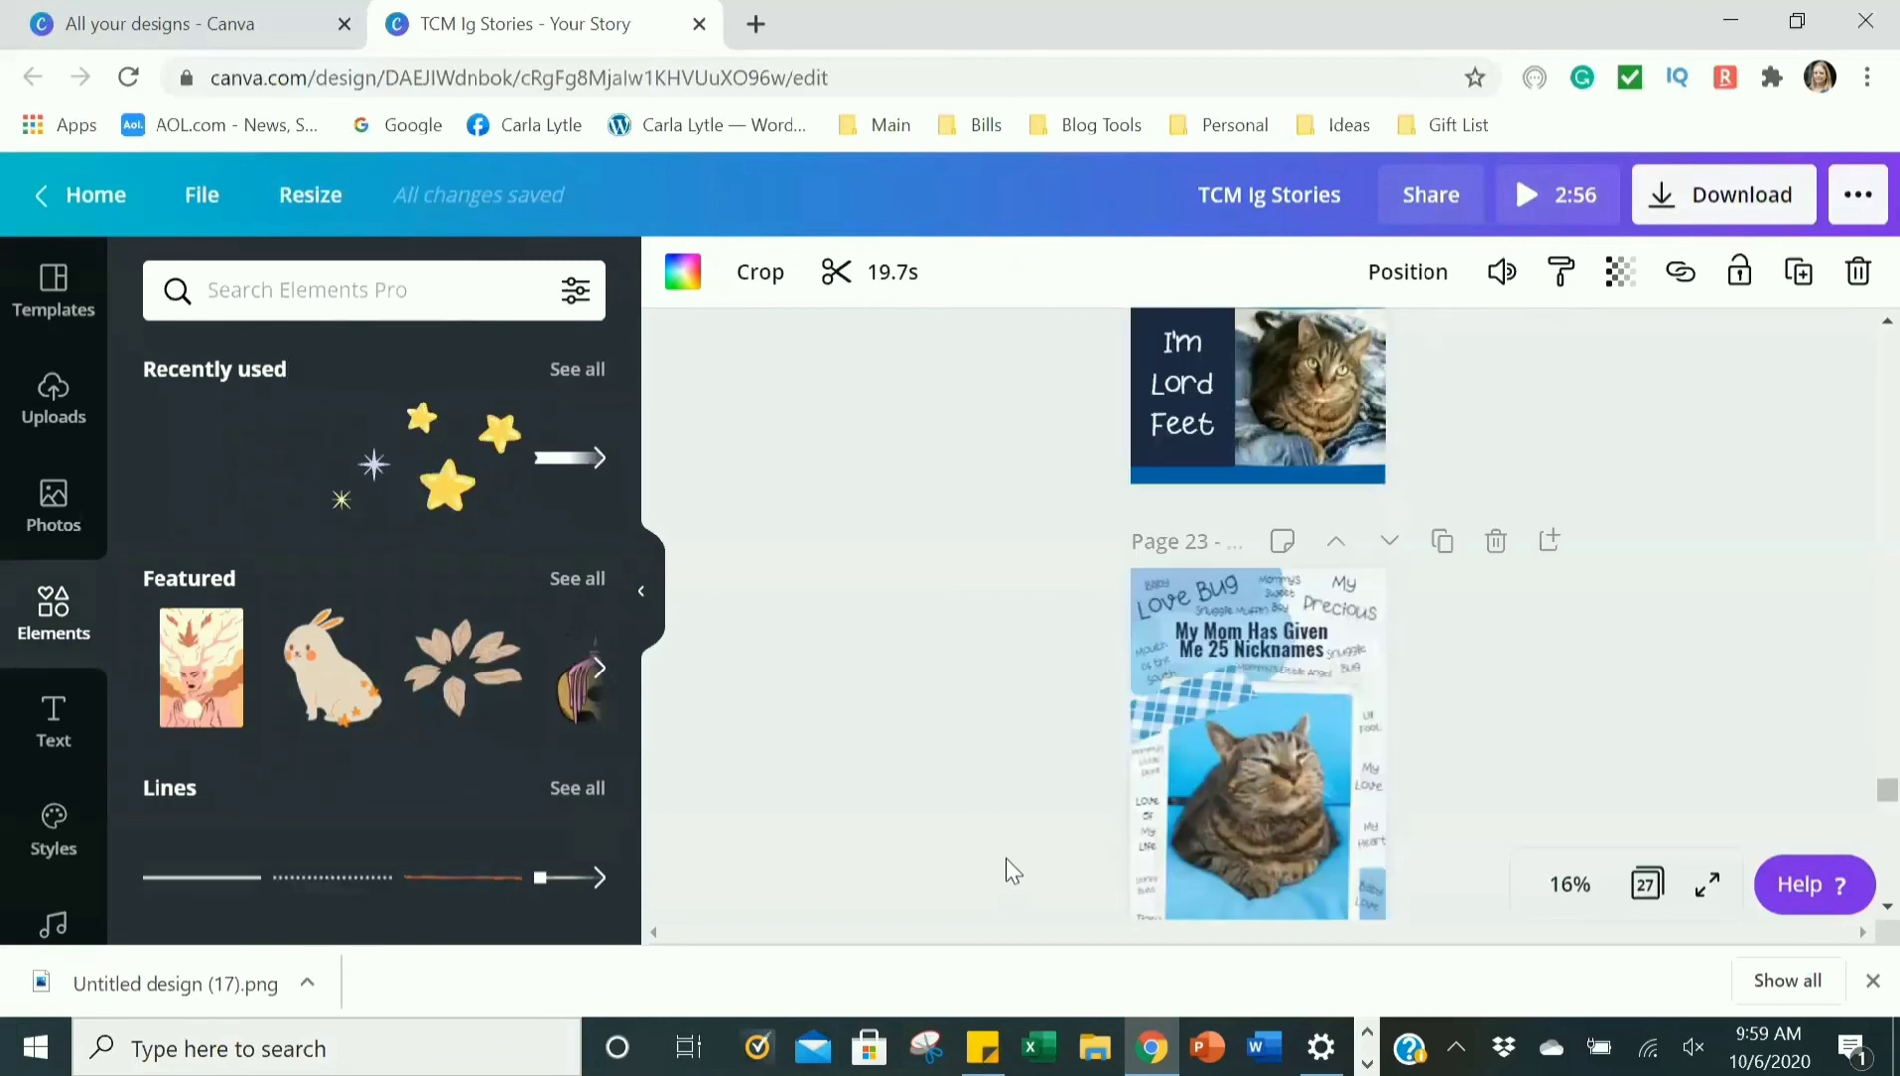
{"action": "scroll", "coordinate": [1006, 859], "scroll_direction": "up", "scroll_amount": 3}
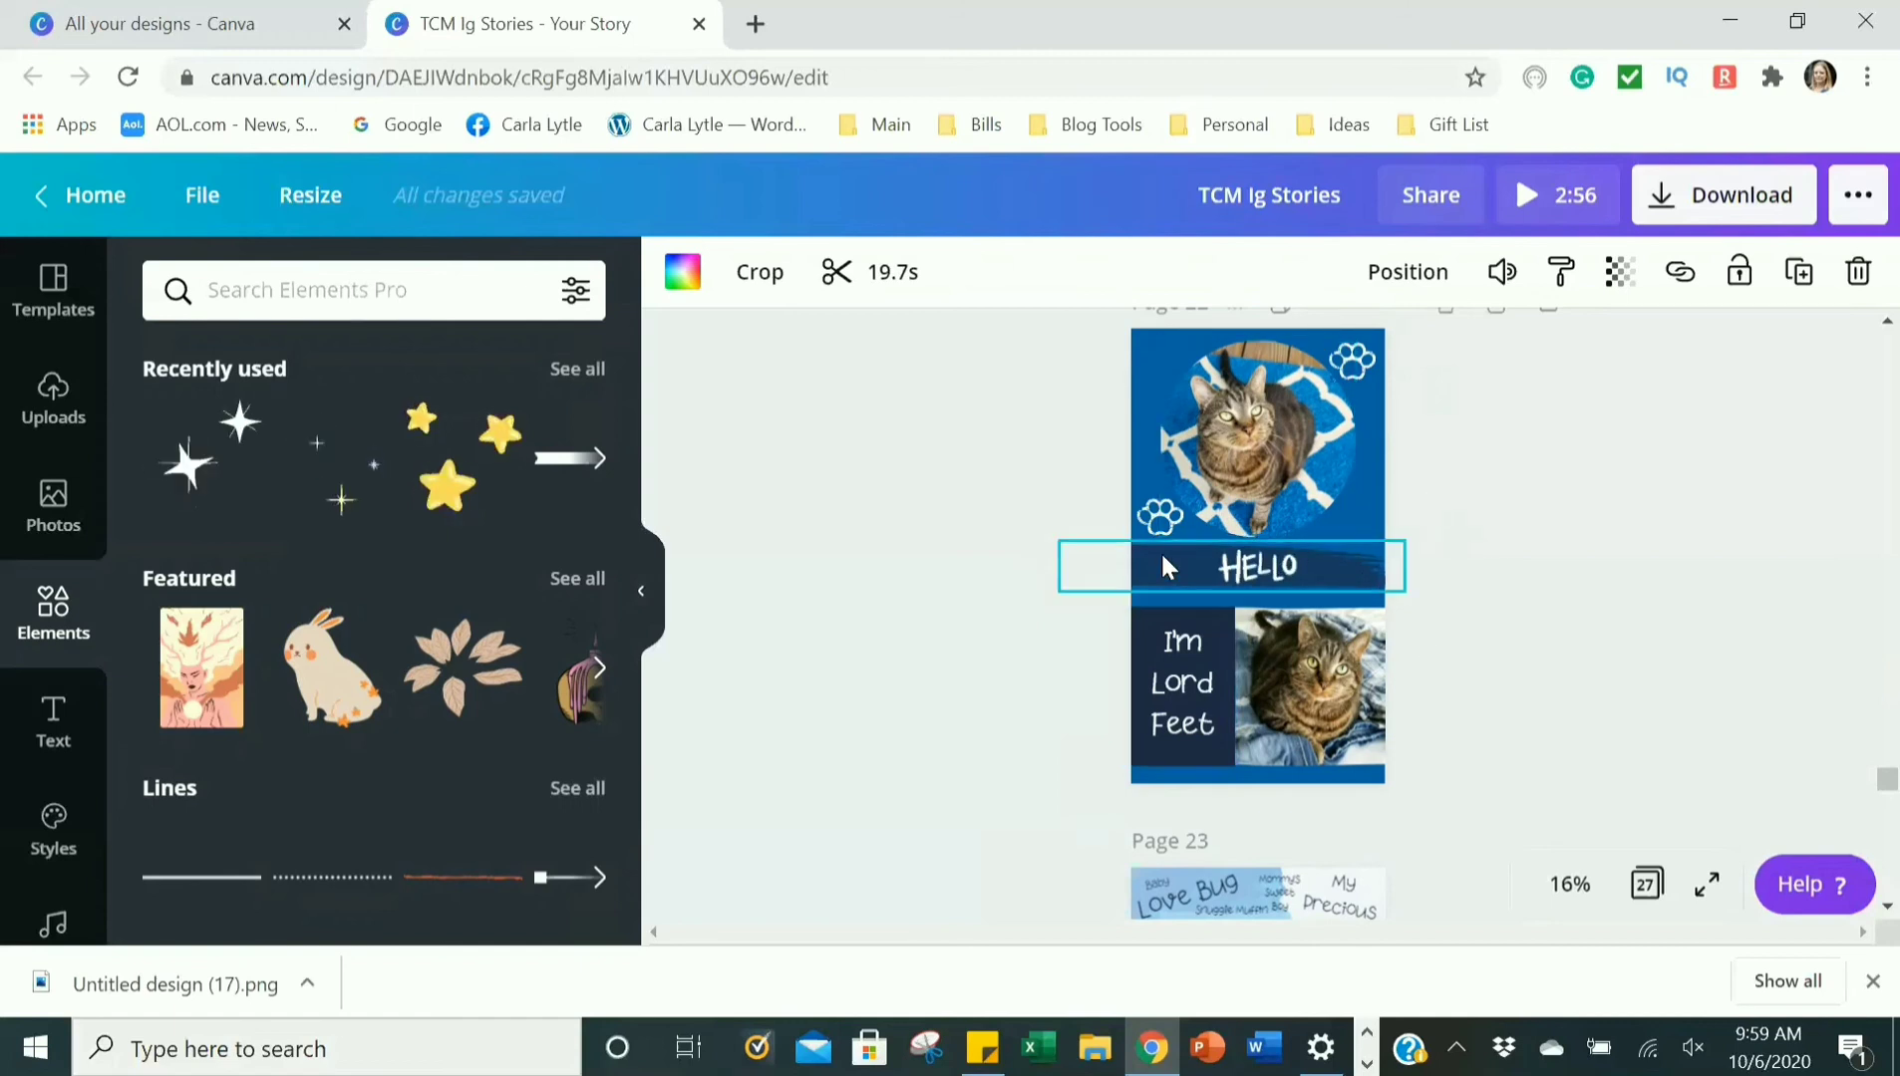
{"action": "scroll", "coordinate": [1398, 721], "scroll_direction": "down", "scroll_amount": 3}
{"action": "scroll", "coordinate": [1398, 721], "scroll_direction": "up", "scroll_amount": 1}
{"action": "scroll", "coordinate": [1399, 722], "scroll_direction": "down", "scroll_amount": 3}
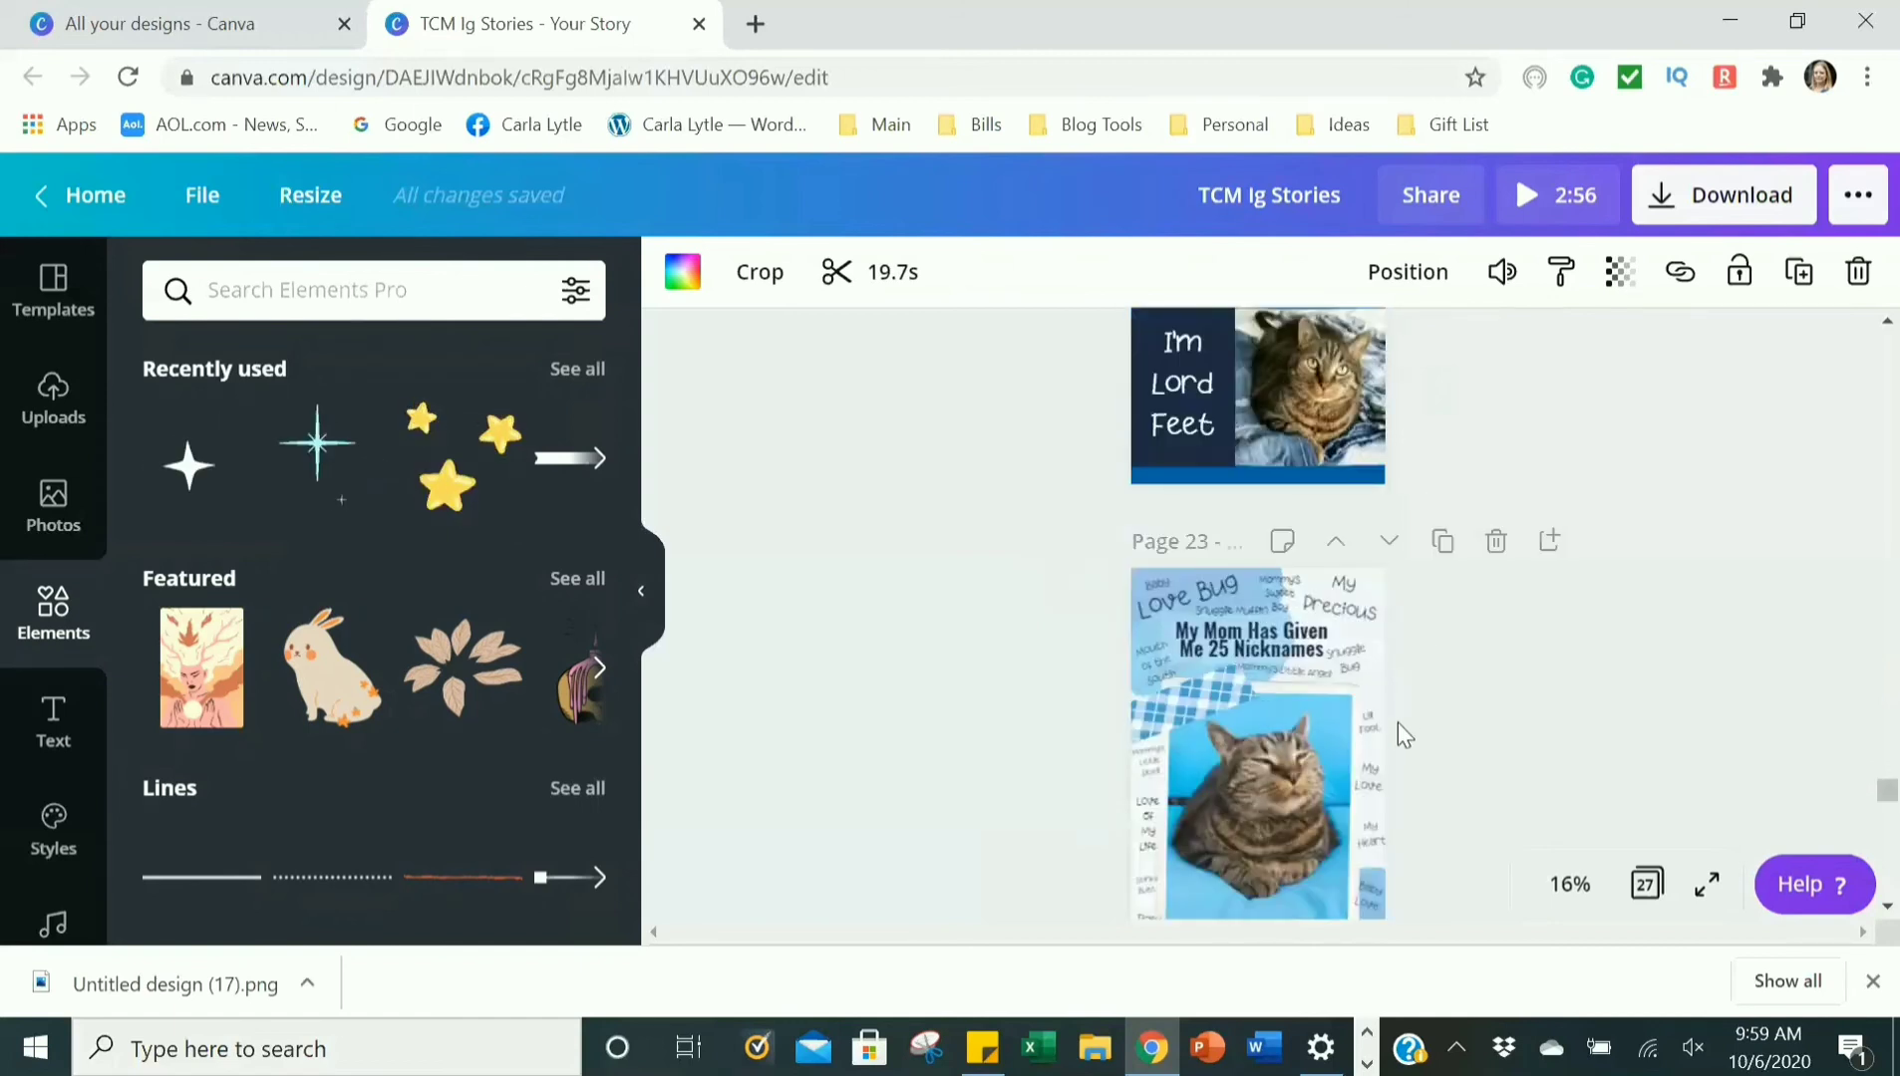
{"action": "left_click", "coordinate": [1446, 665]}
{"action": "left_click", "coordinate": [859, 284]}
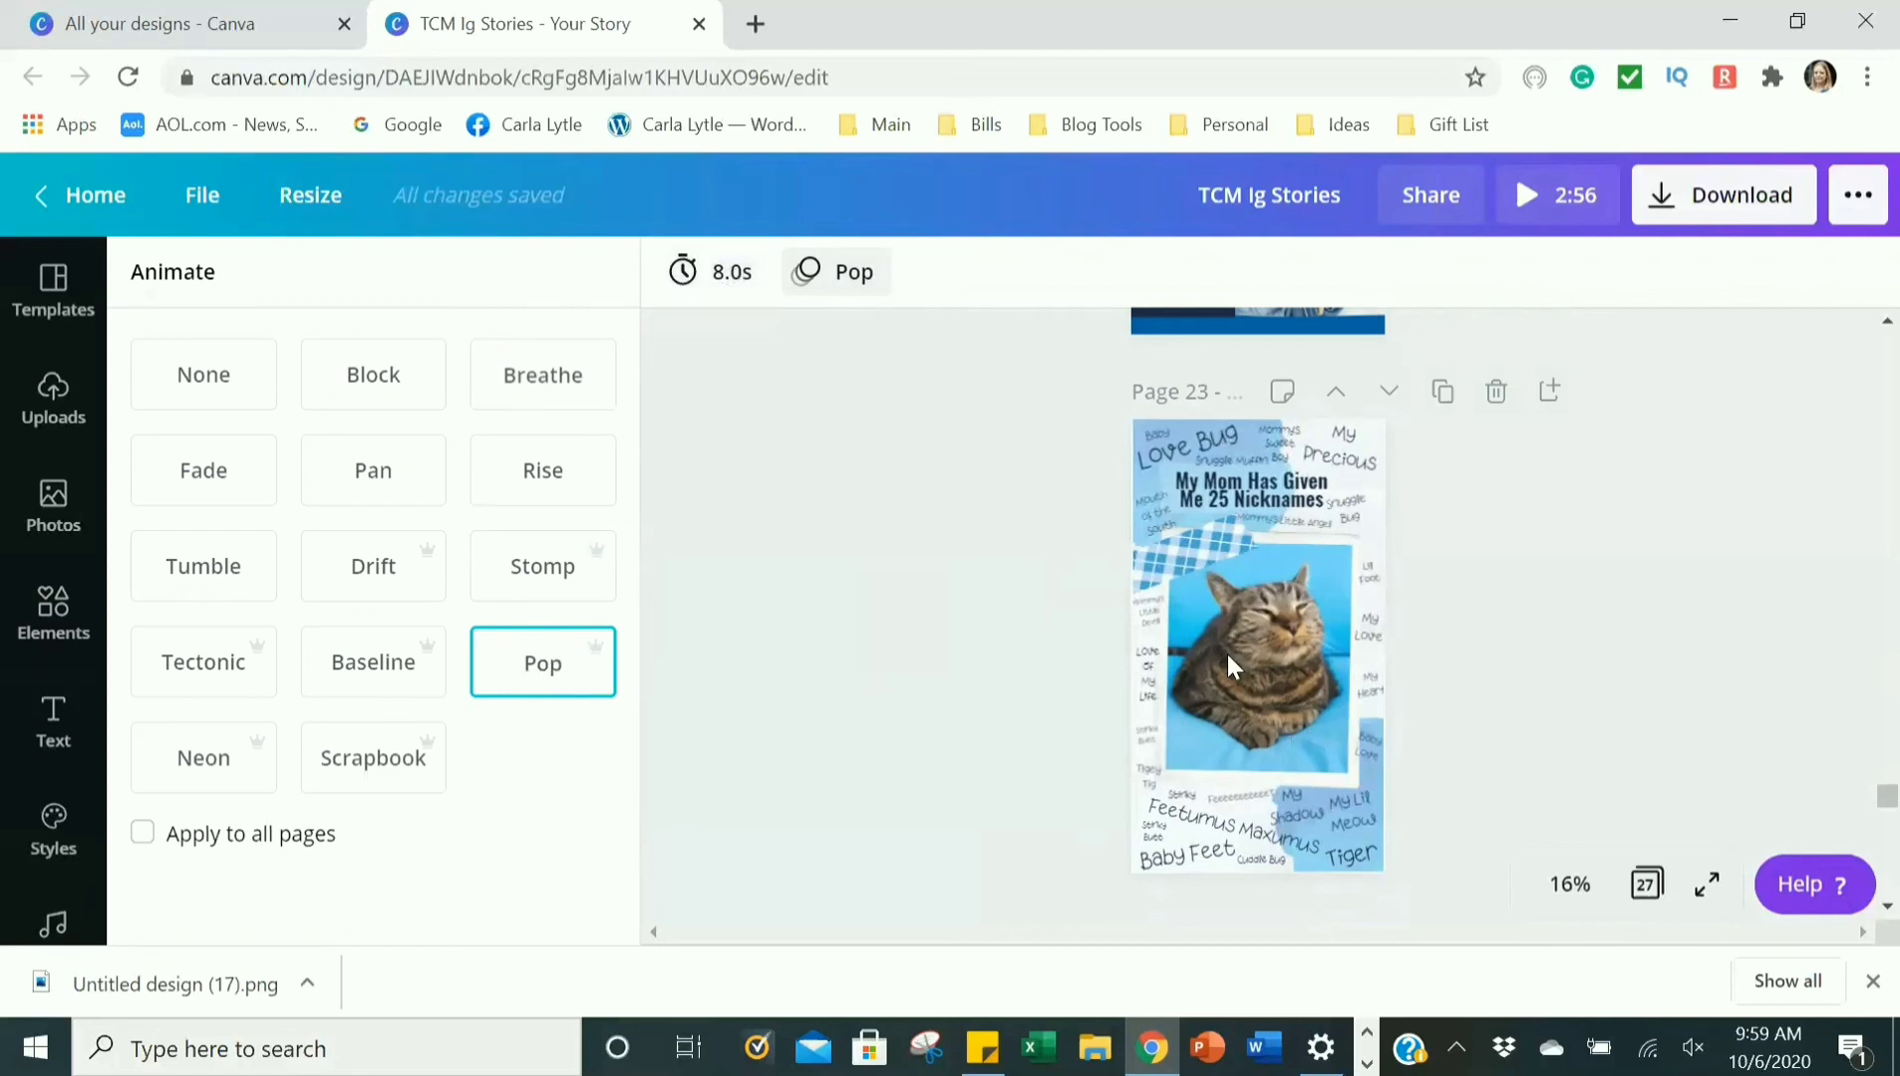
Compare the nicknames page with the Sir Bootsy introduction on page 24 and continue to page 25.
{"action": "scroll", "coordinate": [1365, 784], "scroll_direction": "down", "scroll_amount": 3}
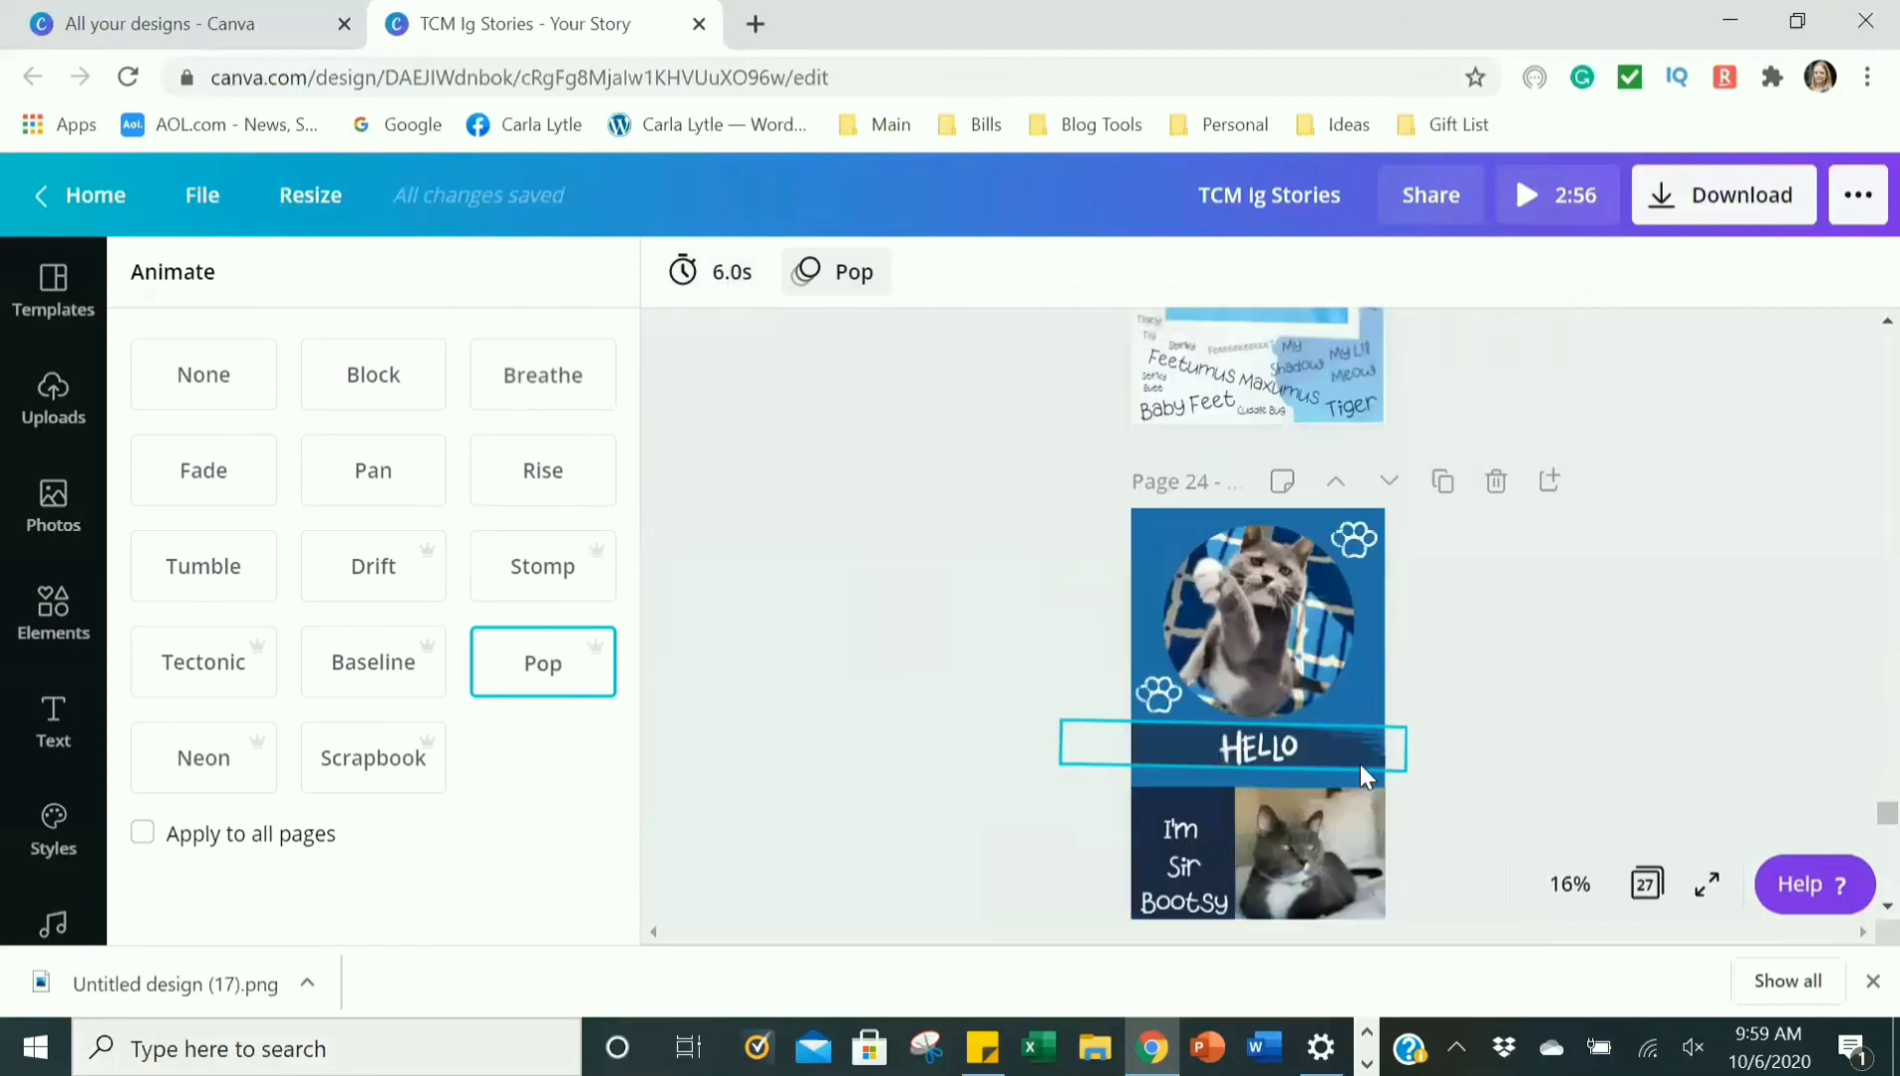
{"action": "scroll", "coordinate": [1364, 778], "scroll_direction": "up", "scroll_amount": 2}
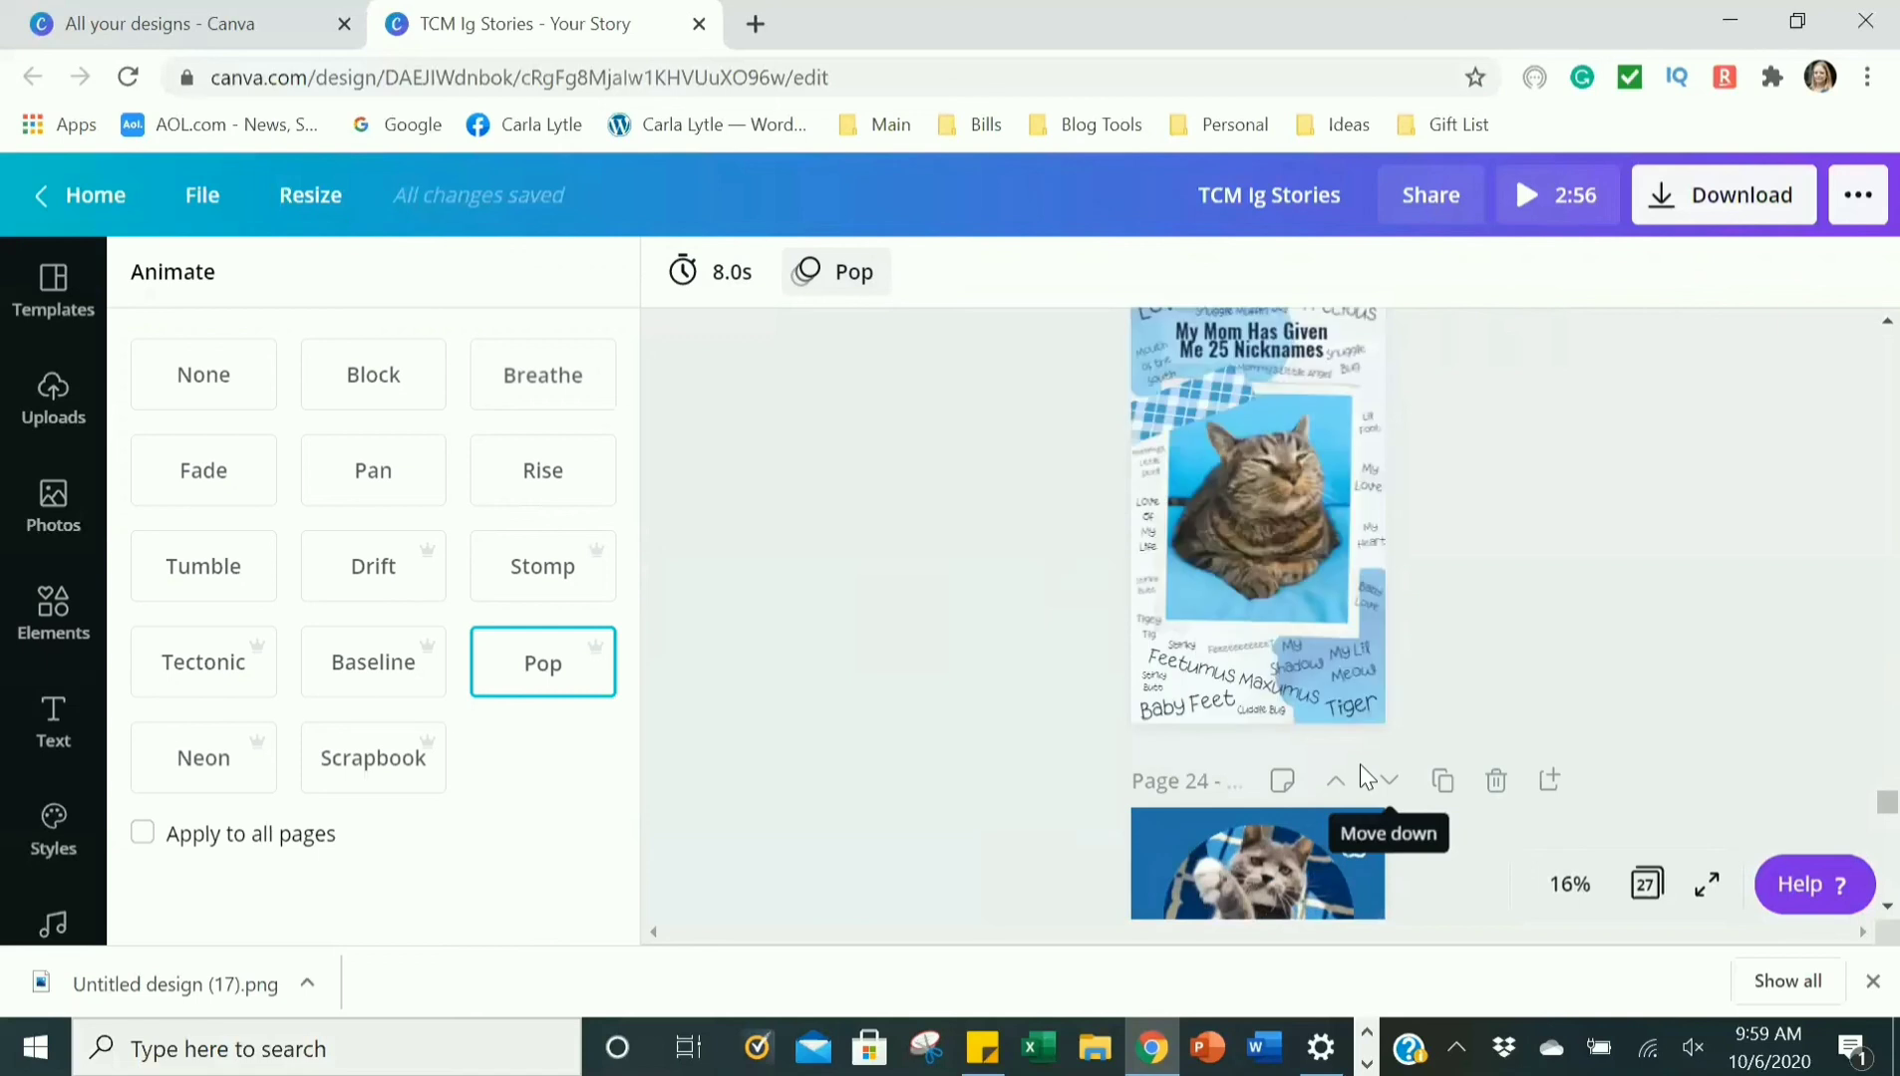
{"action": "scroll", "coordinate": [1364, 777], "scroll_direction": "down", "scroll_amount": 5}
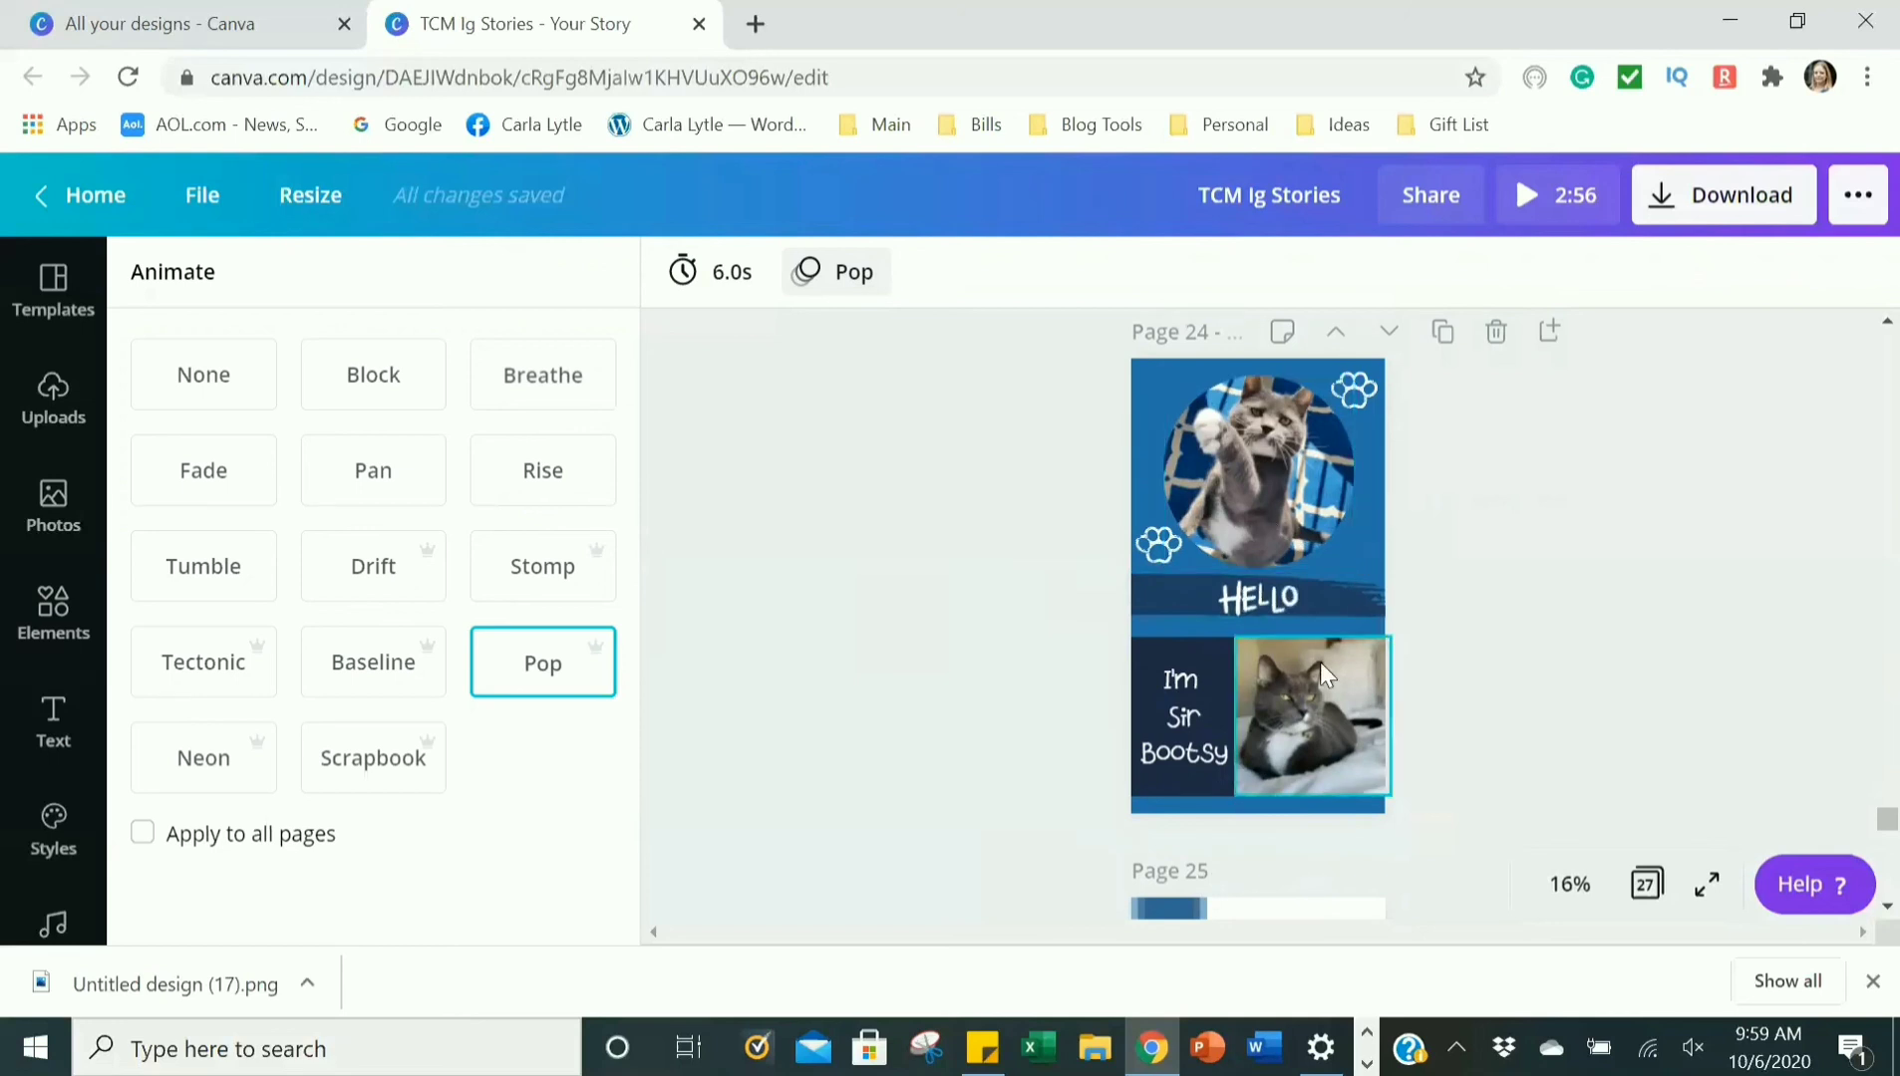
{"action": "scroll", "coordinate": [1412, 654], "scroll_direction": "down", "scroll_amount": 5}
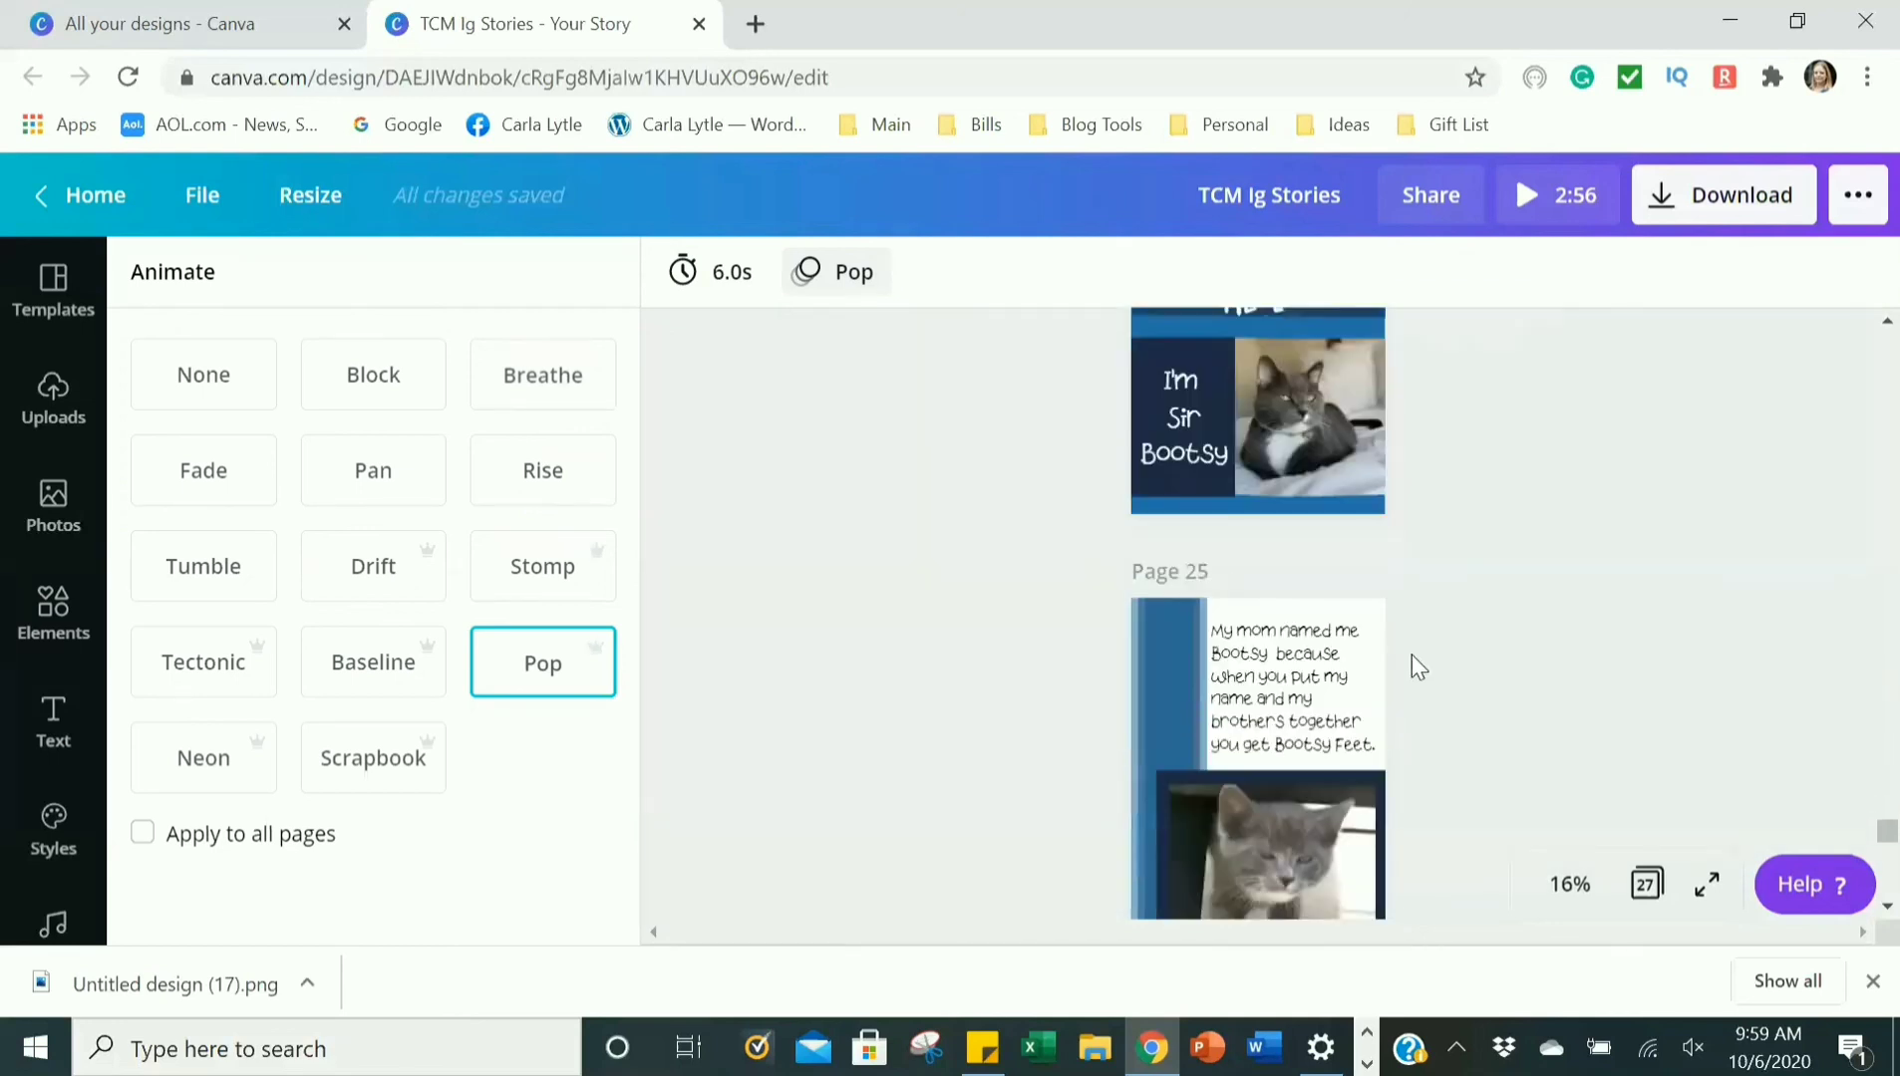
Examine the 28 nicknames layout on page 26 and the animation applied to it.
{"action": "scroll", "coordinate": [1412, 655], "scroll_direction": "down", "scroll_amount": 5}
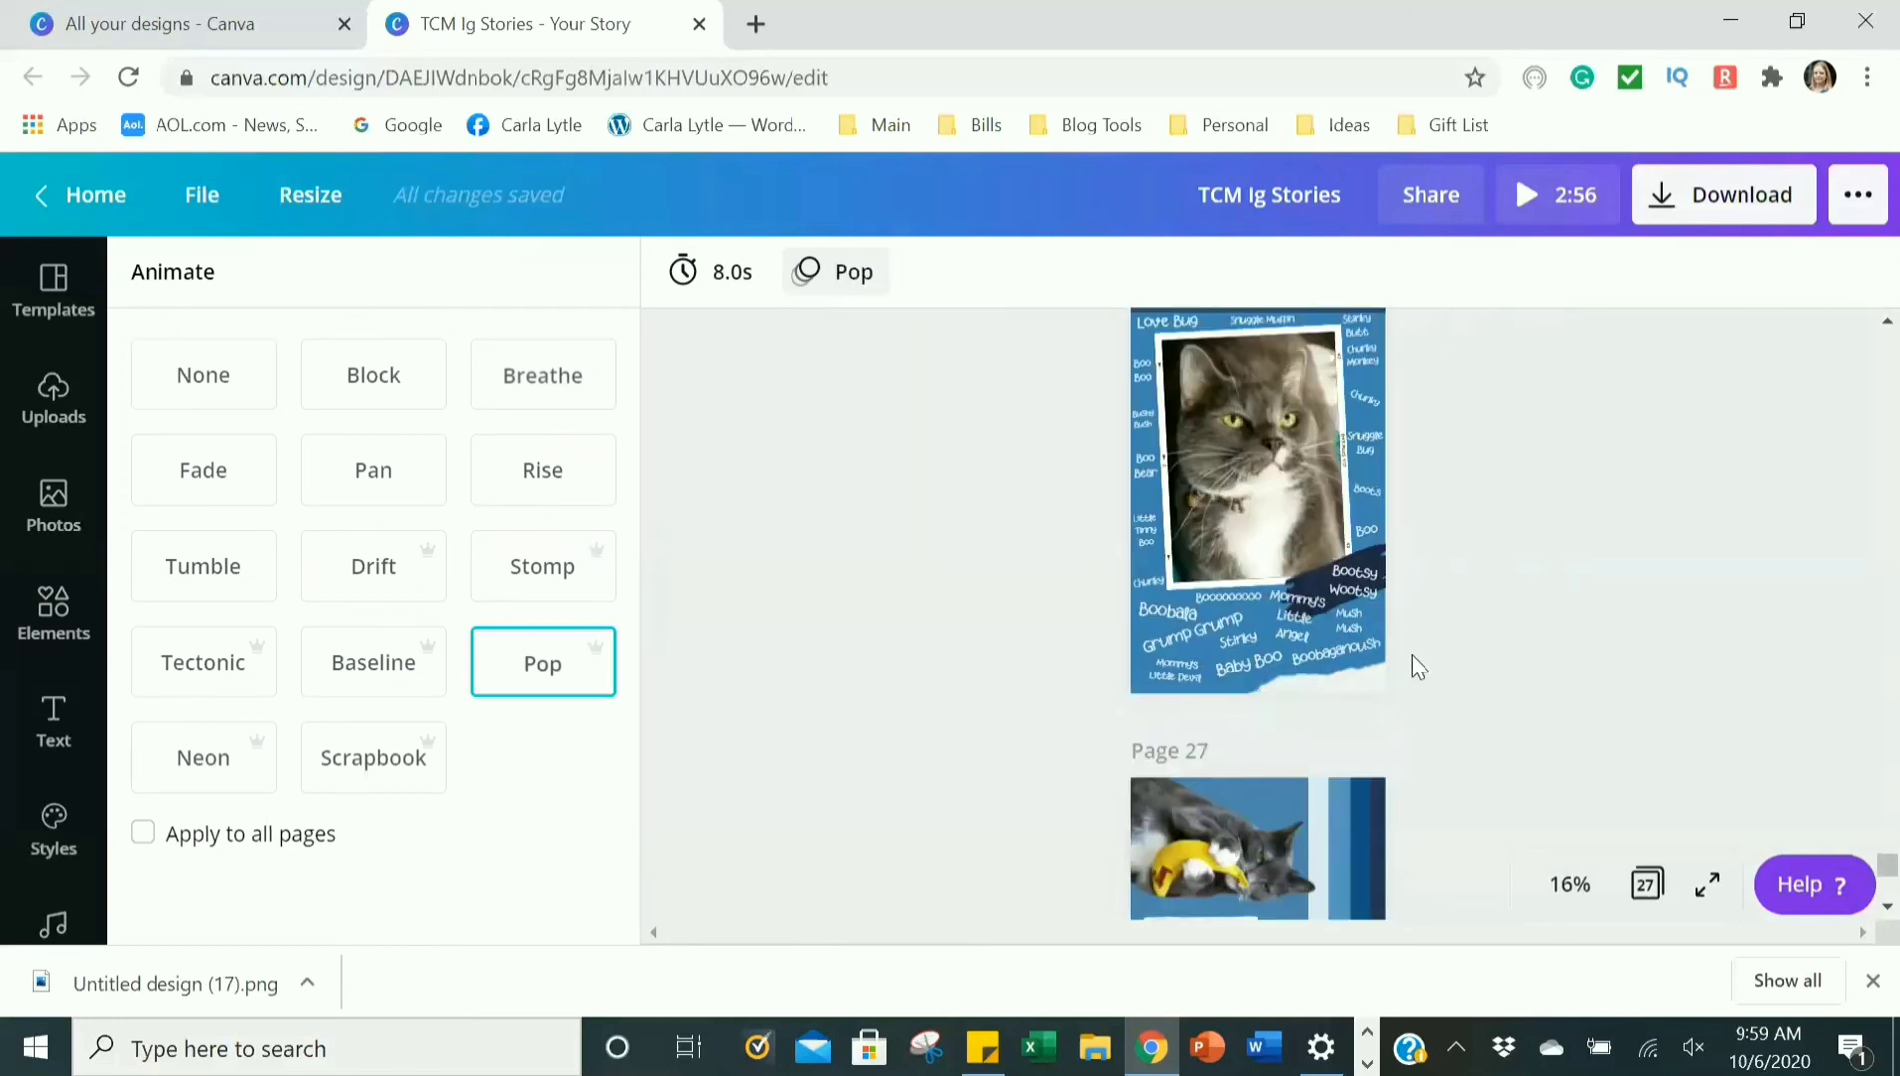
{"action": "scroll", "coordinate": [1411, 655], "scroll_direction": "up", "scroll_amount": 1}
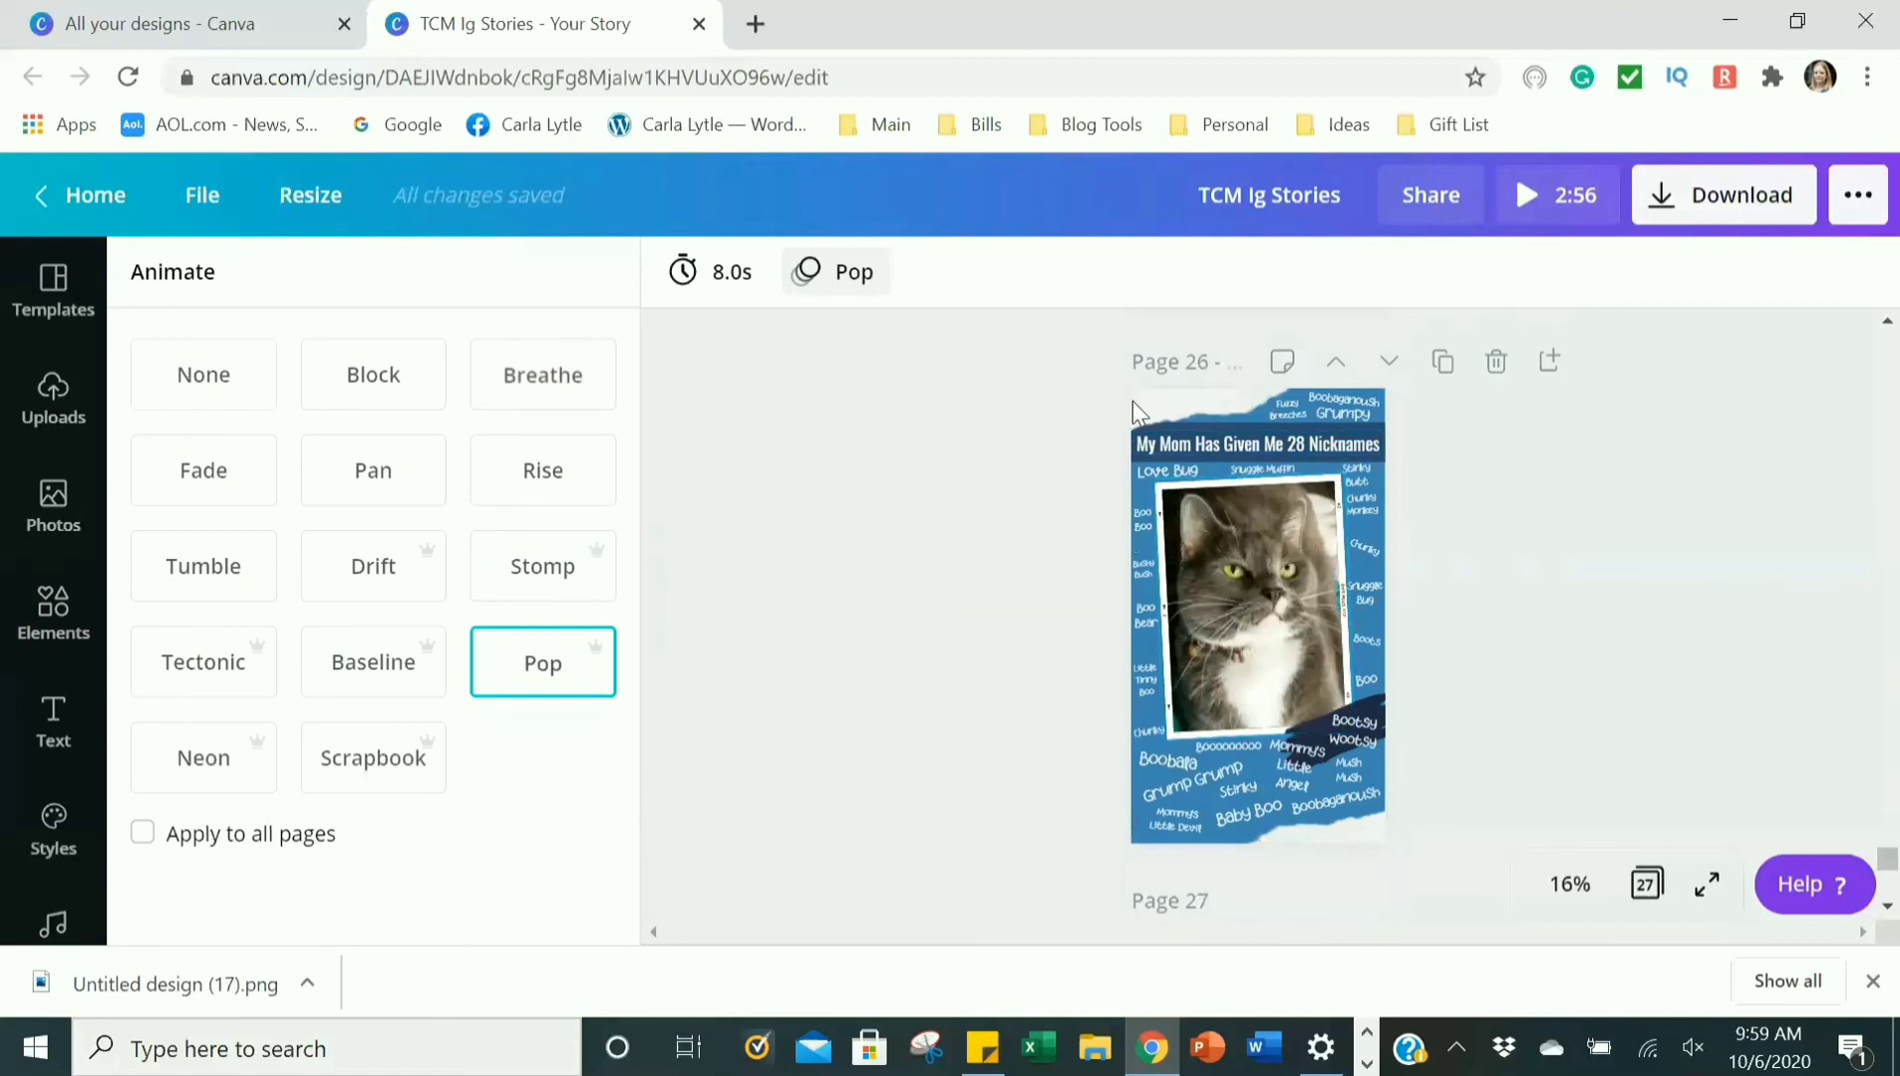
{"action": "left_click", "coordinate": [764, 556]}
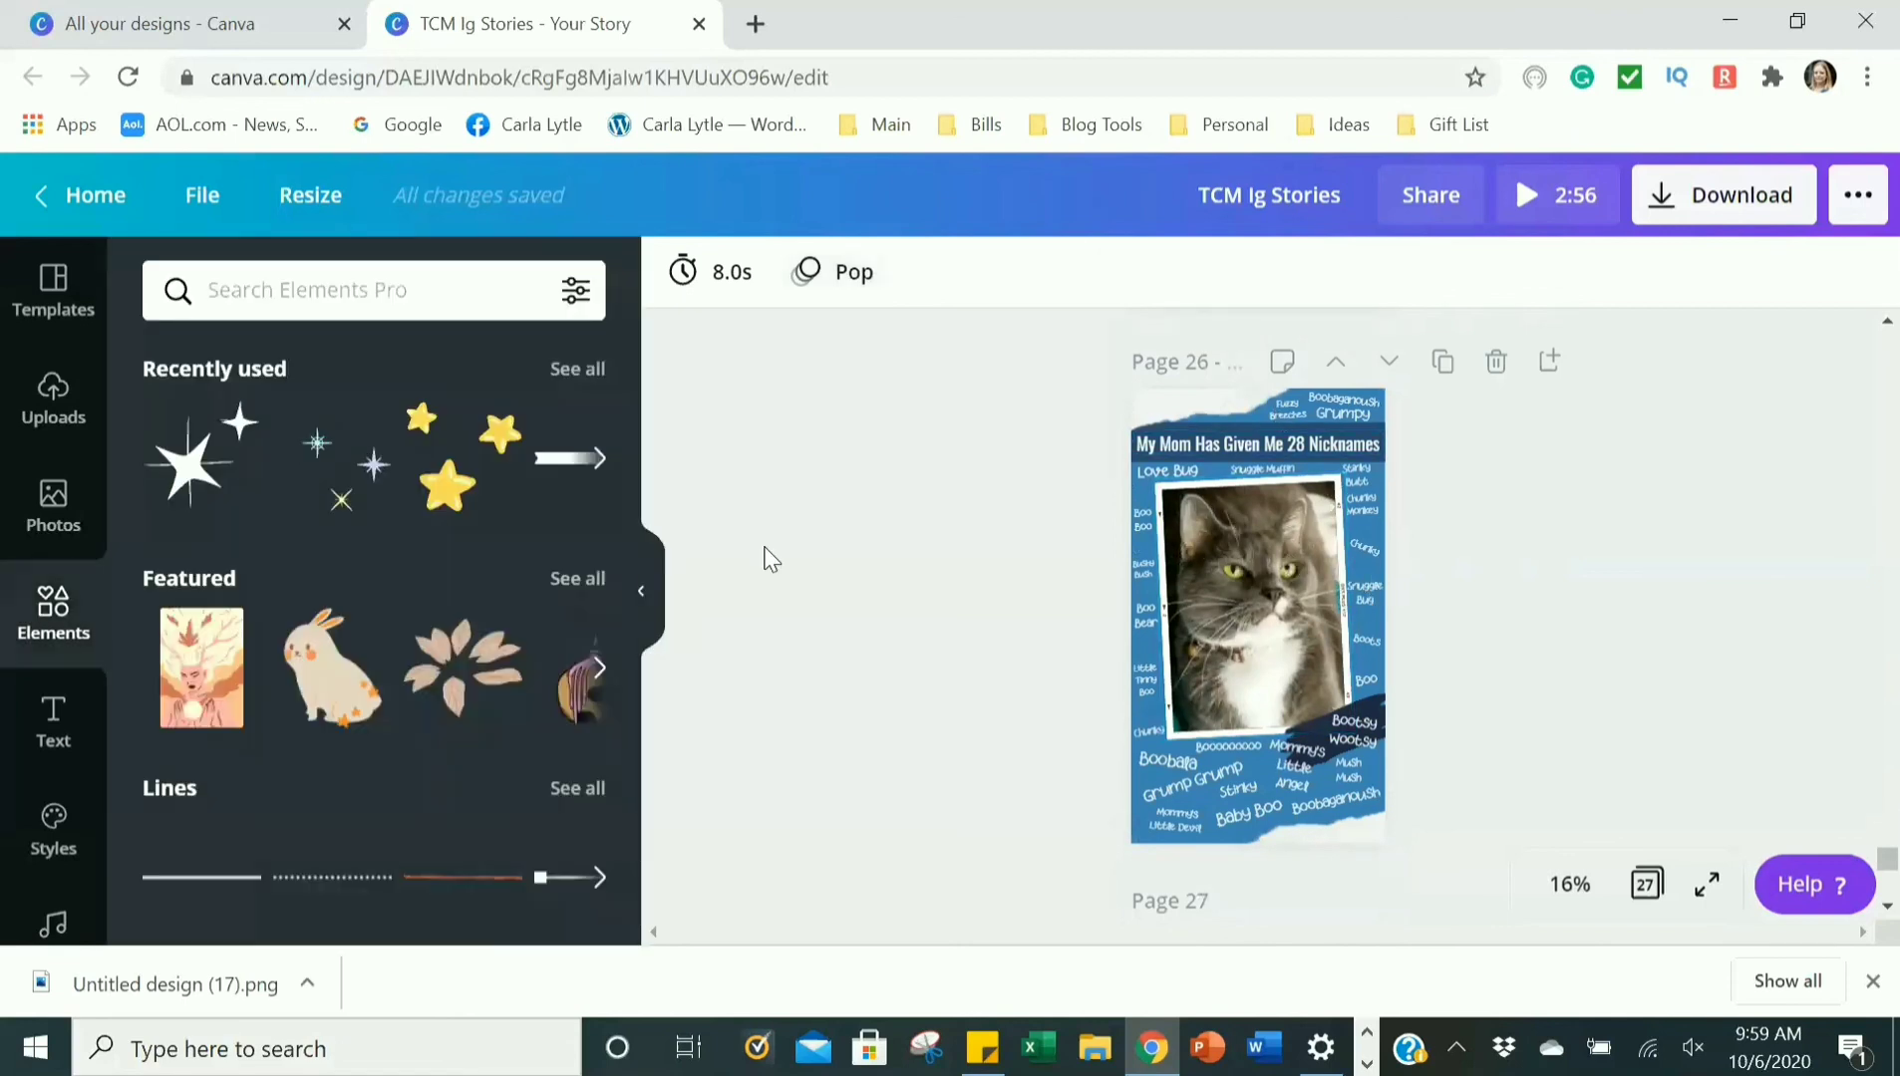
{"action": "left_click", "coordinate": [861, 280]}
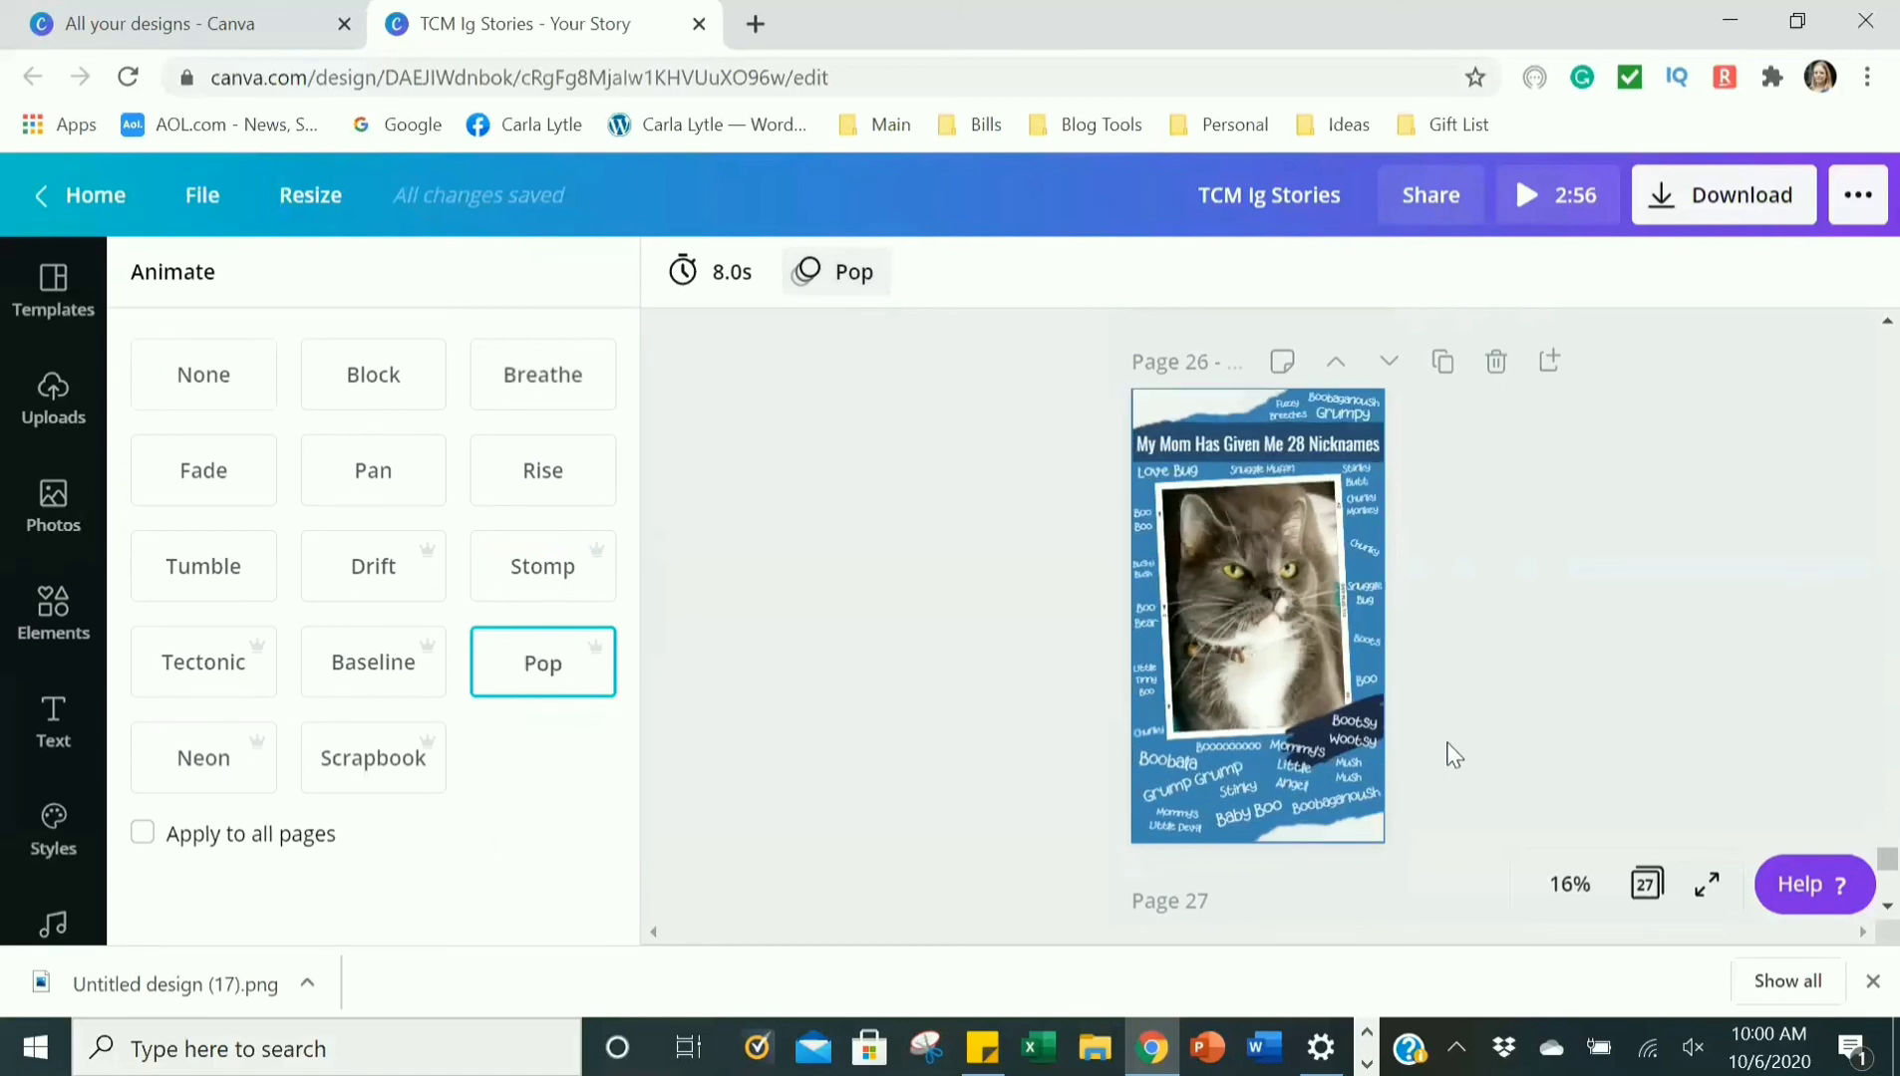
Check the animation on the favorite toys page 27 and return to the nicknames page 26.
{"action": "scroll", "coordinate": [1347, 691], "scroll_direction": "down", "scroll_amount": 6}
{"action": "left_click", "coordinate": [1350, 699]}
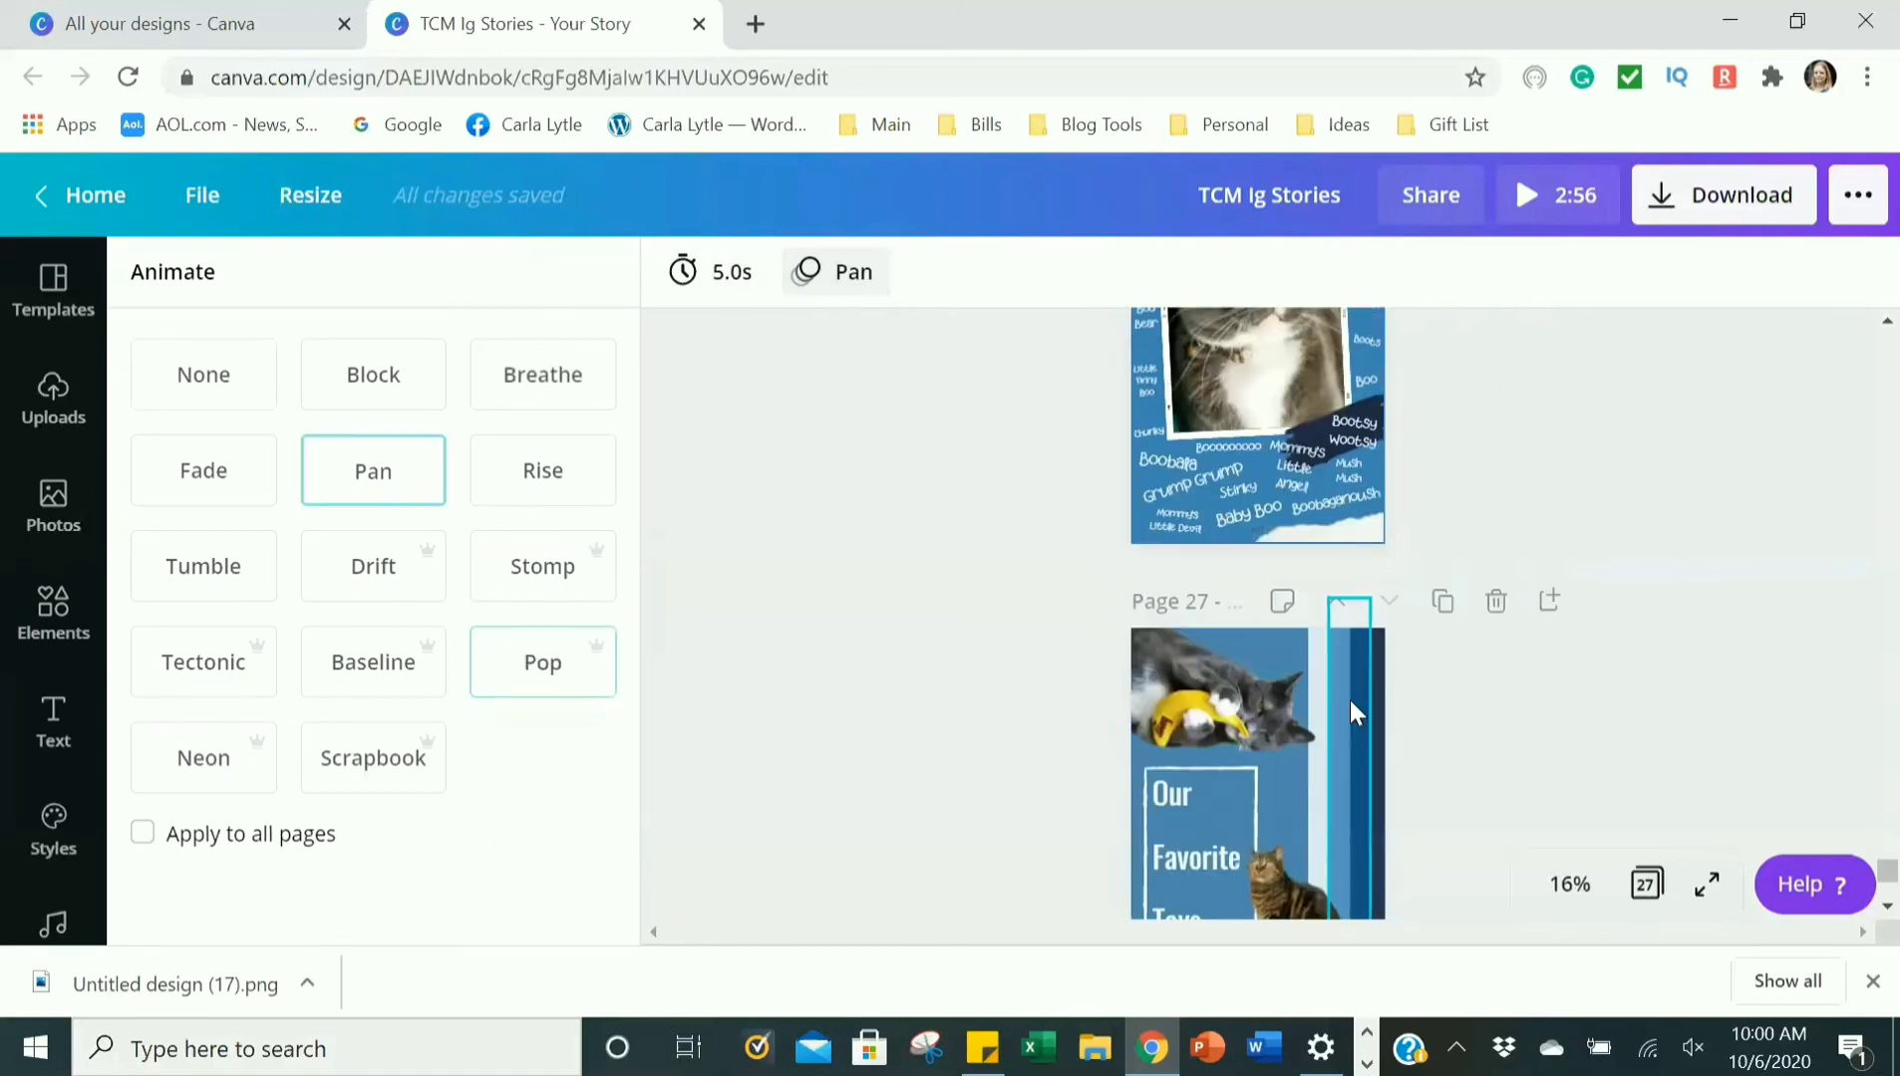
{"action": "scroll", "coordinate": [1349, 699], "scroll_direction": "up", "scroll_amount": 5}
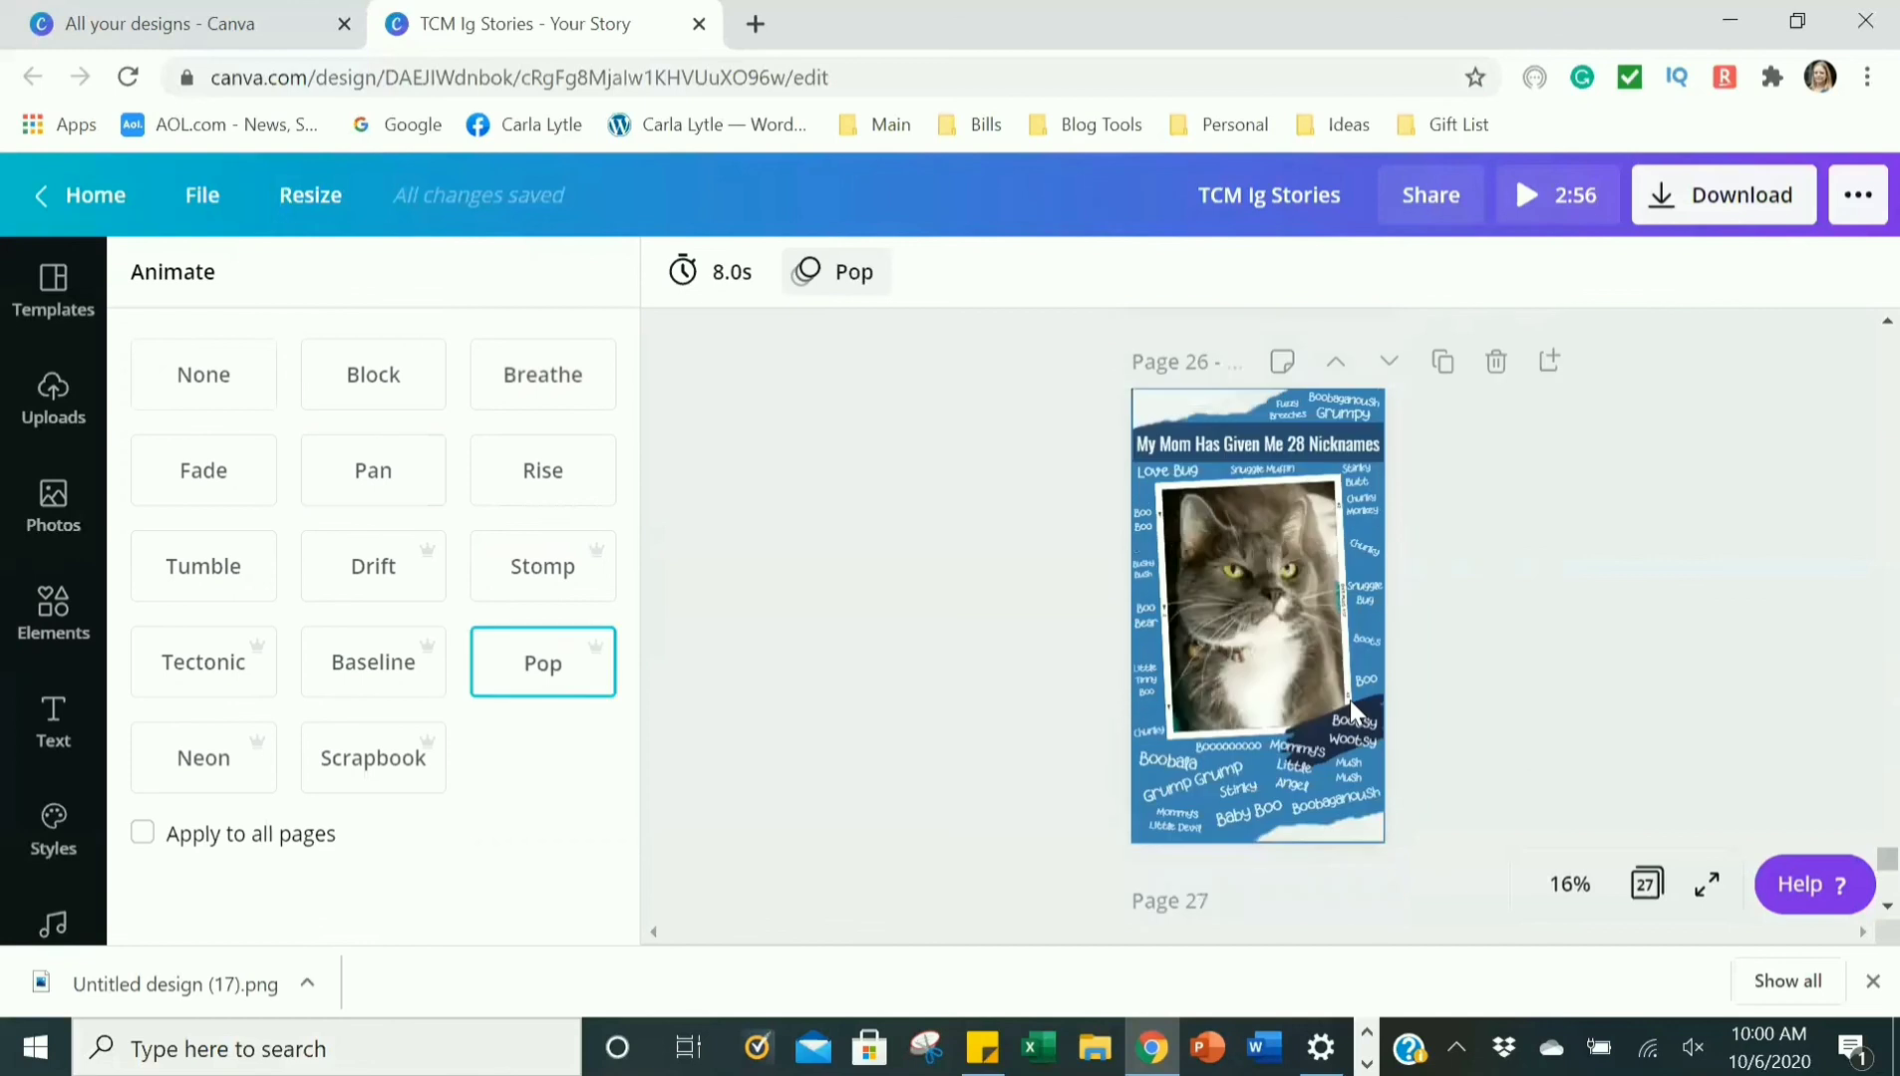